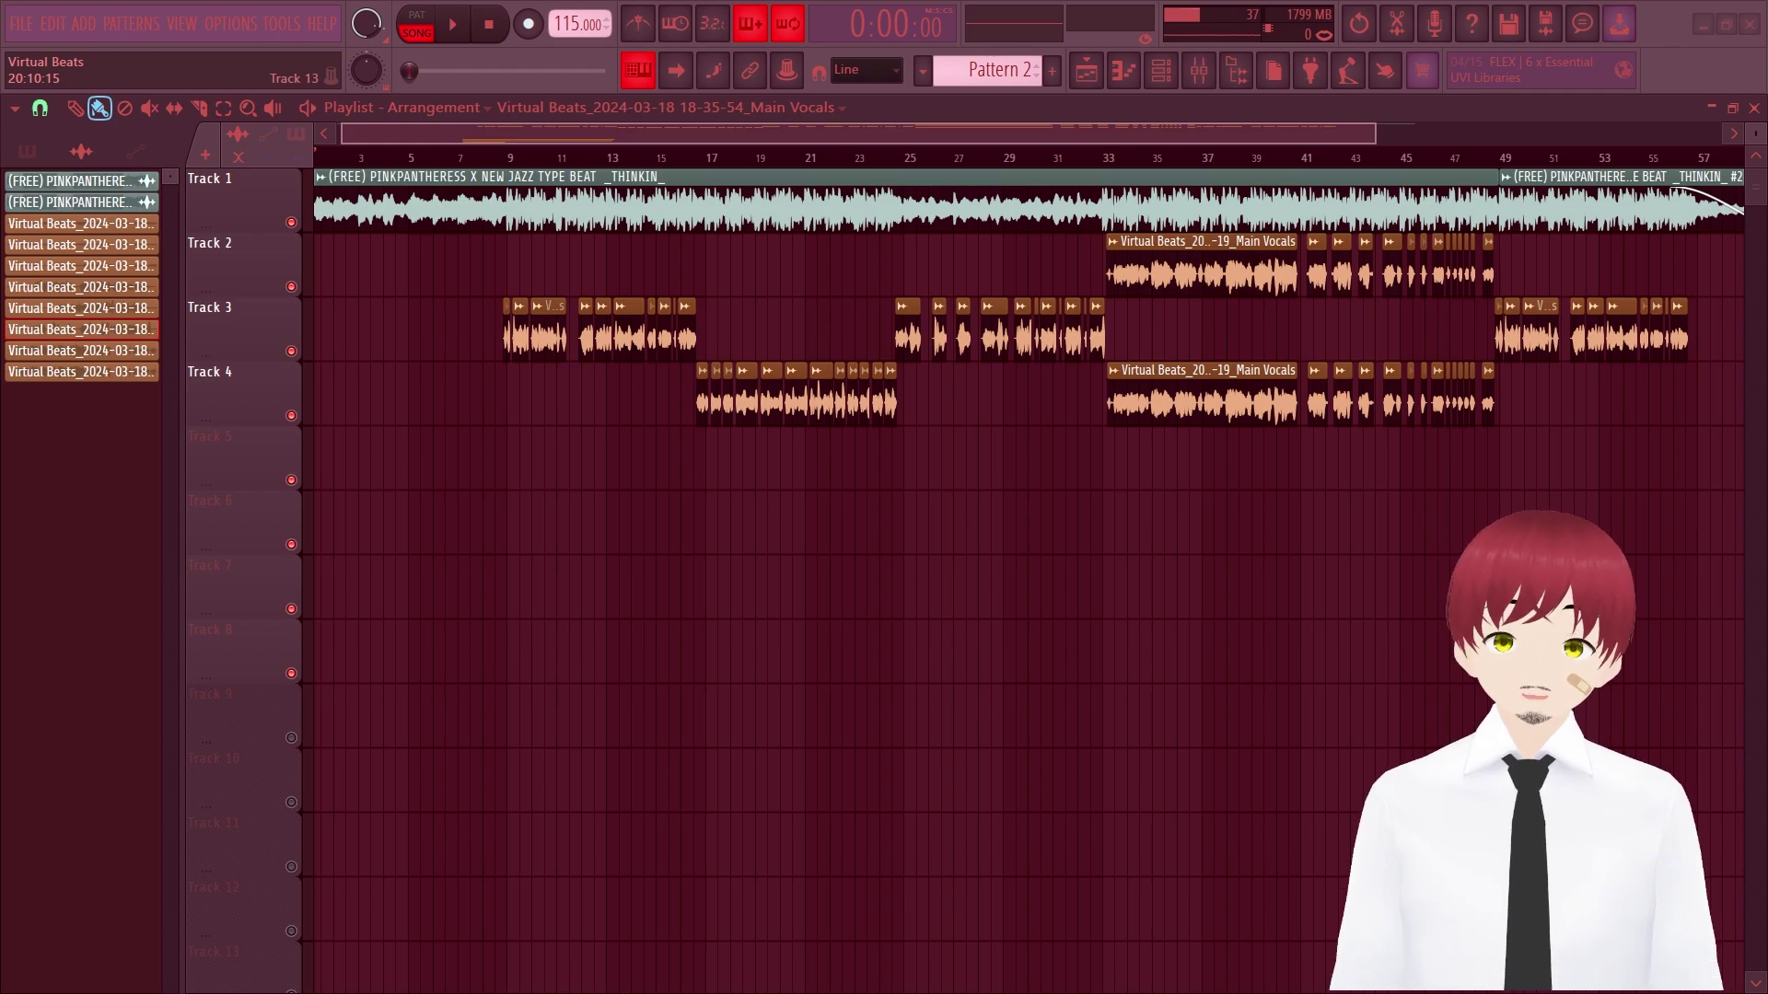
- Open the mixer's Virtual's Vocal Chain track and review its Fruity Limiter and Pitcher effects
click(1198, 70)
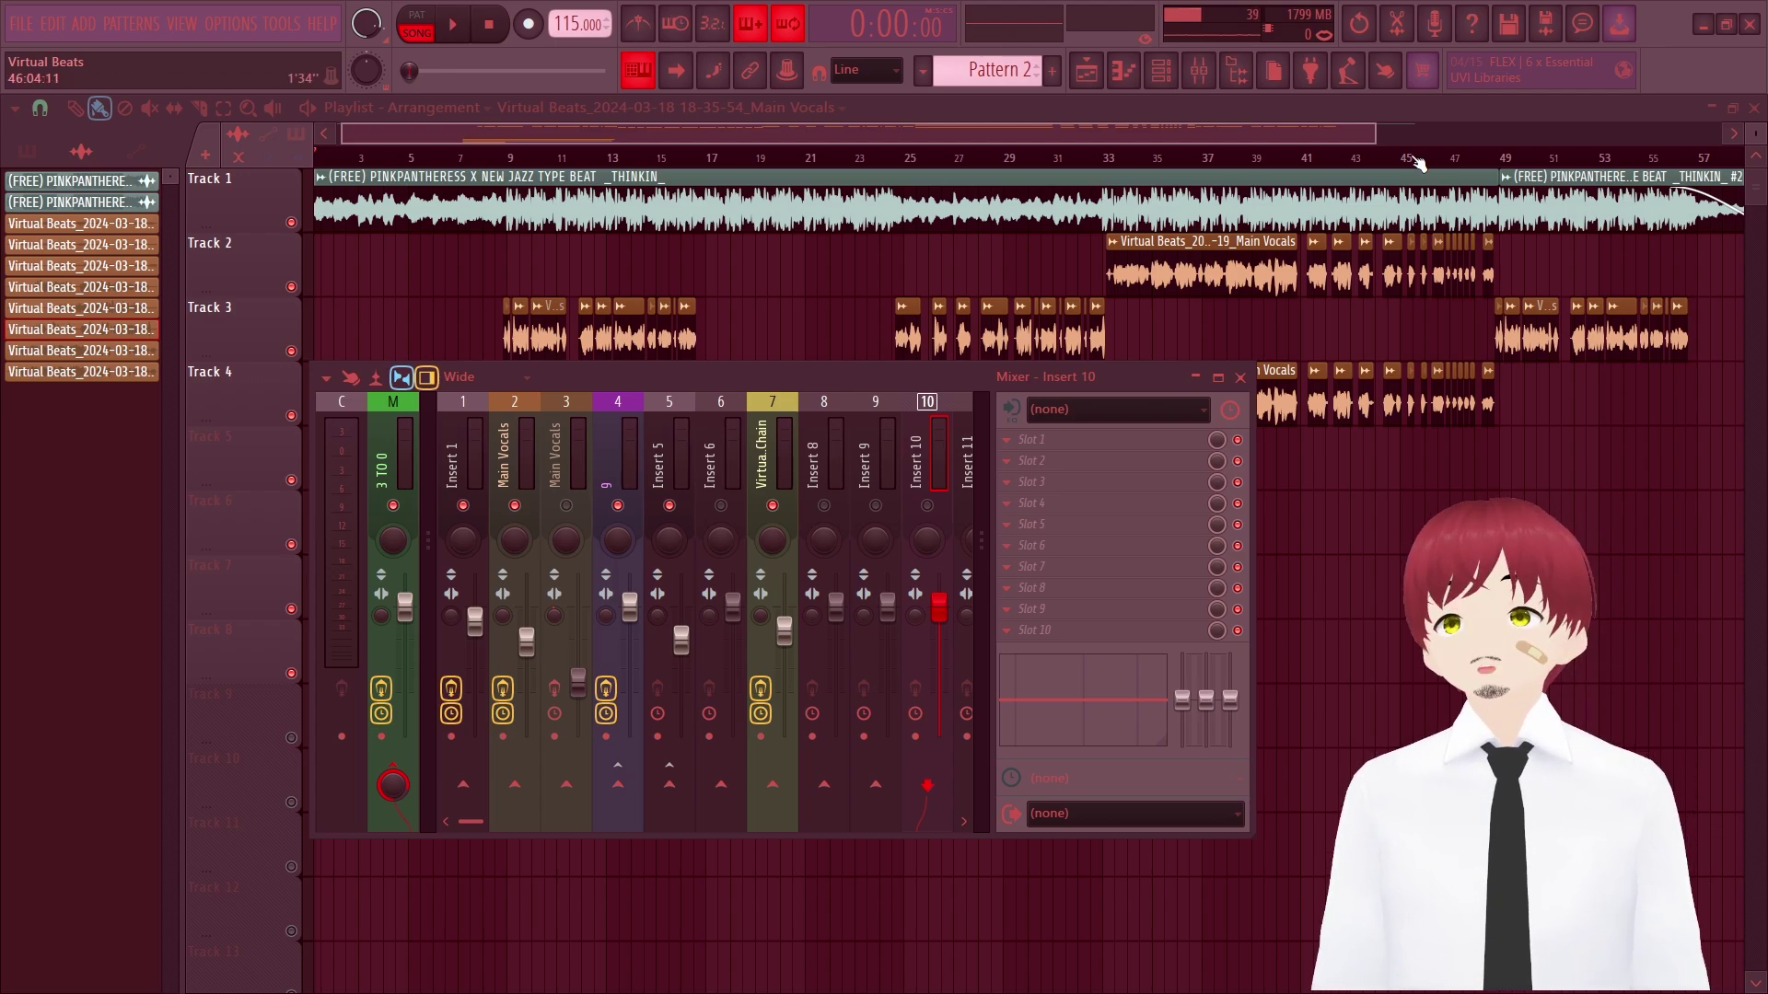
click(764, 451)
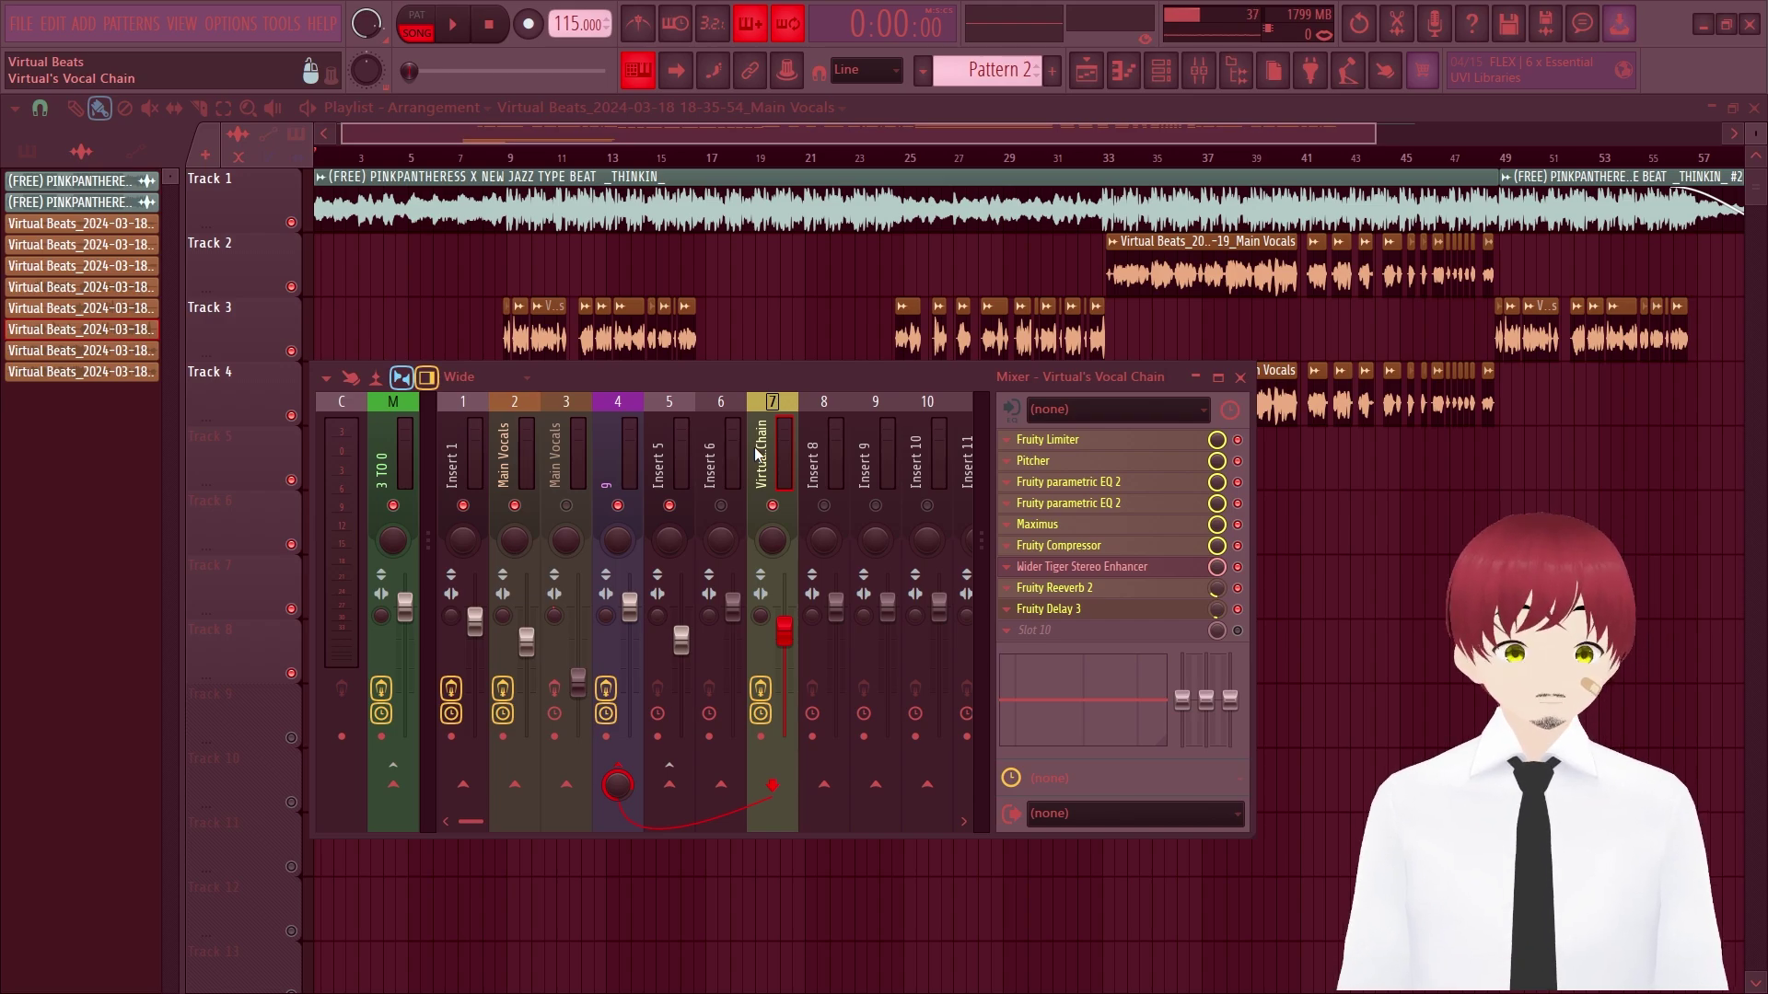
click(1059, 440)
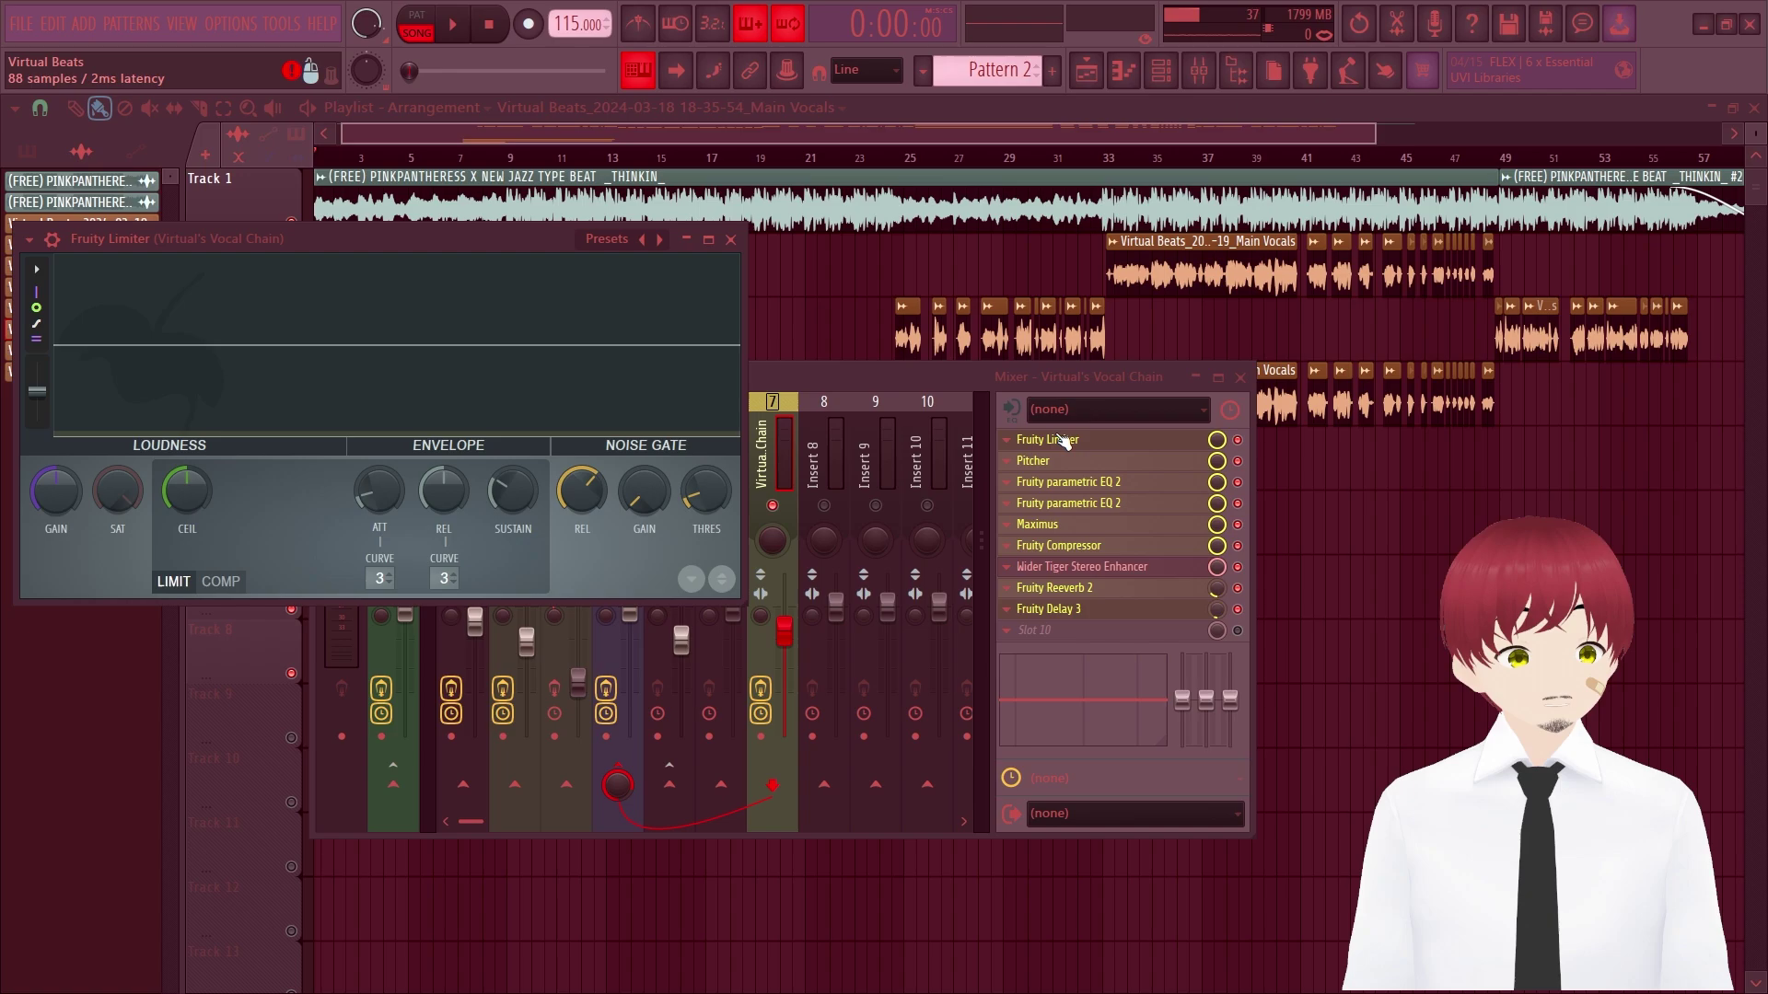
click(1059, 440)
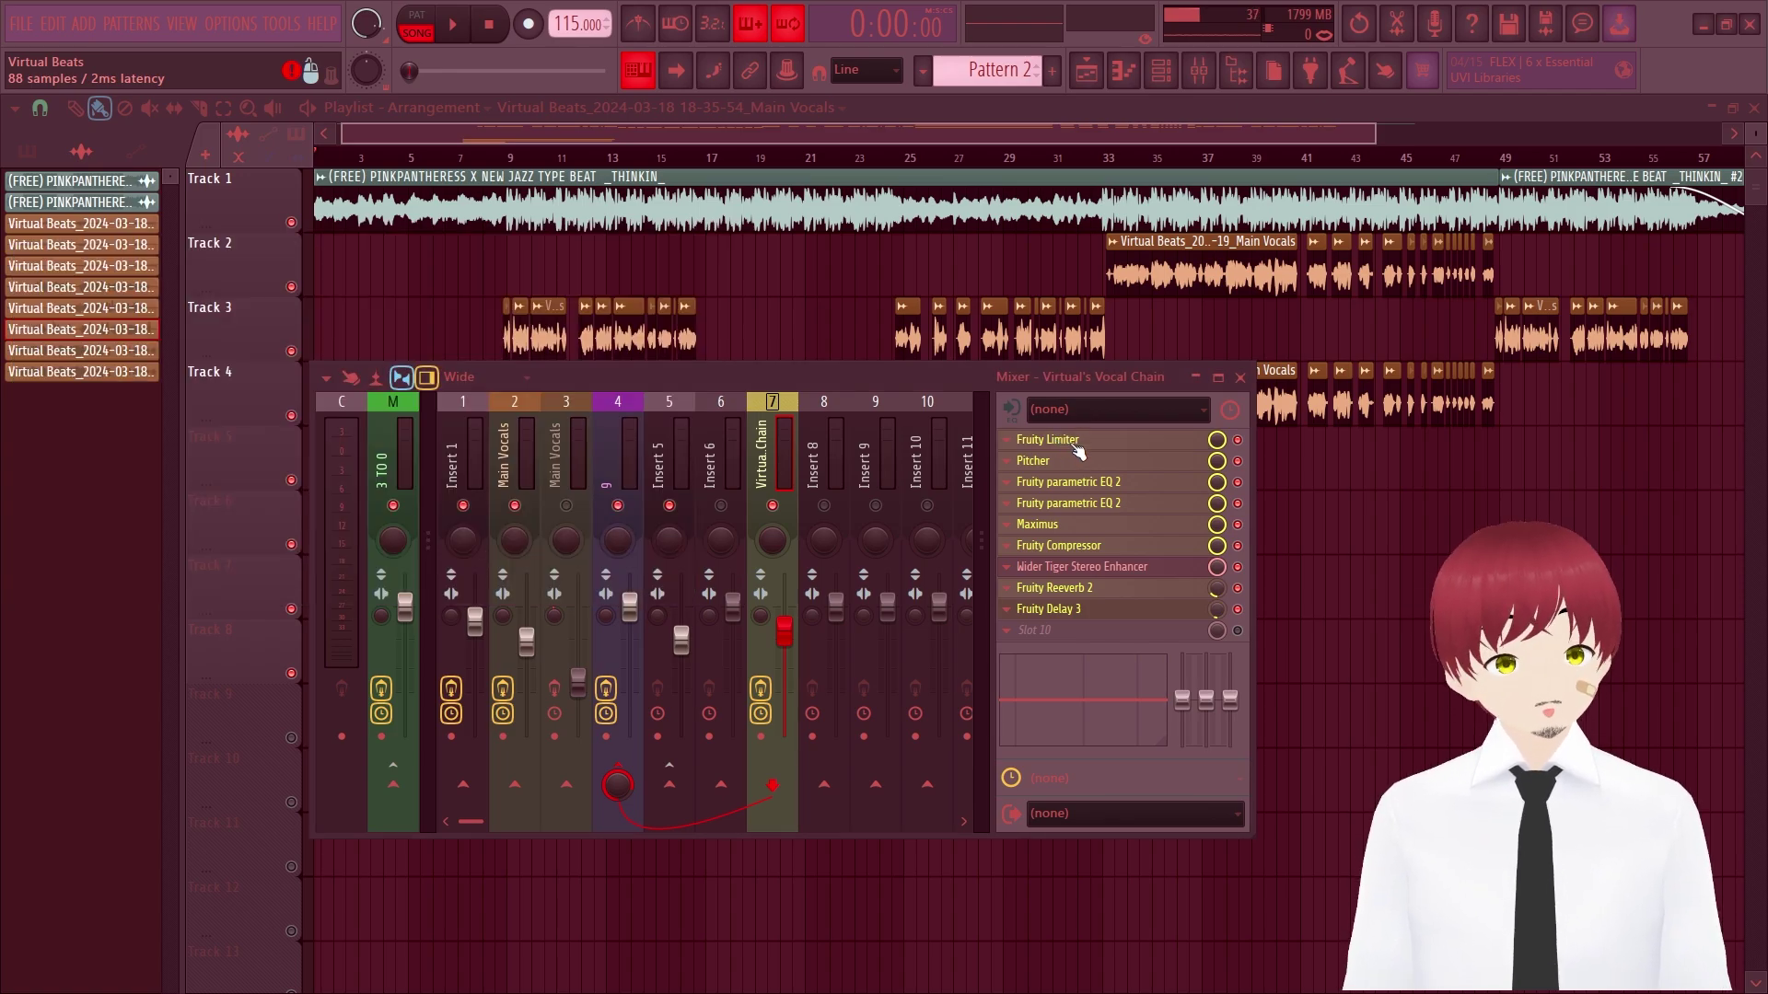
click(1068, 461)
drag(982, 370, 587, 341)
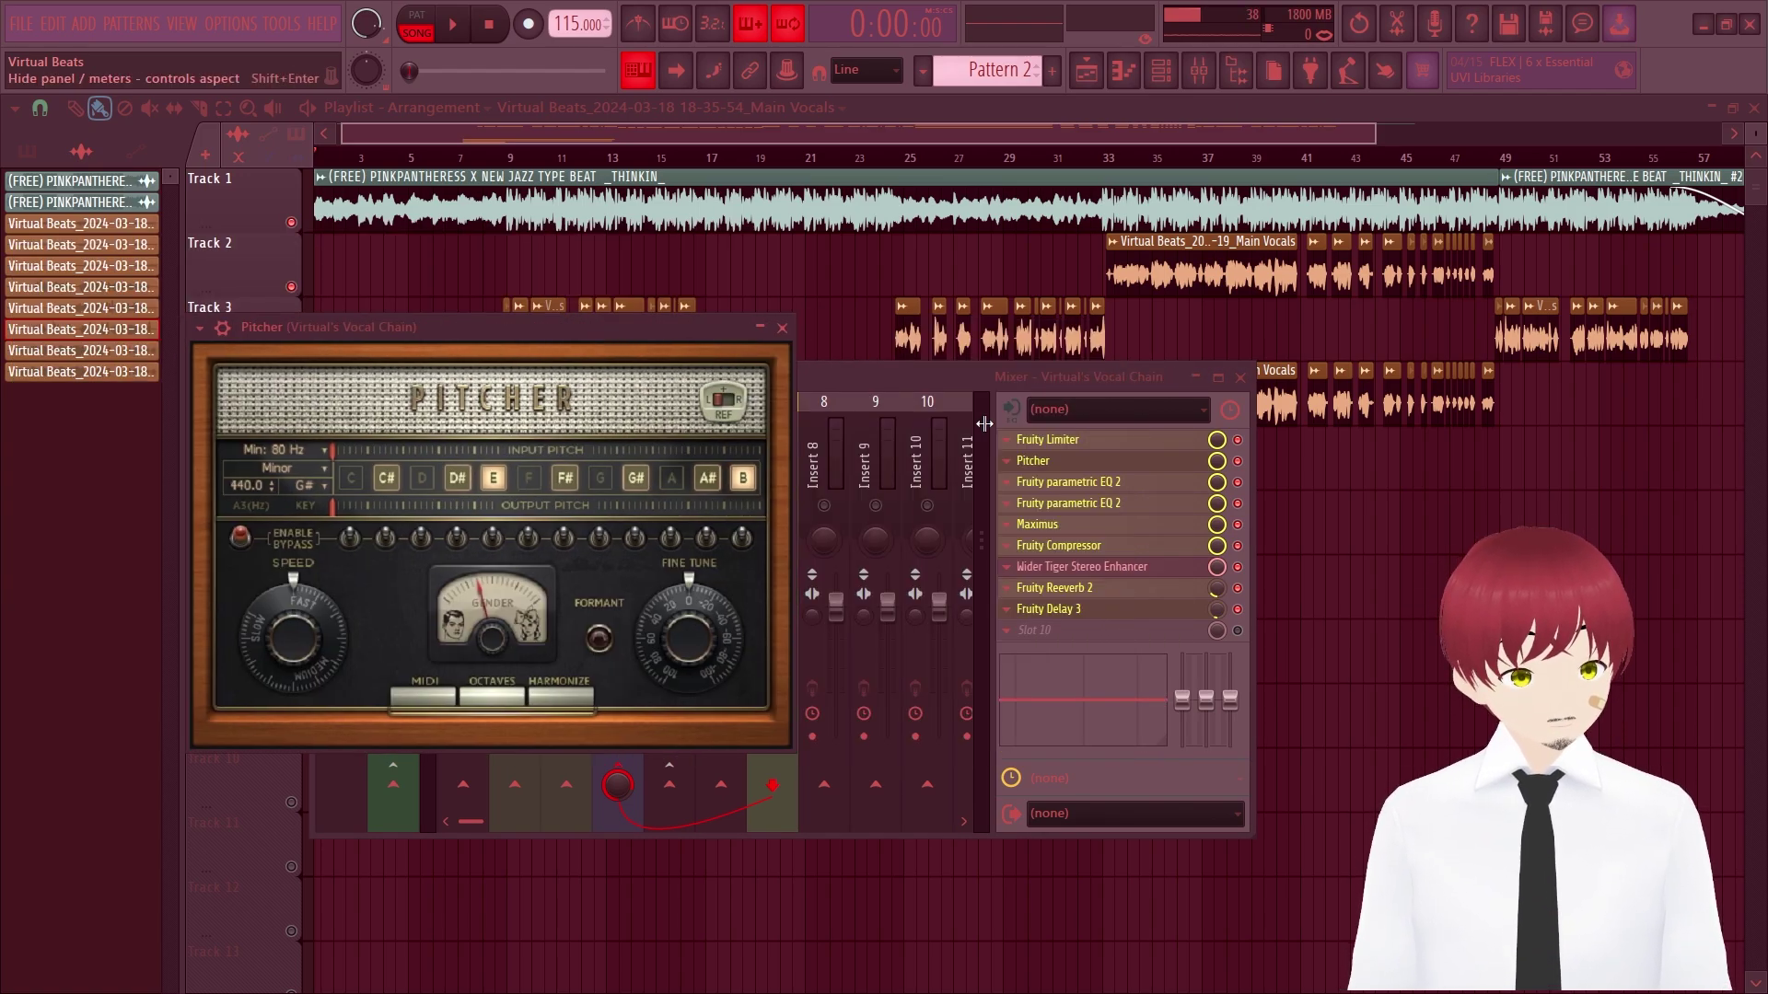
click(1036, 460)
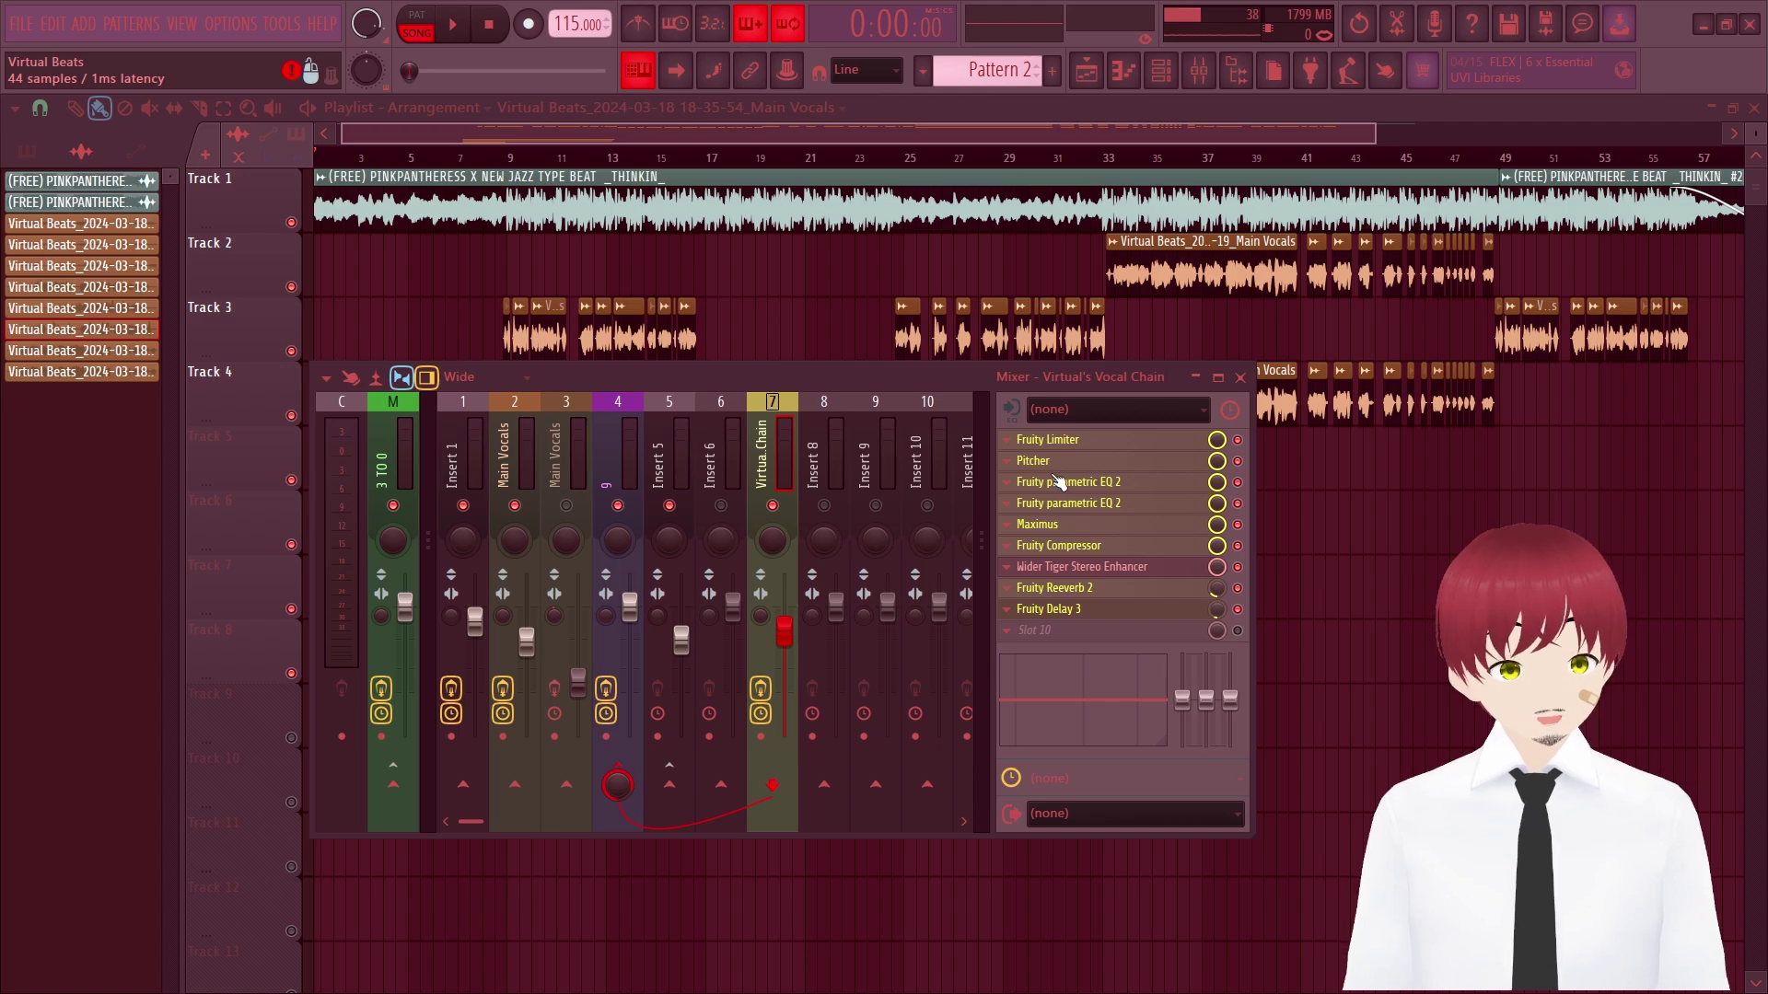
- Inspect the curves of both Fruity parametric EQ 2 effects in the vocal chain
click(1059, 482)
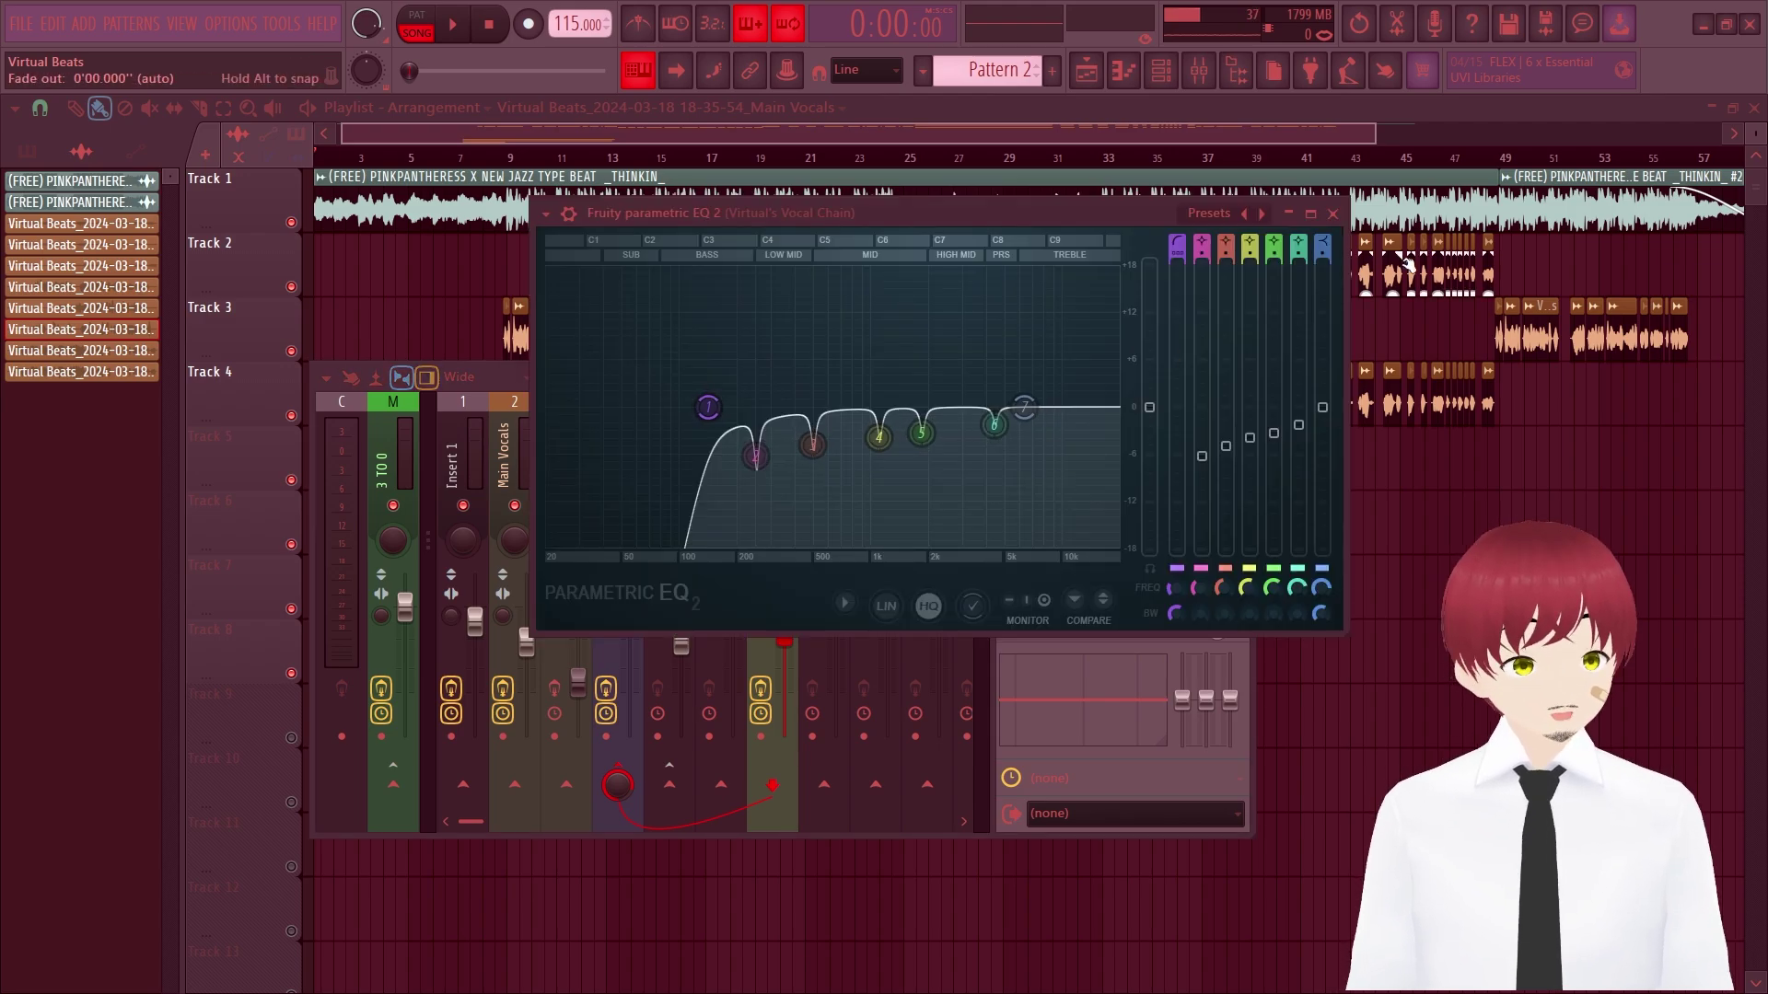
drag(1066, 219, 760, 230)
click(1027, 223)
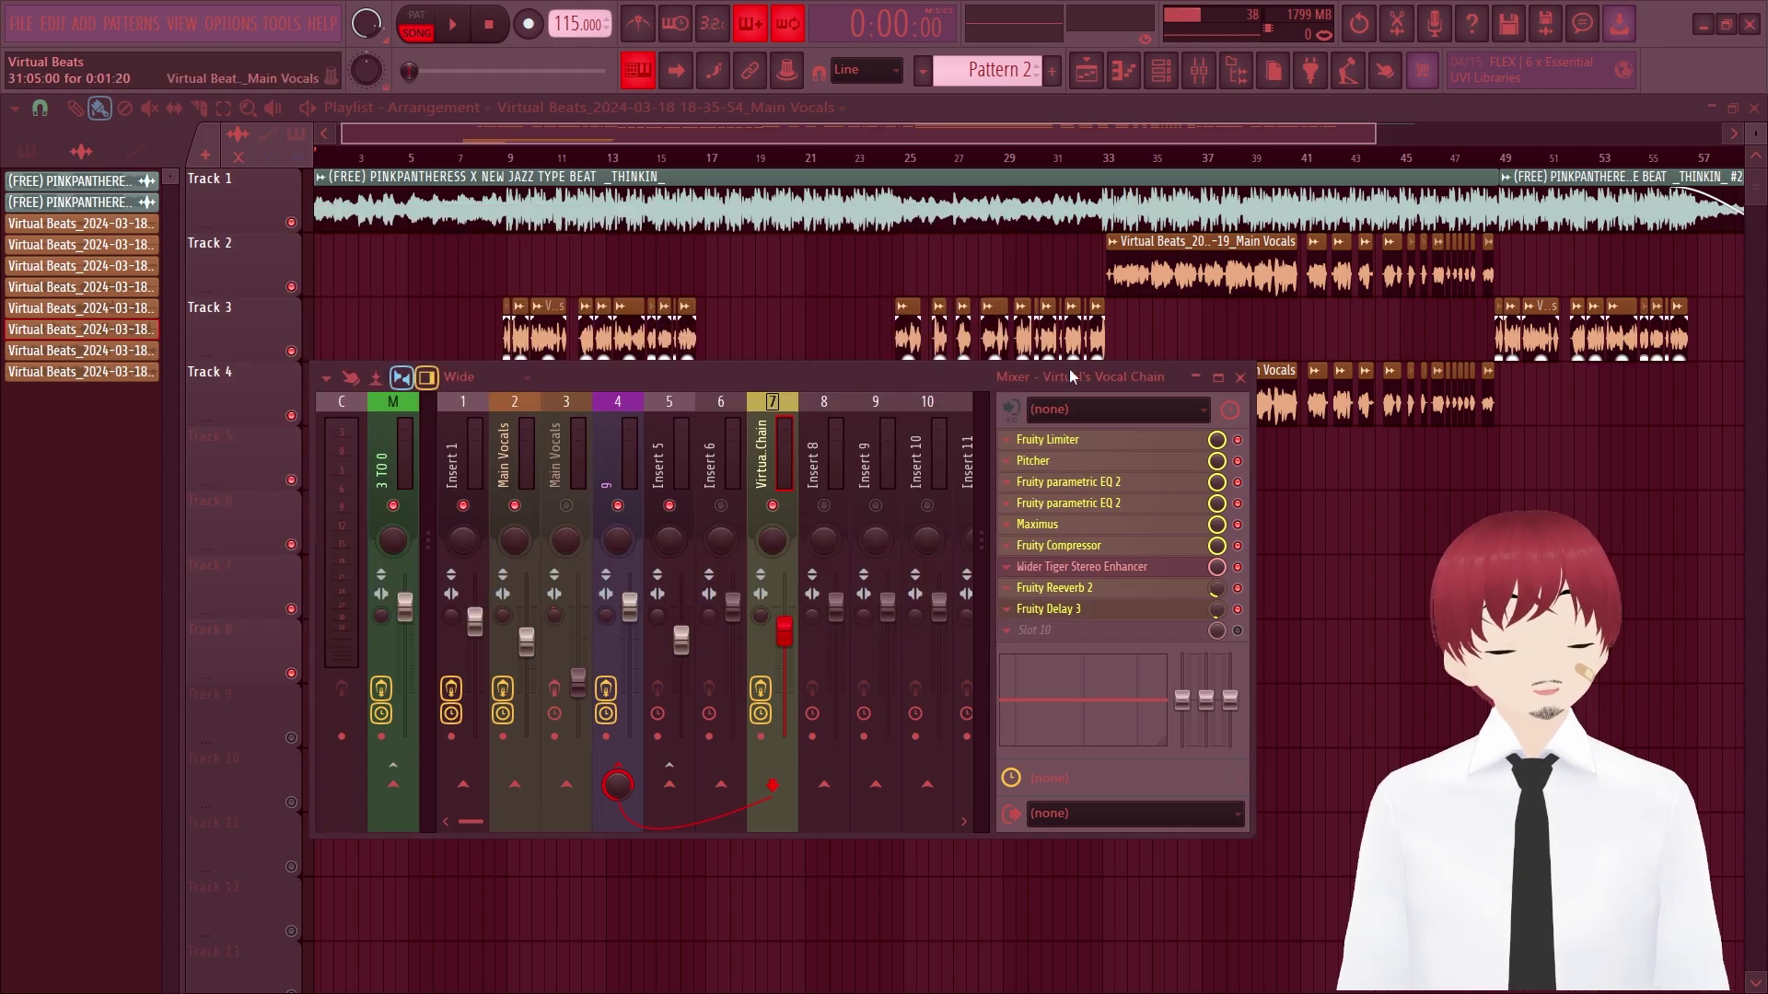
click(1105, 484)
click(1115, 505)
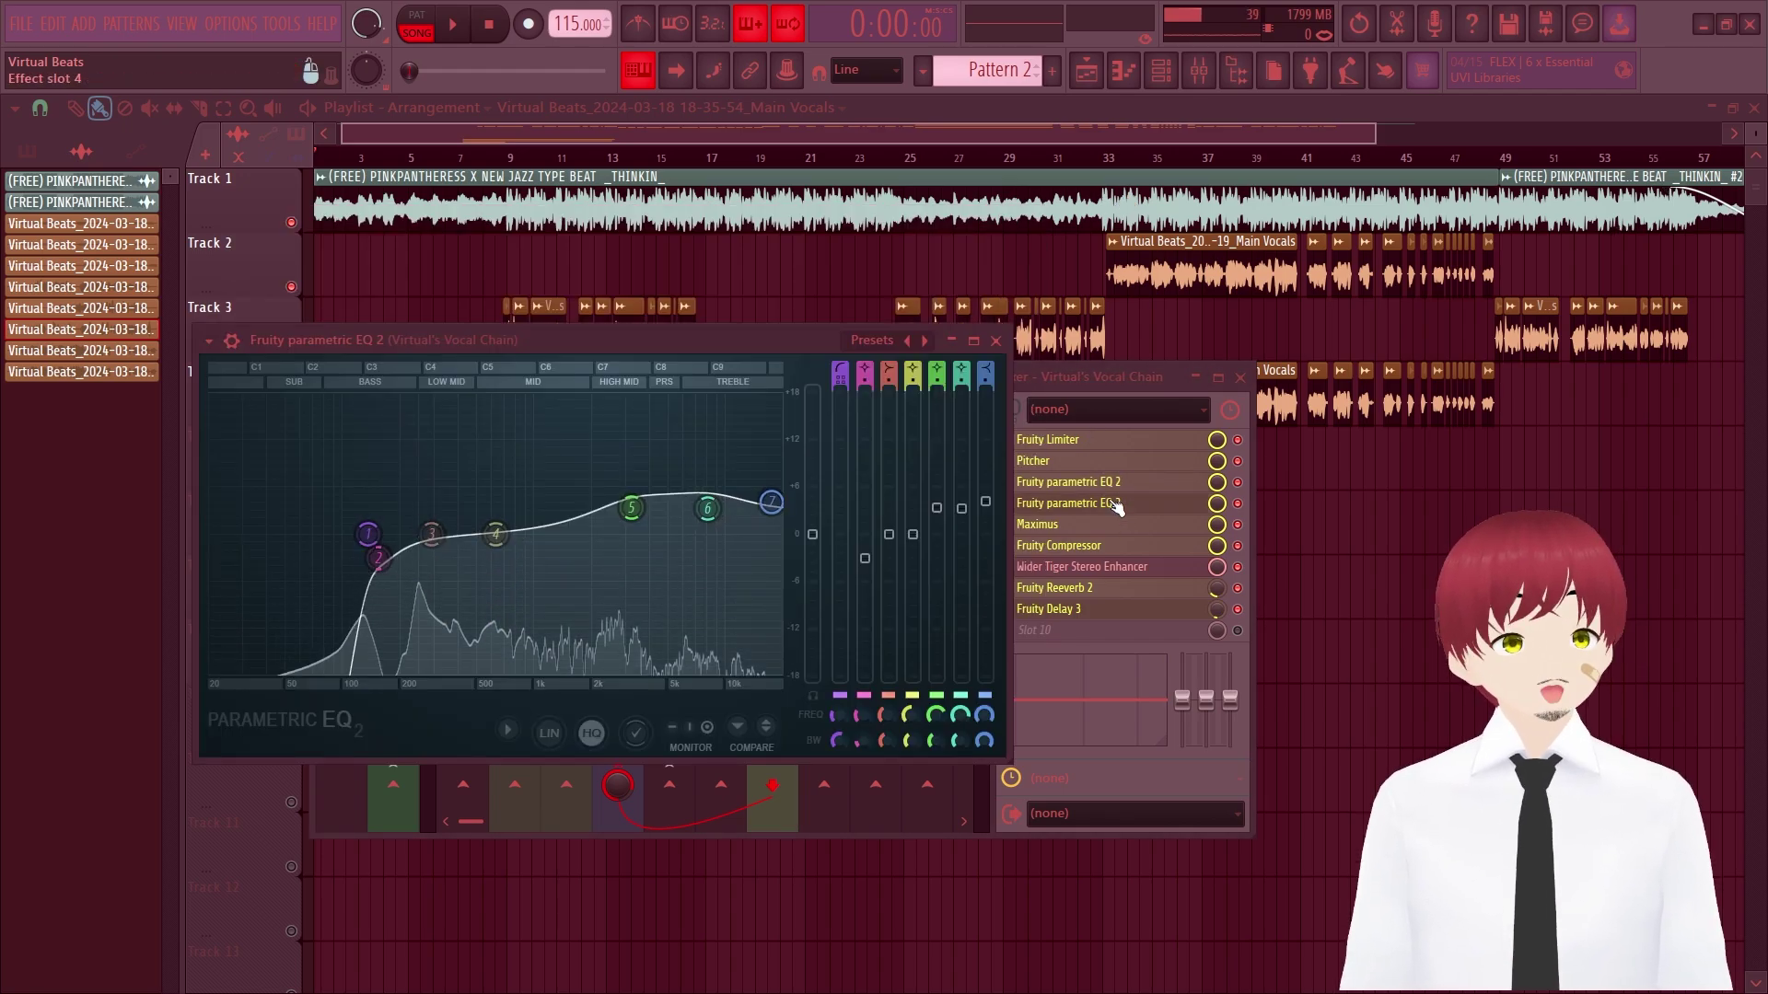
click(995, 340)
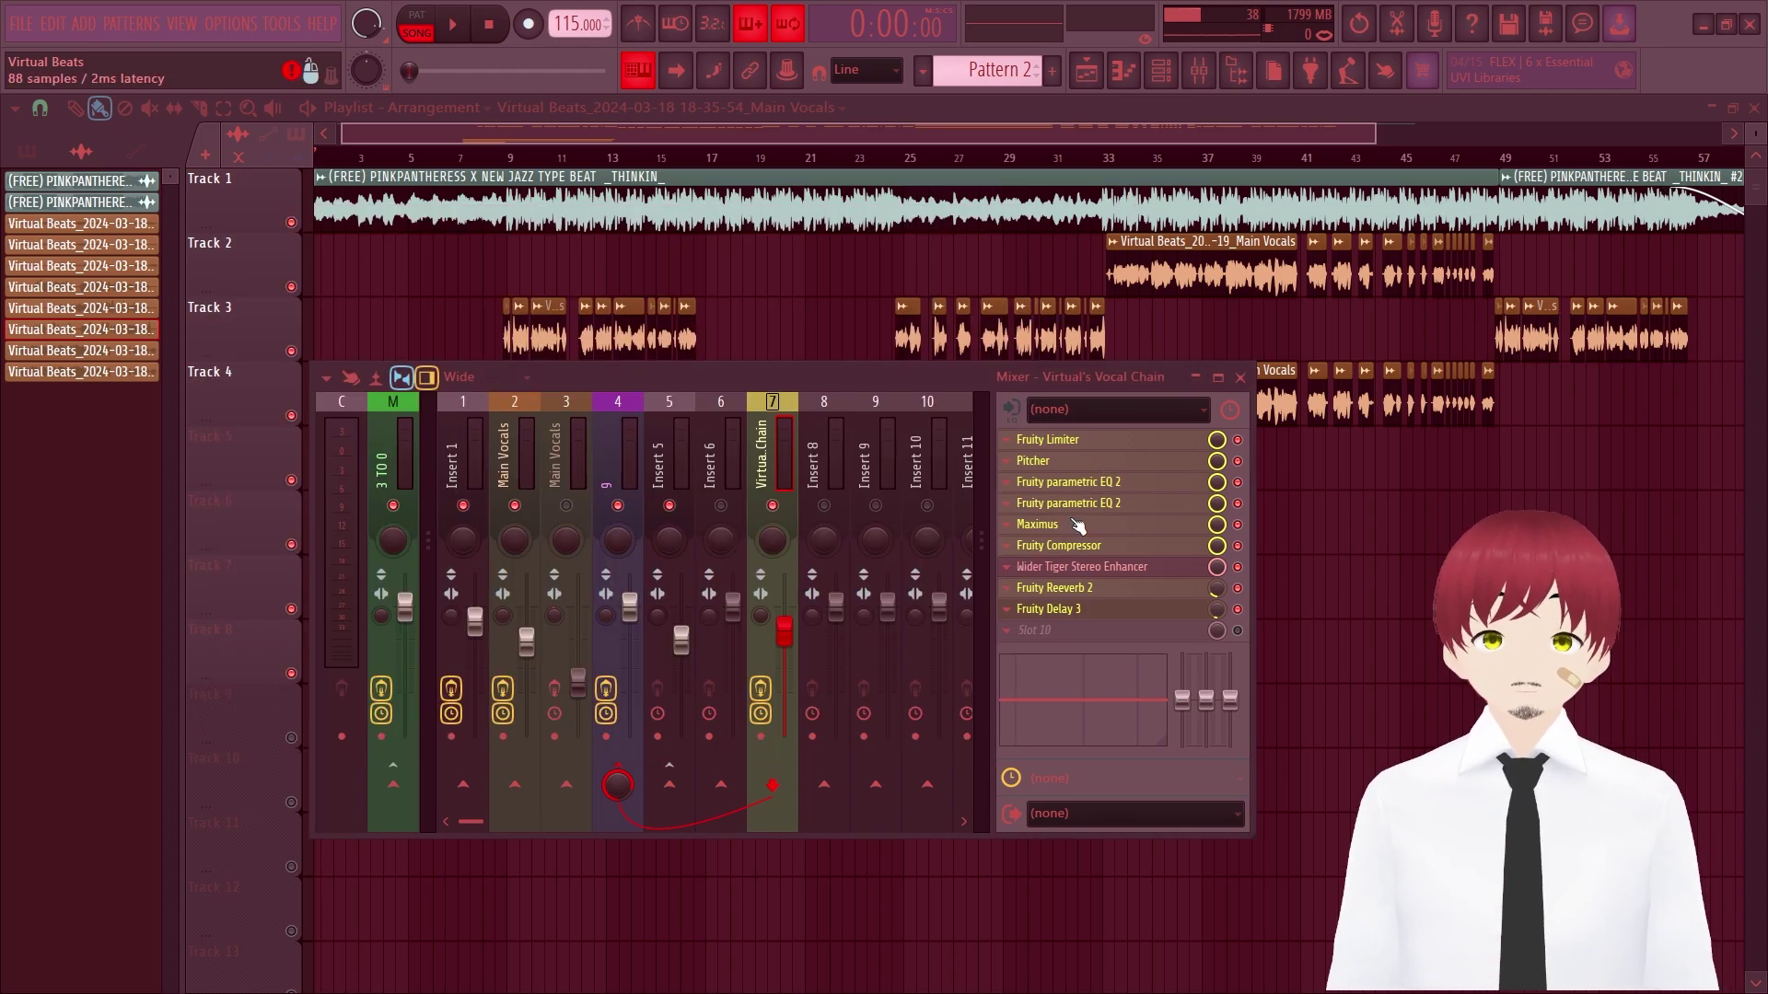
- Review the settings of Maximus, Fruity Compressor and Wider Tiger Stereo Enhancer in the vocal chain
click(1077, 525)
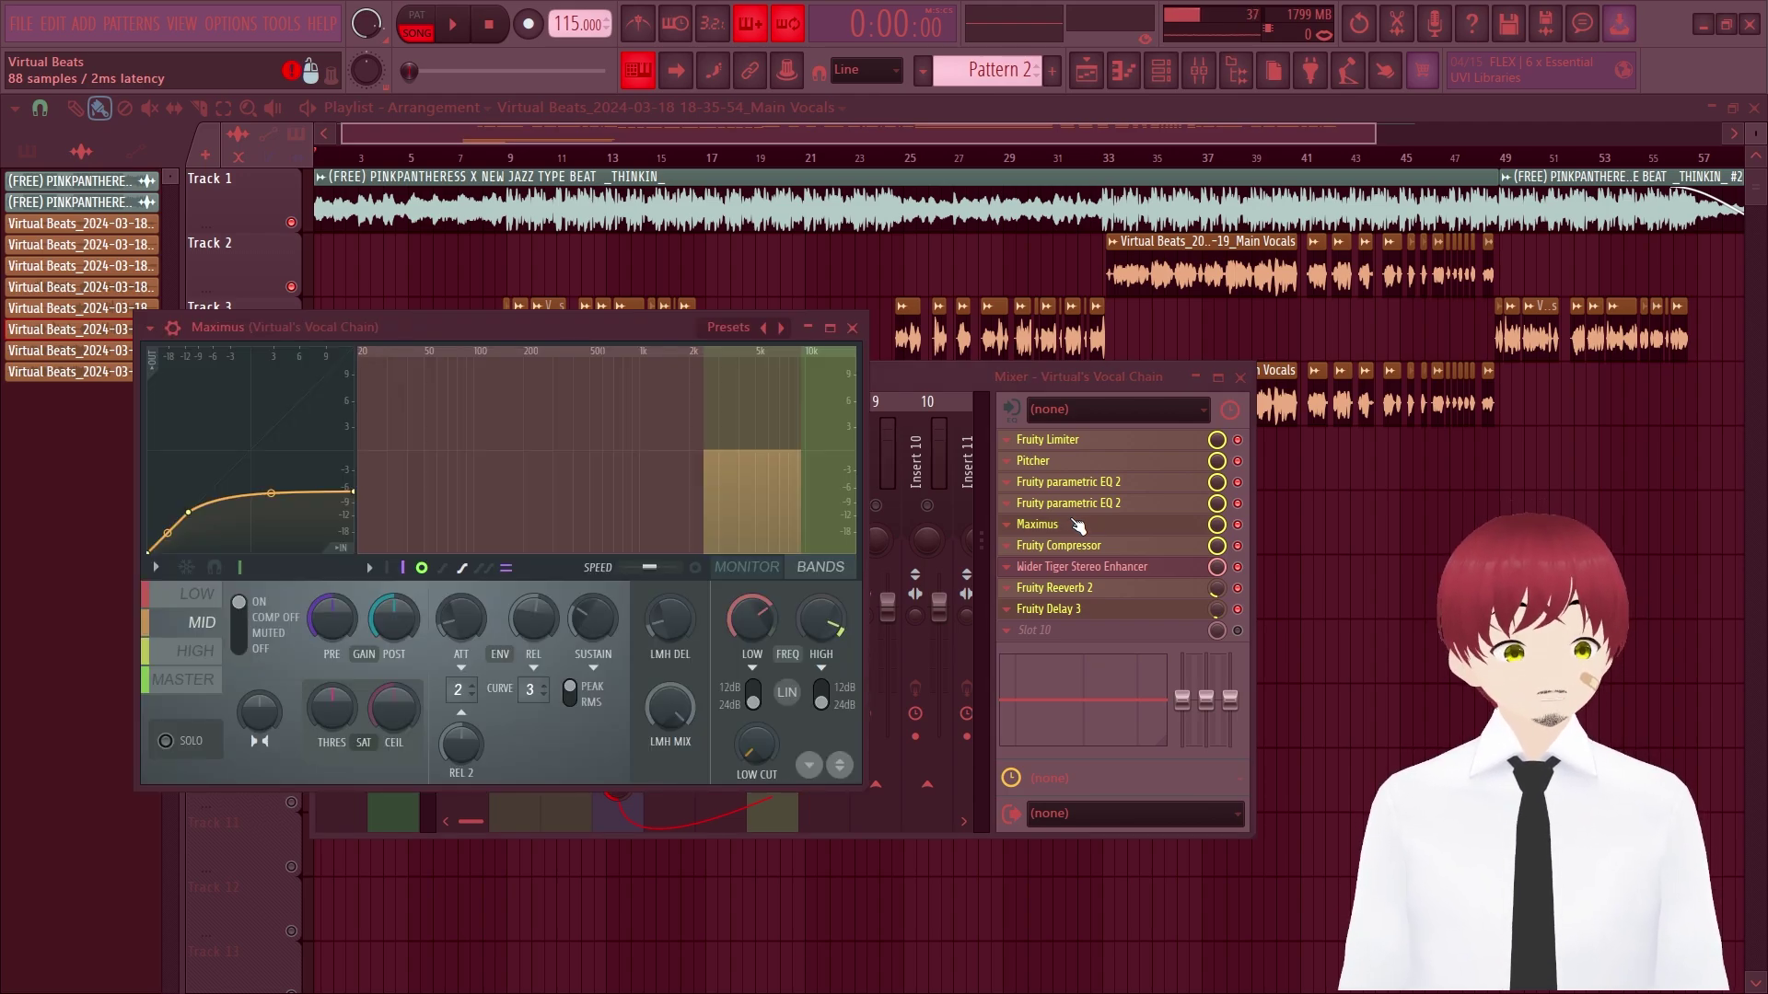
click(1077, 525)
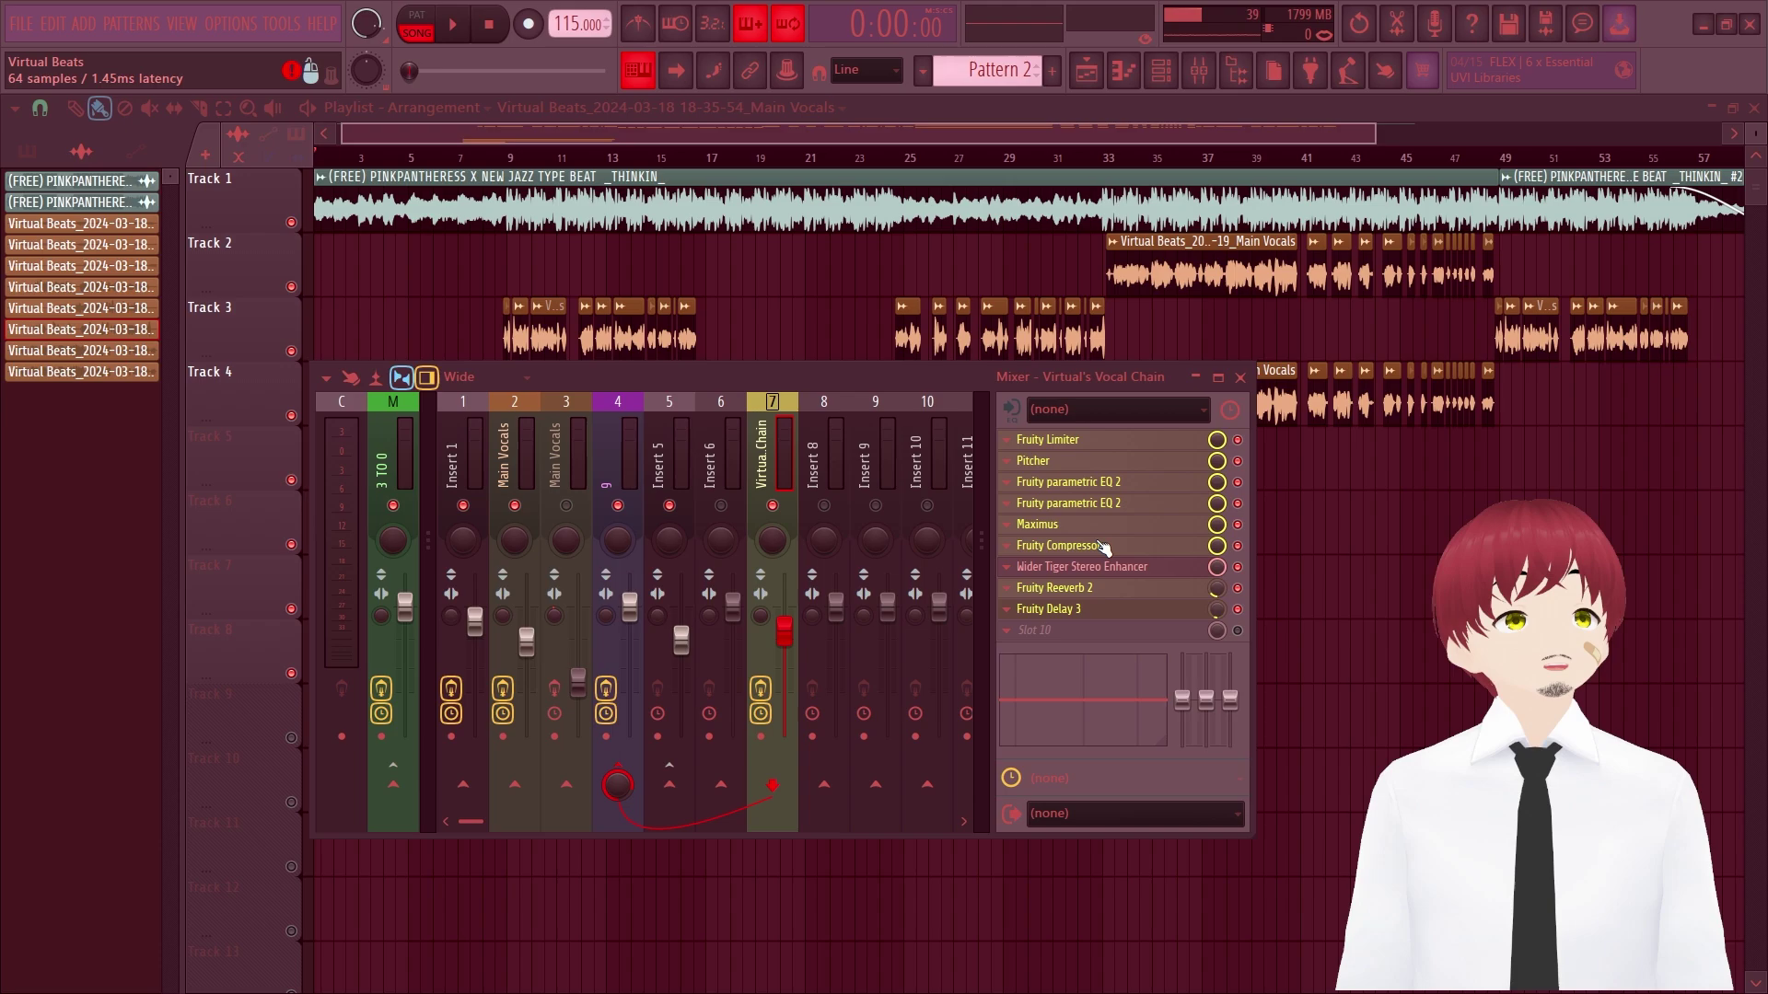
click(1095, 546)
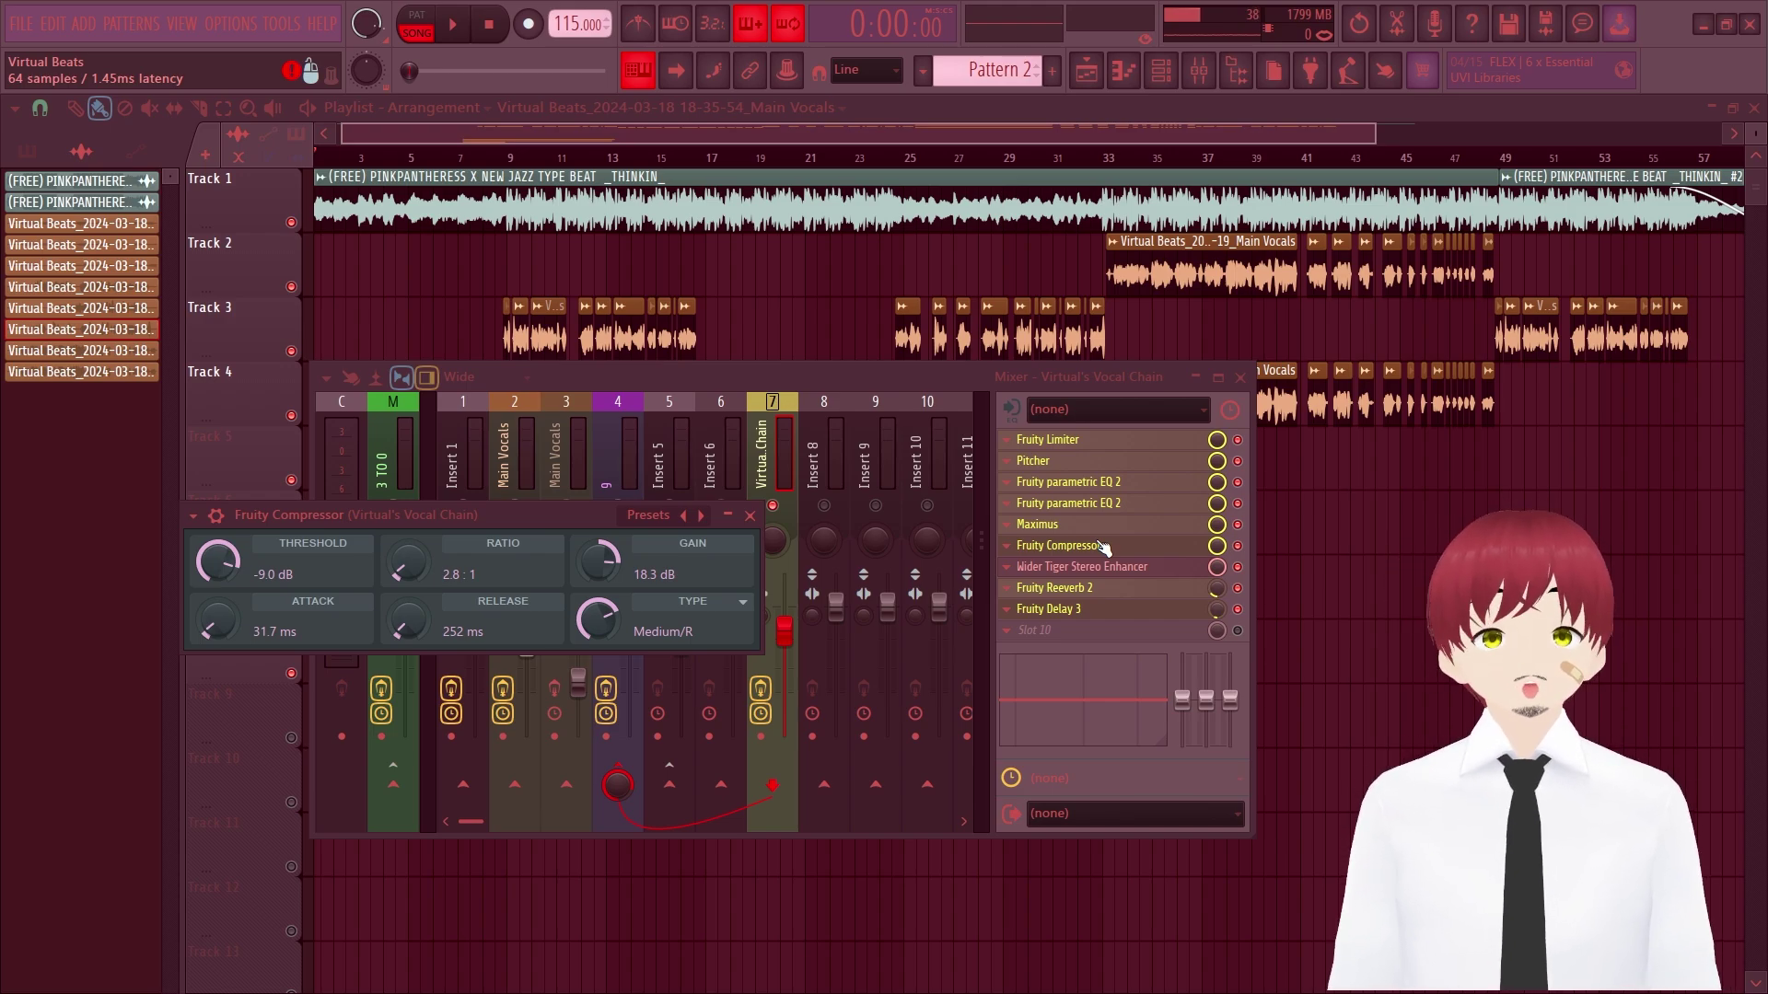
click(1101, 545)
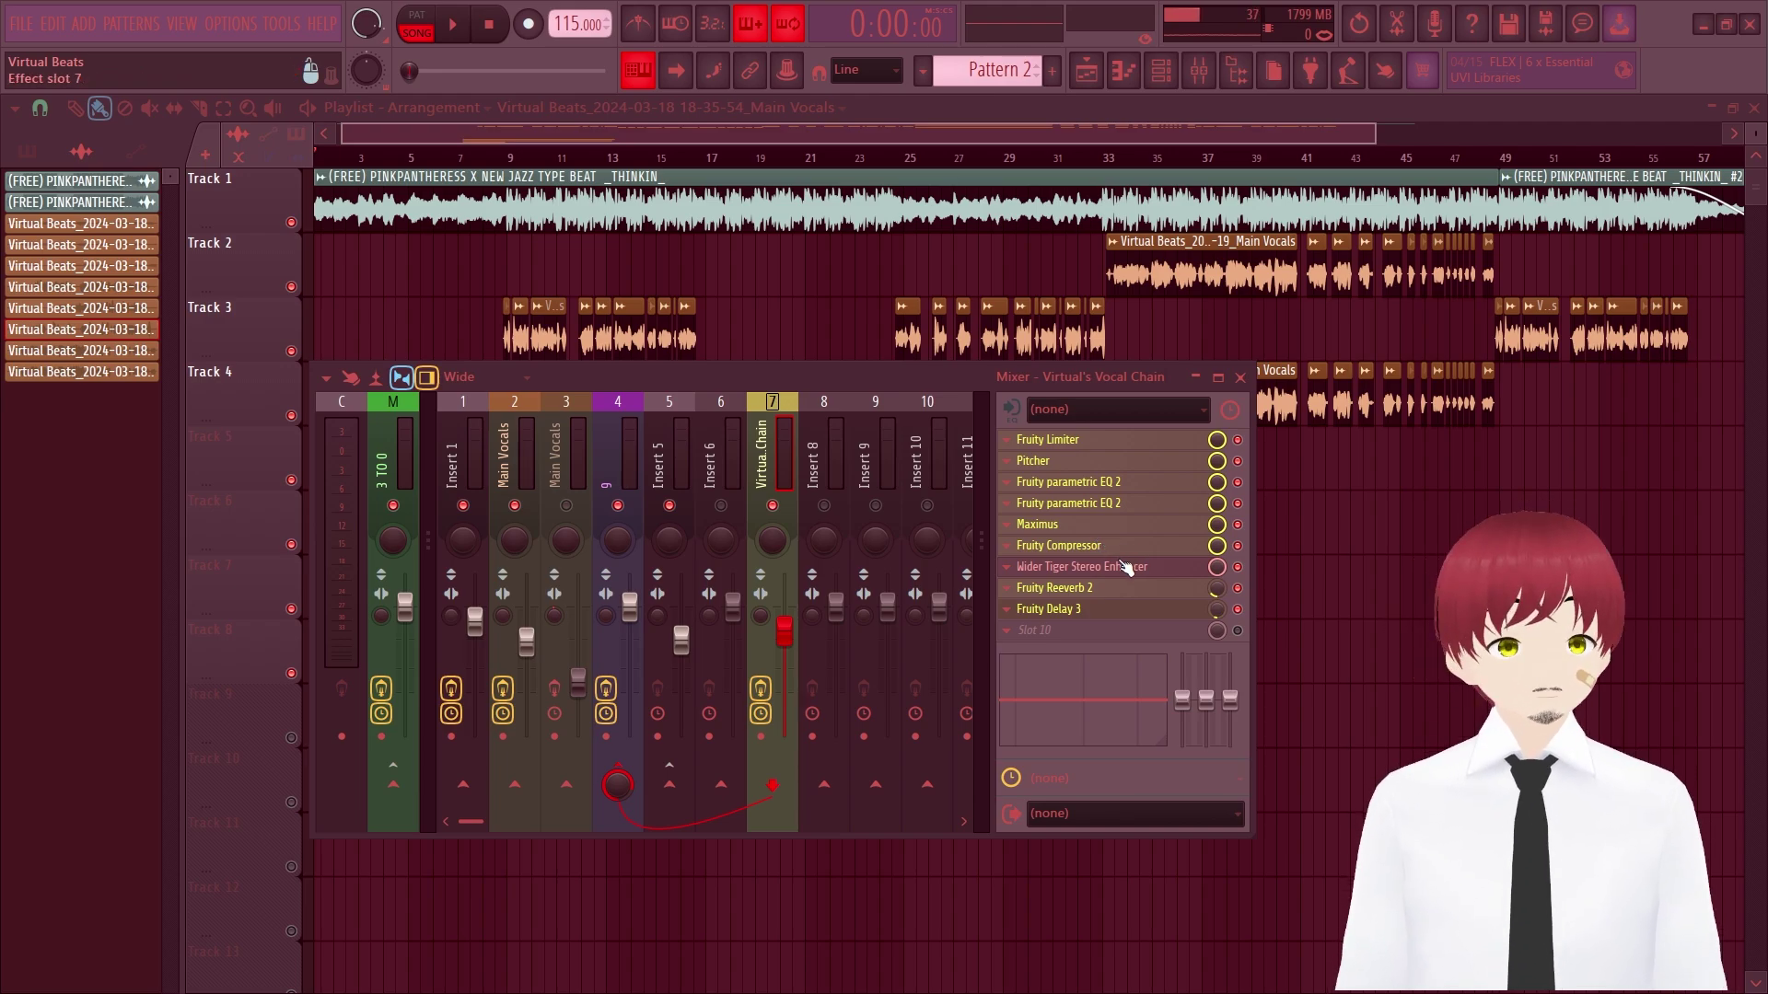
click(1127, 567)
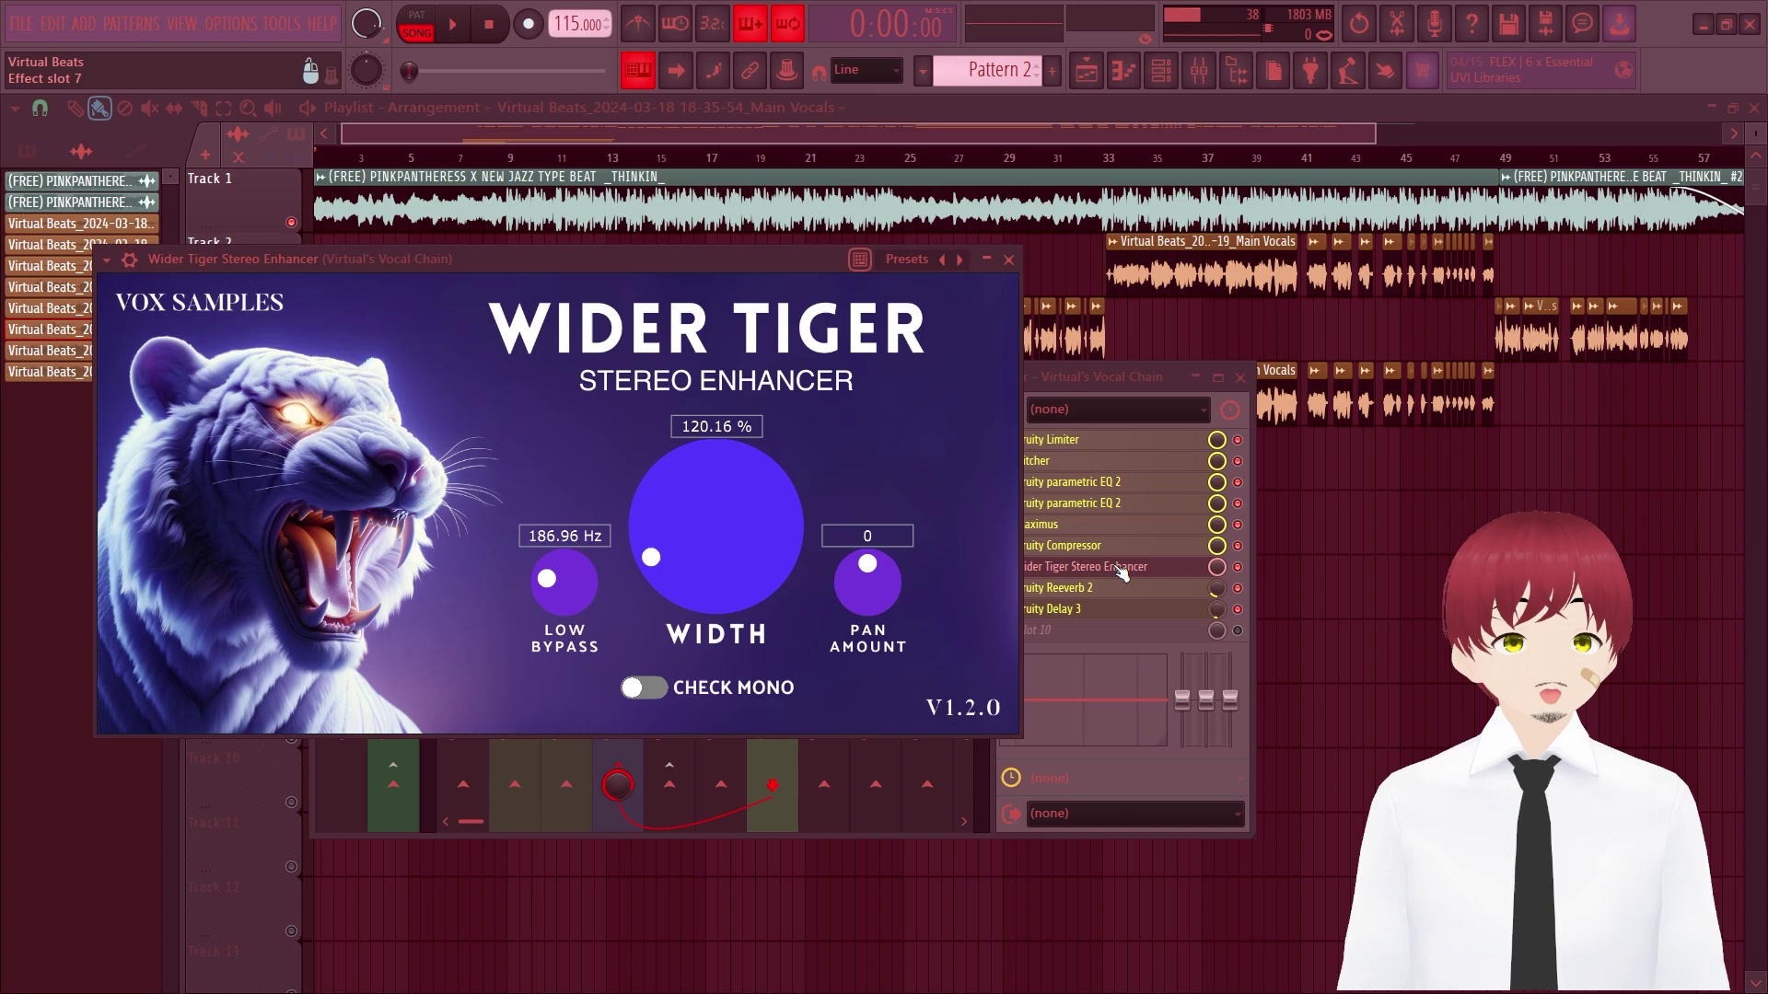
click(1122, 569)
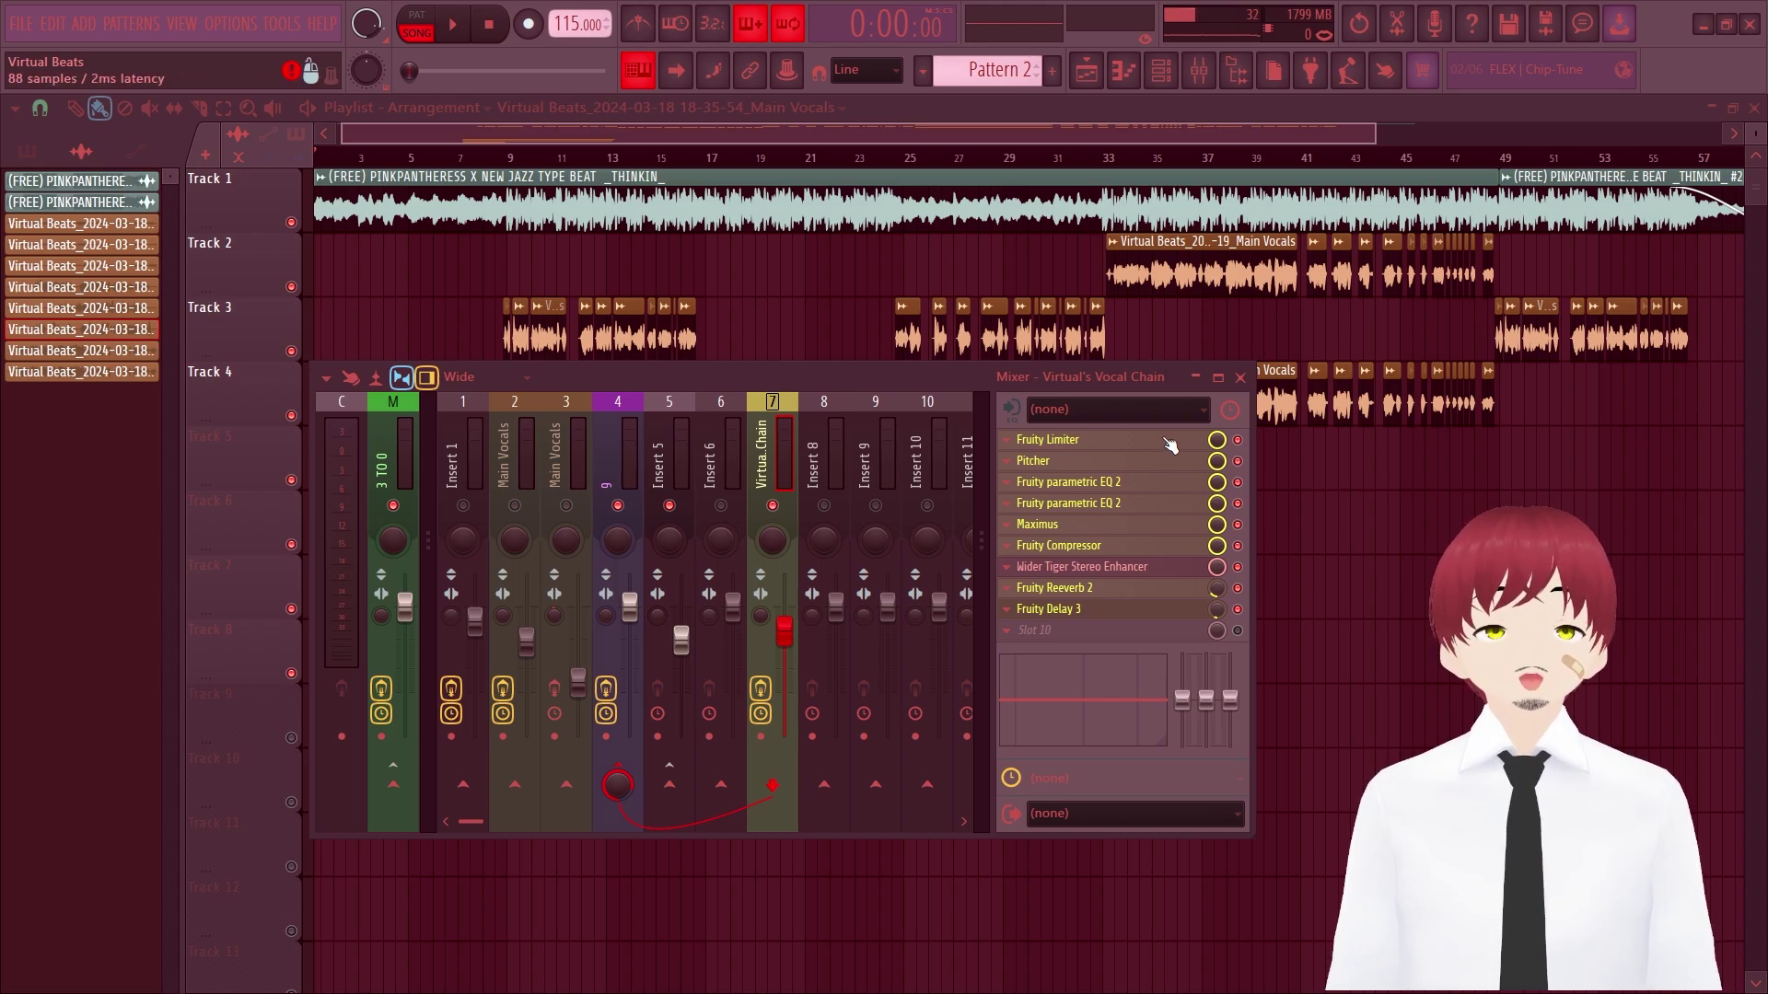
- Load the Noise gate preset in the vocal chain's Fruity Limiter and lower its noise gate threshold
click(1165, 441)
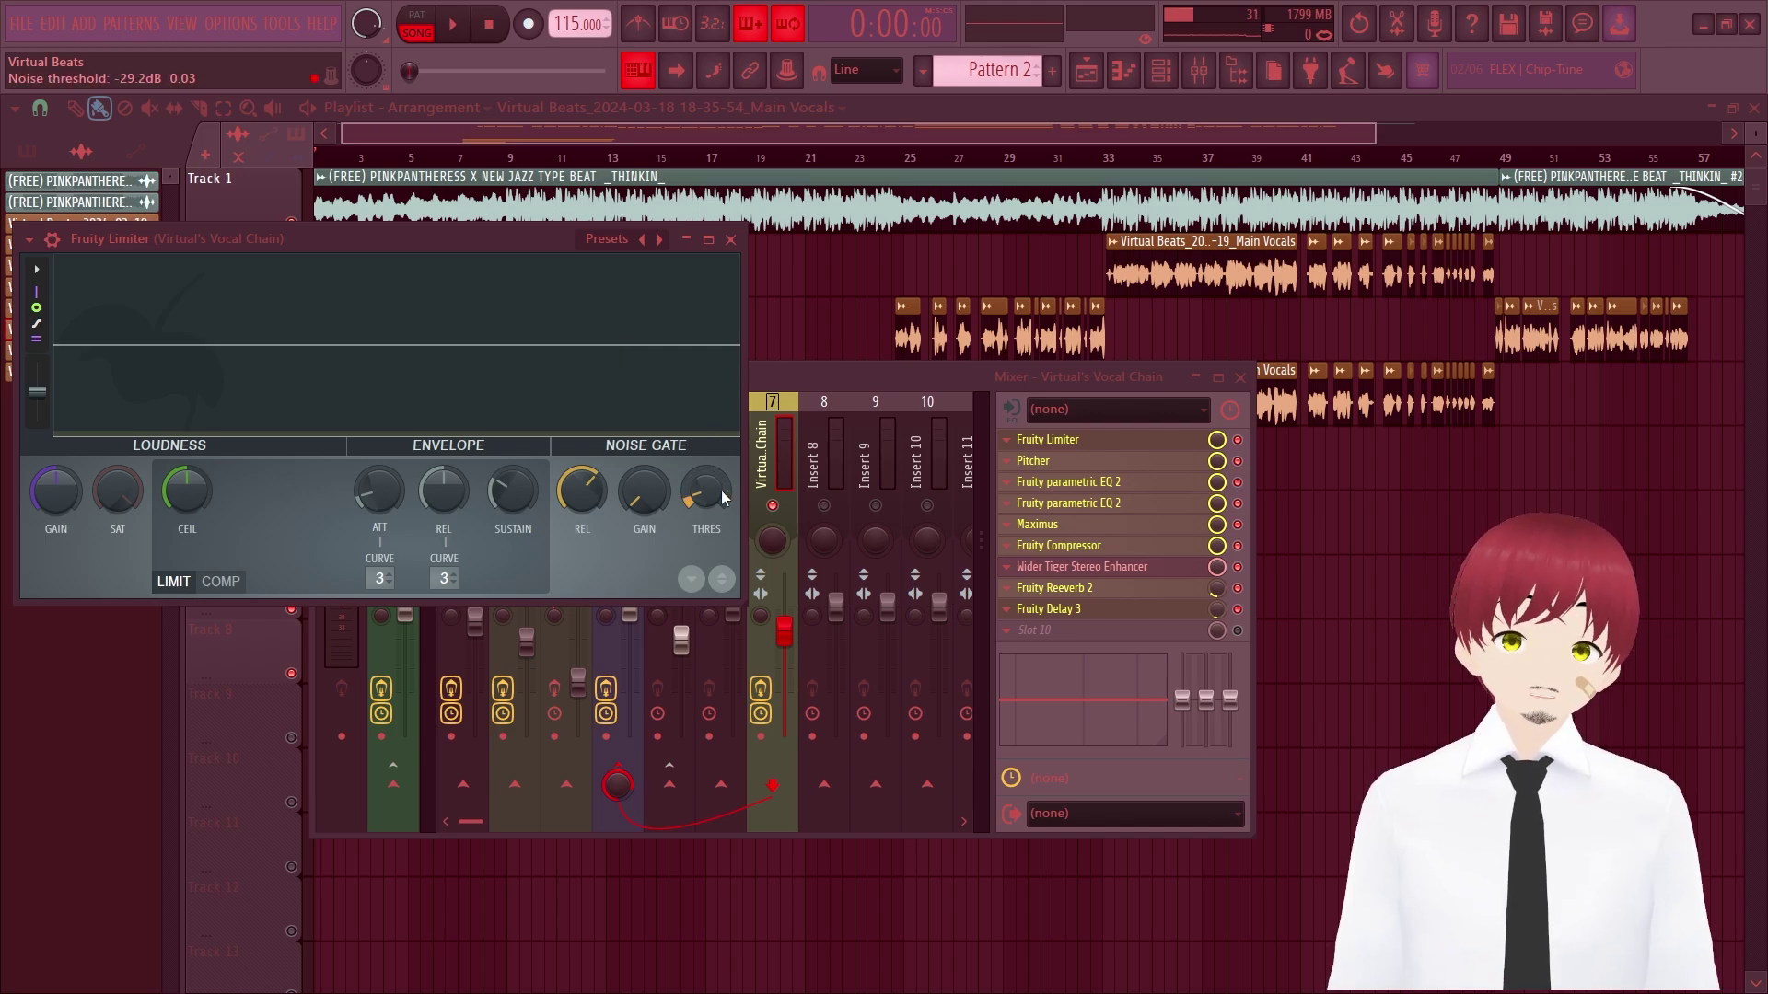
click(620, 241)
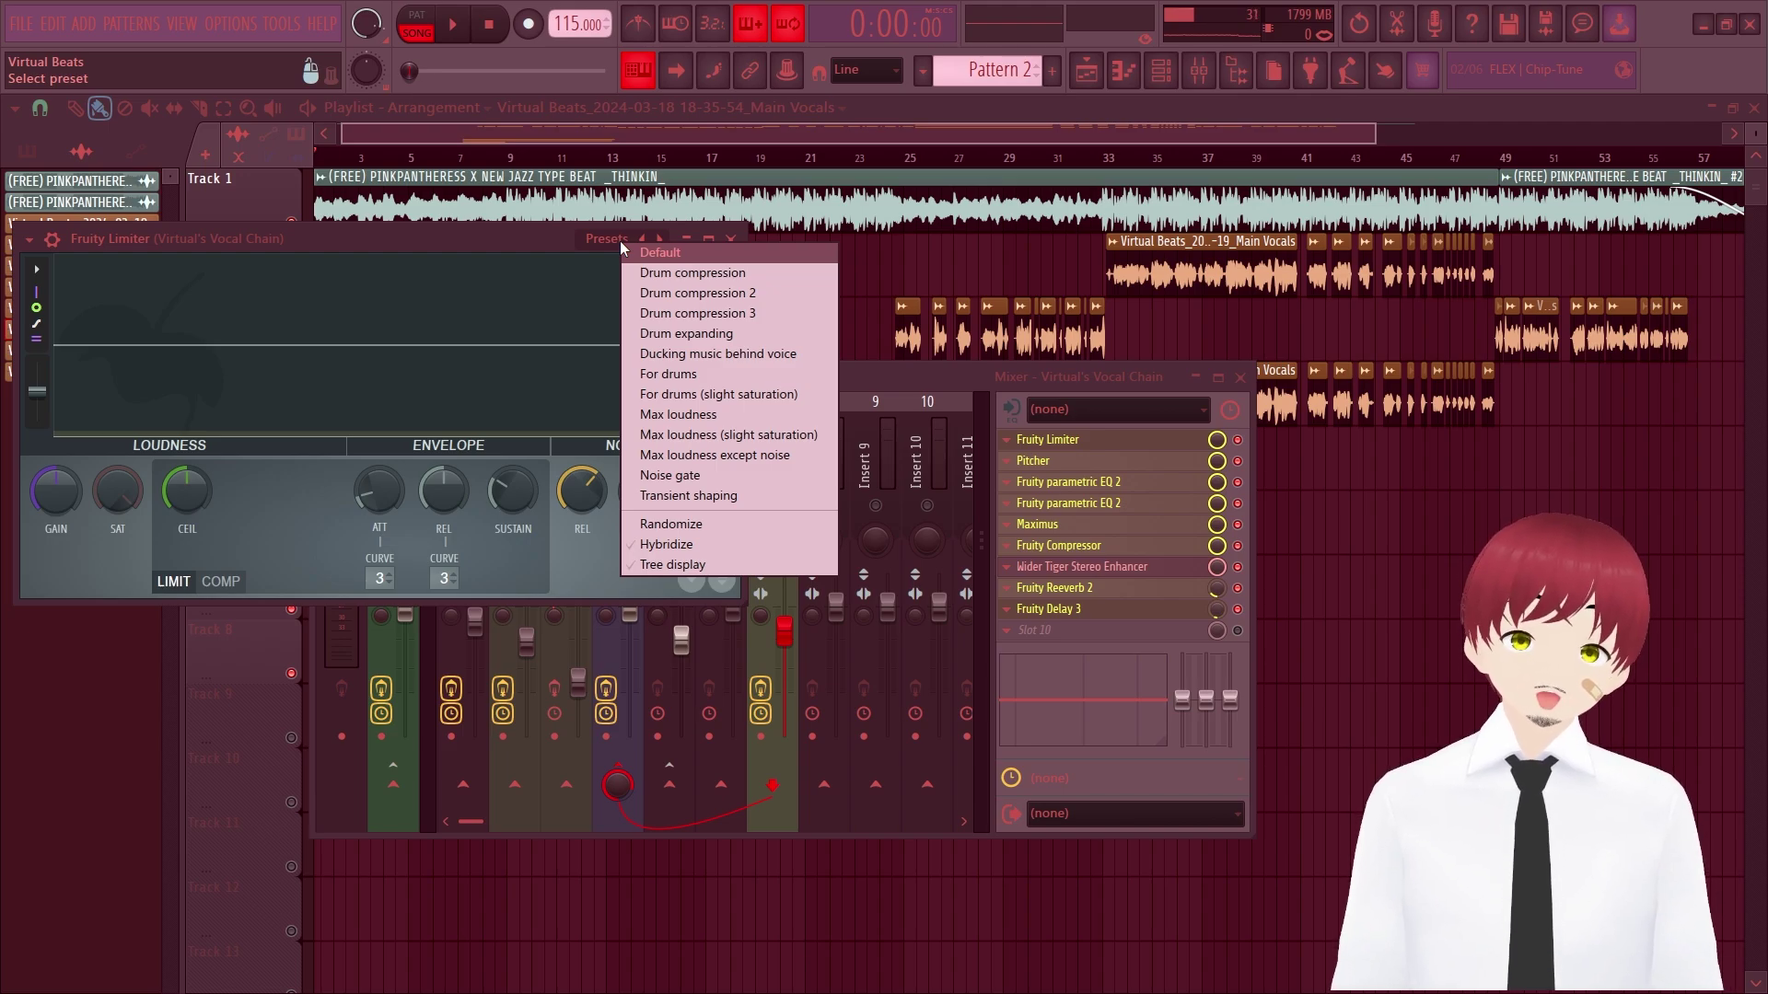
click(707, 475)
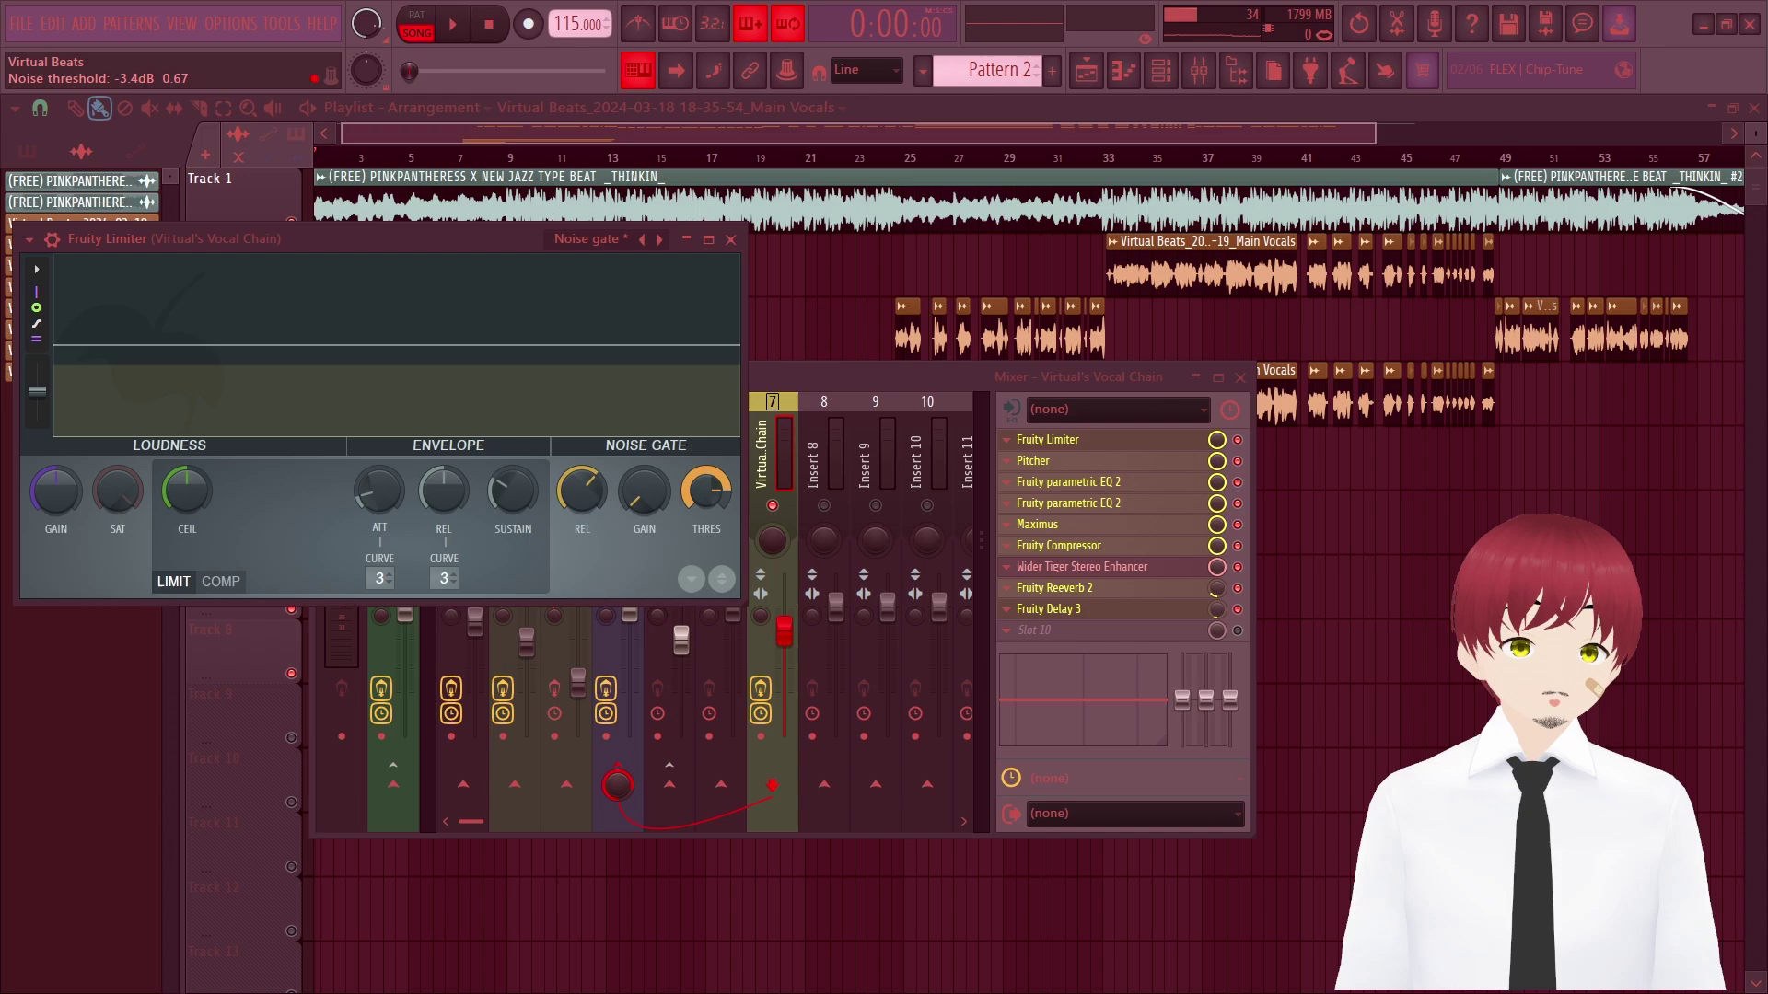
mouse_move(707, 491)
mouse_down()
mouse_move(708, 608)
mouse_move(707, 590)
mouse_up()
- Isolate the early effects of the vocal chain and adjust the Fruity Limiter's noise gate threshold while the song plays
right_click(1223, 461)
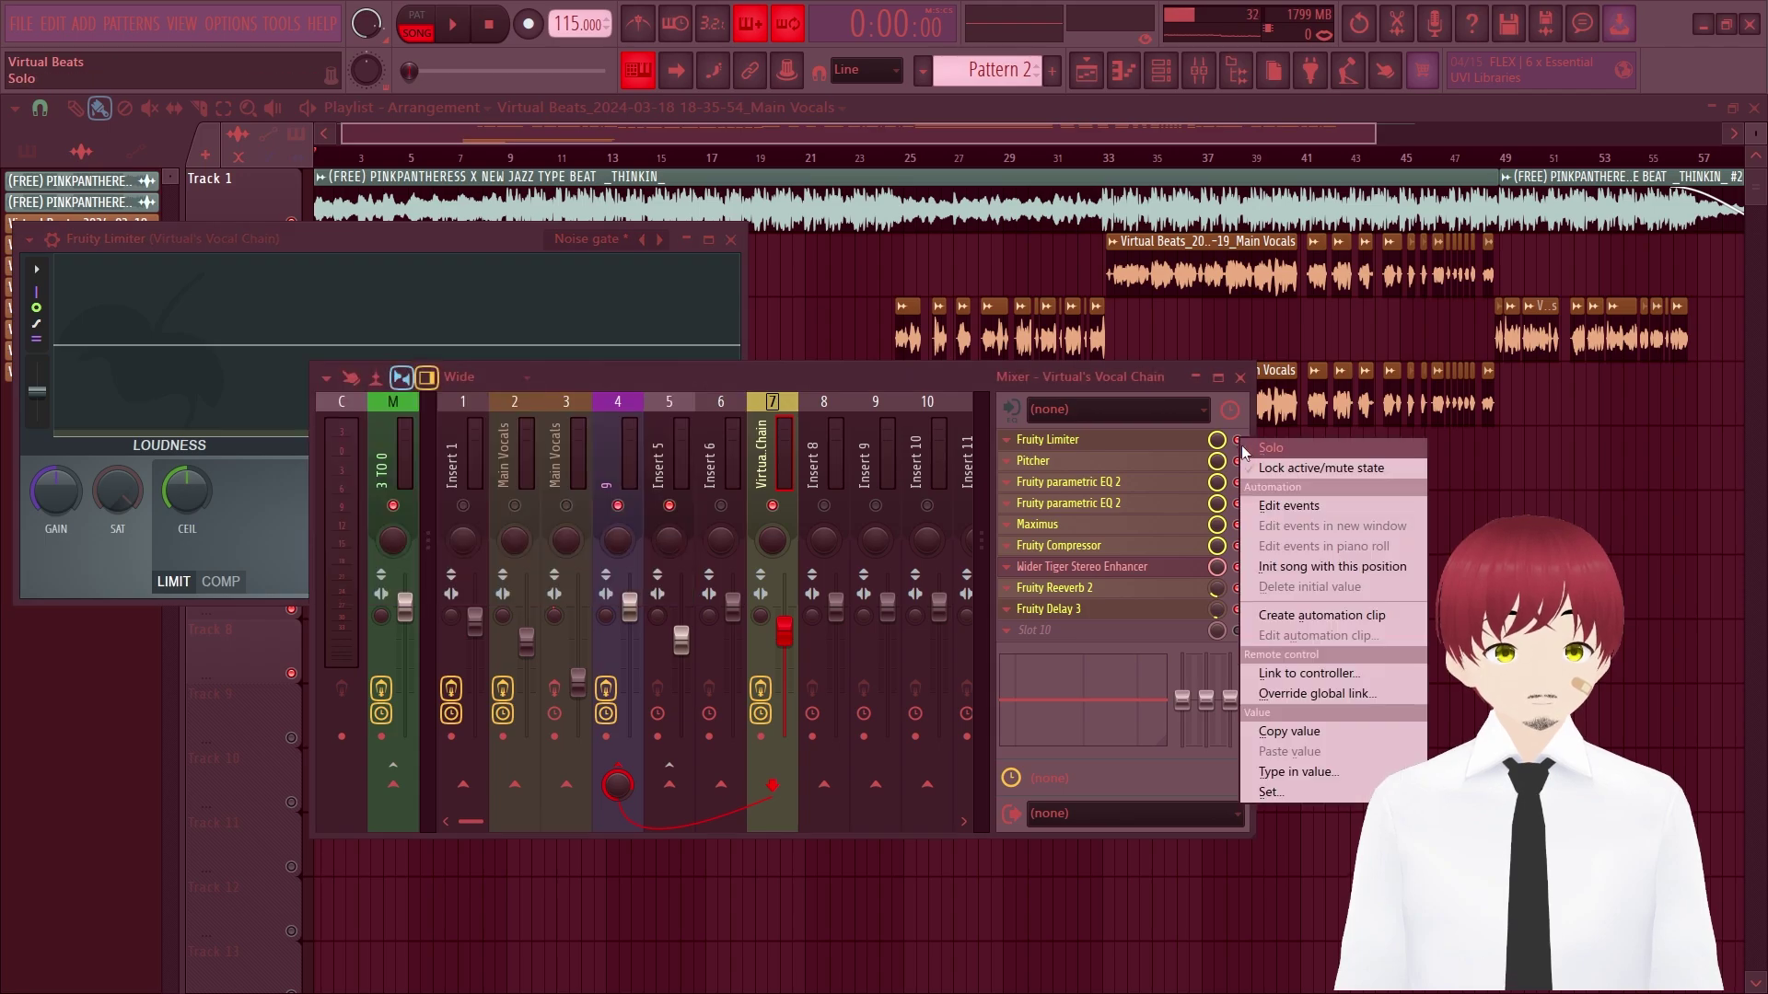
click(1247, 473)
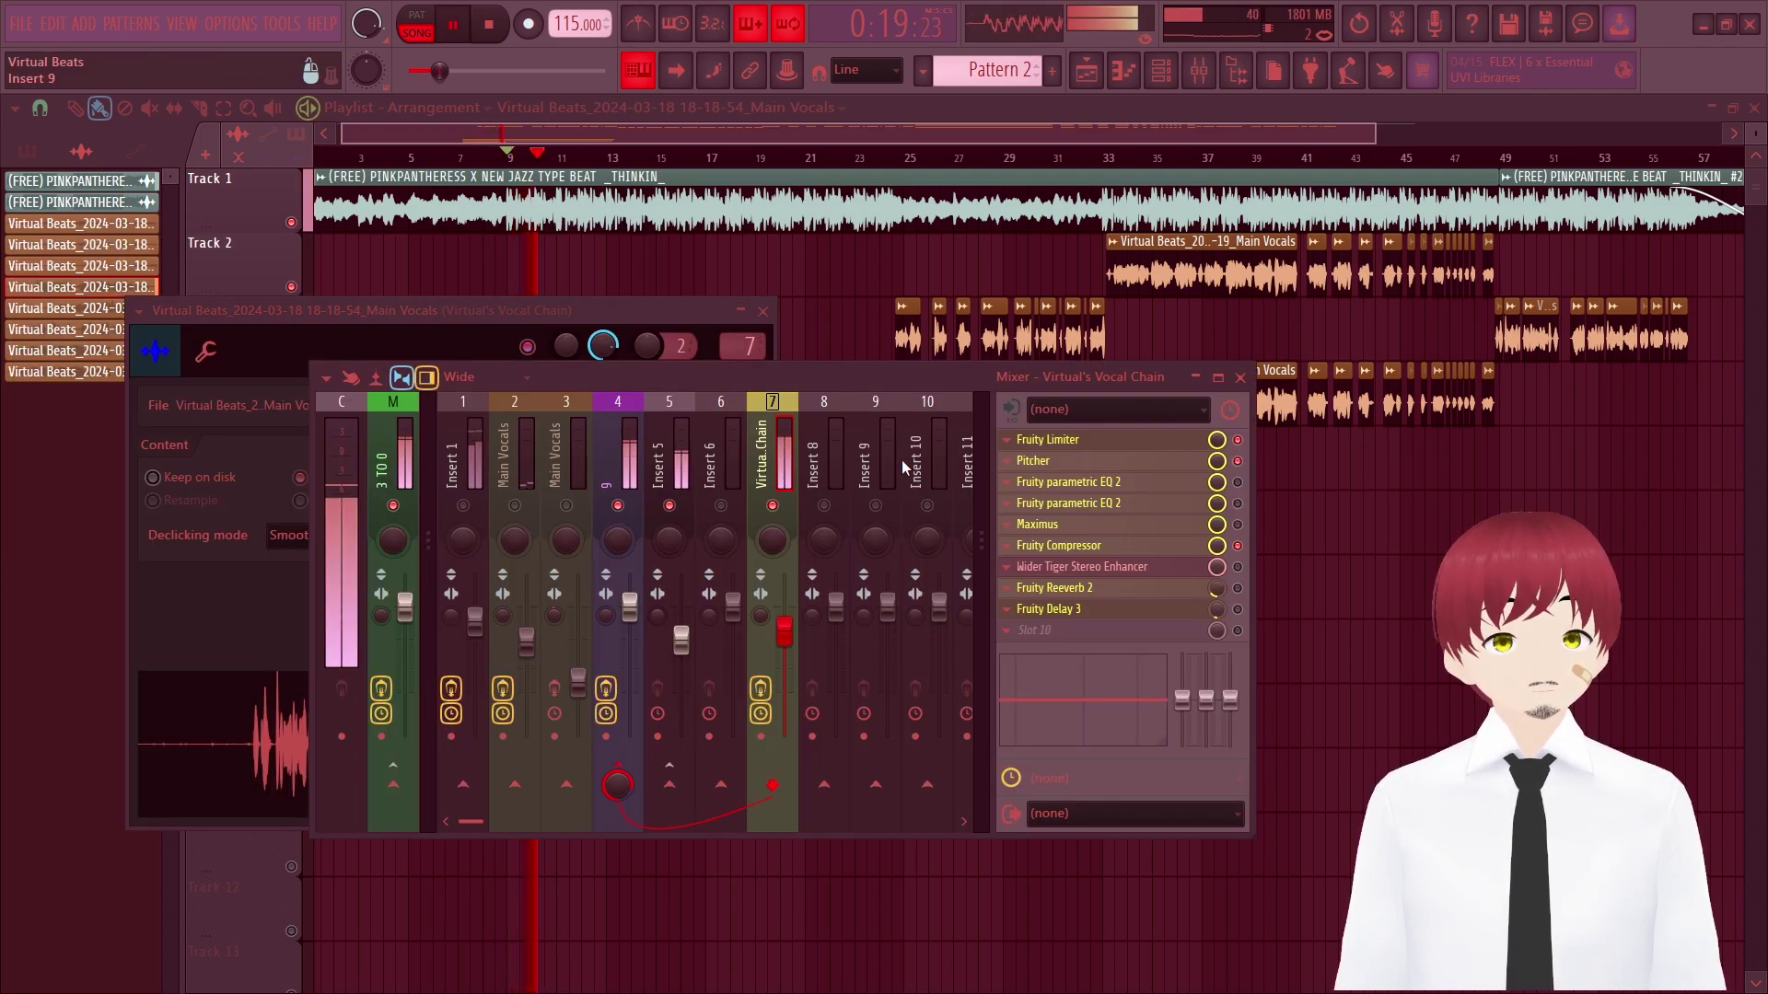
click(1103, 442)
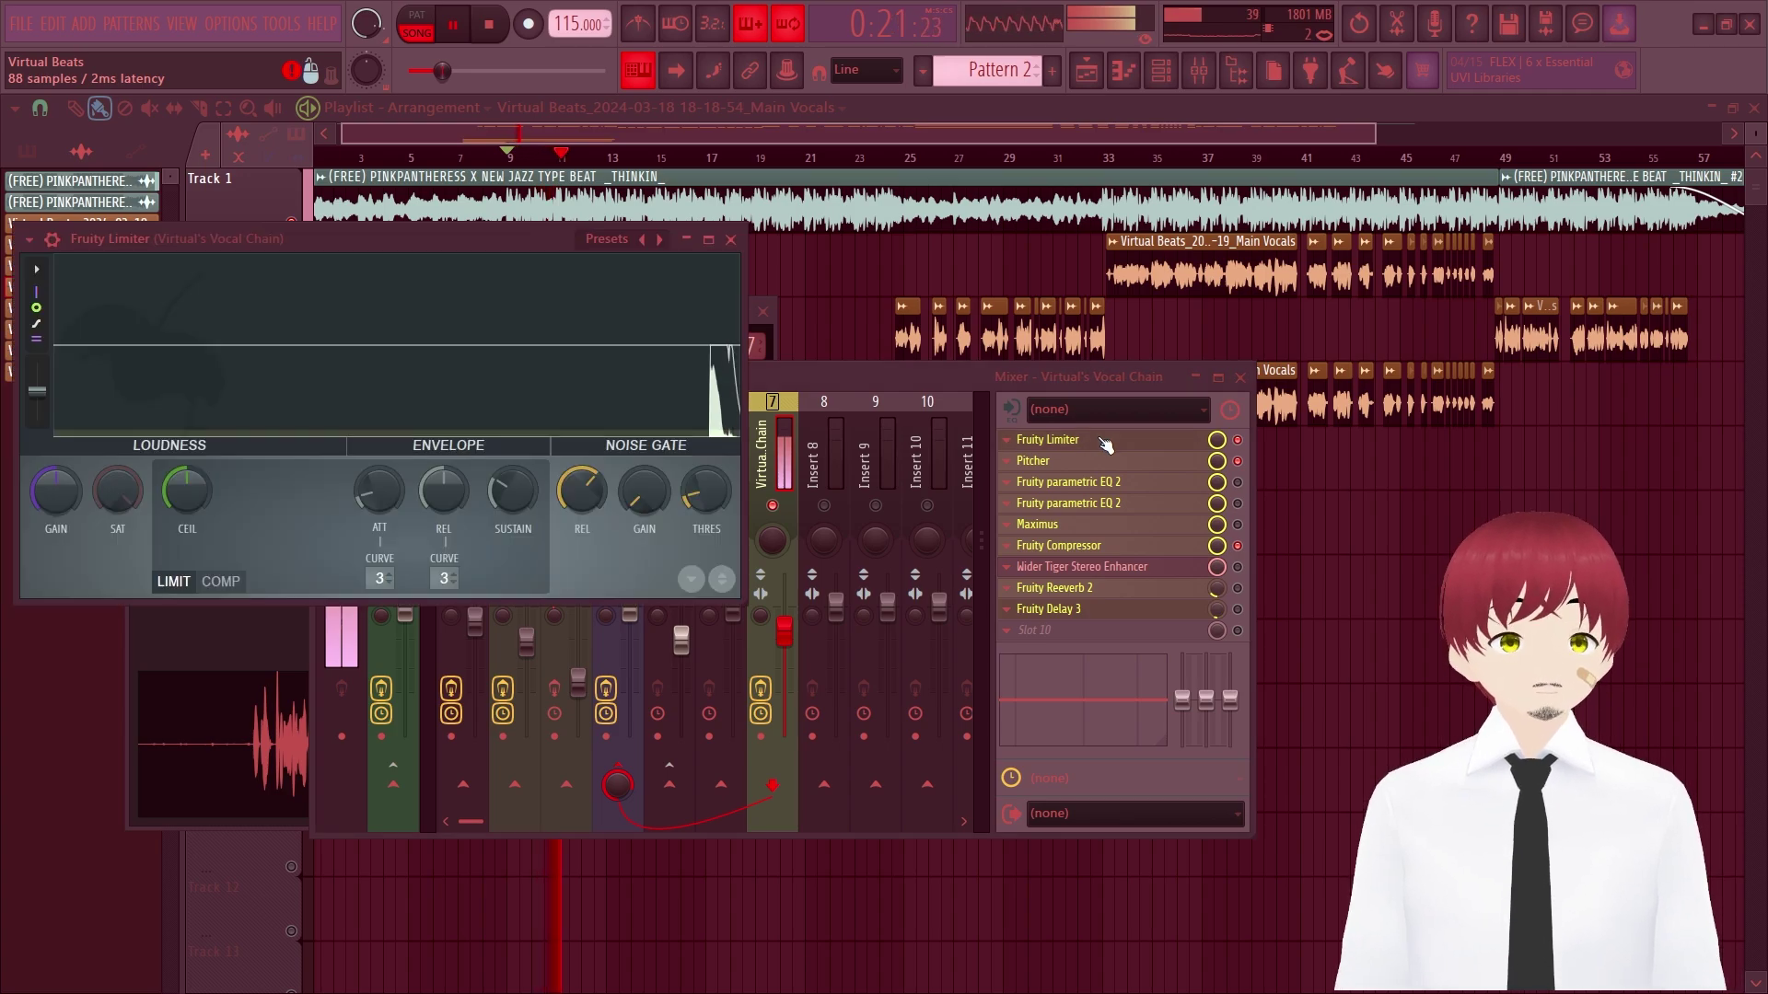
drag(701, 516, 702, 571)
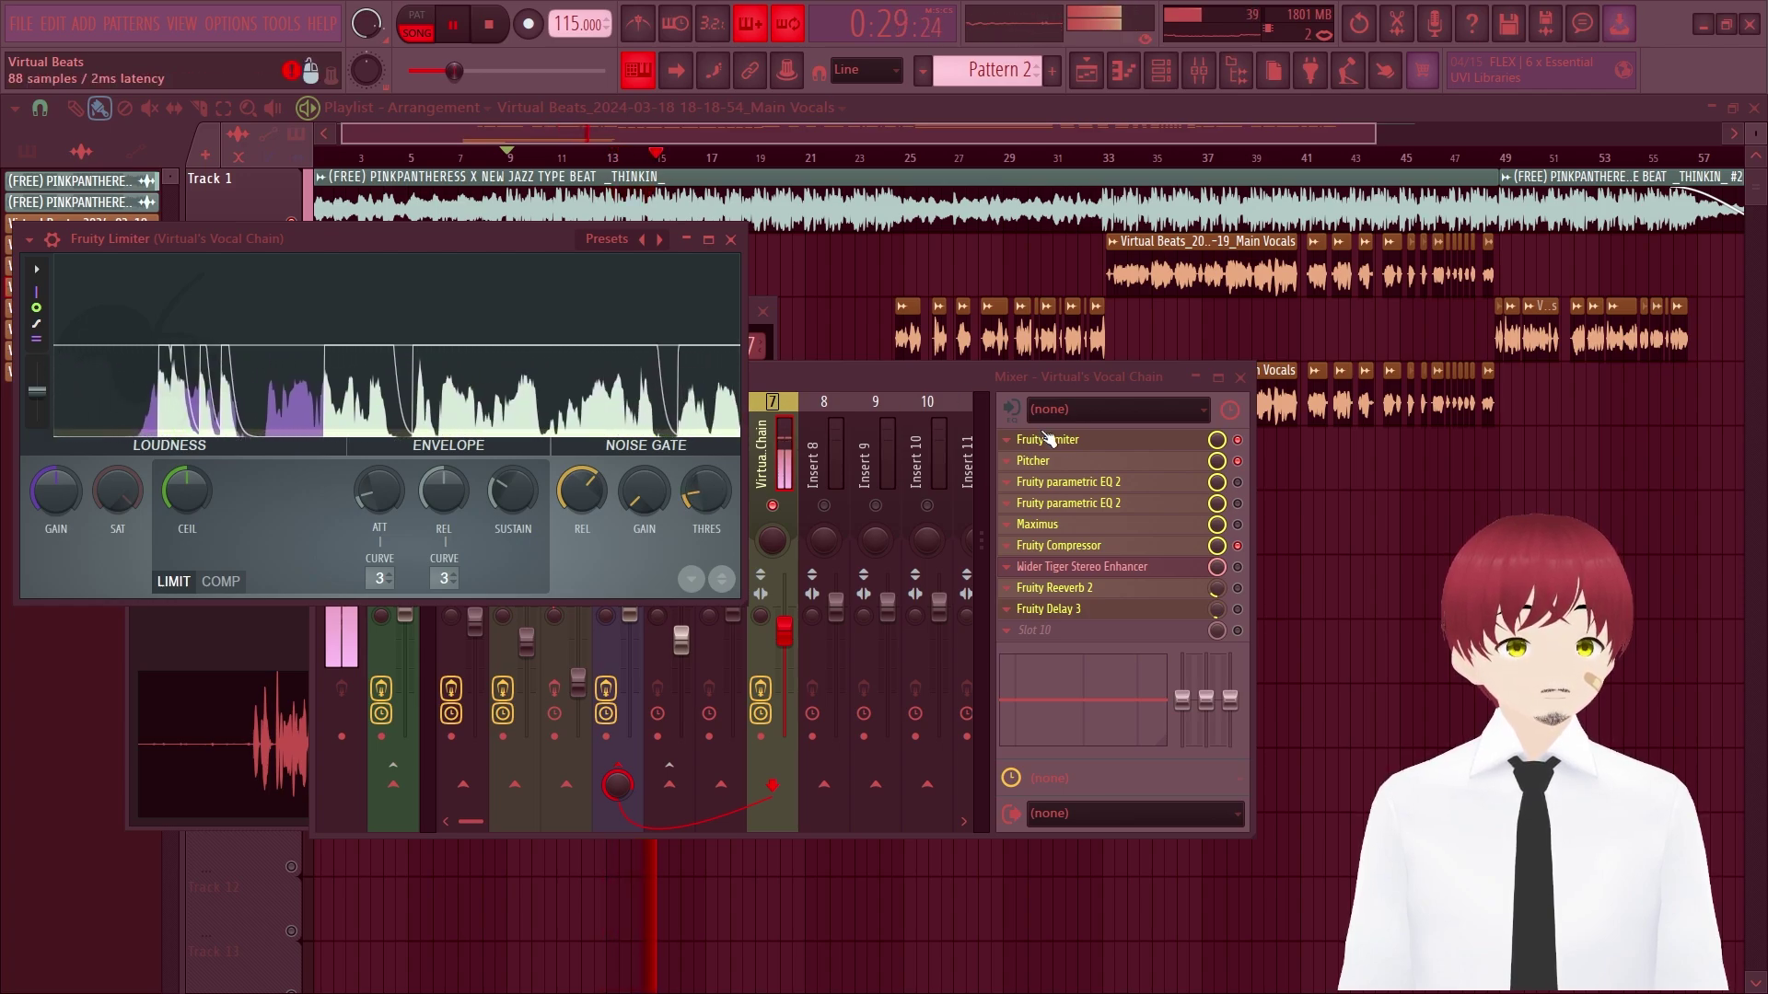
key(space)
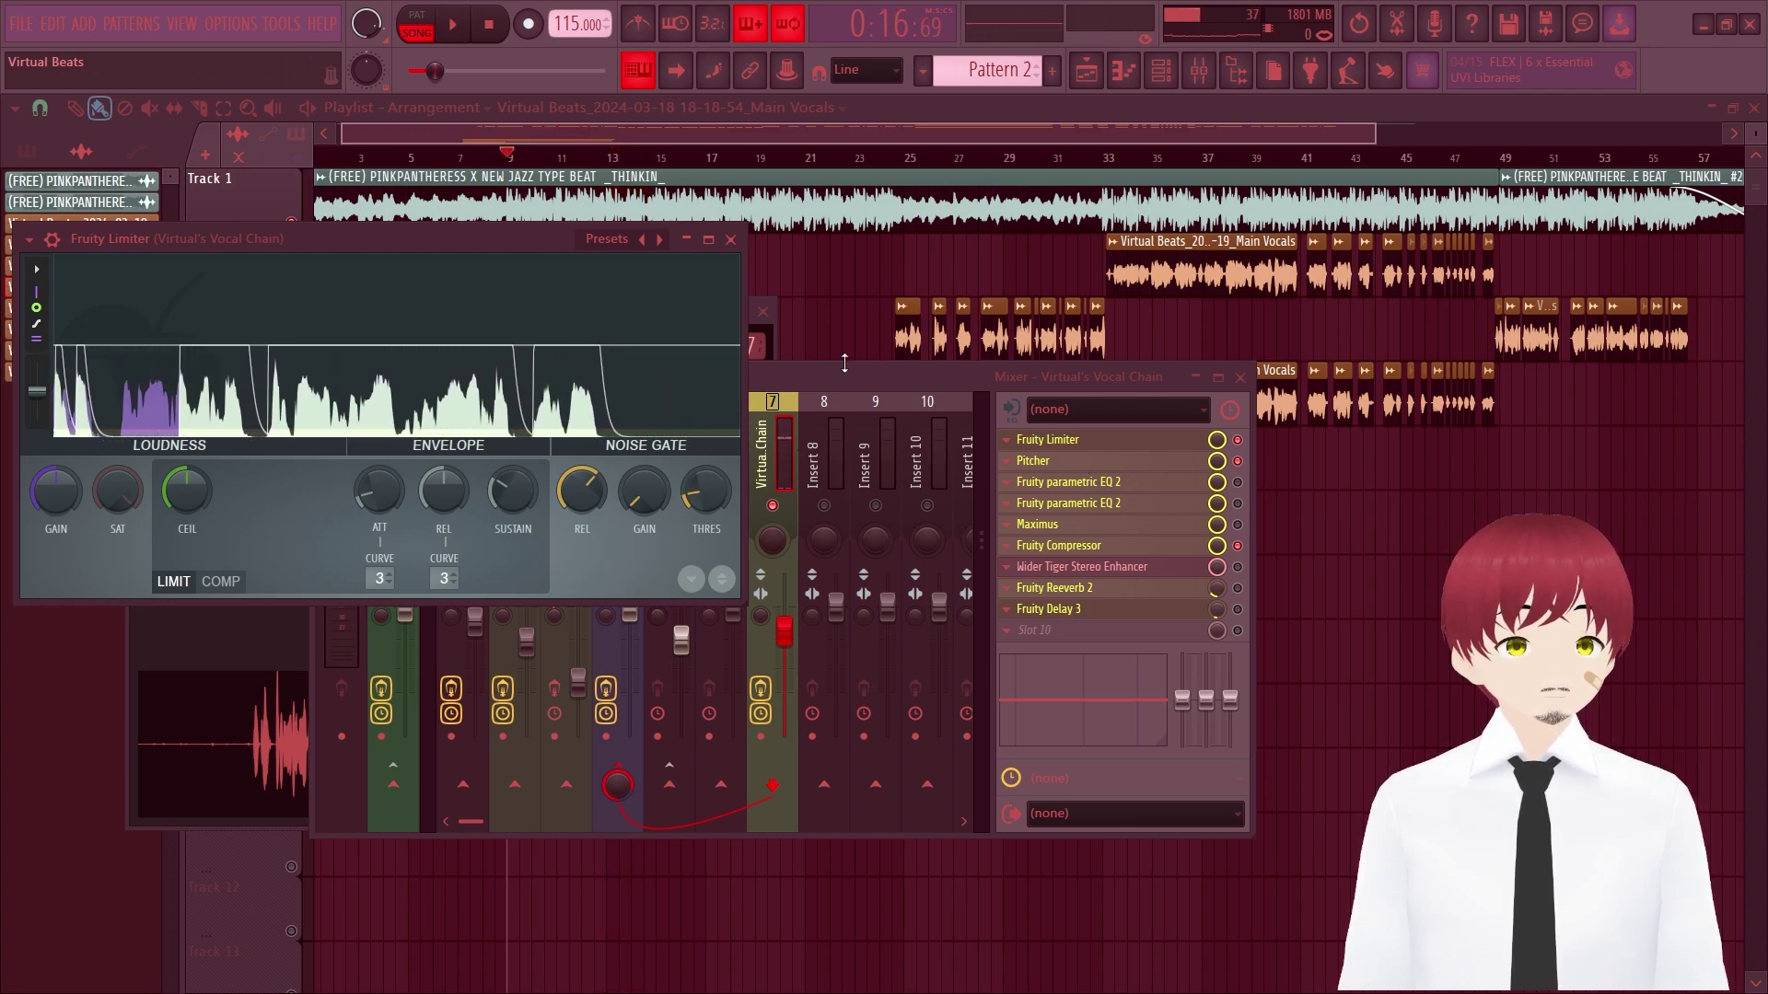
click(1047, 440)
- Review the Pitcher effect's key and speed settings and play back the vocals to hear the tuning
click(1034, 460)
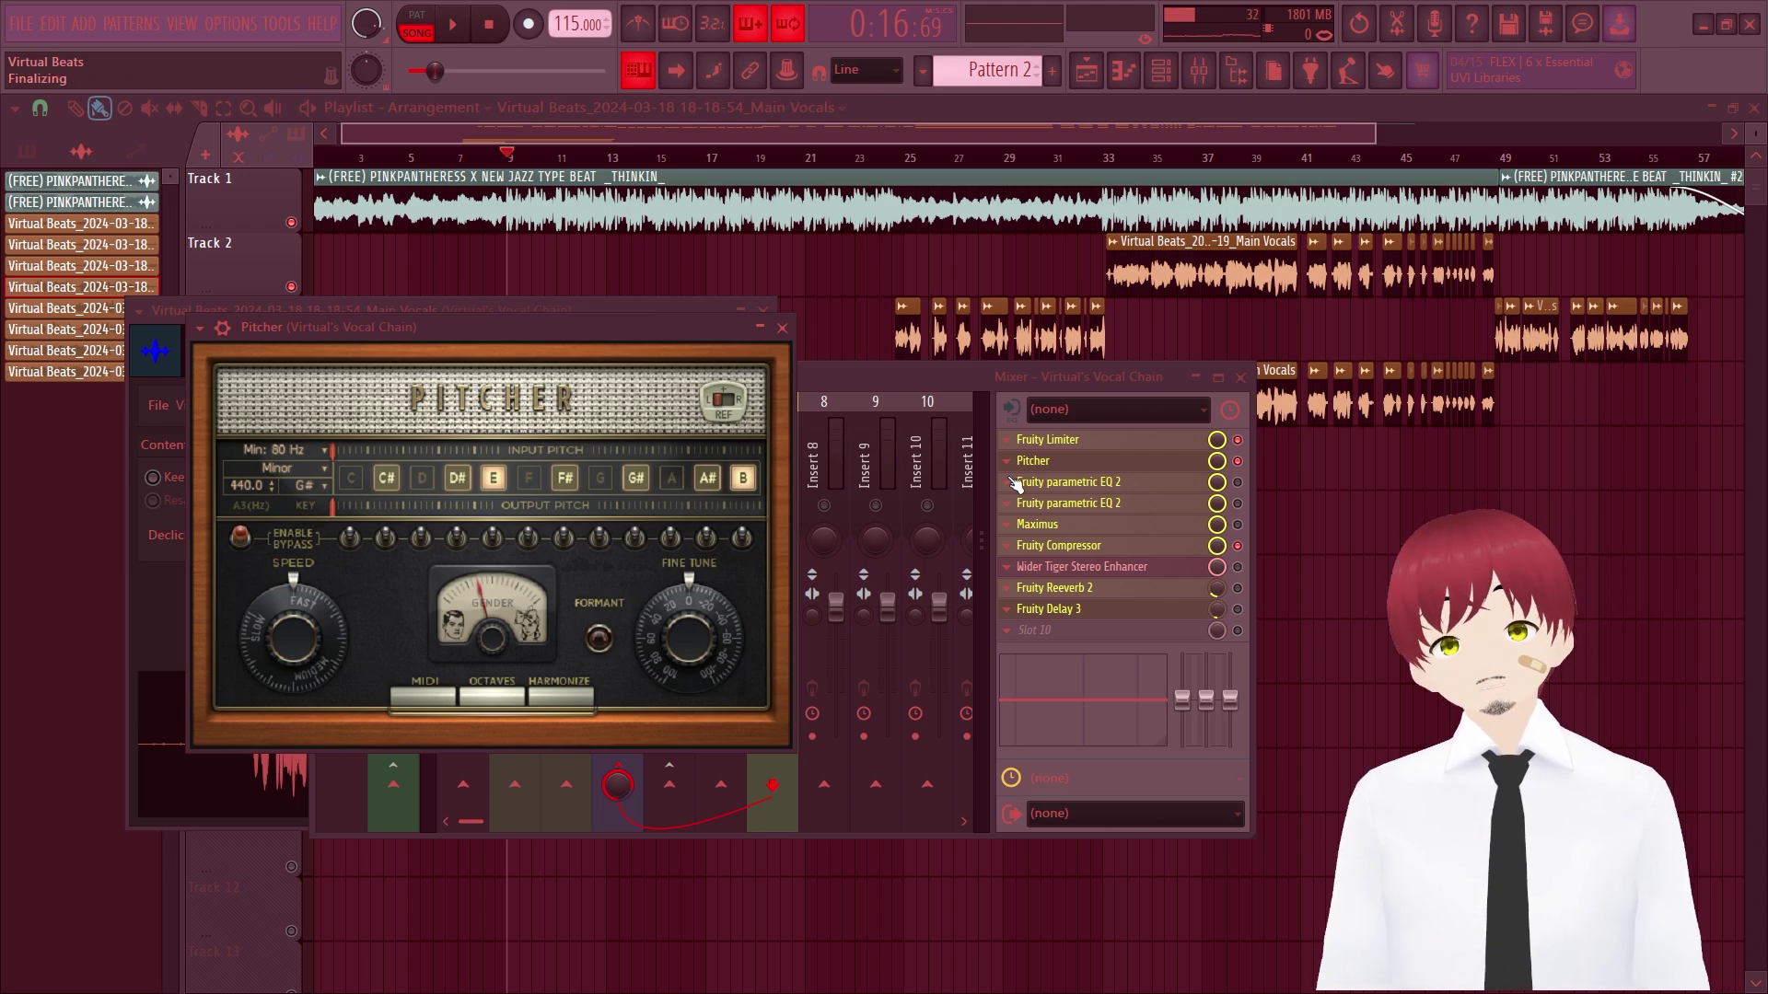
click(1050, 461)
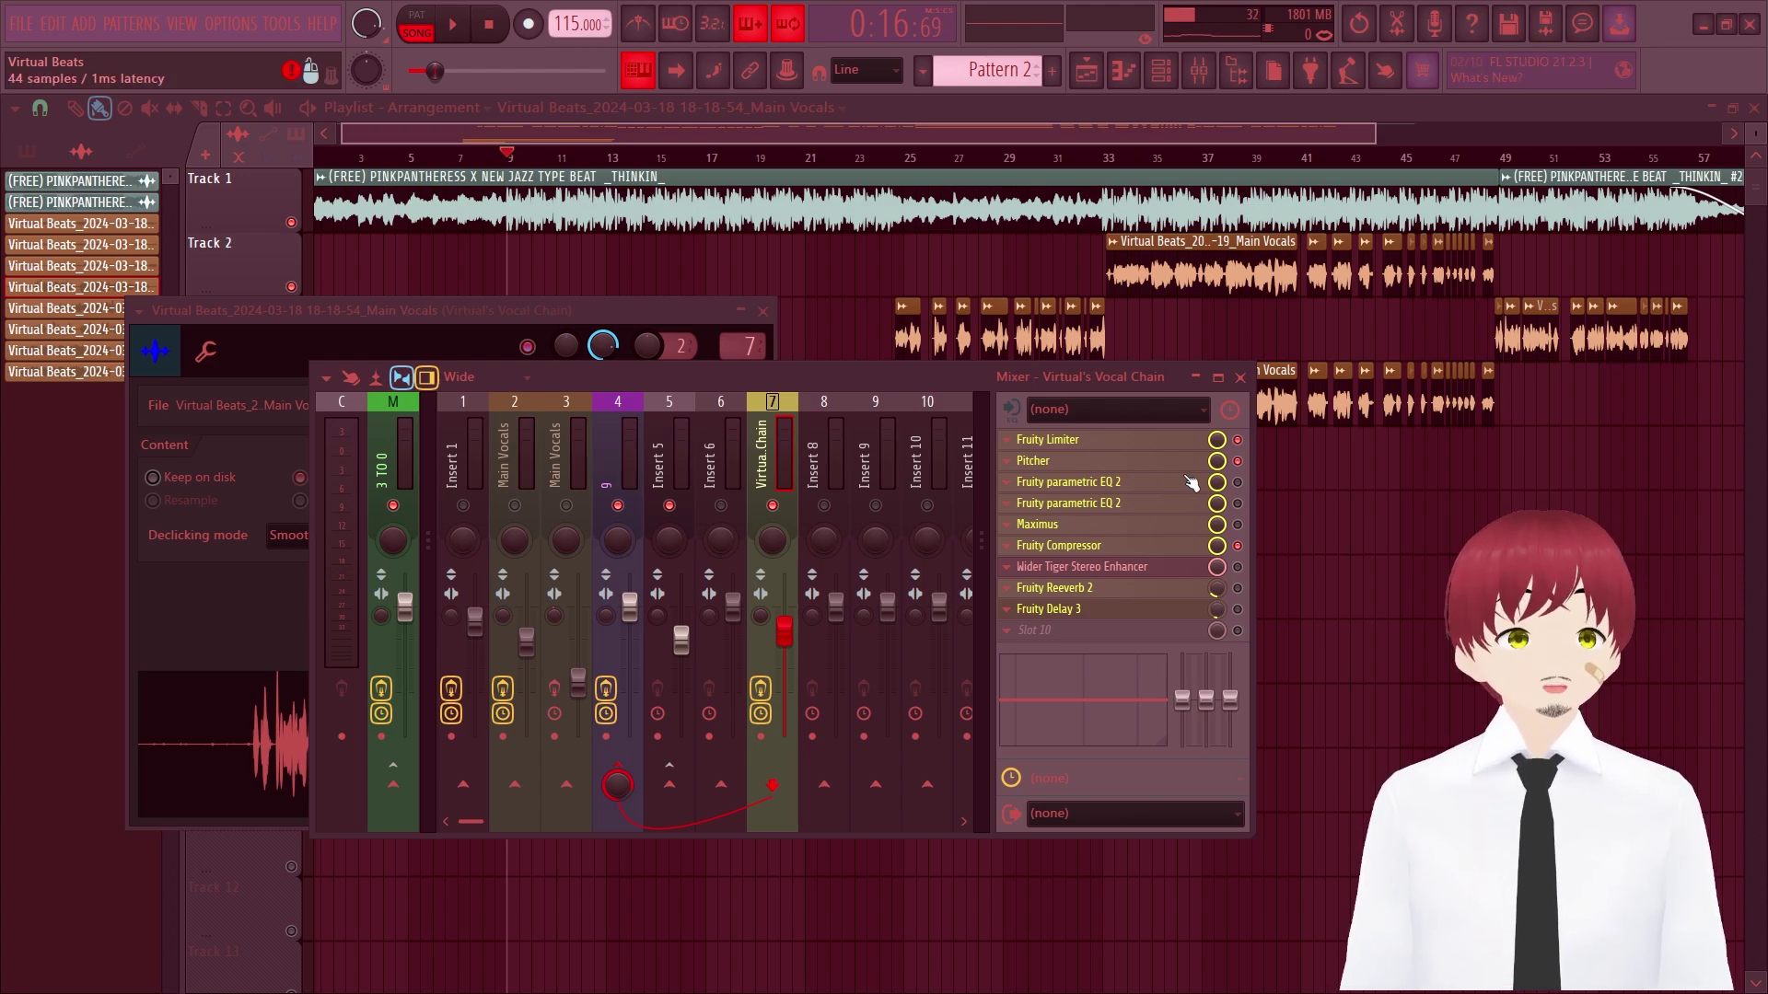
key(space)
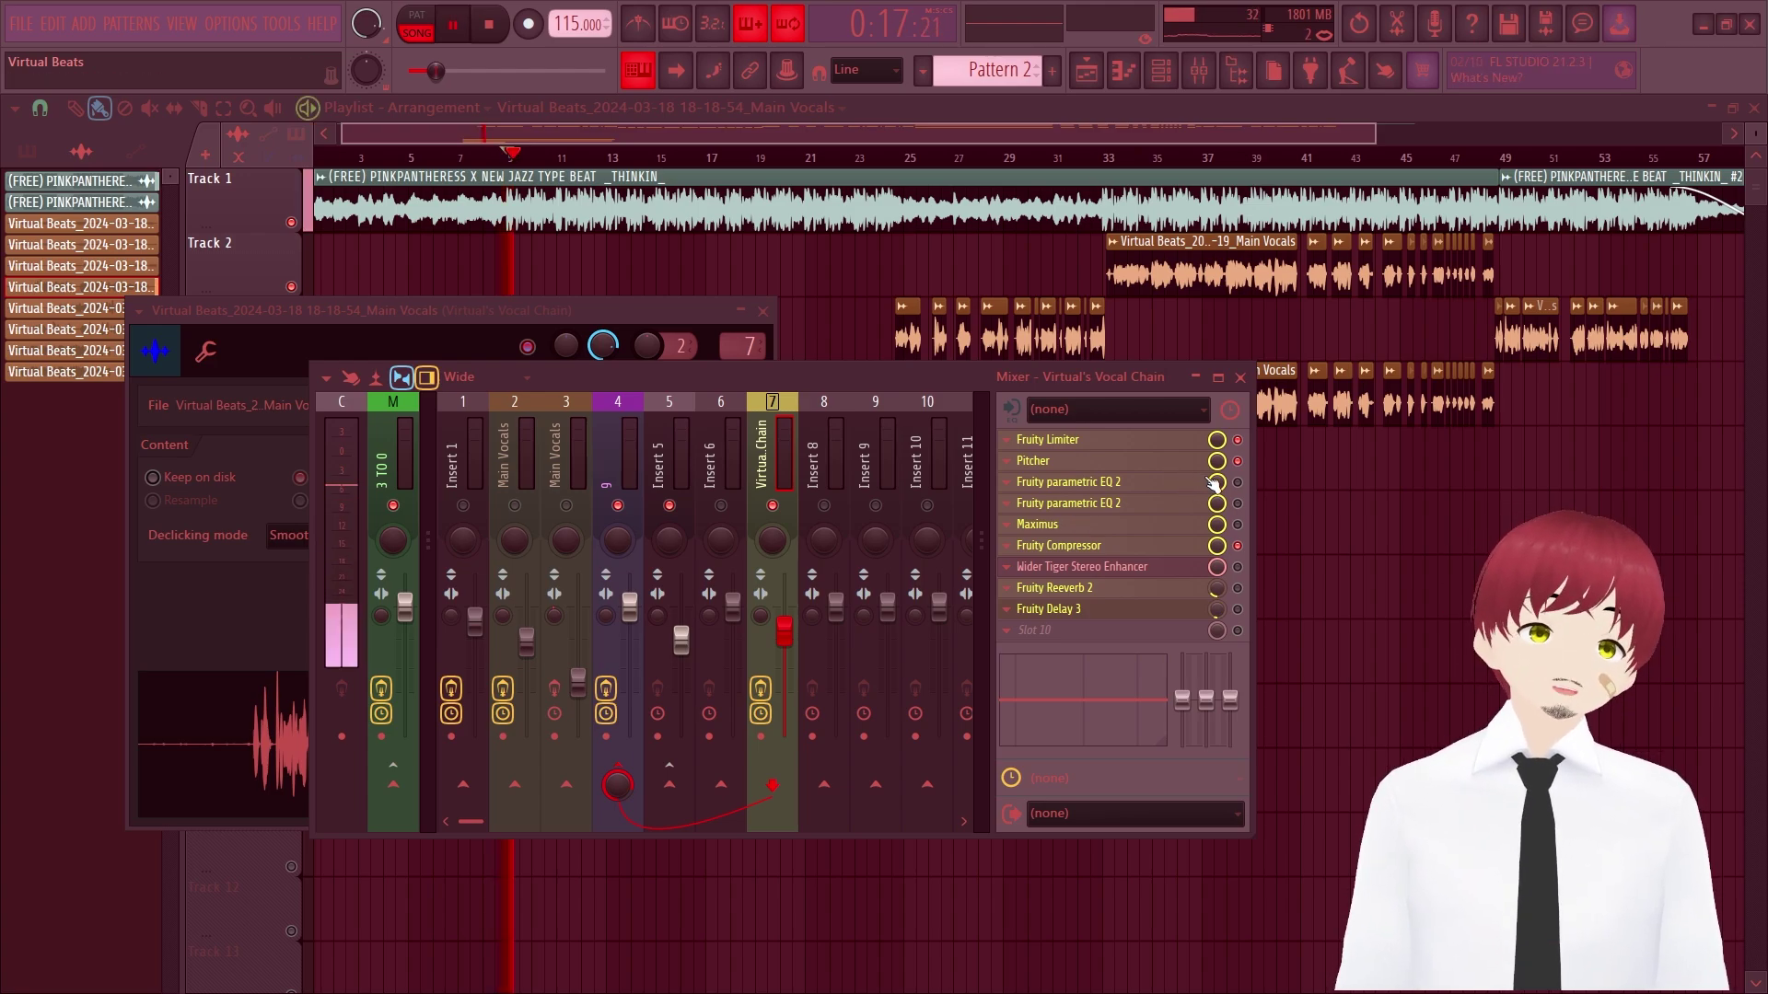
key(space)
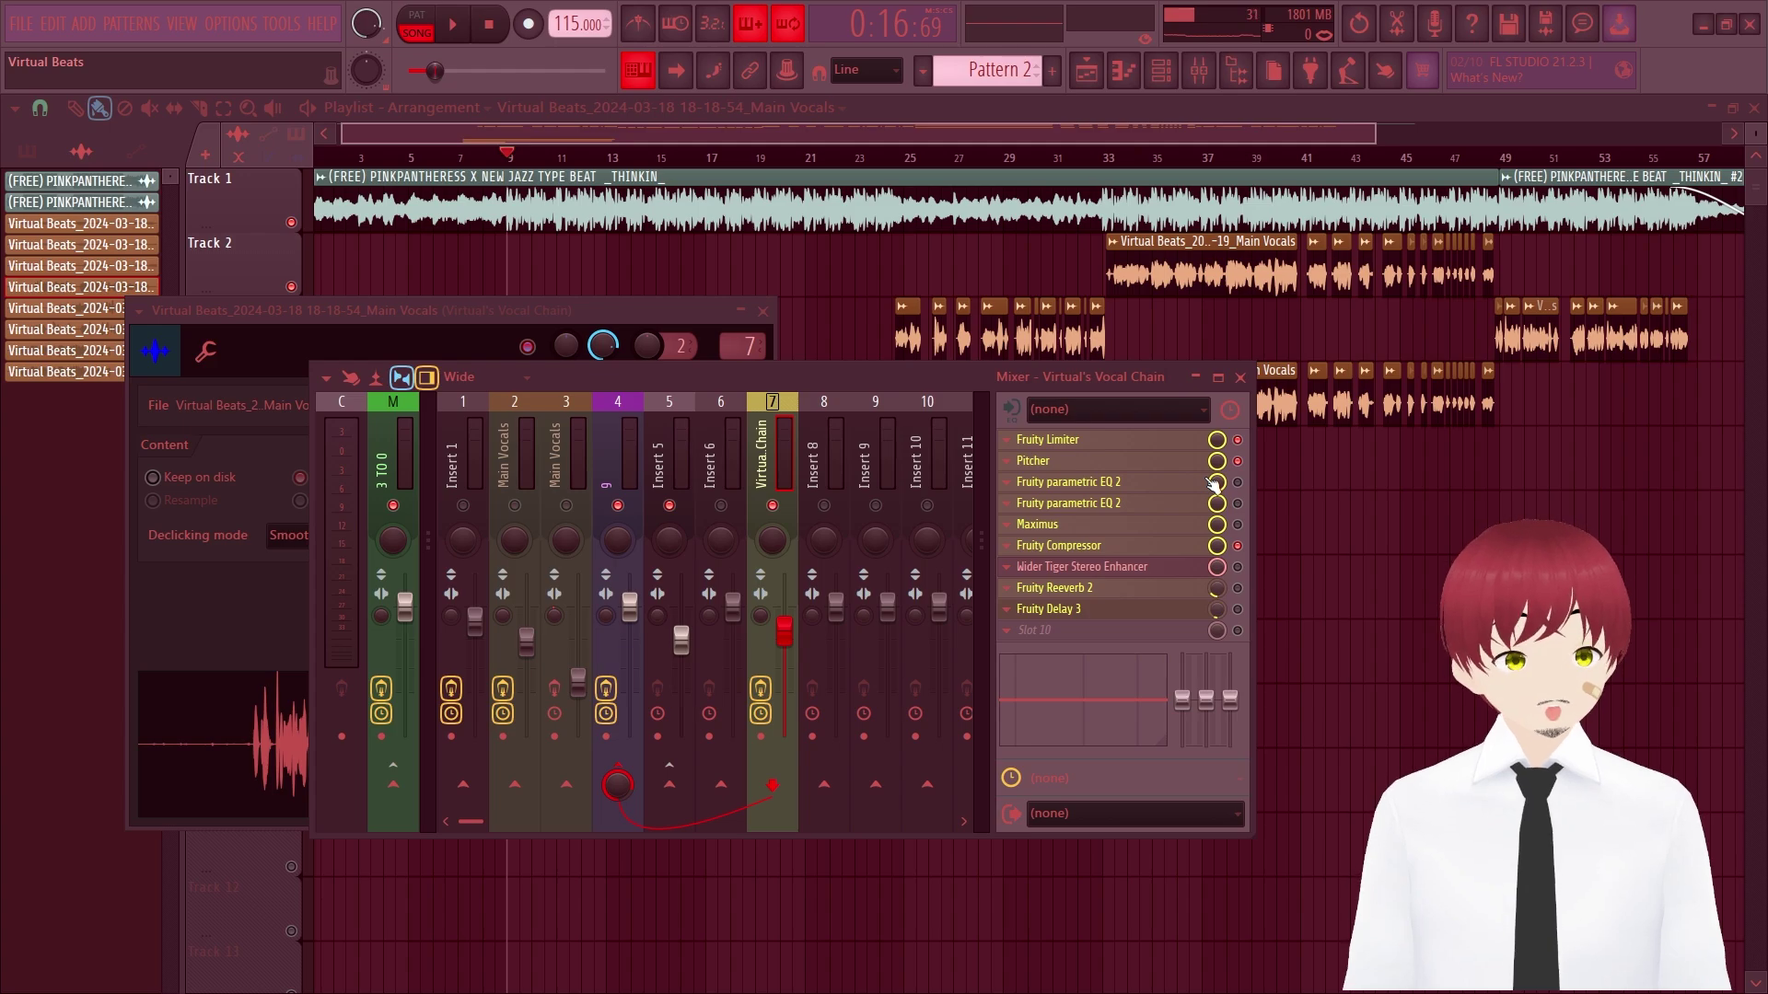
- Open the first Fruity parametric EQ 2 in the vocal chain to examine its bands
click(1171, 489)
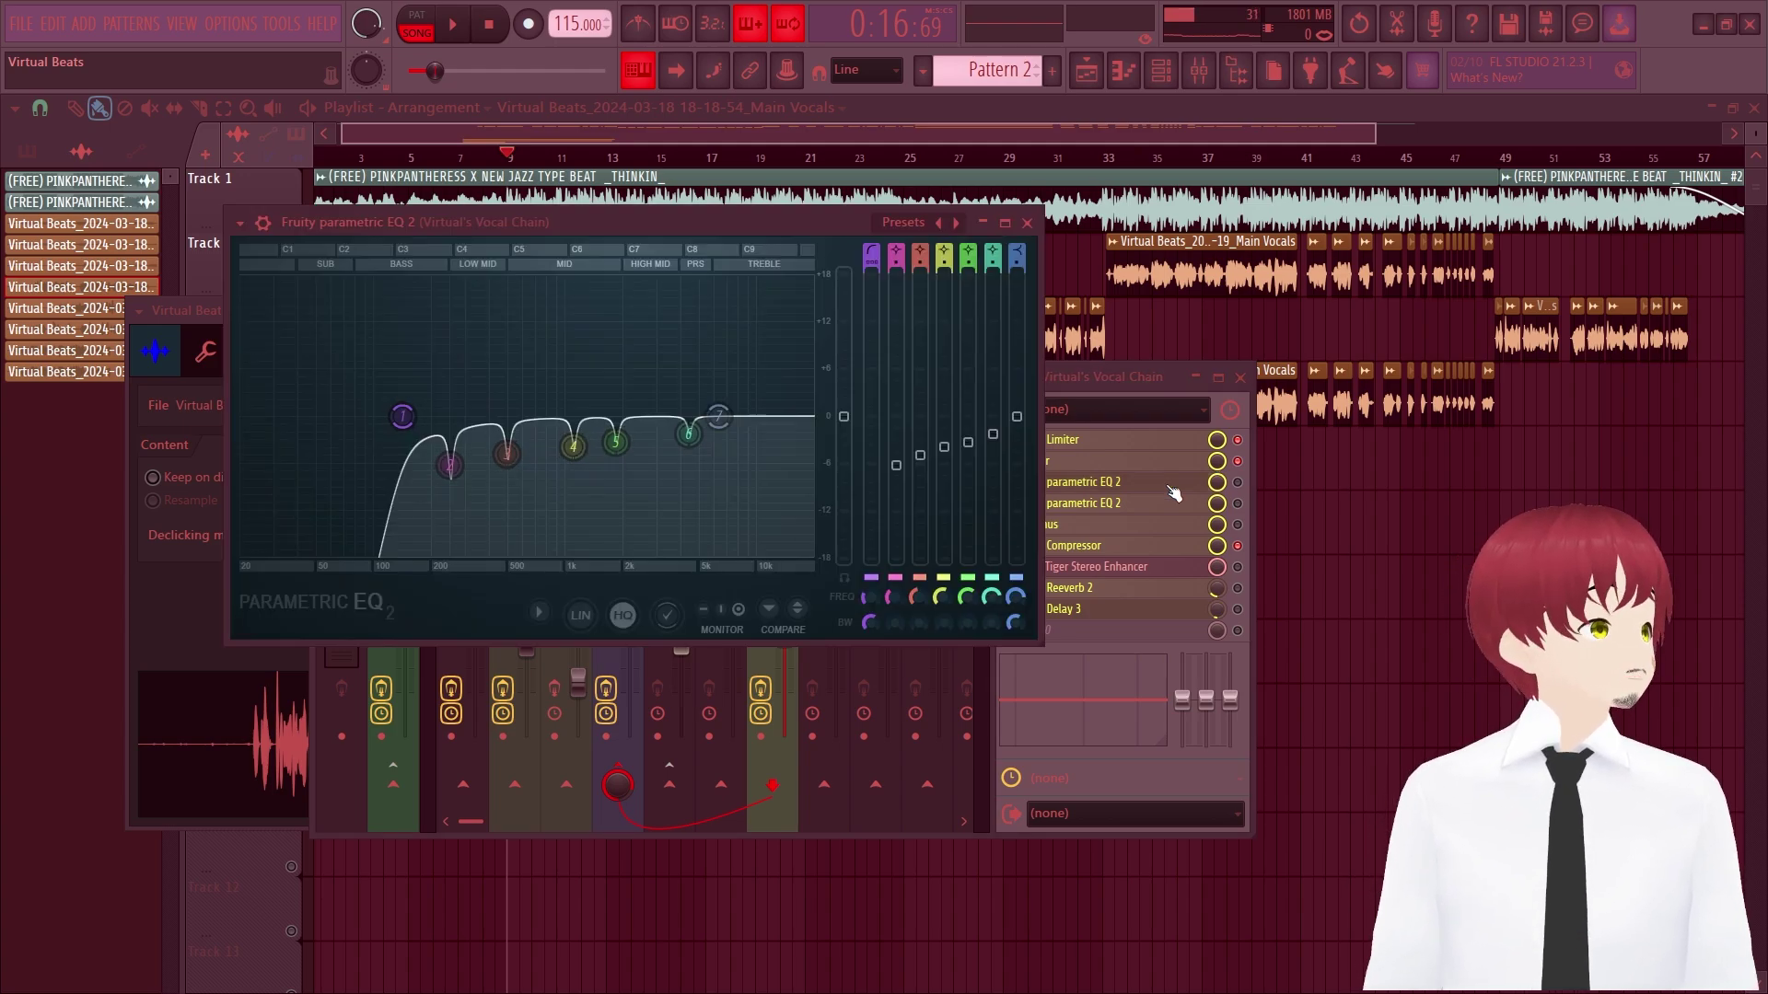
click(1110, 488)
click(1125, 481)
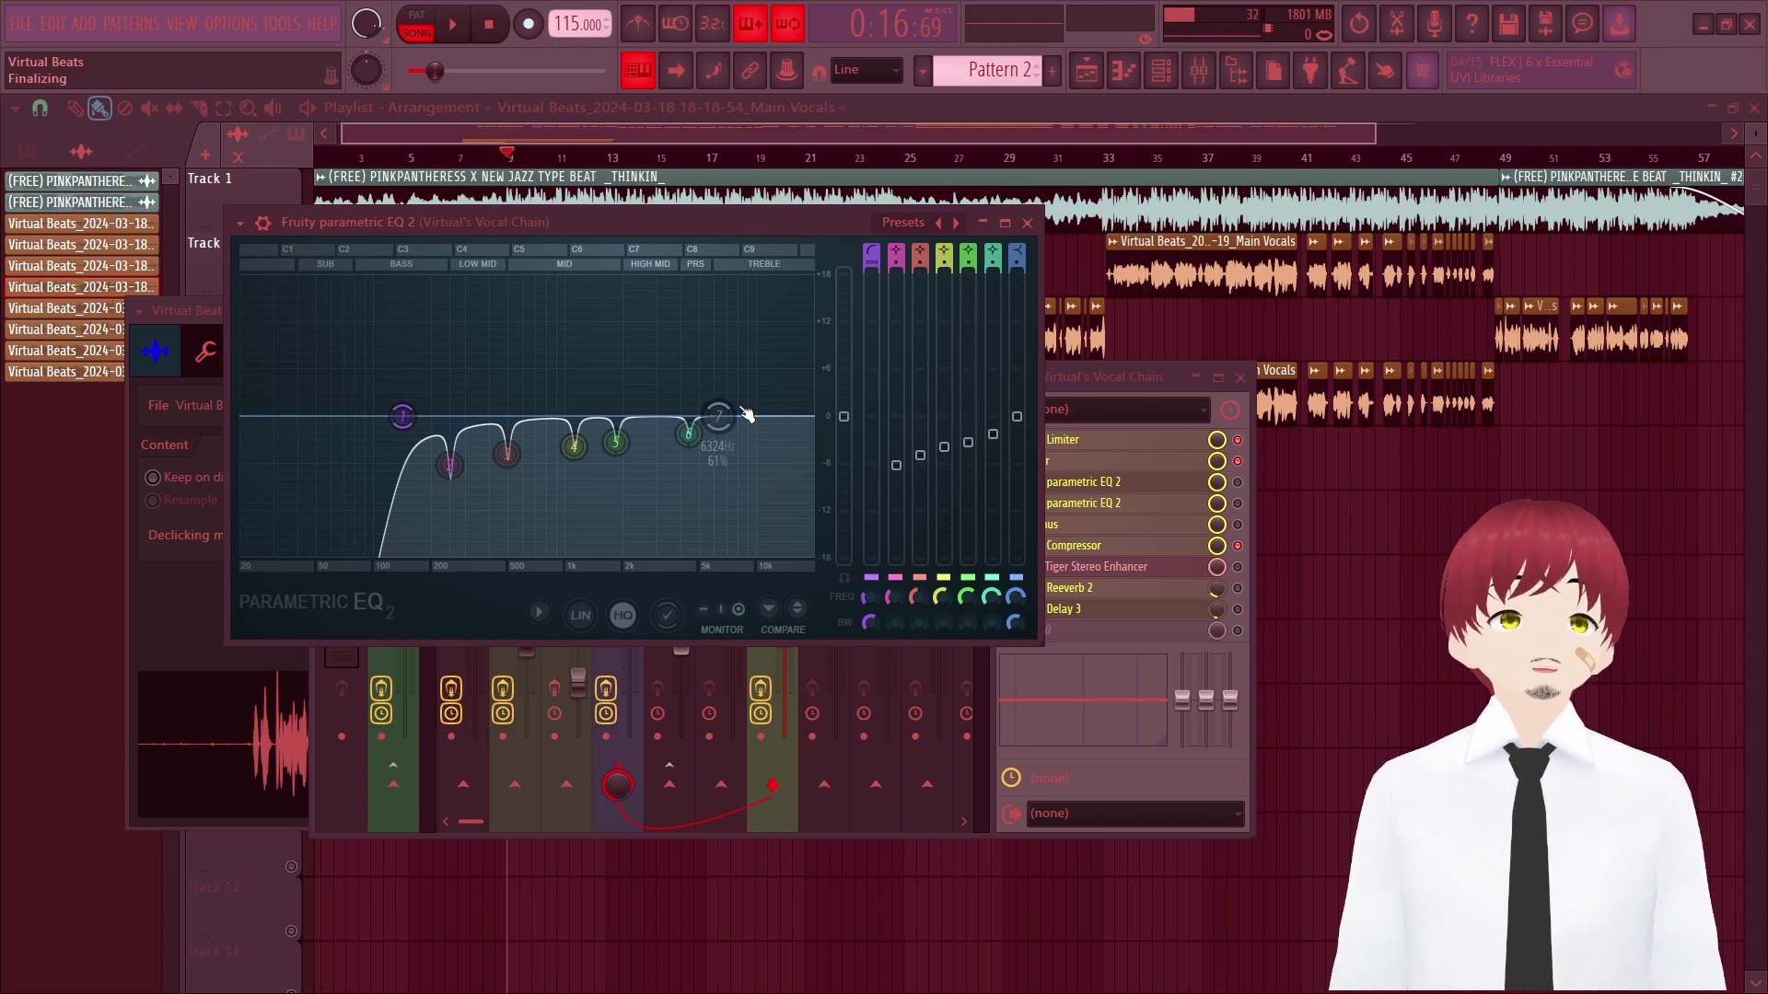
- Switch to Google, view the Recording Hacks chart in the image results for "tlm 102 polar pattern", and return to the EQ window
key(alt+Tab)
text(ol)
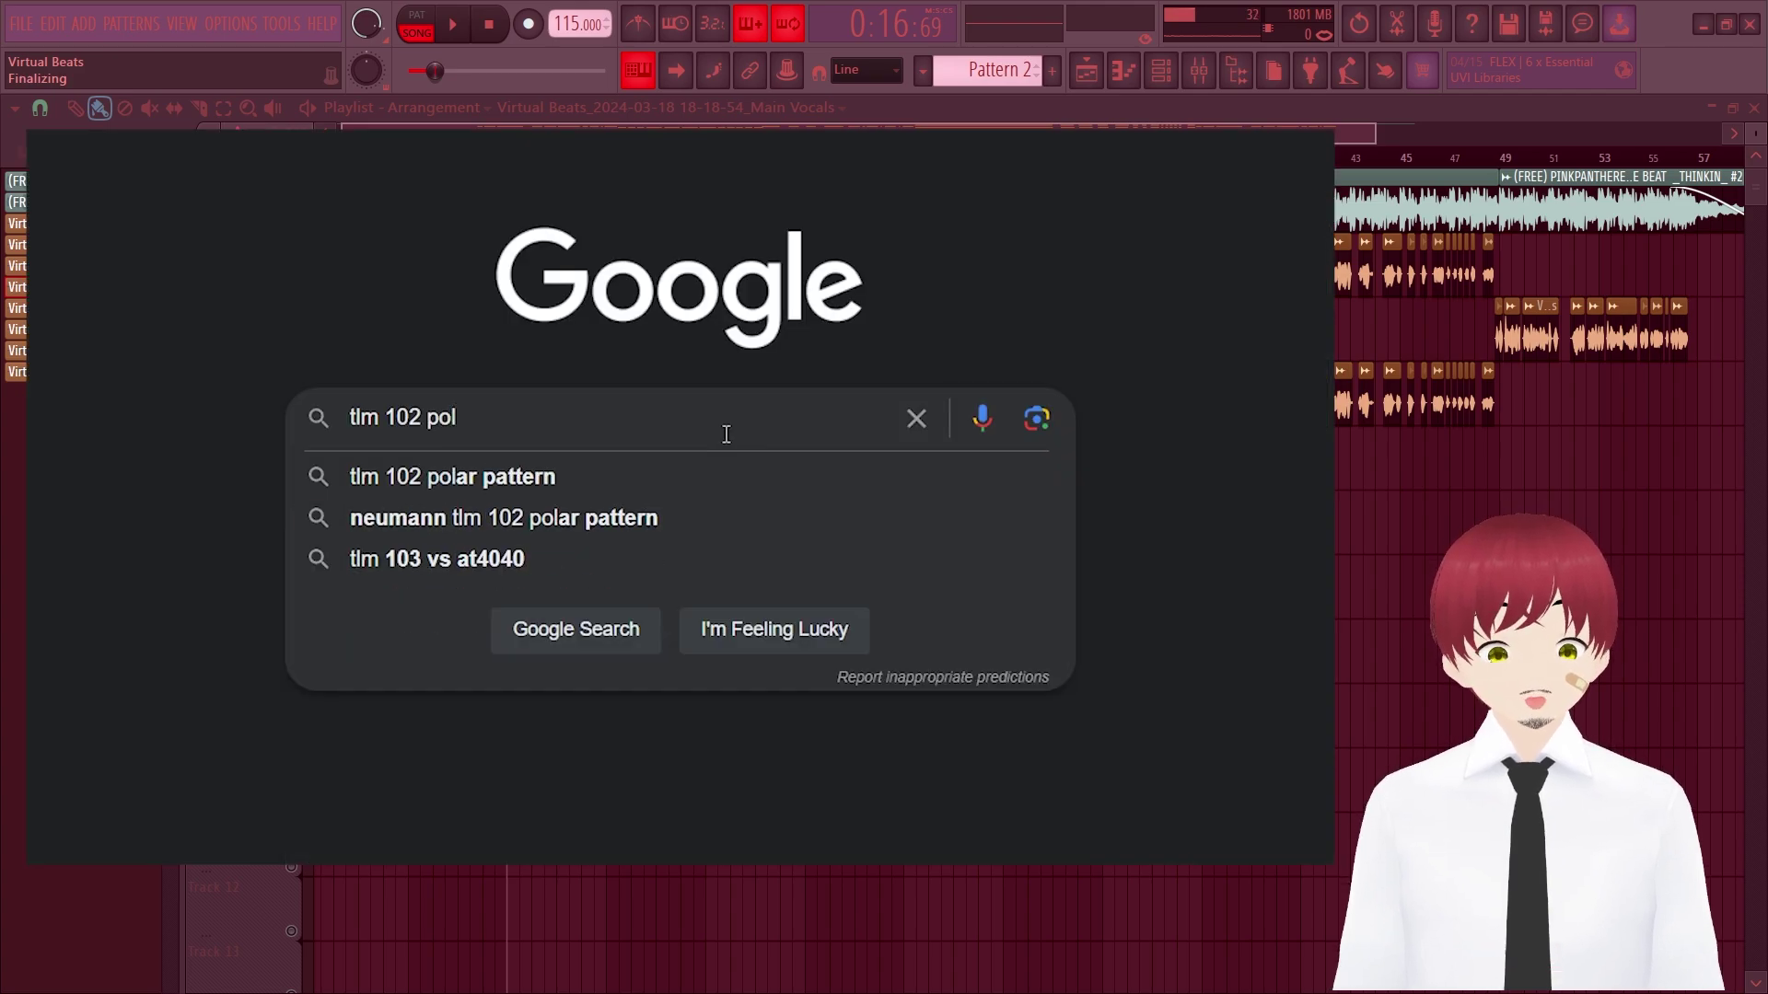
key(Down)
key(Return)
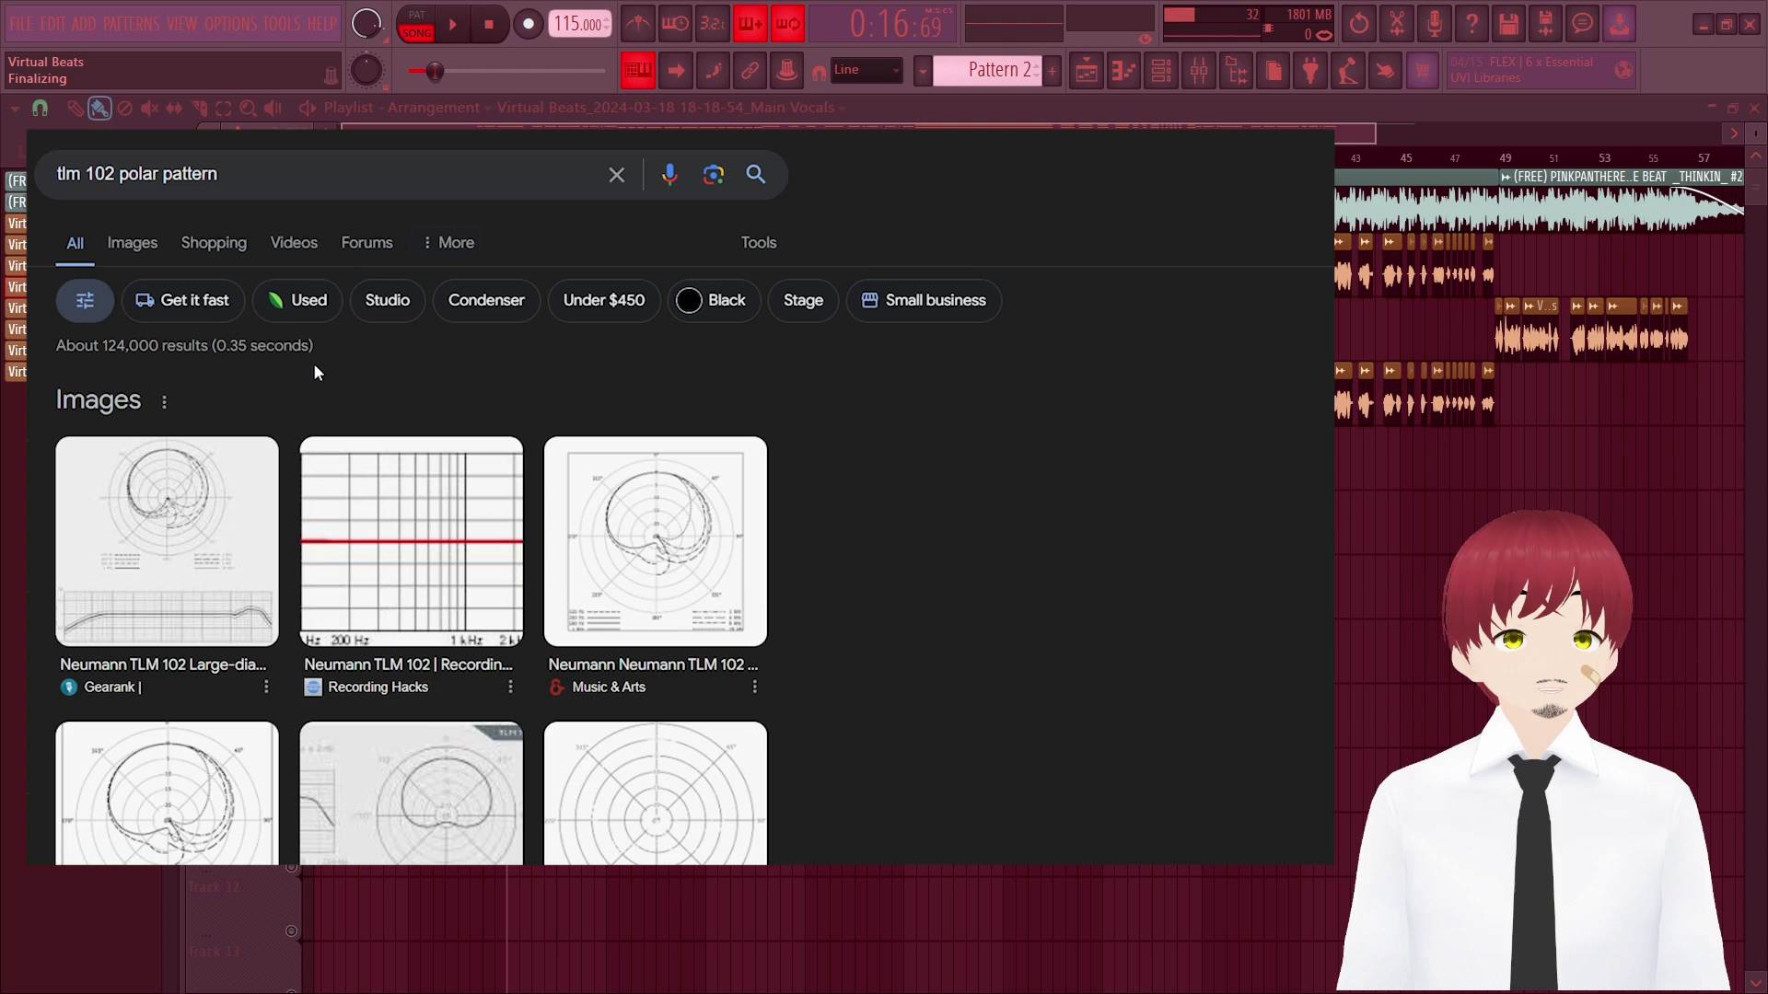
click(115, 246)
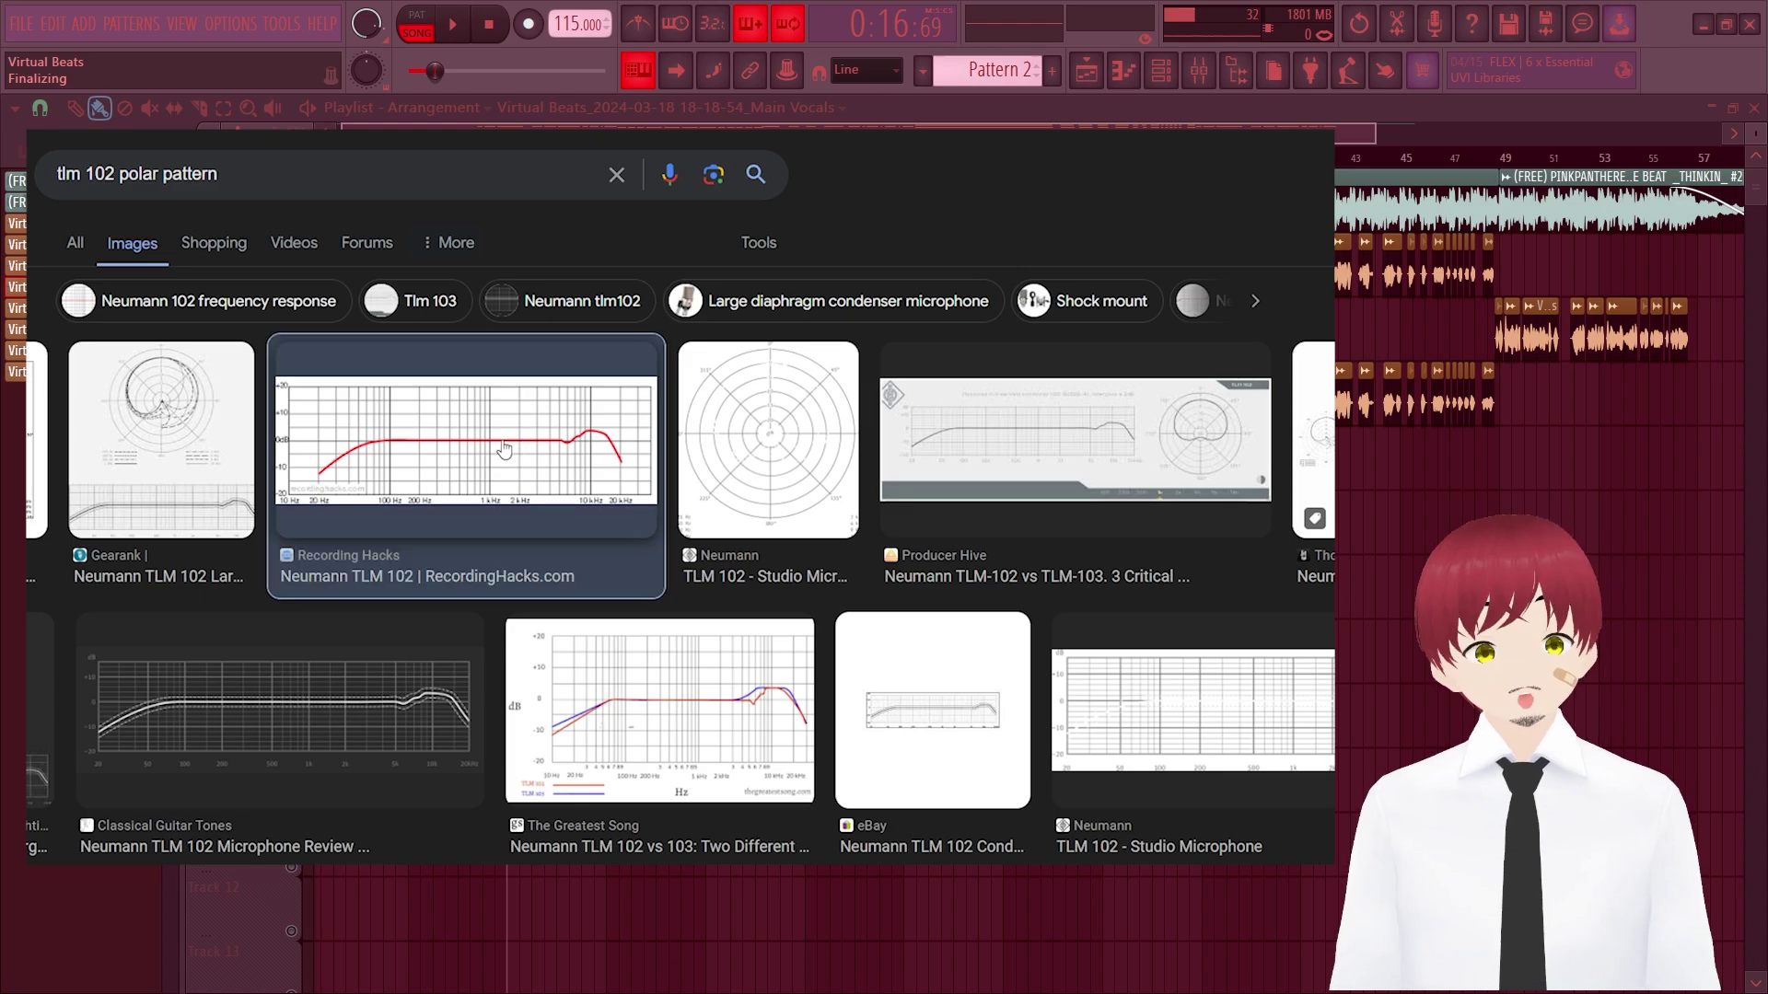
click(525, 449)
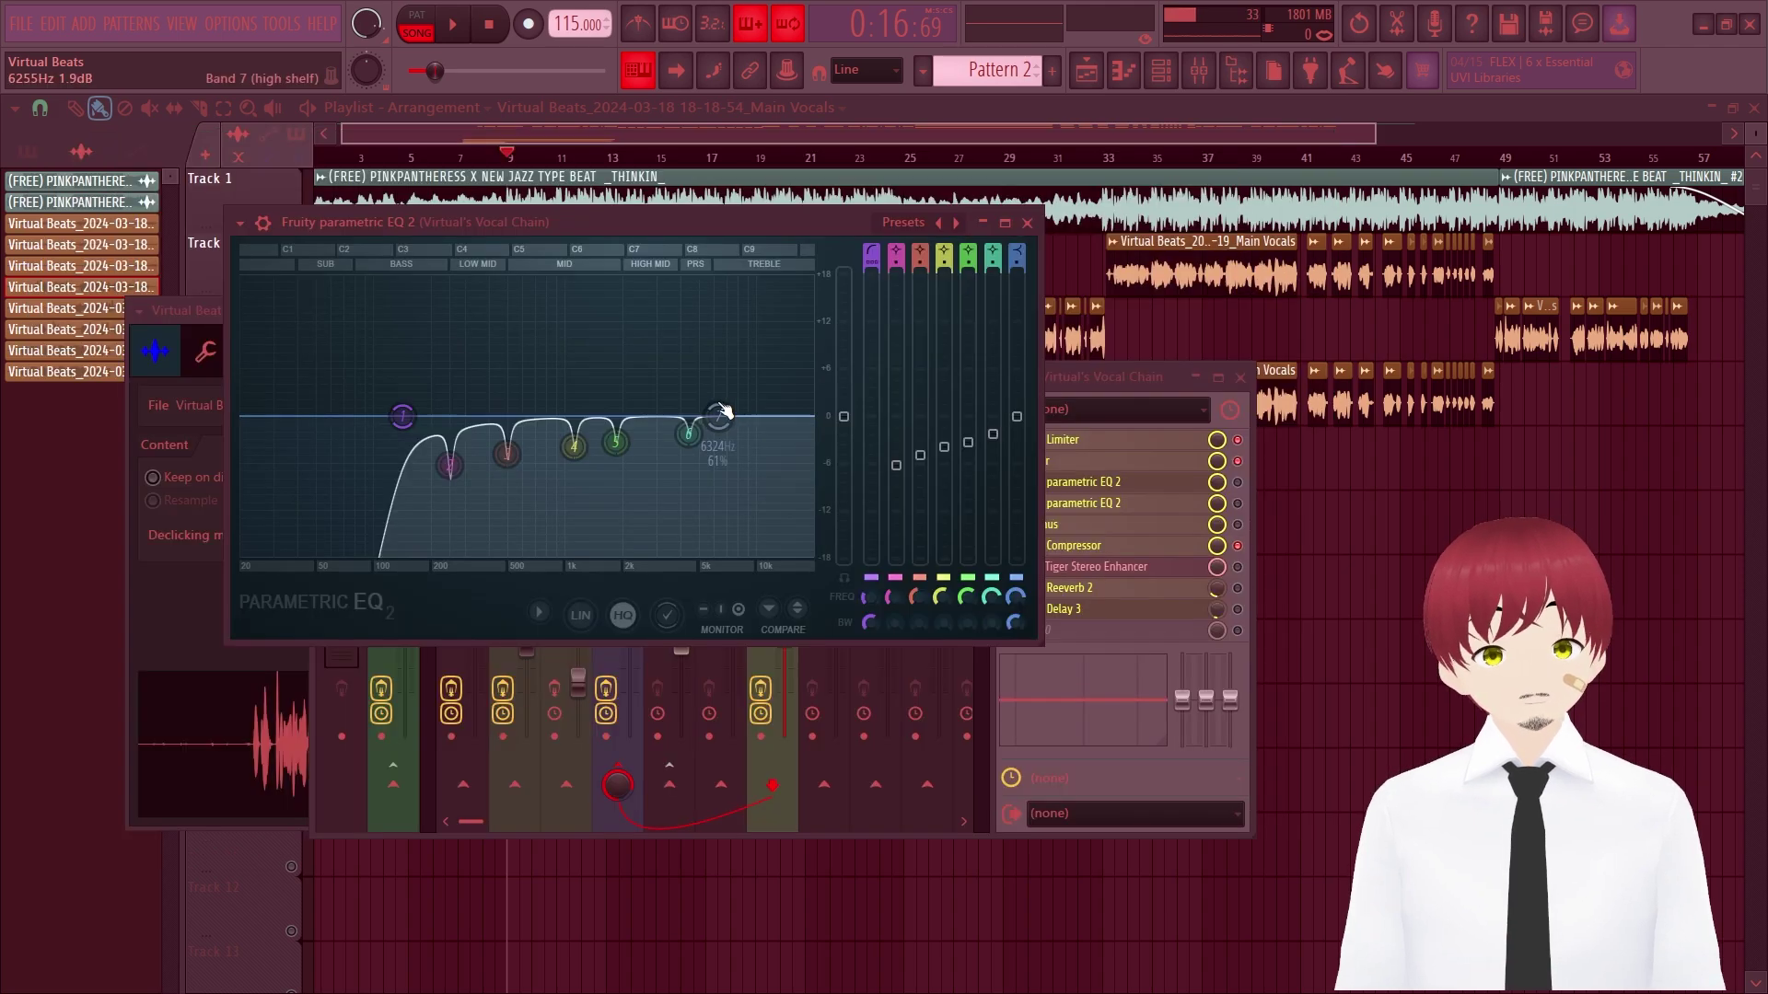
drag(726, 241, 608, 254)
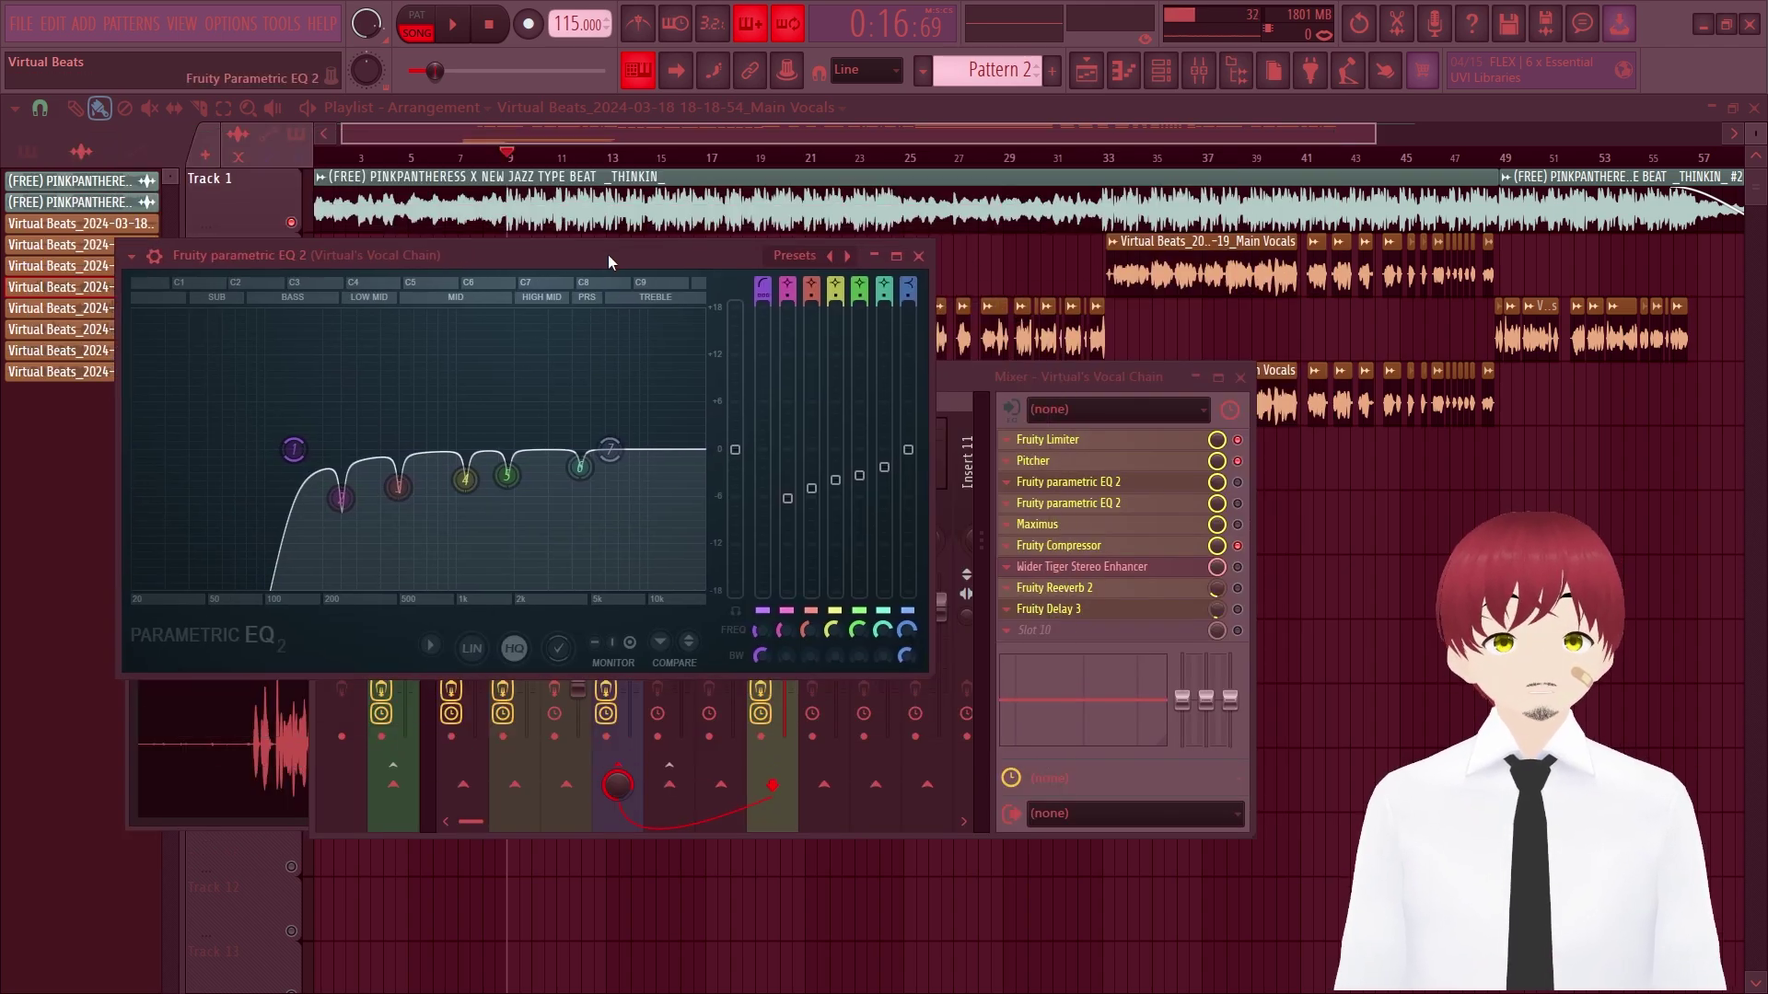
- Try a high-pass filter on band 1 of the first Fruity parametric EQ 2, and restore the Default preset
click(795, 255)
click(838, 276)
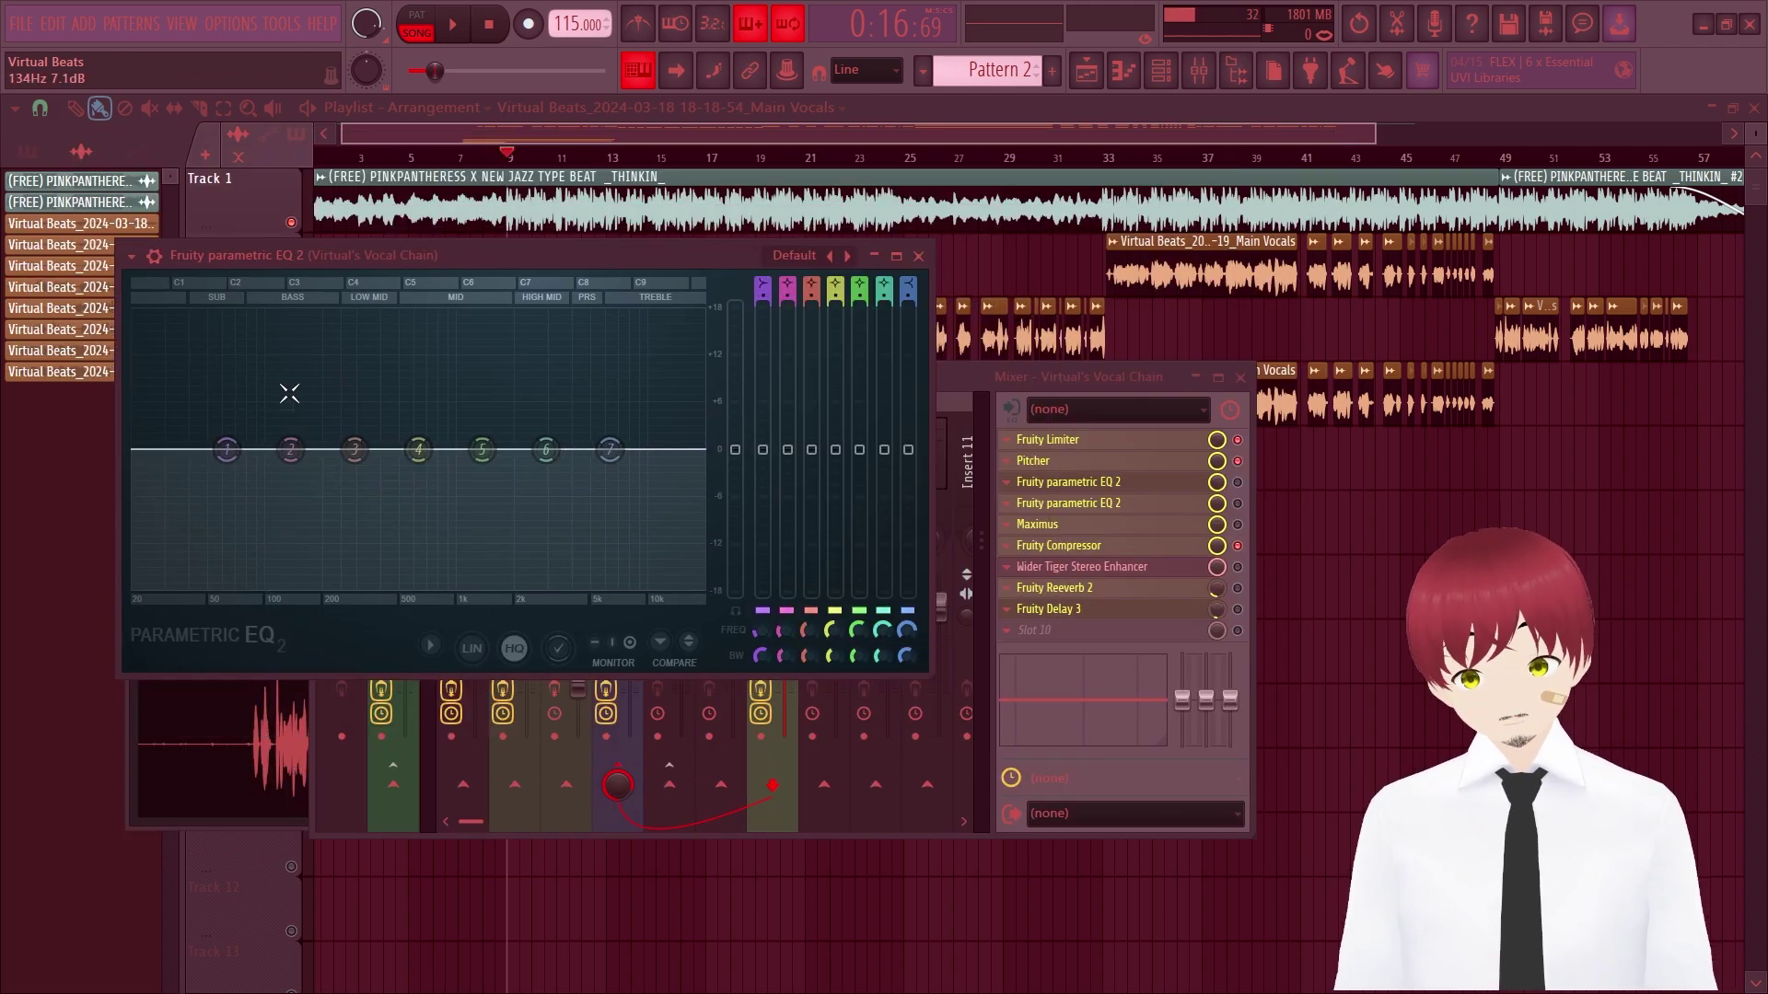
right_click(238, 458)
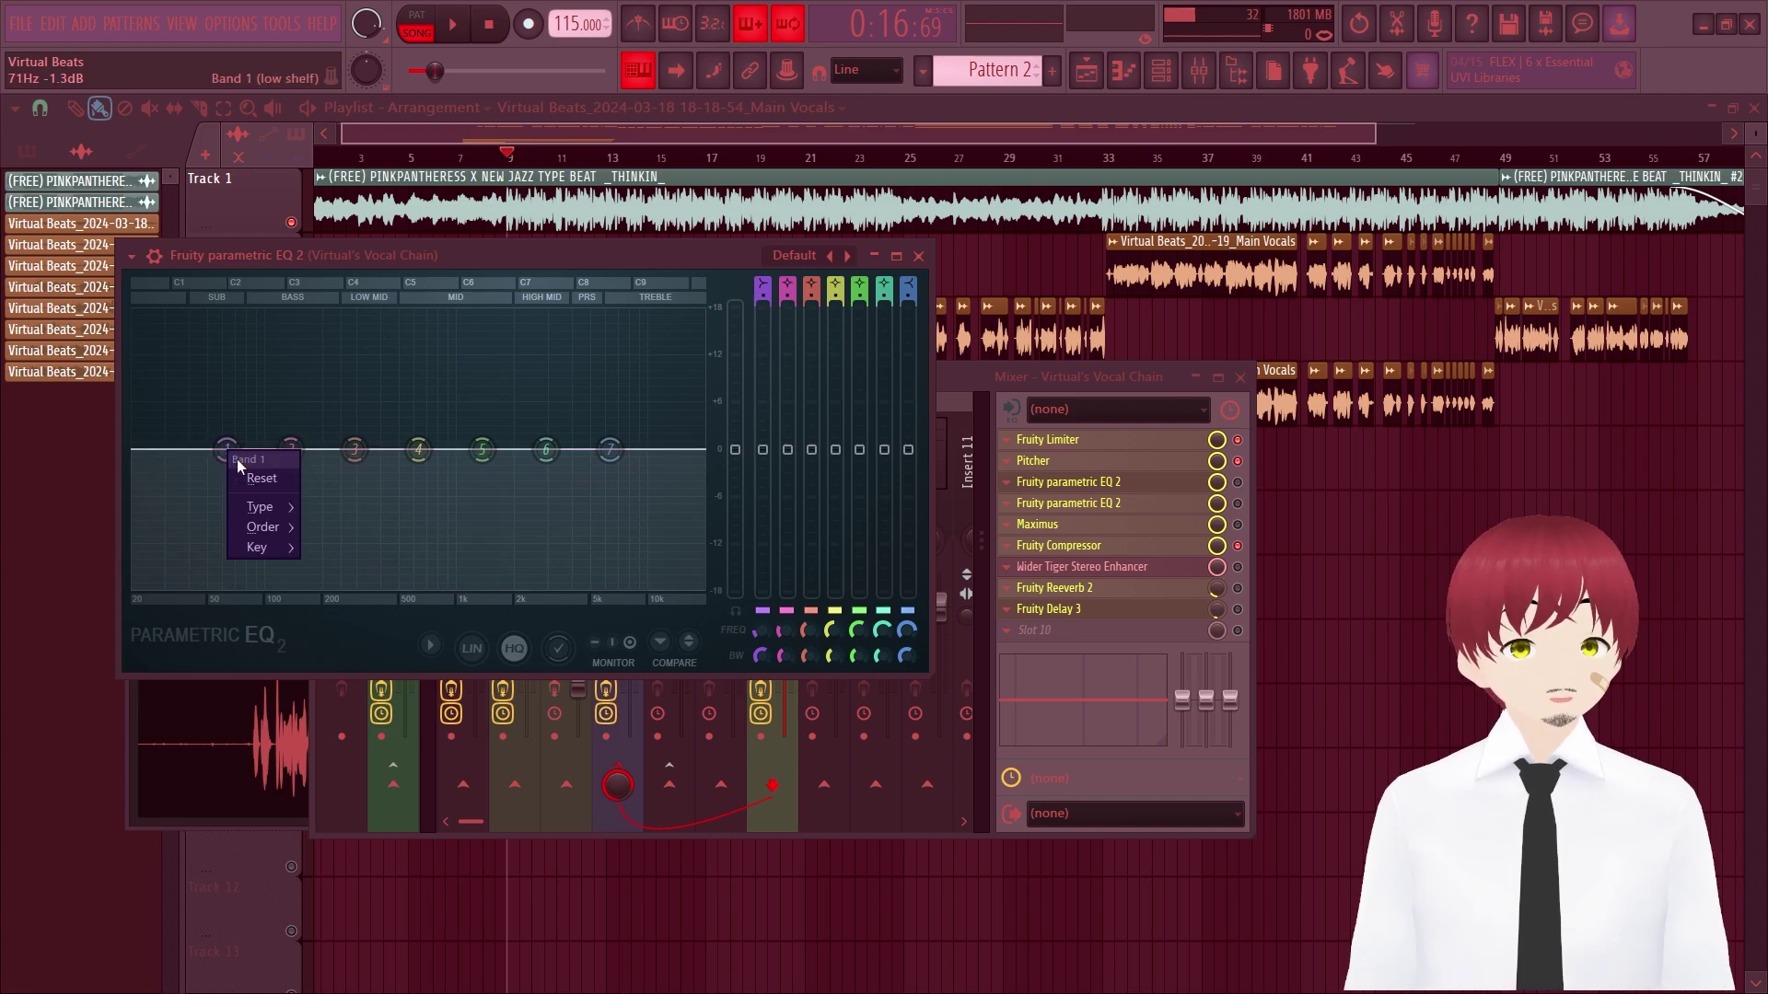
mouse_move(294, 511)
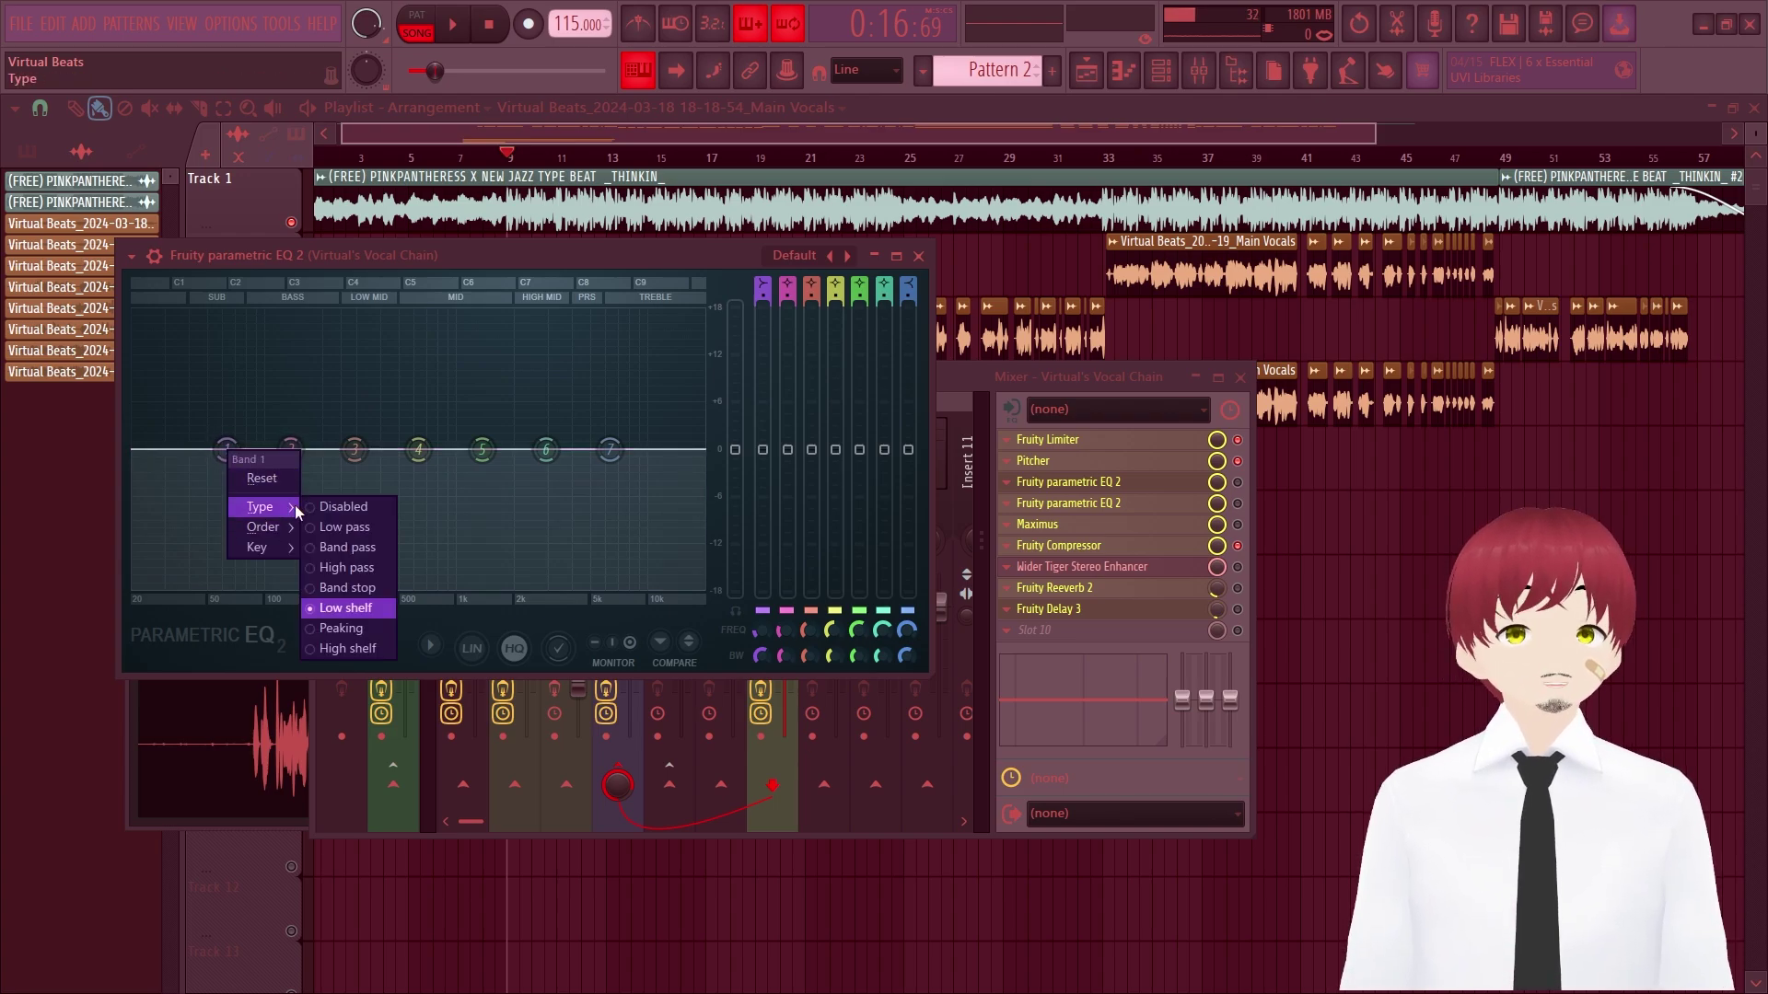
click(363, 569)
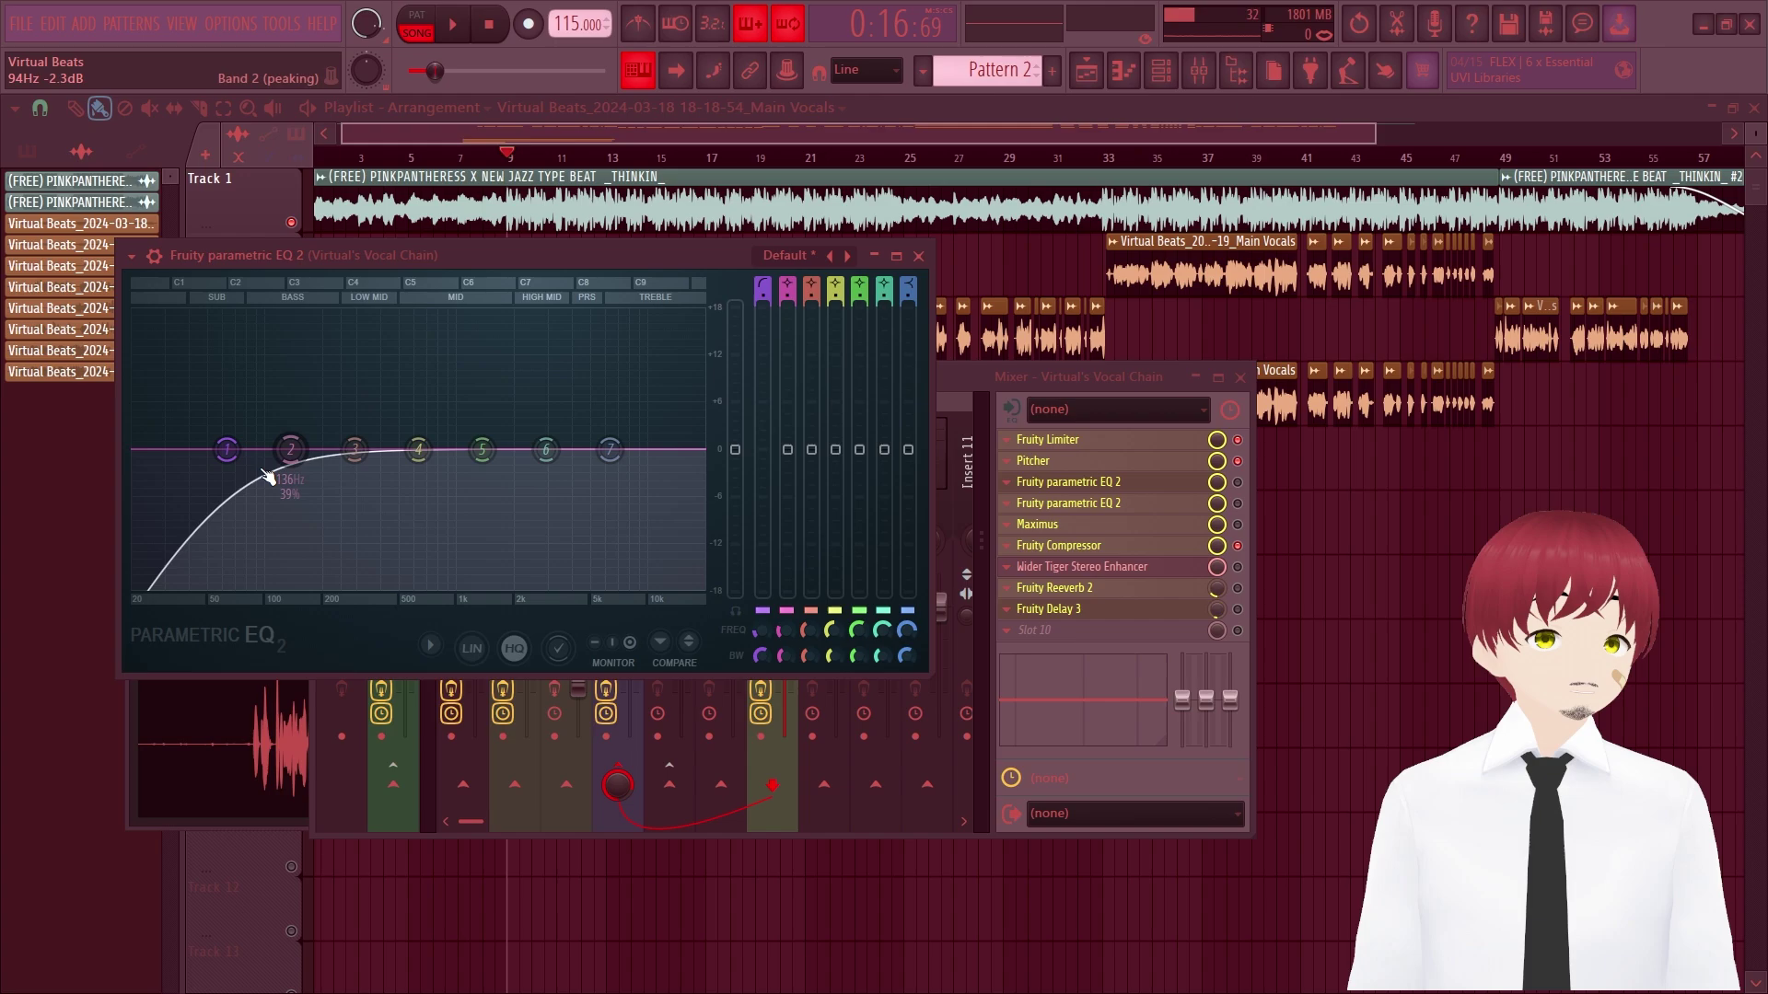
right_click(228, 452)
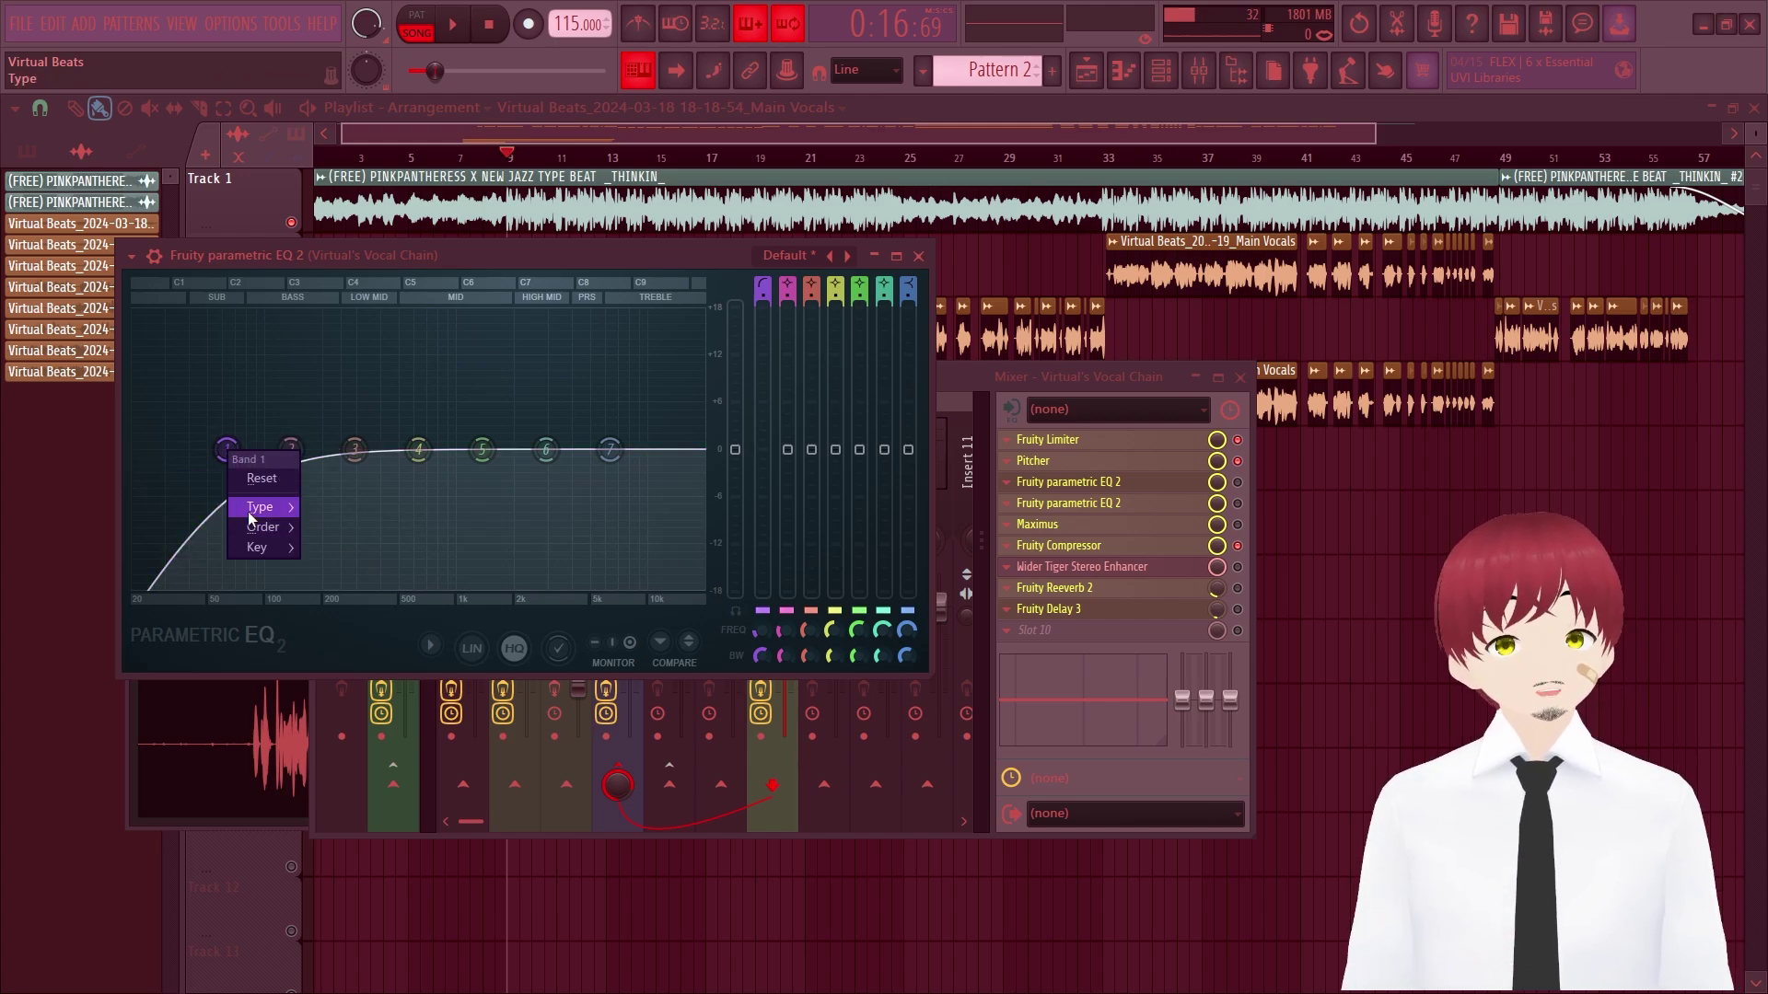
click(263, 478)
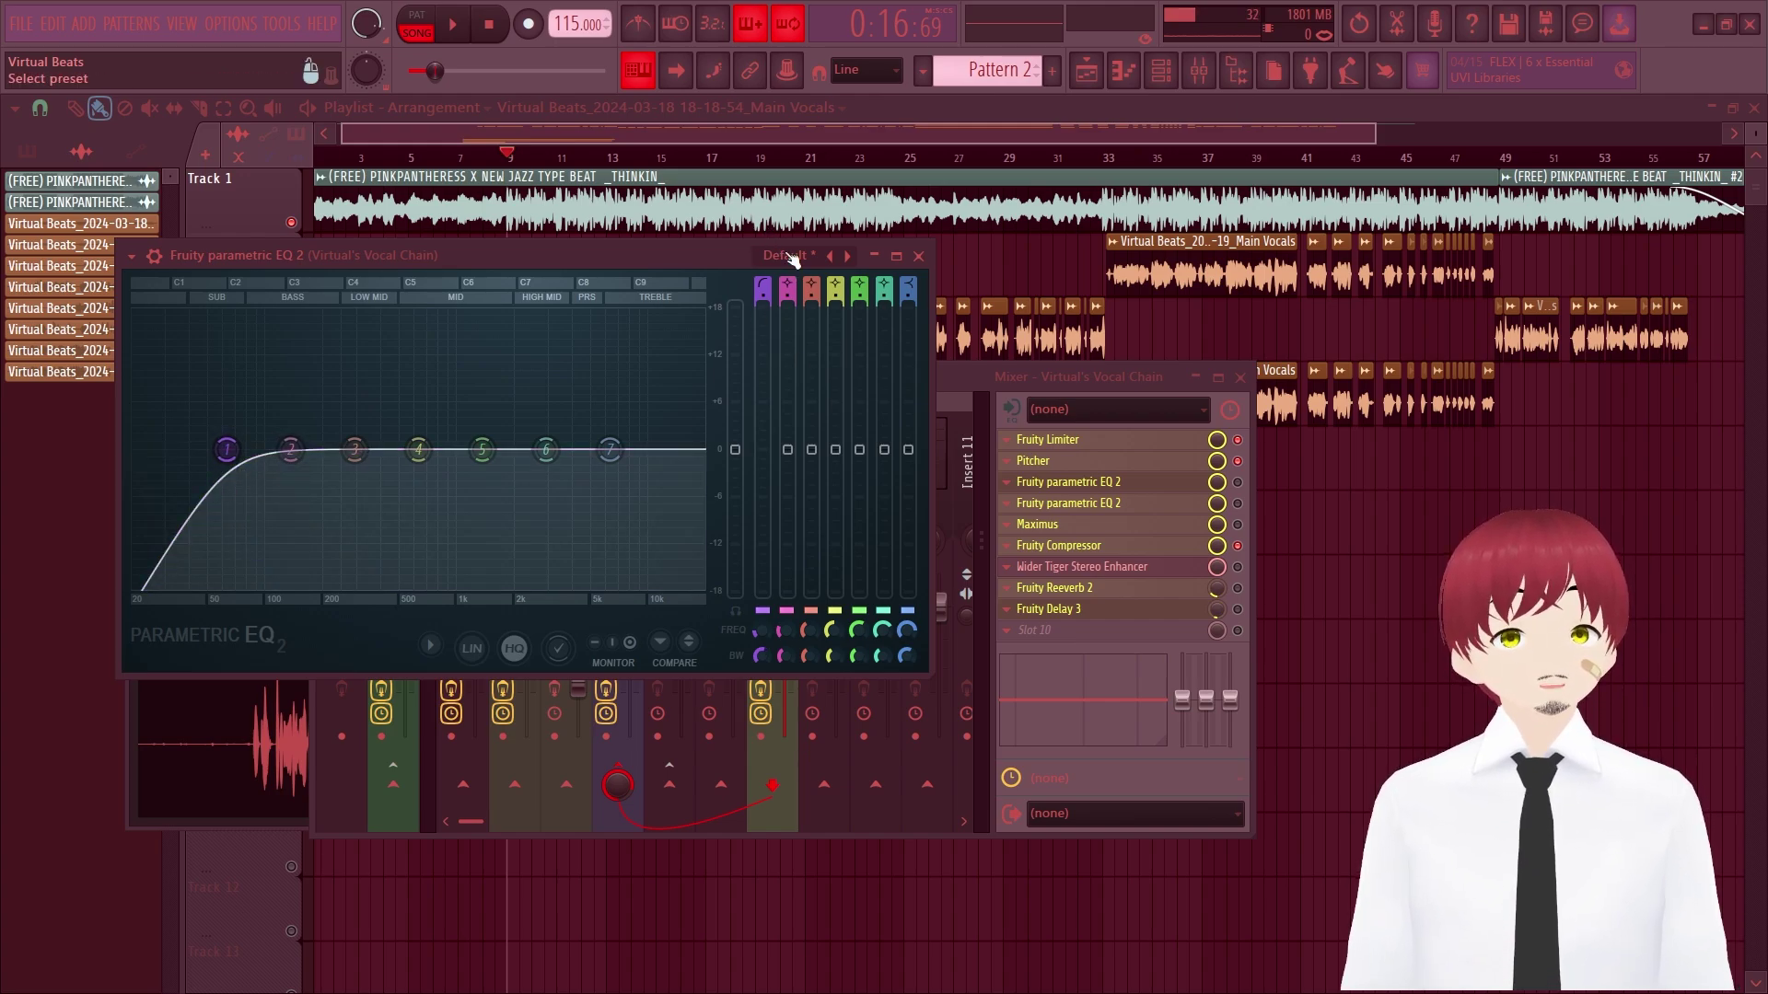
click(789, 256)
click(806, 267)
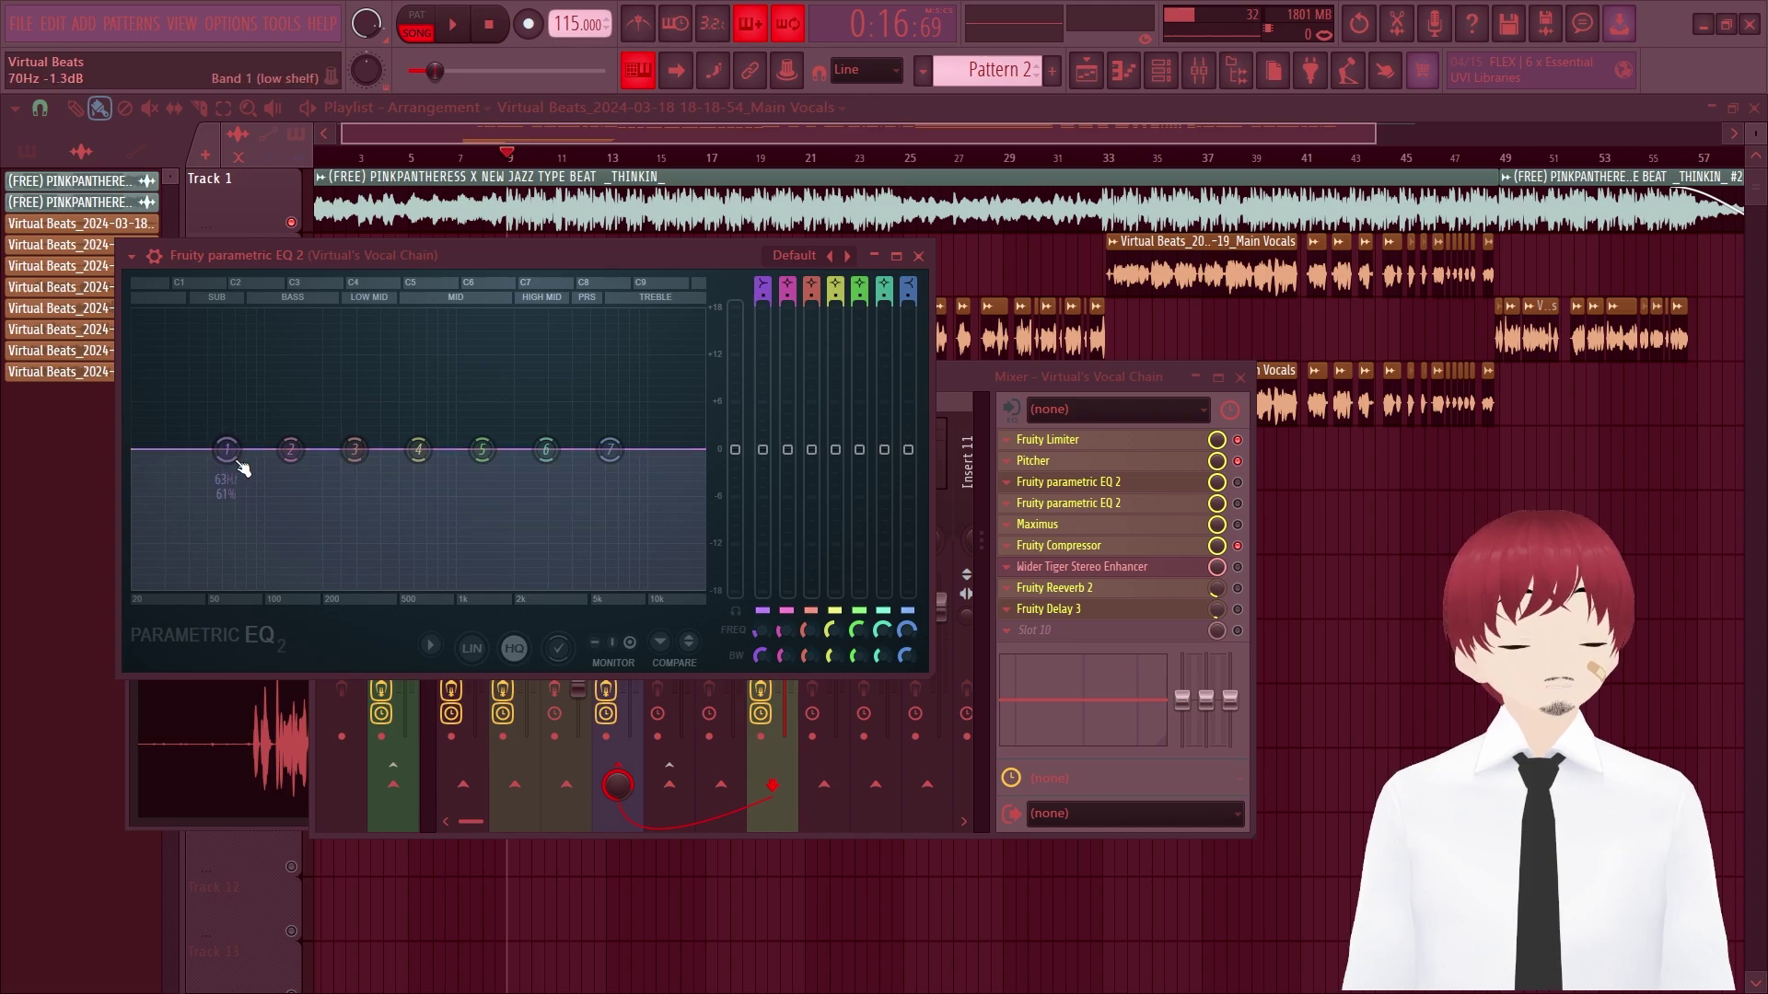
- Try cutting the lows with band 1's low shelf at around 200 Hz, and reset the band
drag(230, 453, 332, 596)
right_click(335, 565)
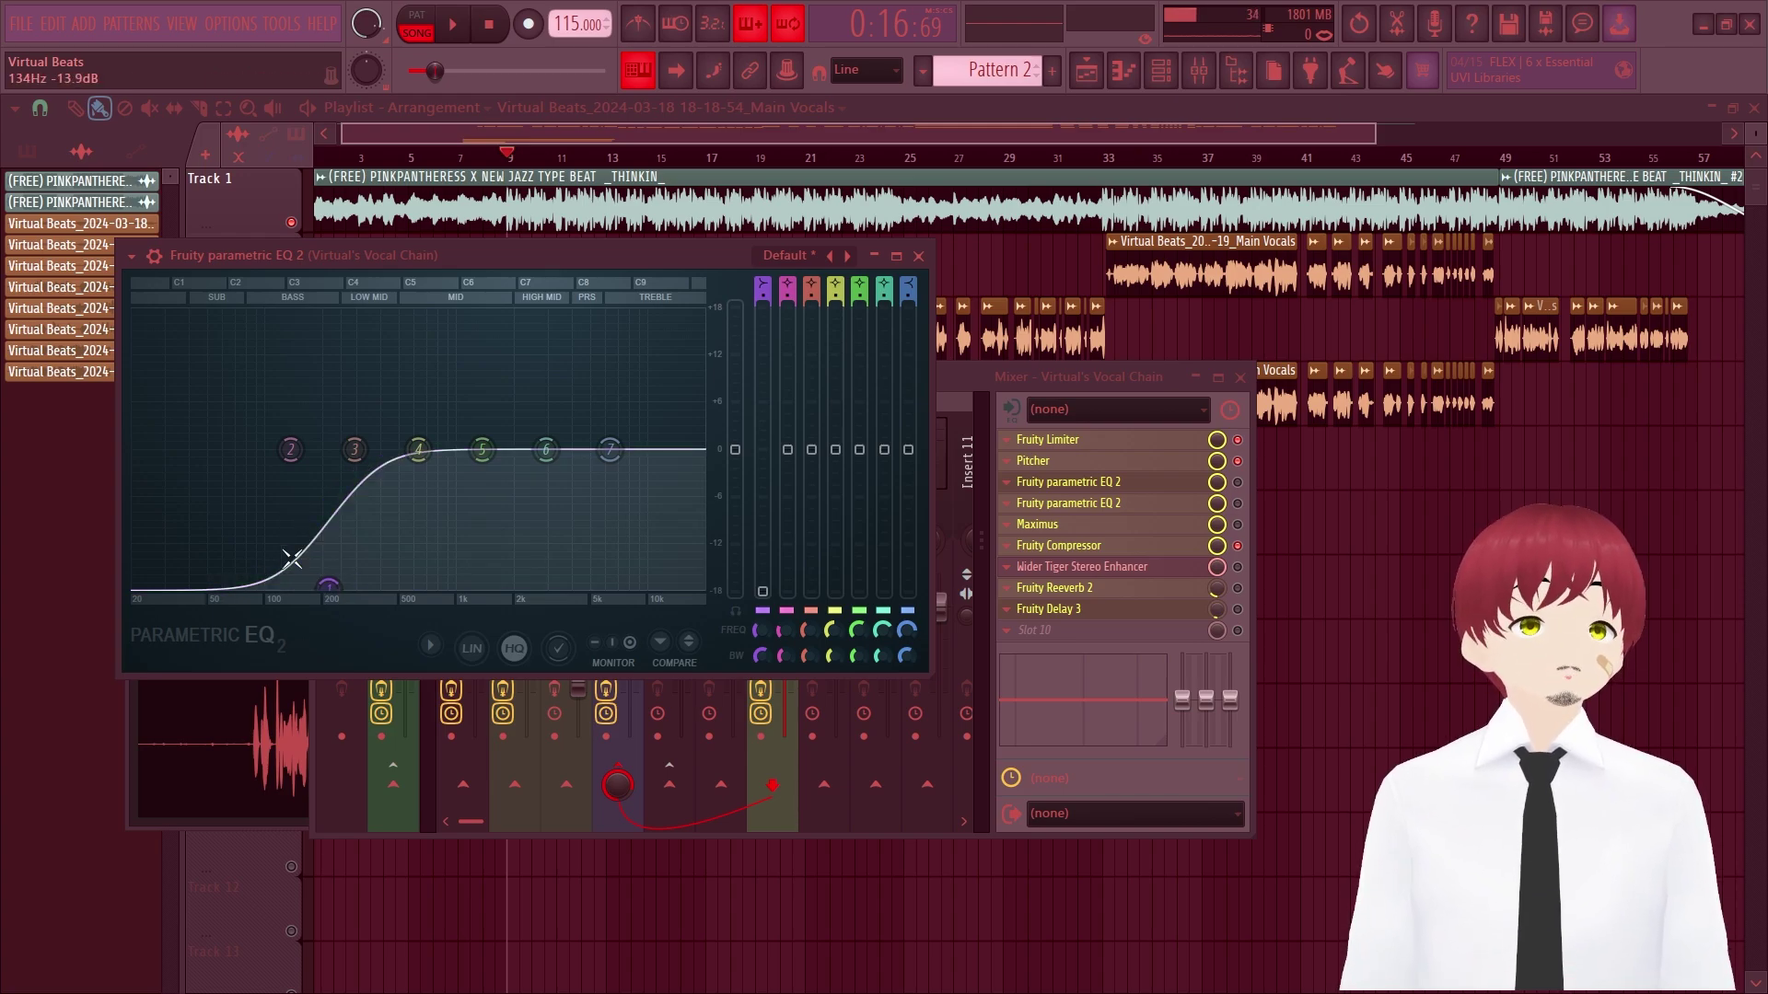
right_click(330, 589)
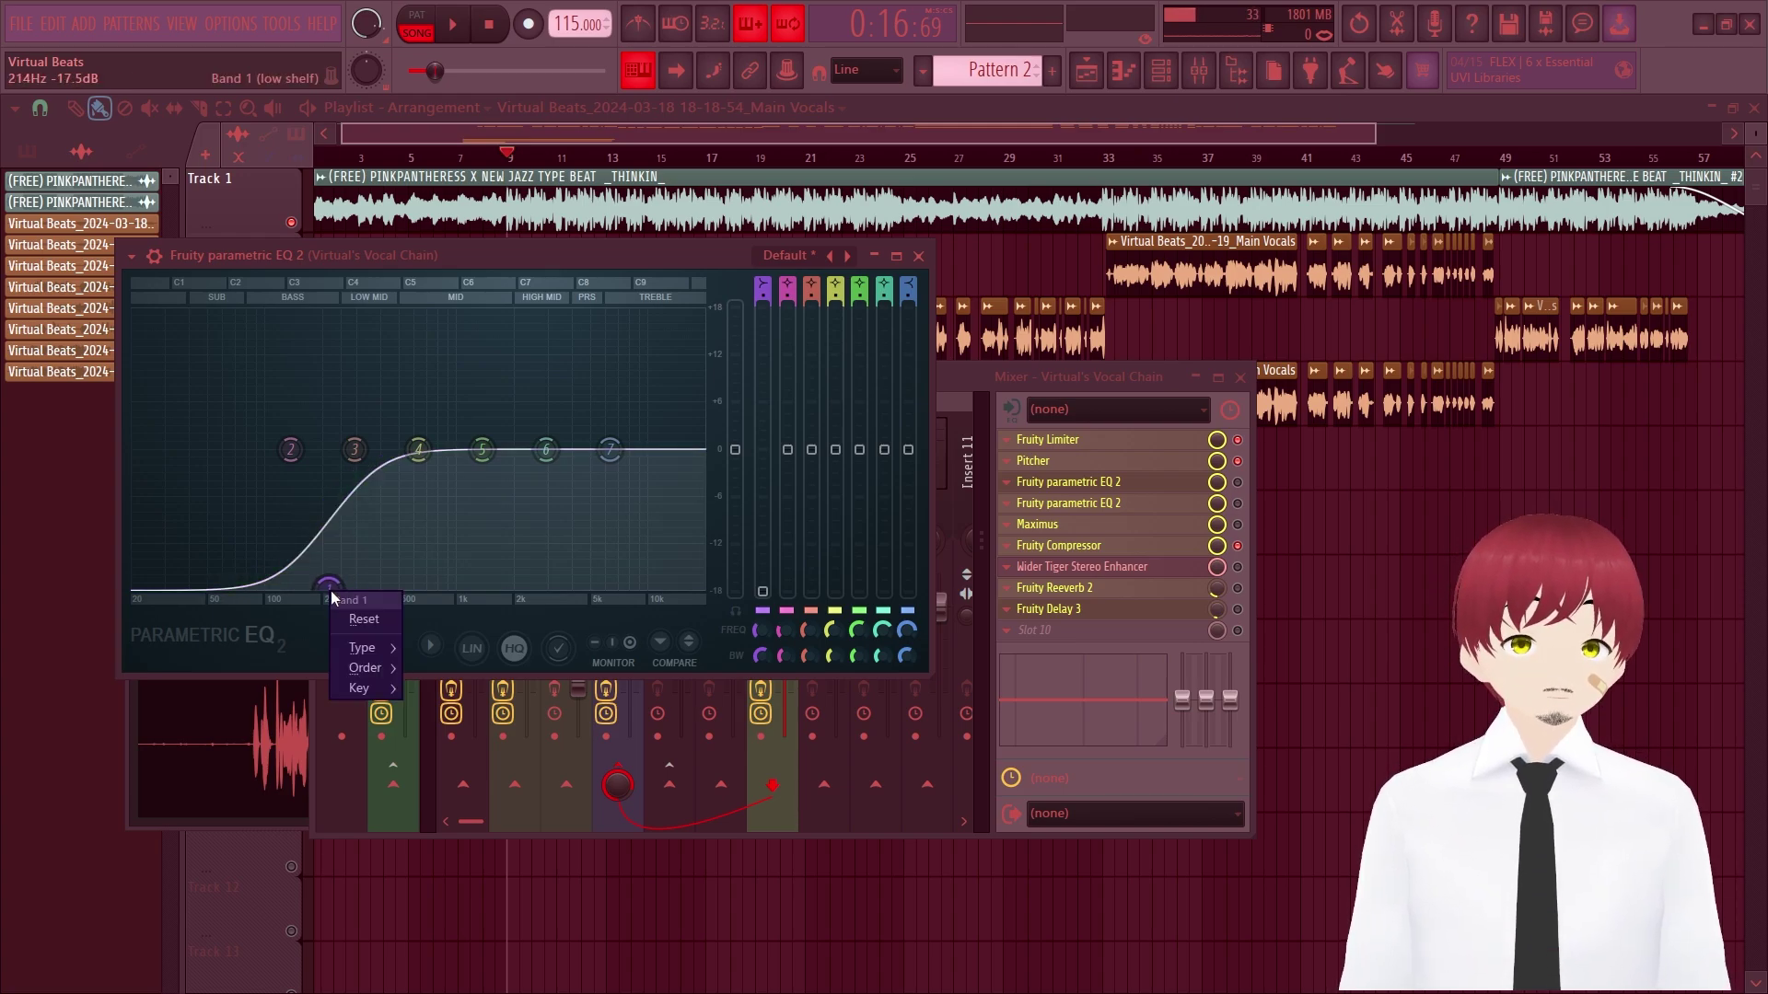
click(364, 619)
- Set band 1 to a high-pass filter at about 78 Hz with its order at Gentle 8
right_click(226, 451)
mouse_move(259, 506)
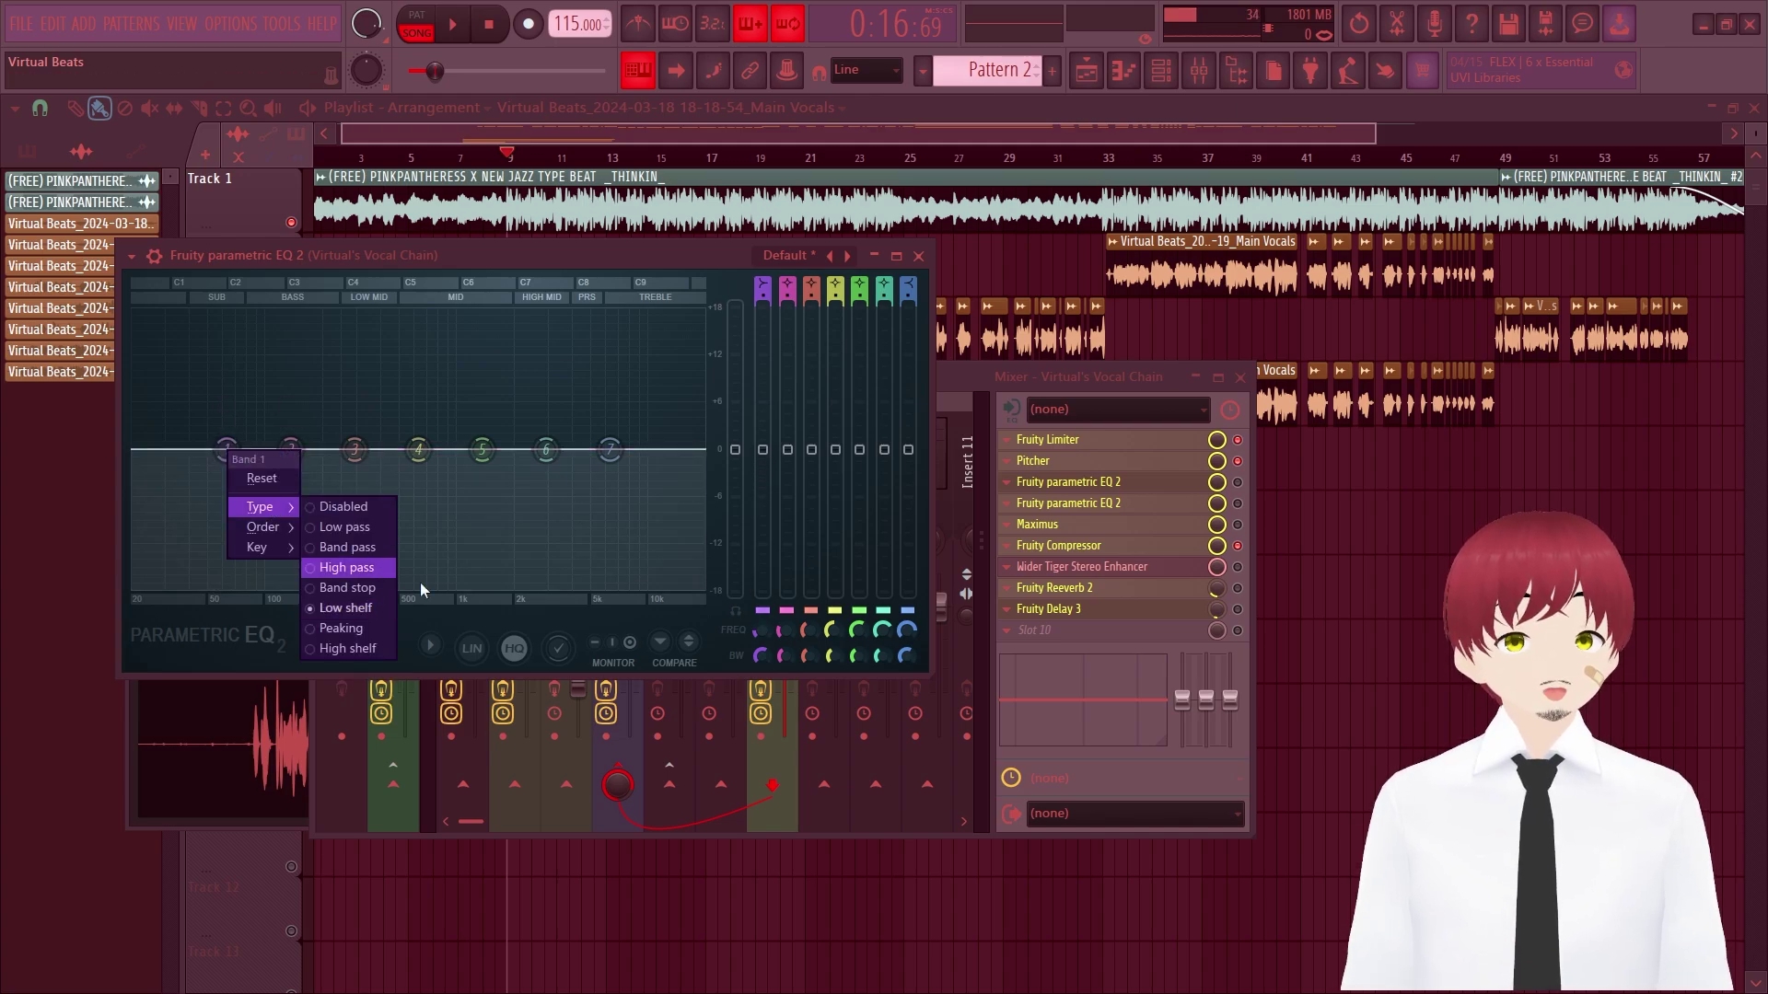
click(348, 567)
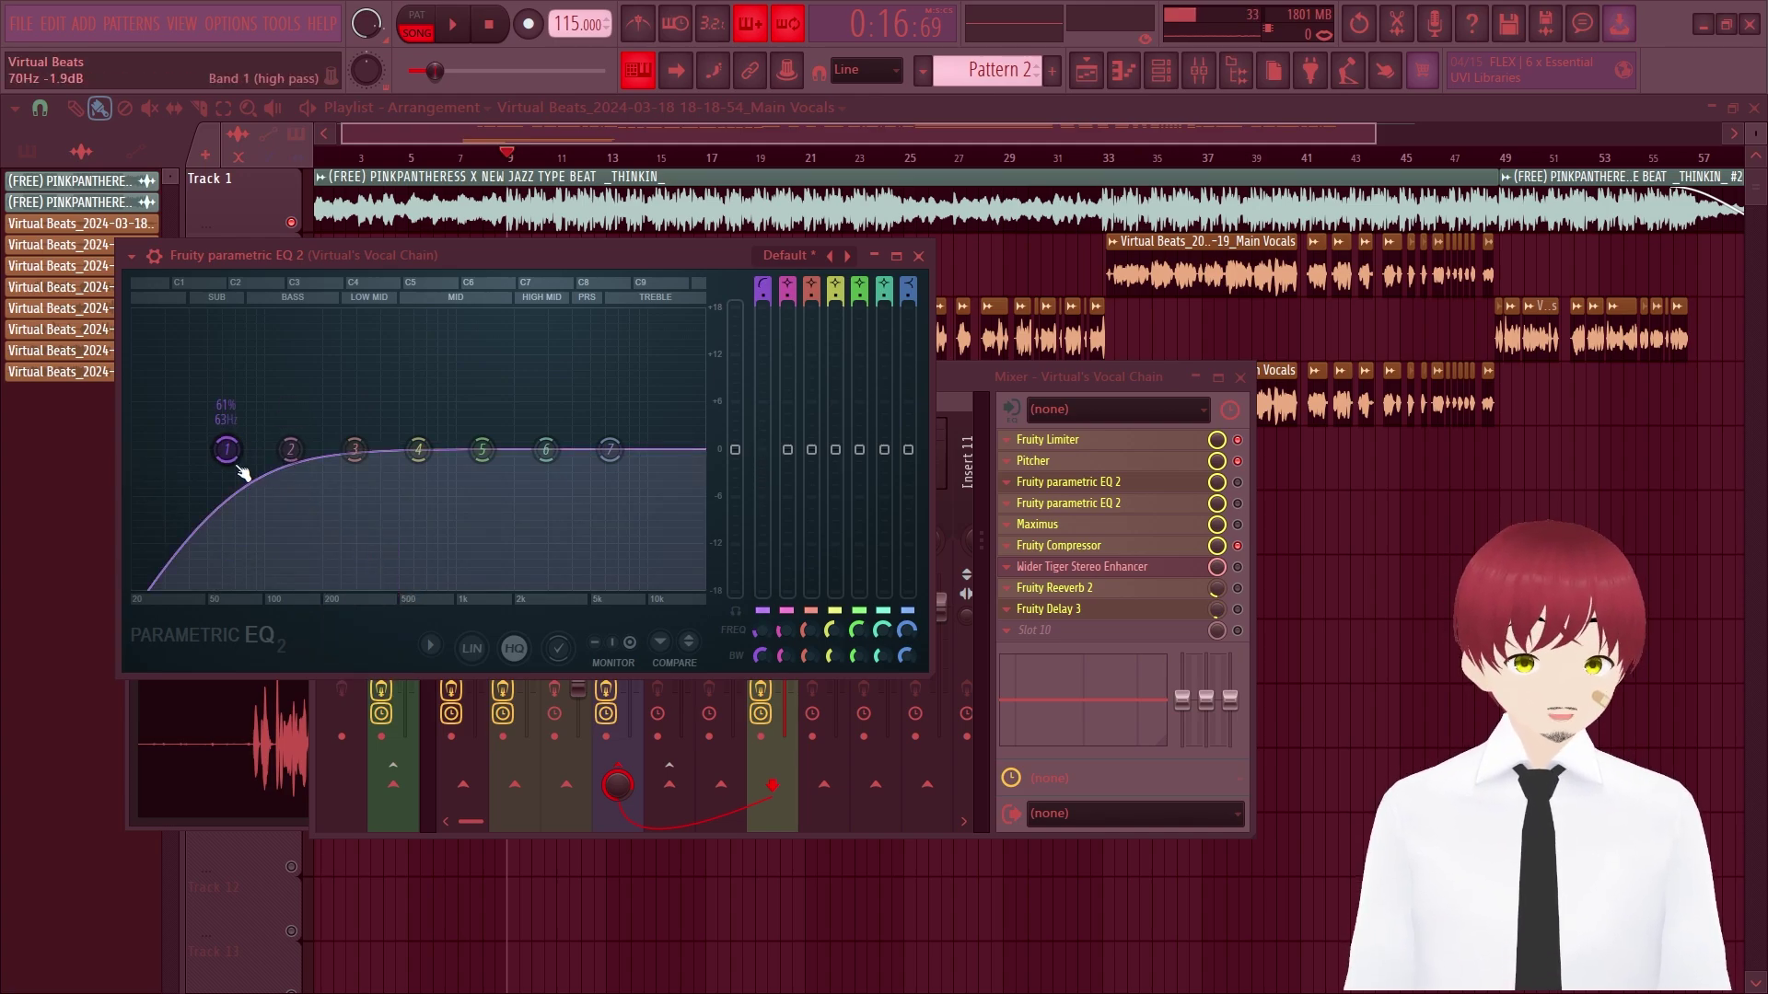
drag(226, 450, 244, 450)
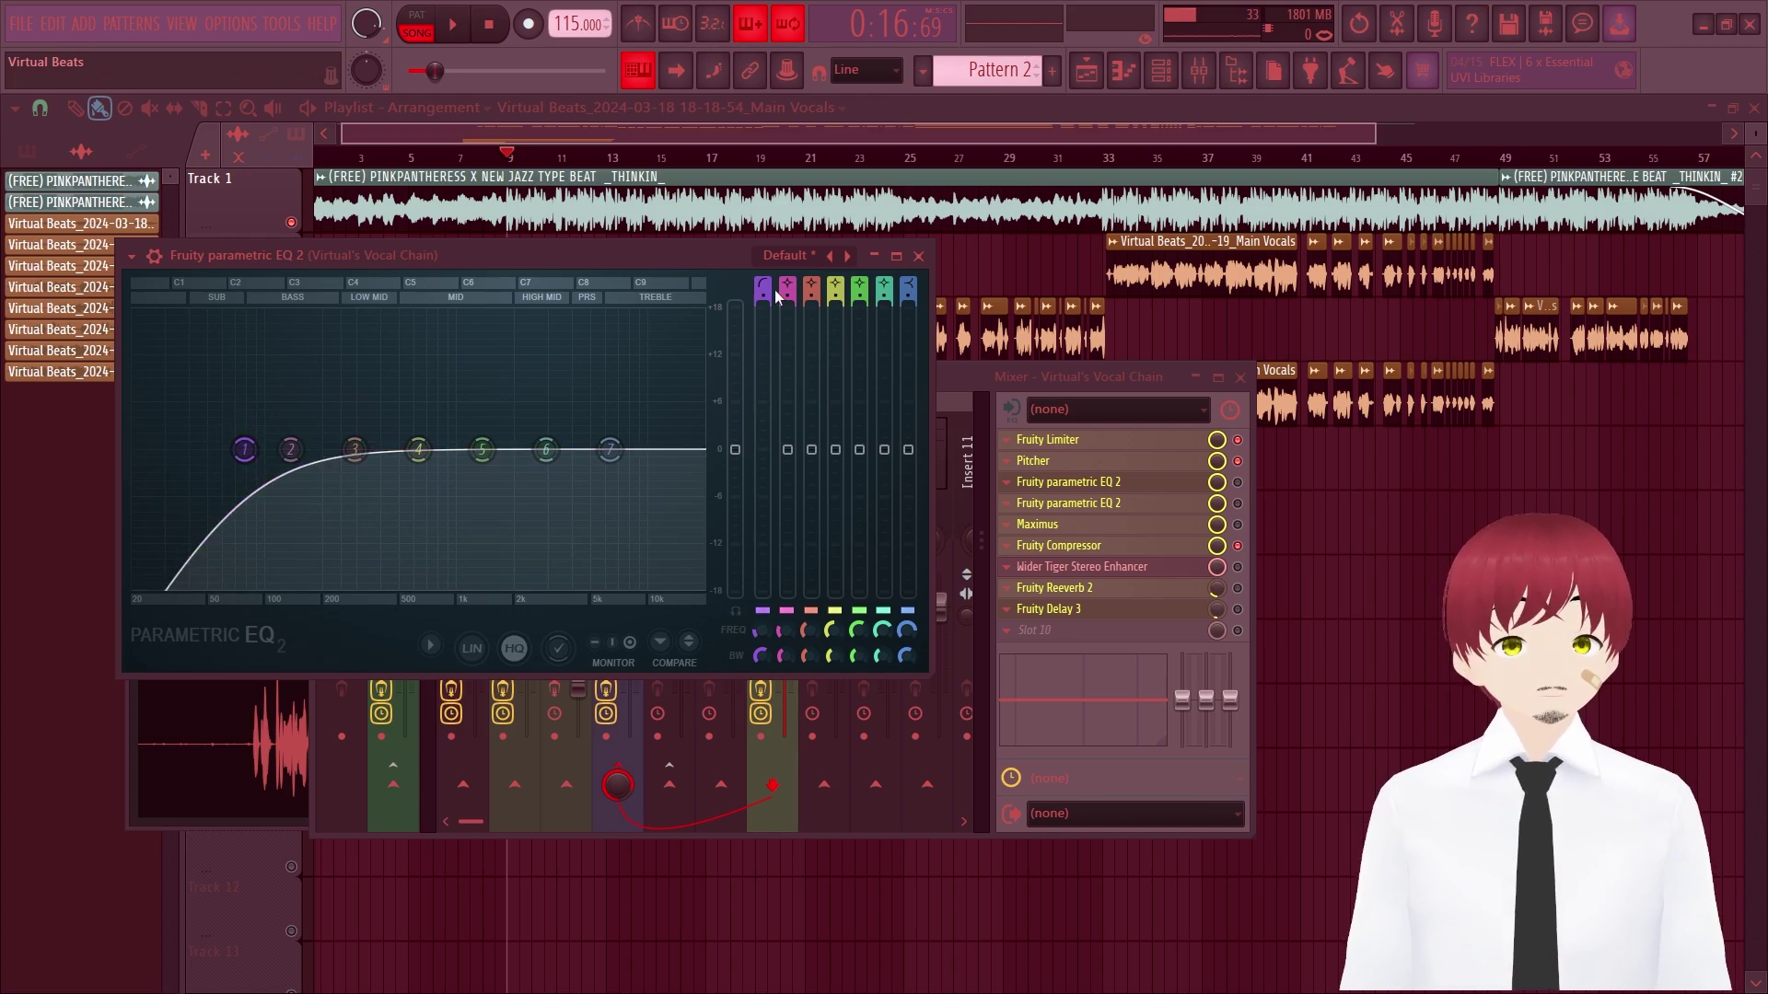
mouse_move(764, 291)
mouse_down()
mouse_move(764, 264)
mouse_move(766, 283)
mouse_up()
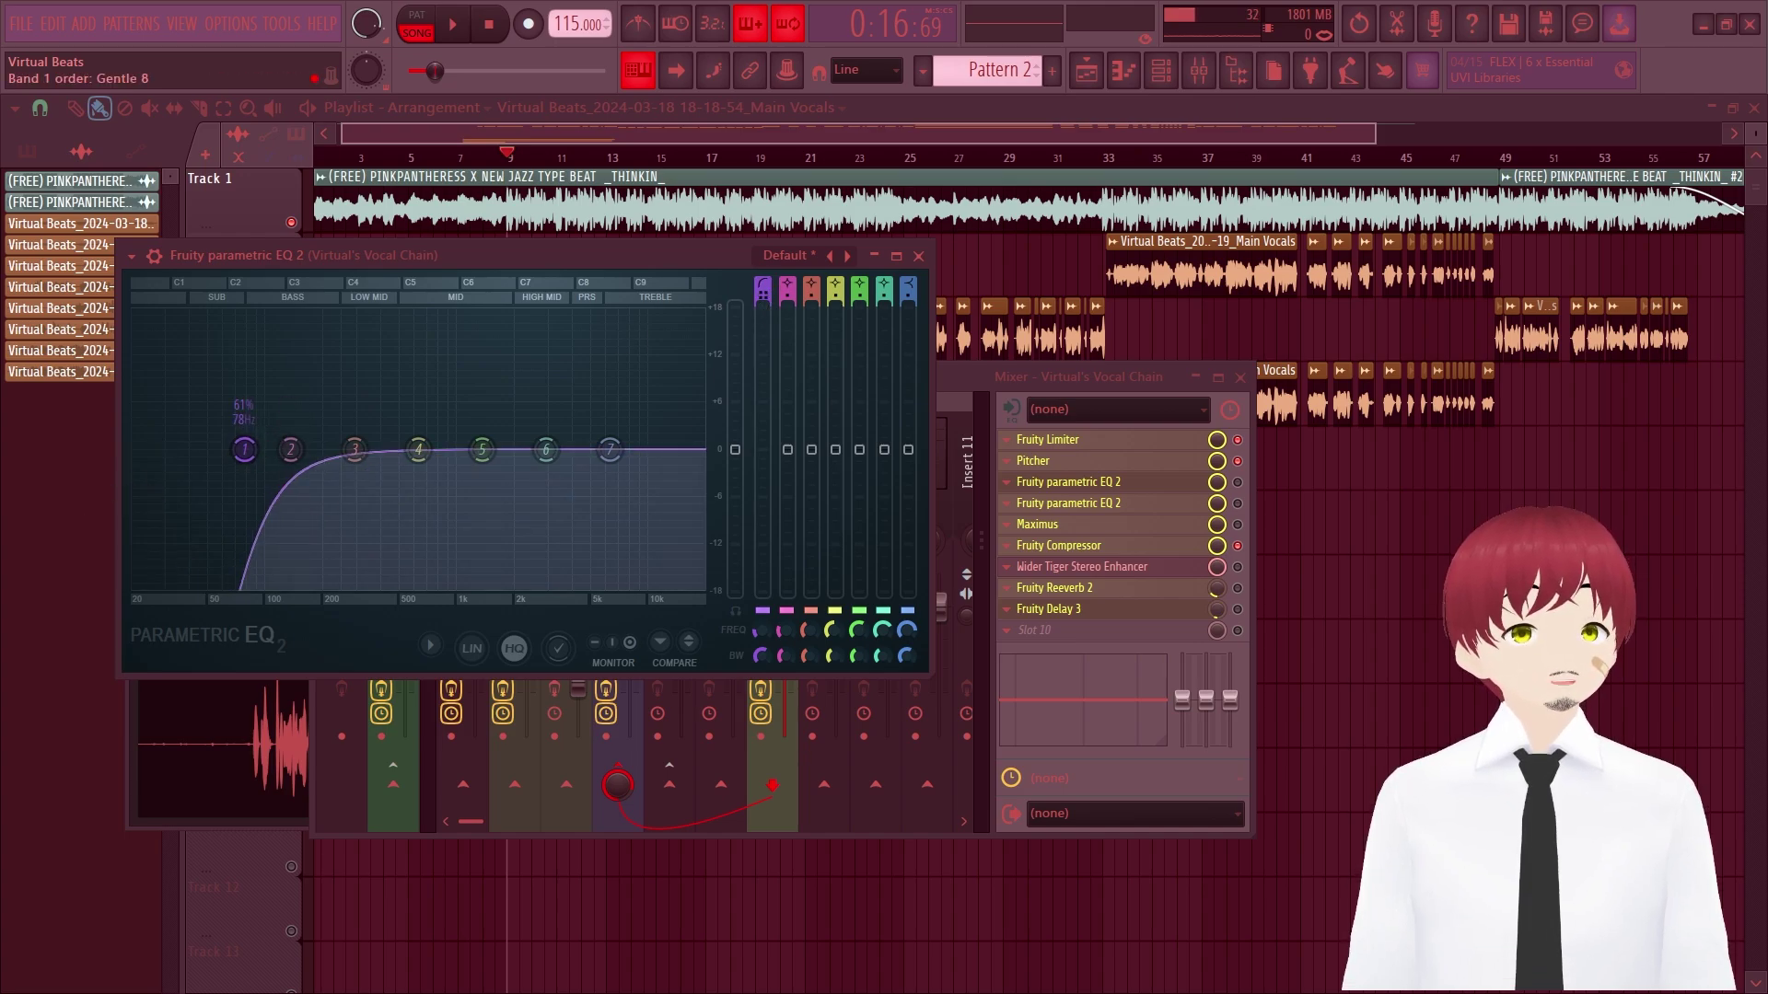
- Play the song with the first EQ open and adjust band 1's high-pass cutoff to about 95 Hz
mouse_move(244, 450)
mouse_down()
mouse_move(194, 449)
mouse_move(315, 449)
mouse_move(233, 449)
mouse_move(303, 450)
mouse_move(237, 450)
mouse_move(266, 449)
mouse_up()
key(space)
key(space)
click(1068, 481)
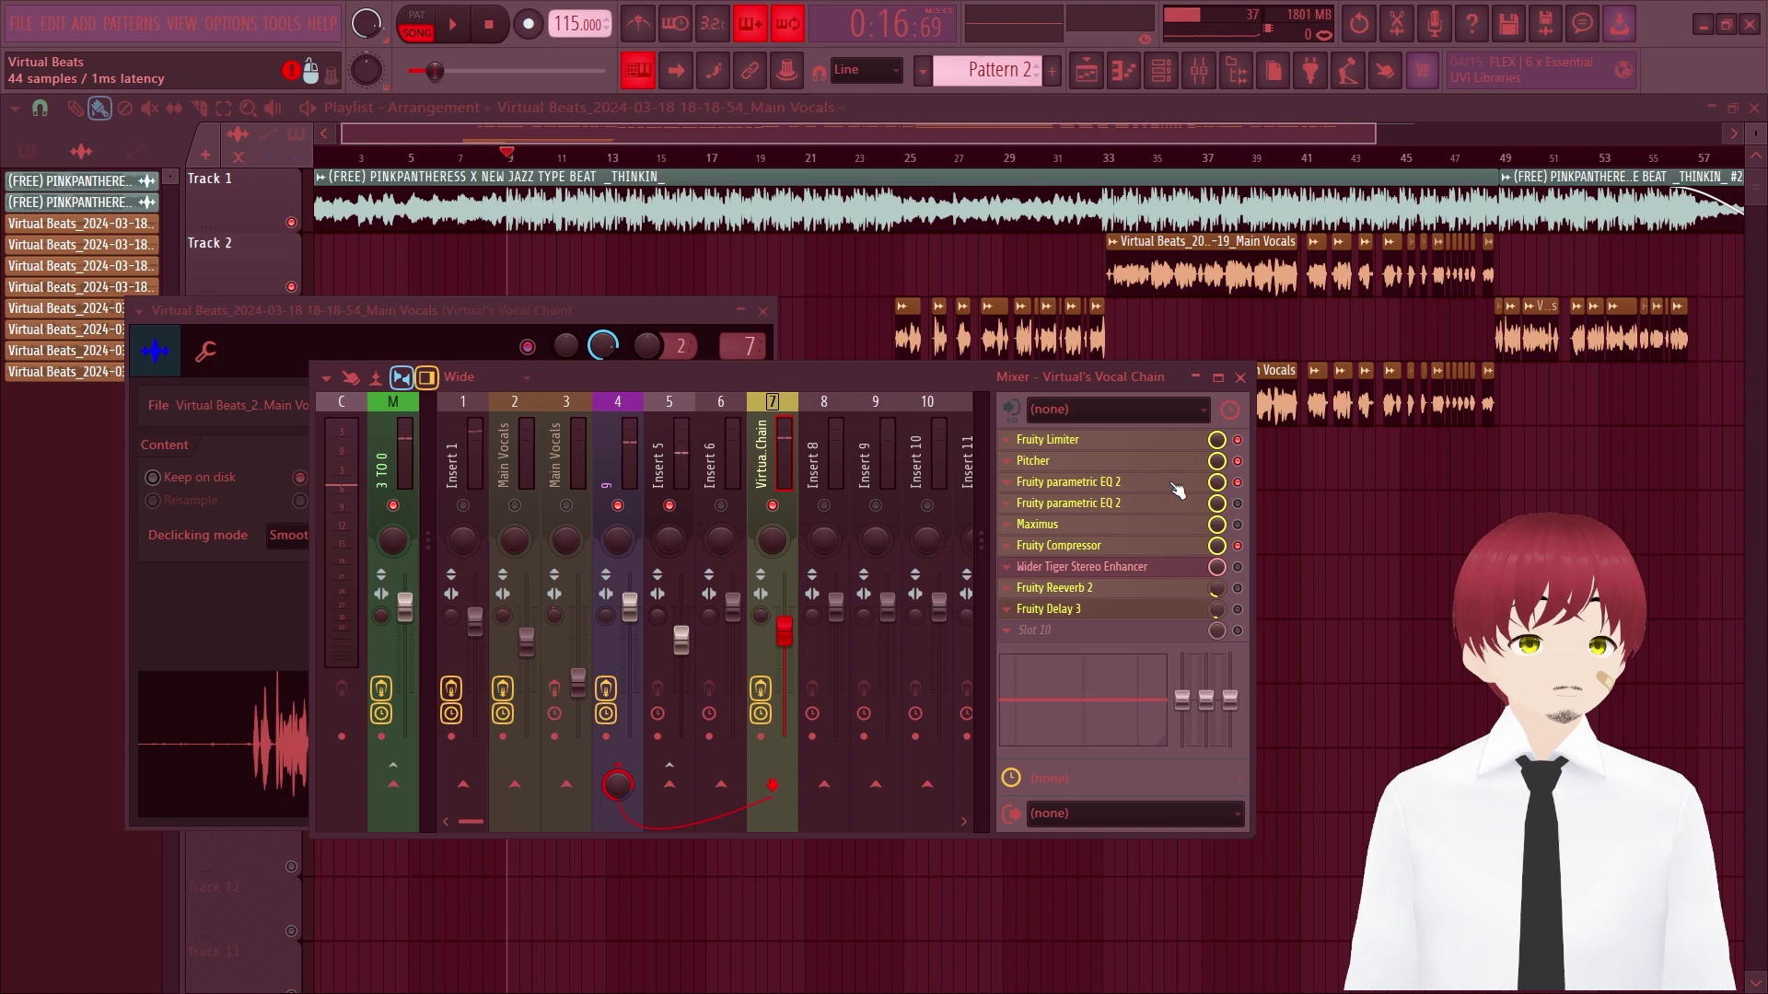
key(space)
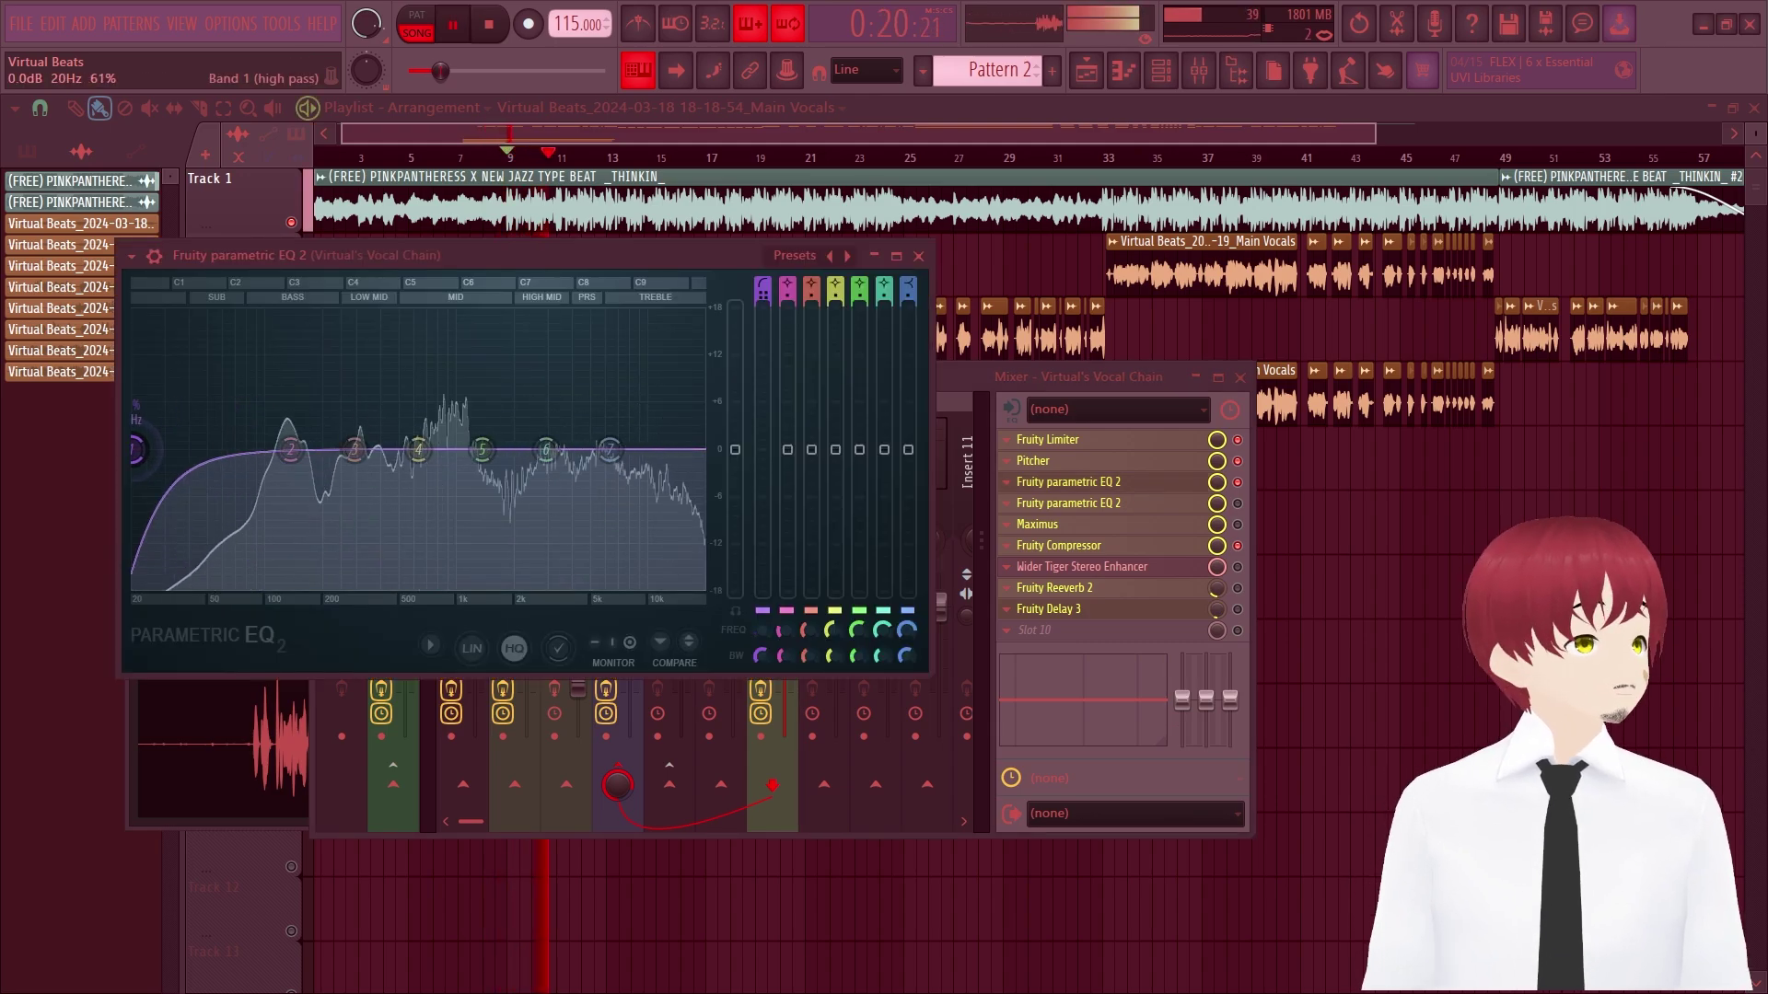
mouse_move(265, 449)
mouse_down()
mouse_move(181, 450)
mouse_move(273, 449)
mouse_up()
drag(273, 449, 261, 449)
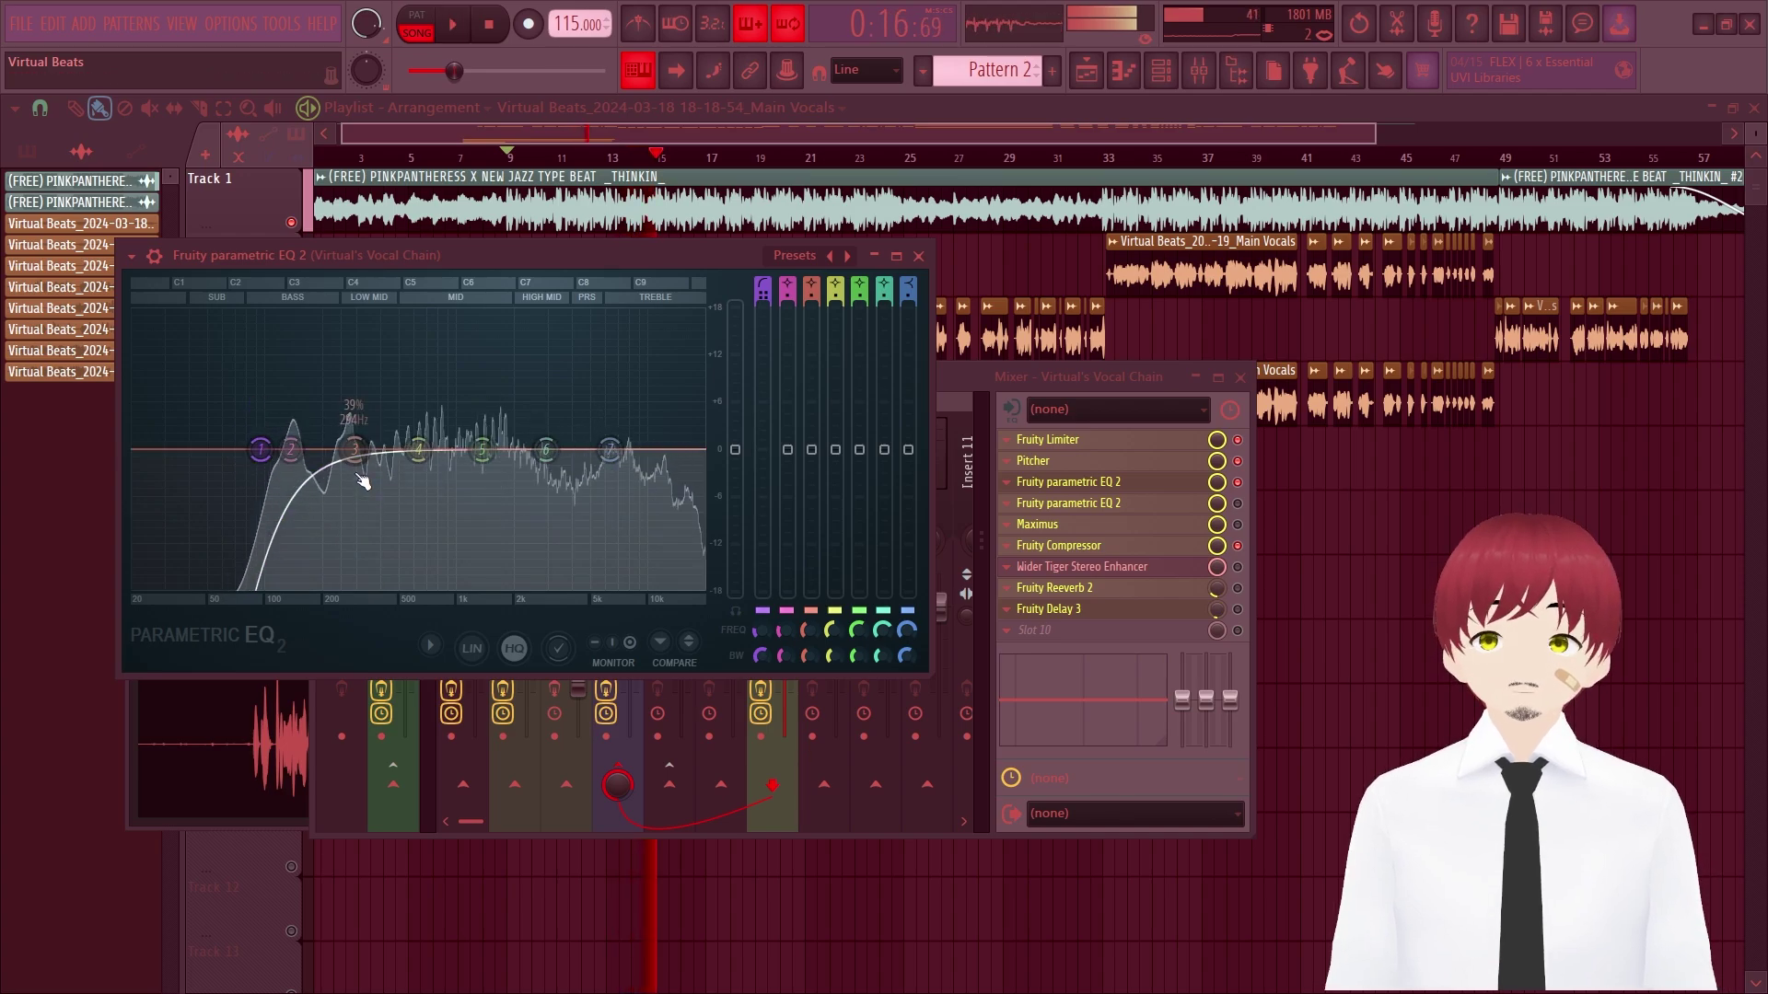
key(space)
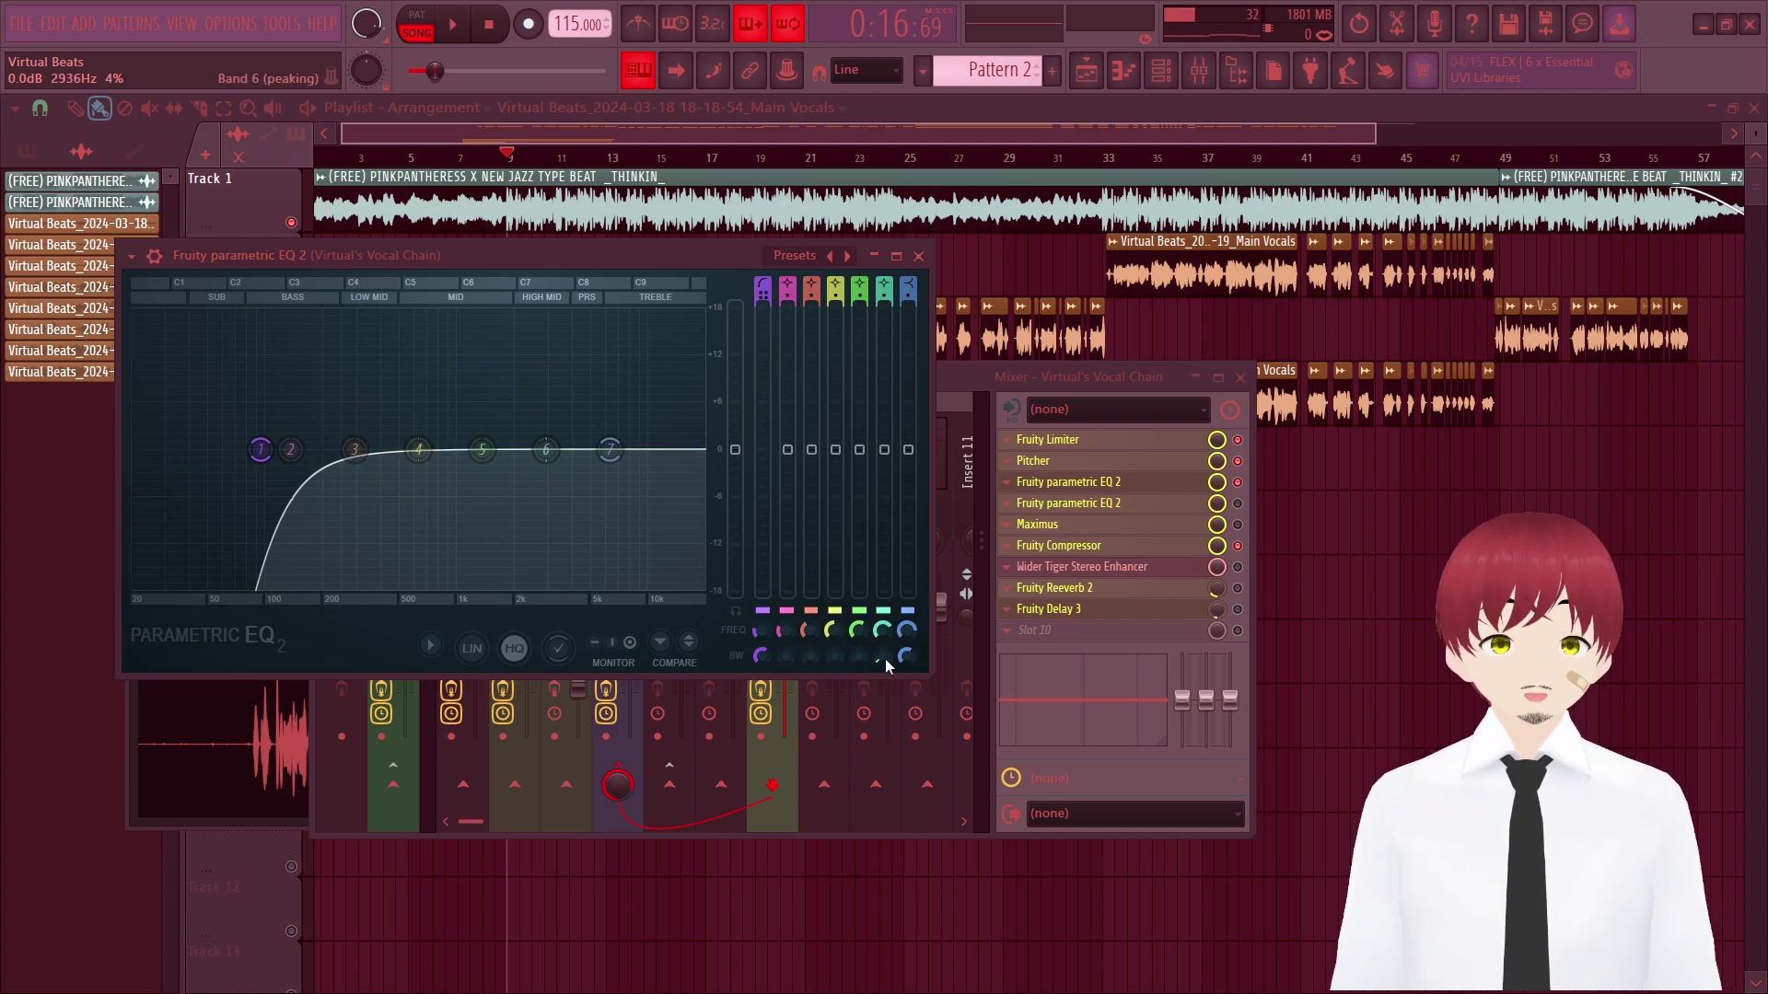
- Boost bands 2 and 3 during playback to find resonances, and cut them about 6 dB at 136 Hz and 4 dB at 246 Hz
drag(787, 450, 787, 306)
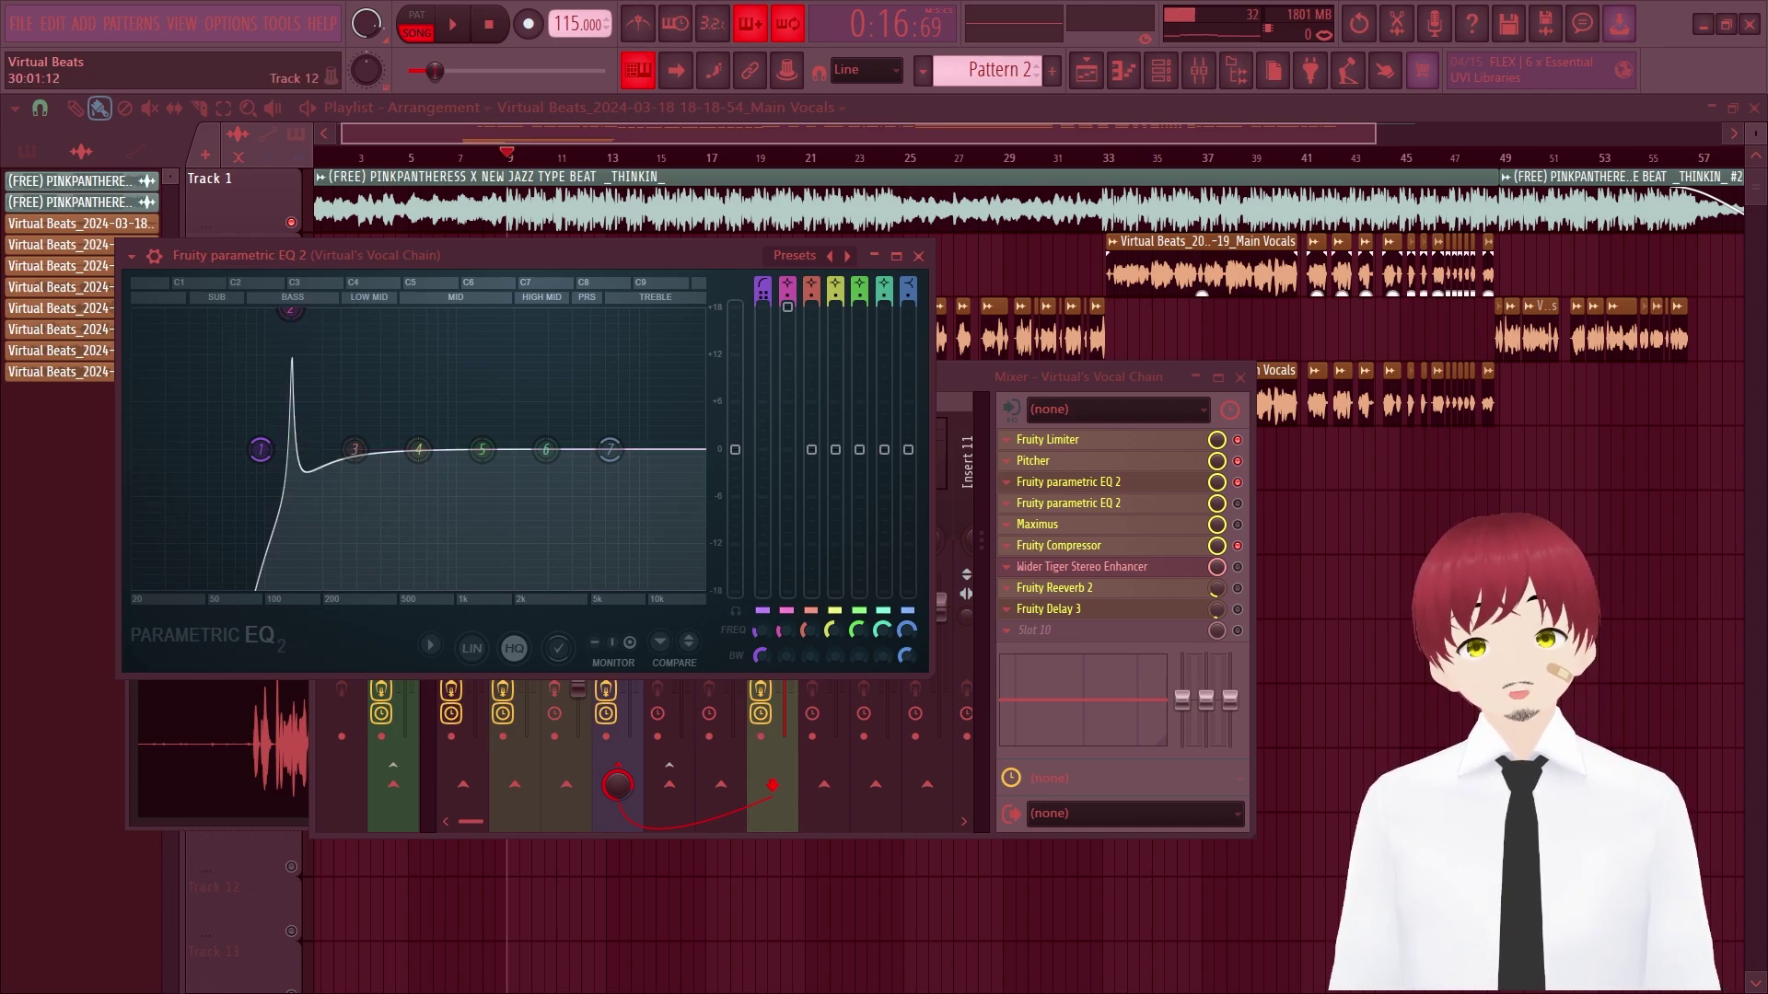
key(space)
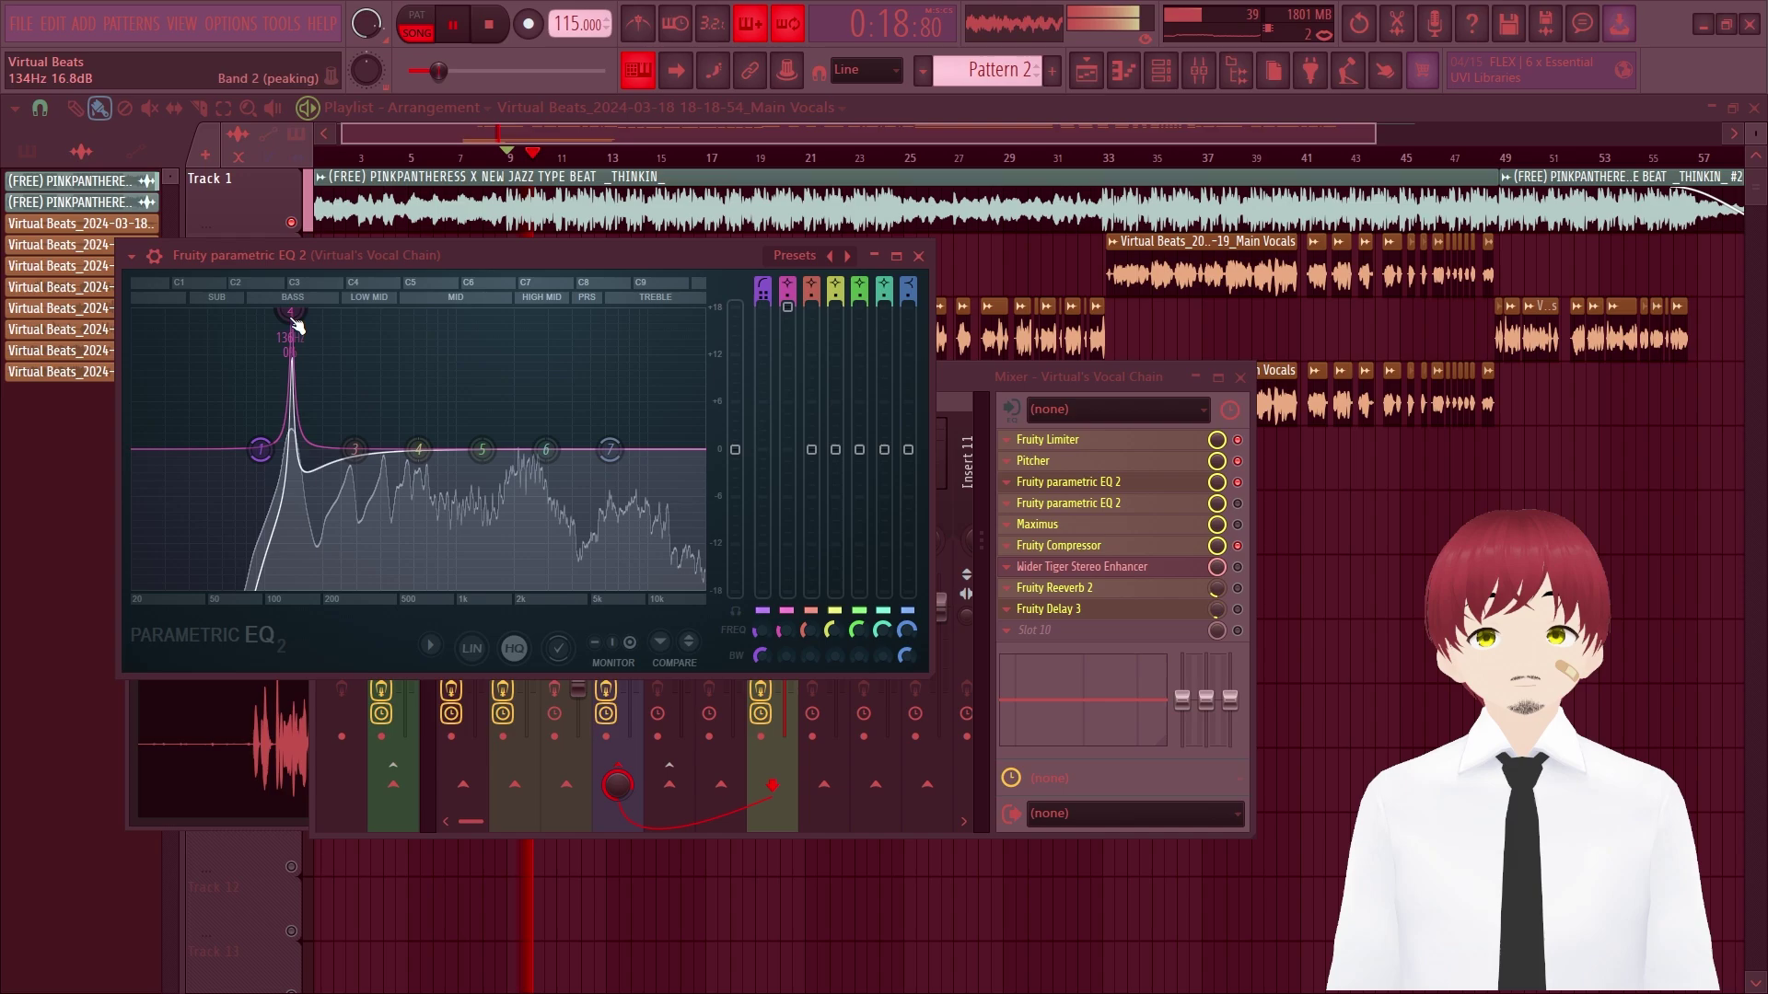
drag(788, 308, 787, 494)
drag(354, 450, 341, 310)
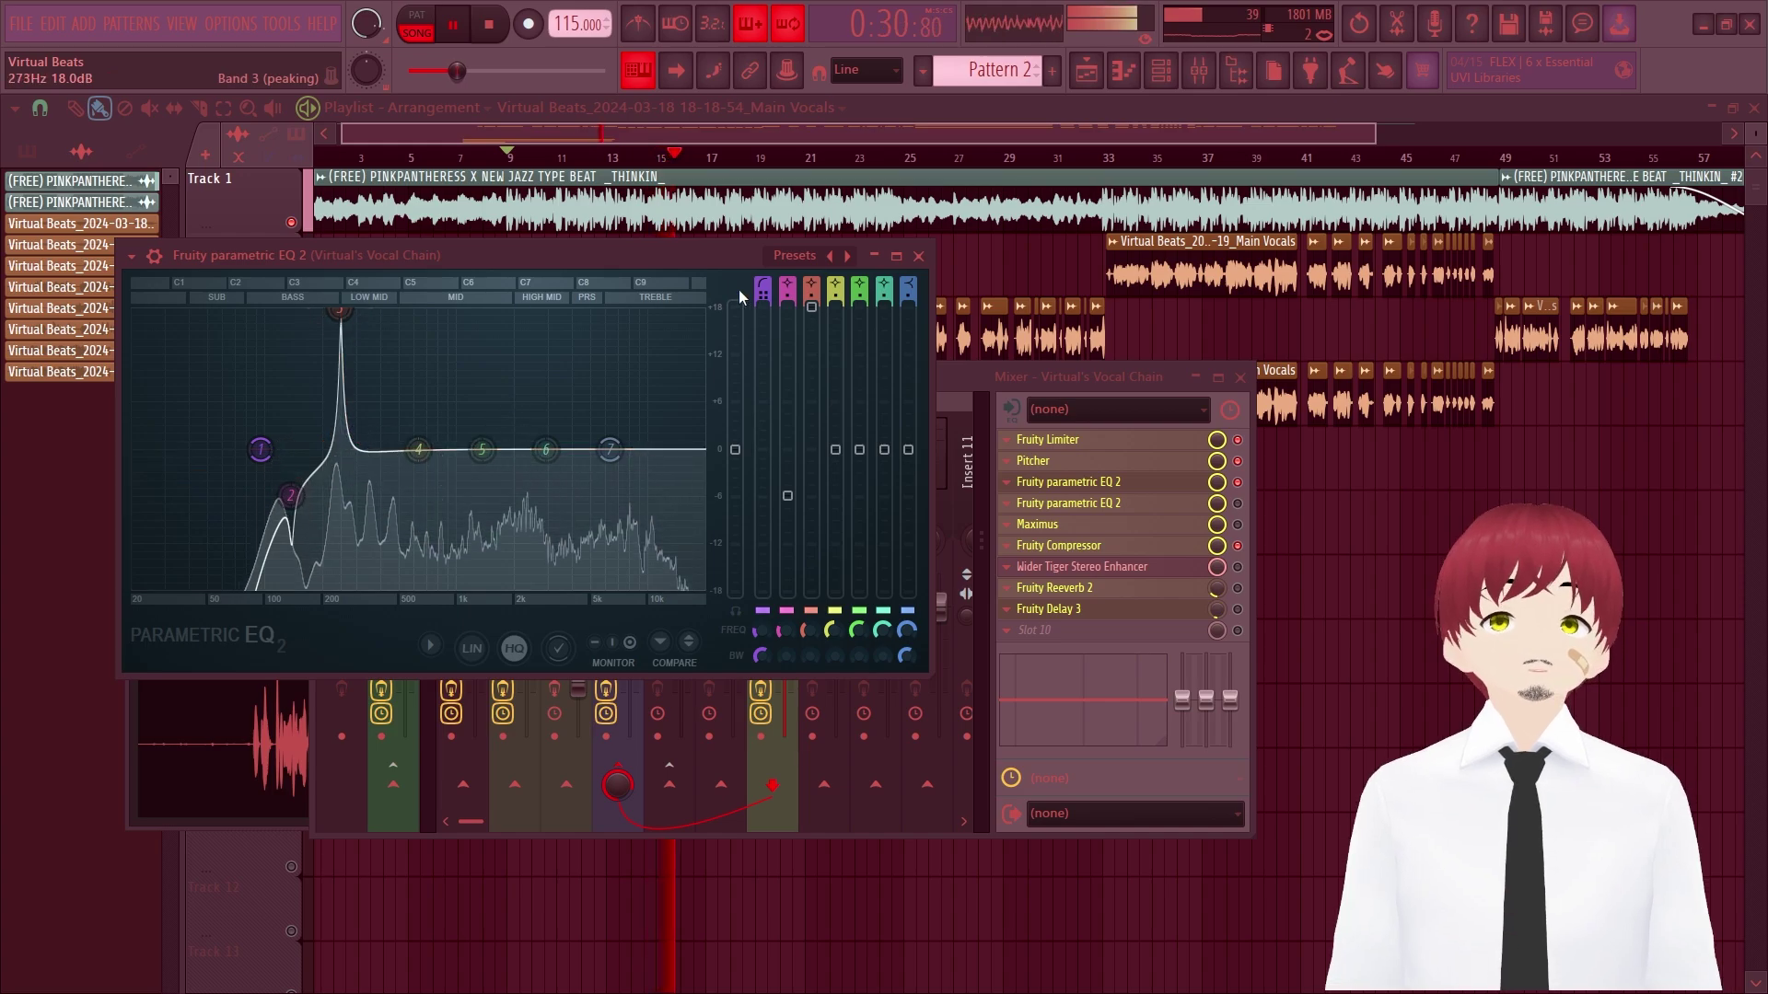
mouse_move(812, 308)
mouse_down()
mouse_move(811, 480)
mouse_move(835, 307)
mouse_up()
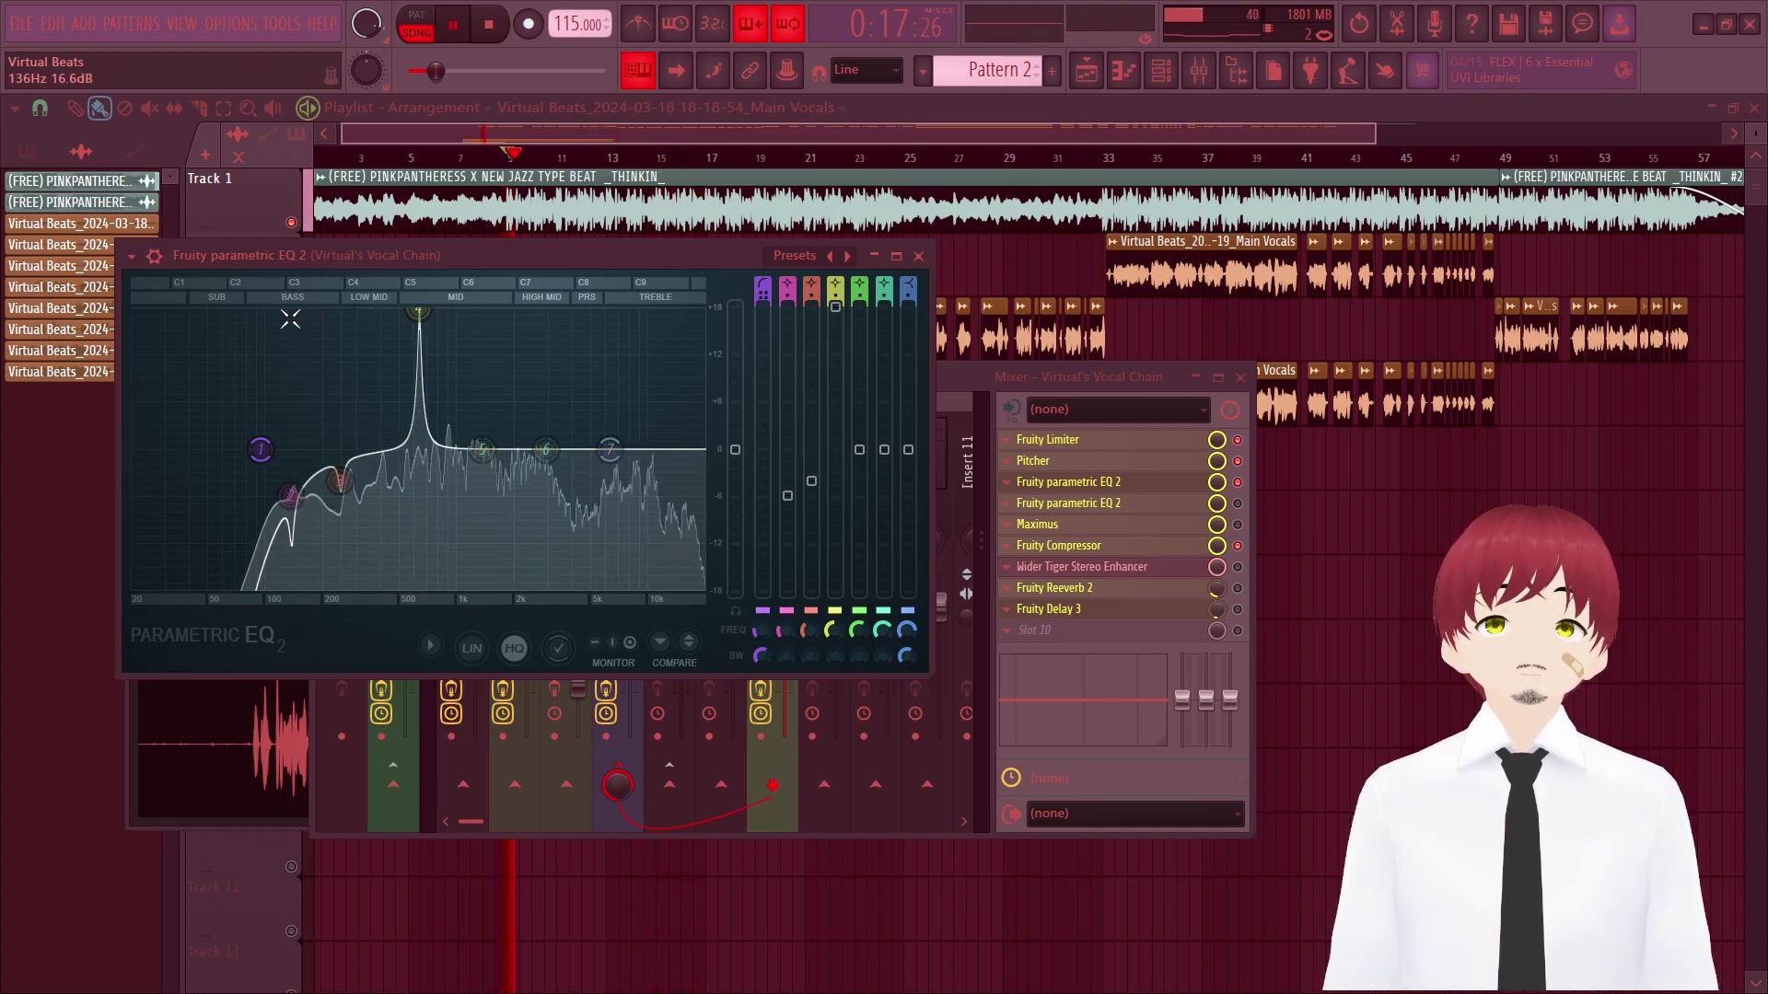
- Sweep the boosted bands 4 and 5 through the mids and cut them slightly at about 1 kHz and 2 kHz
drag(426, 317, 460, 315)
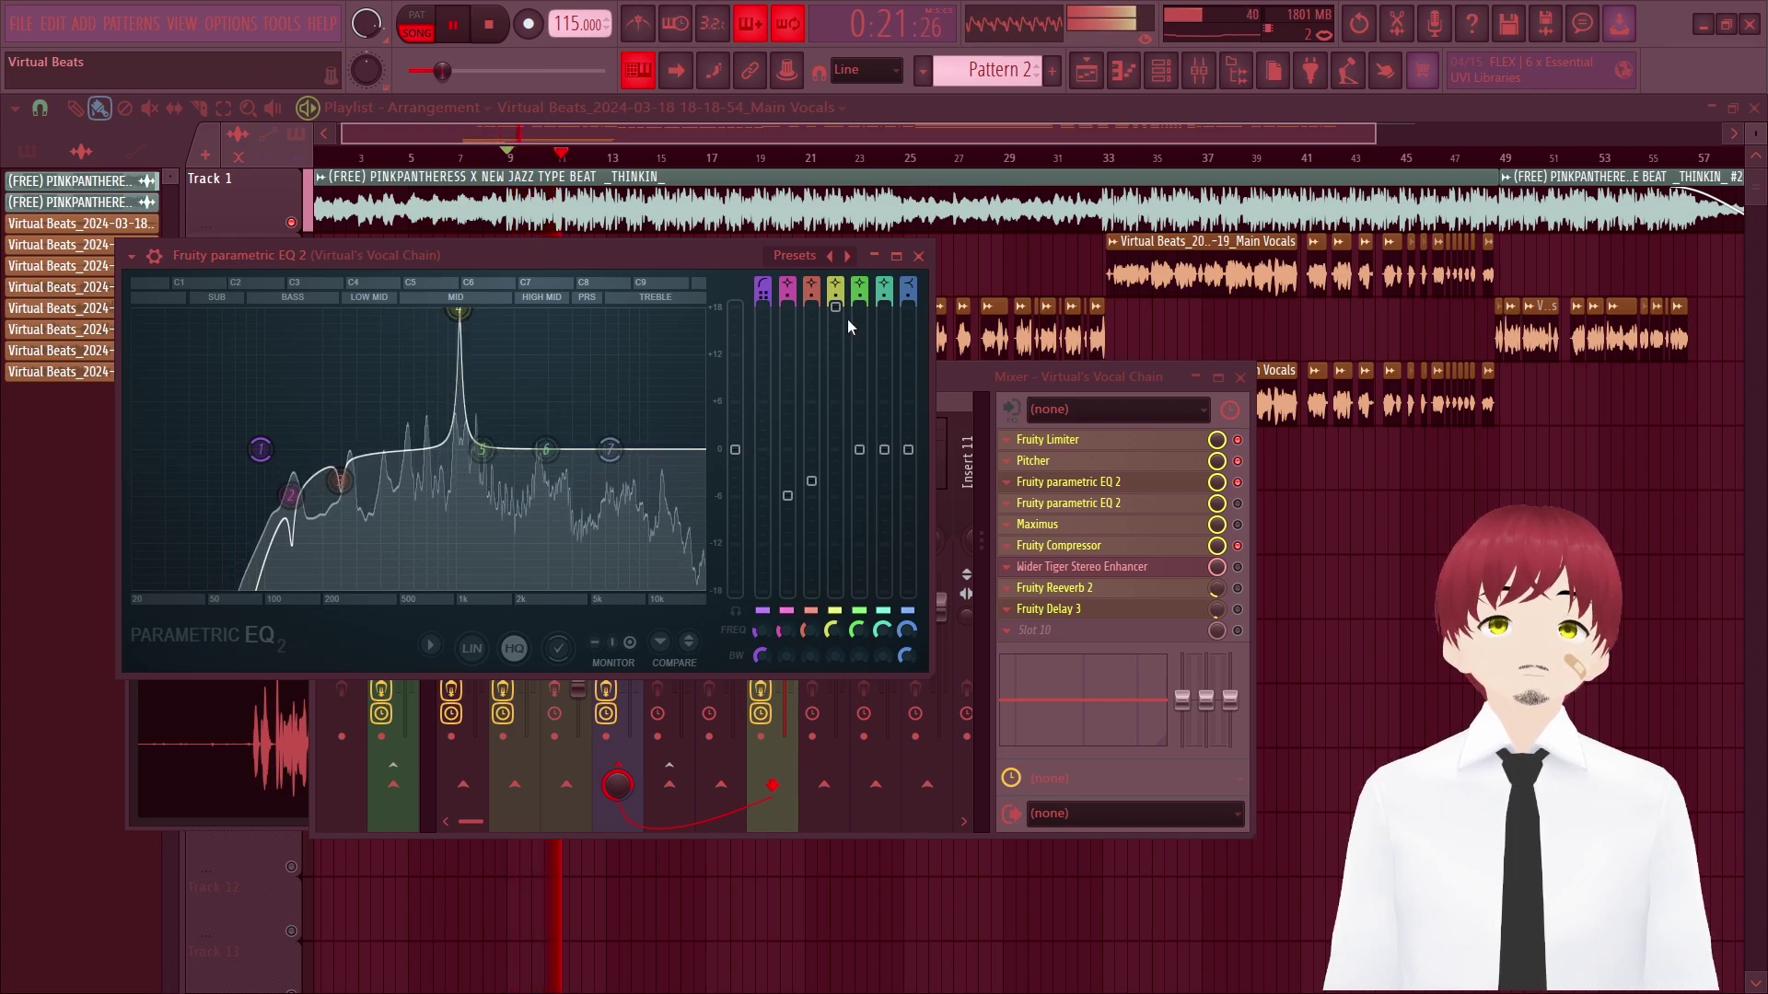
mouse_move(835, 307)
mouse_down()
mouse_move(835, 488)
mouse_move(860, 307)
mouse_up()
drag(492, 318, 517, 469)
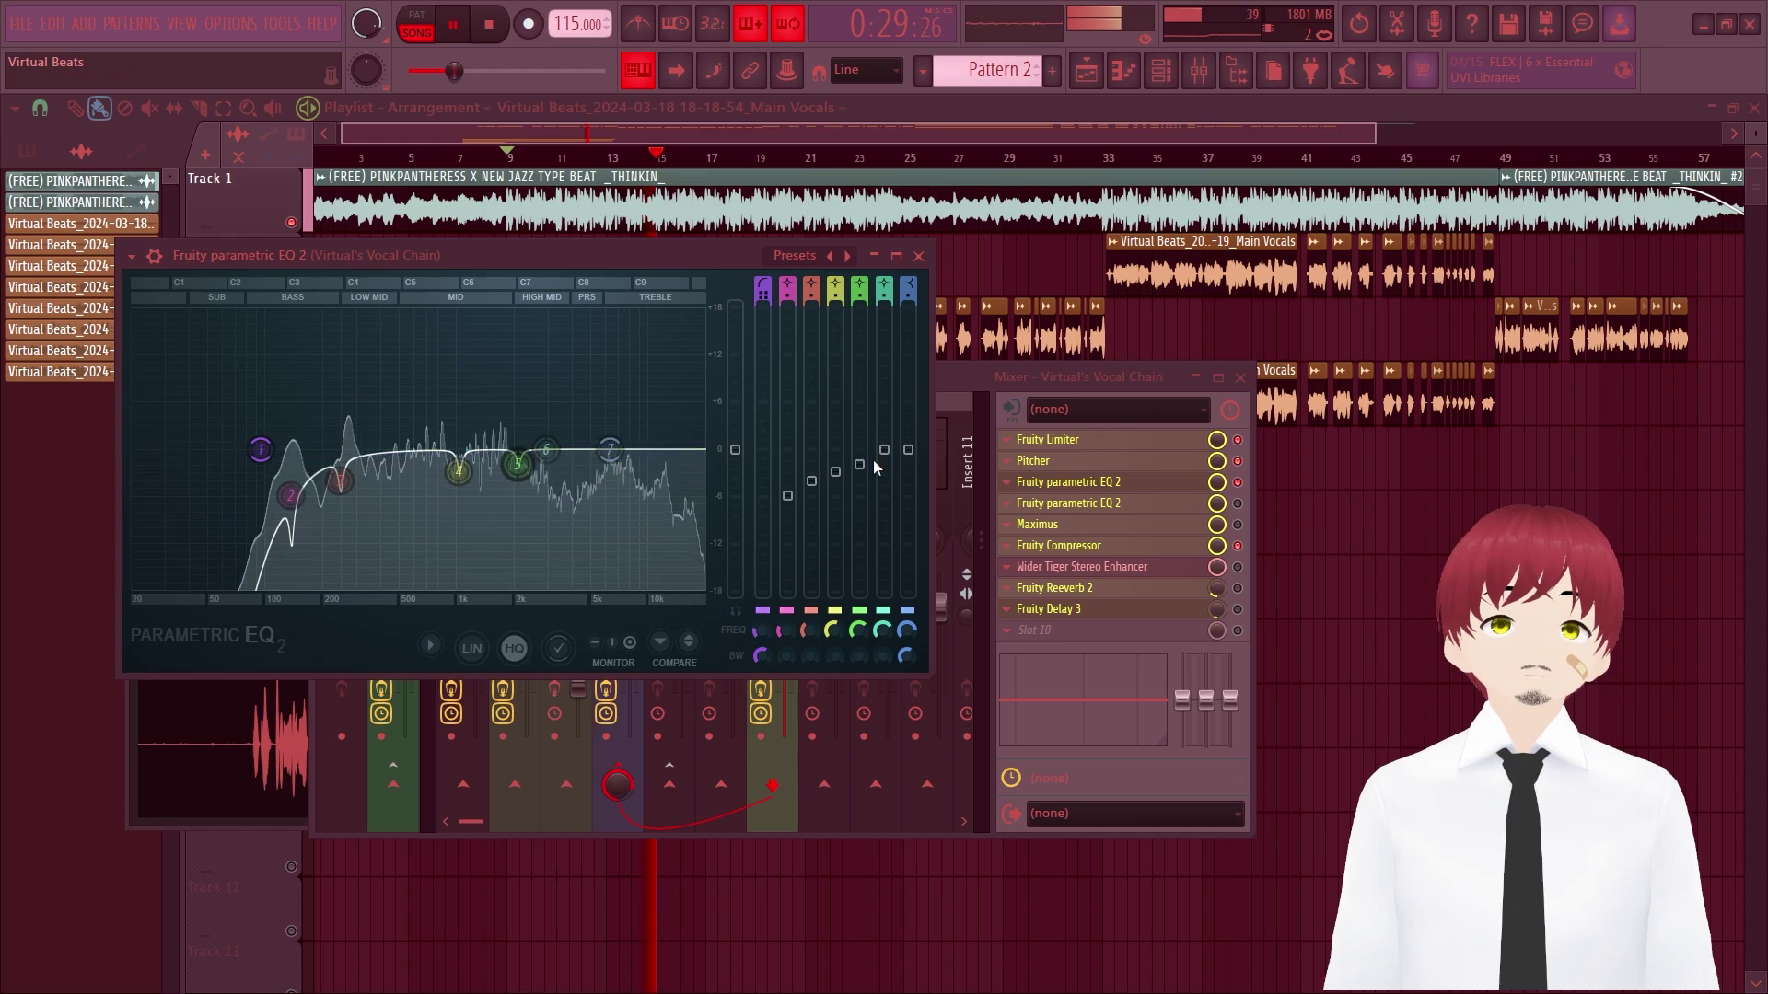
- Boost band 6 to 18 dB, sweep it to about 4 kHz, and stop playback before lowering it to a slight cut
drag(884, 449, 884, 307)
drag(546, 310, 573, 311)
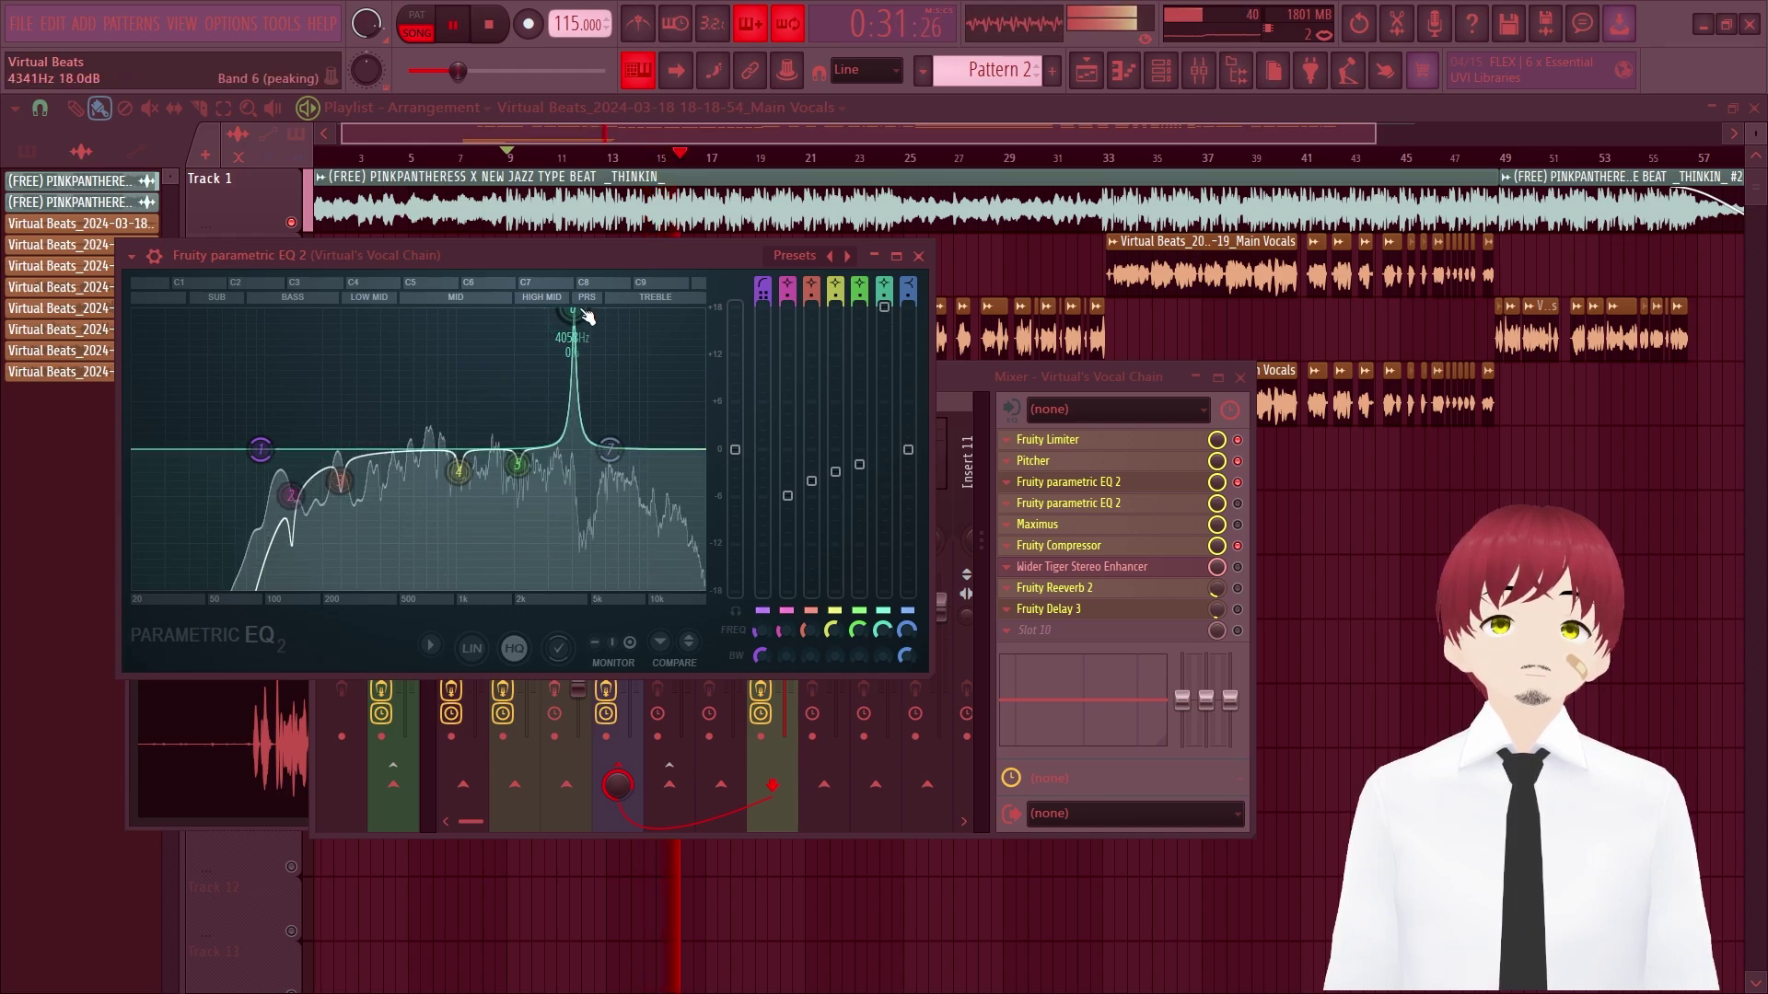
key(space)
drag(884, 306, 884, 457)
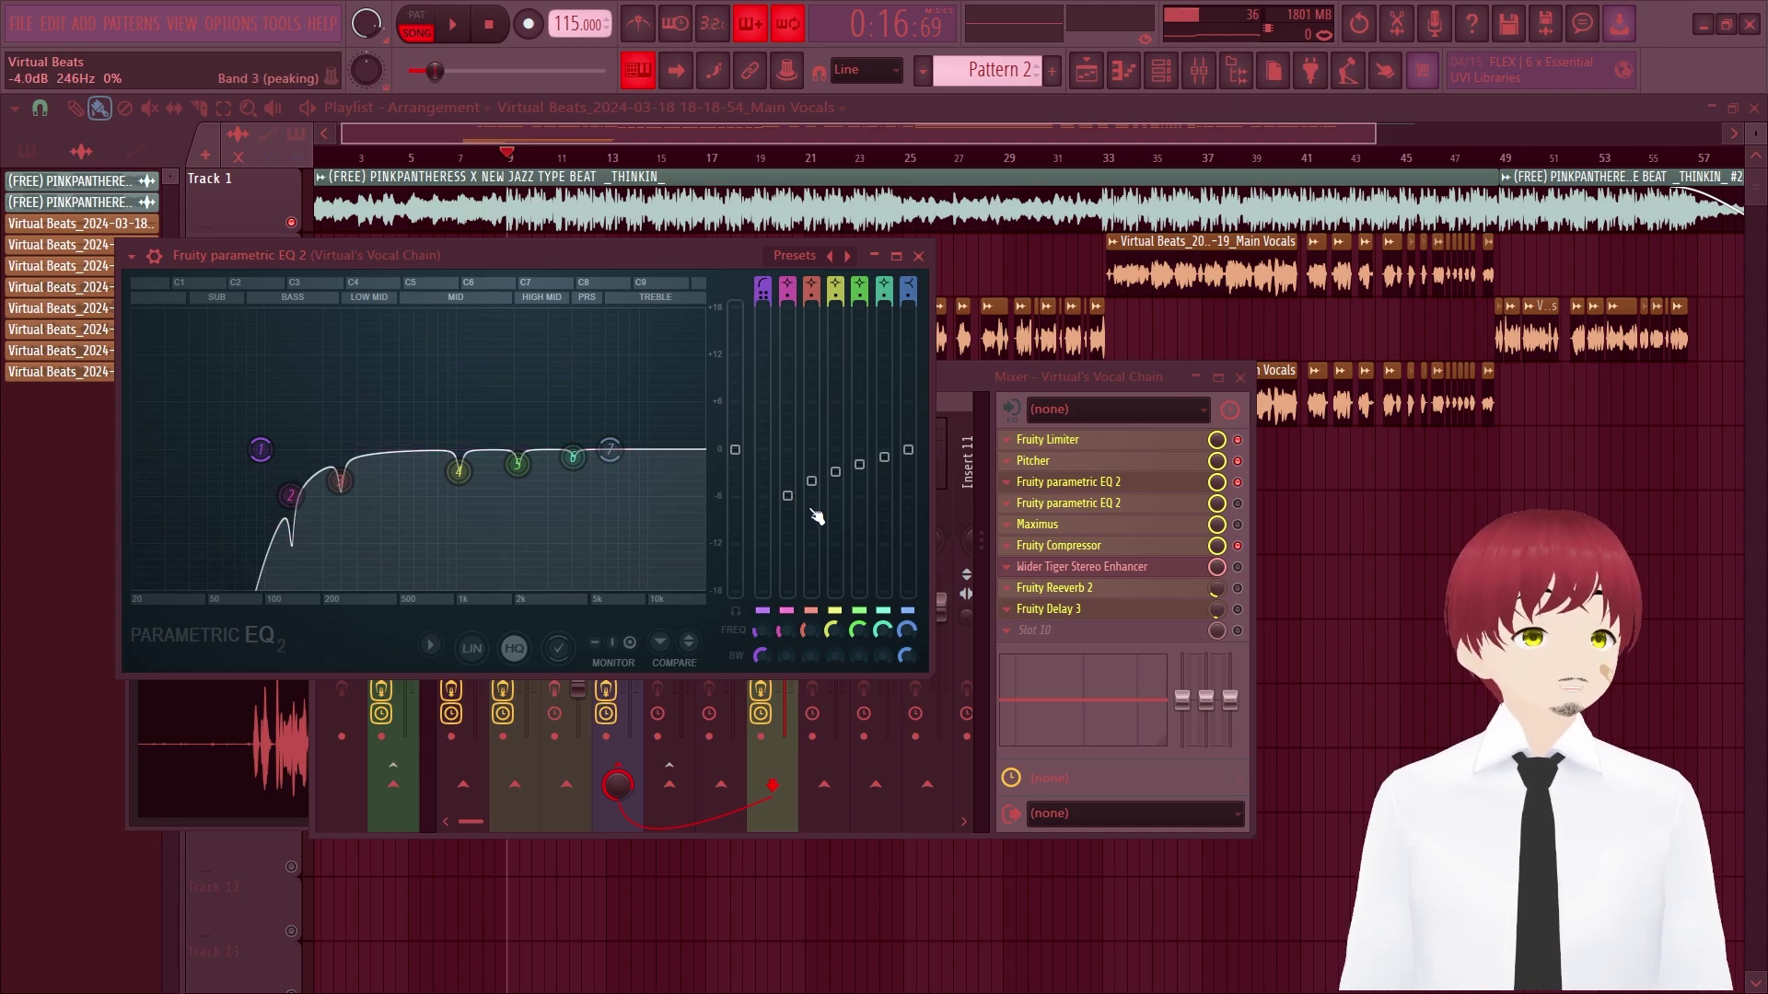
- Soften band 1's high-pass slope and, after trying deeper cuts, set band 2's cut to about 6 dB
drag(790, 502, 790, 513)
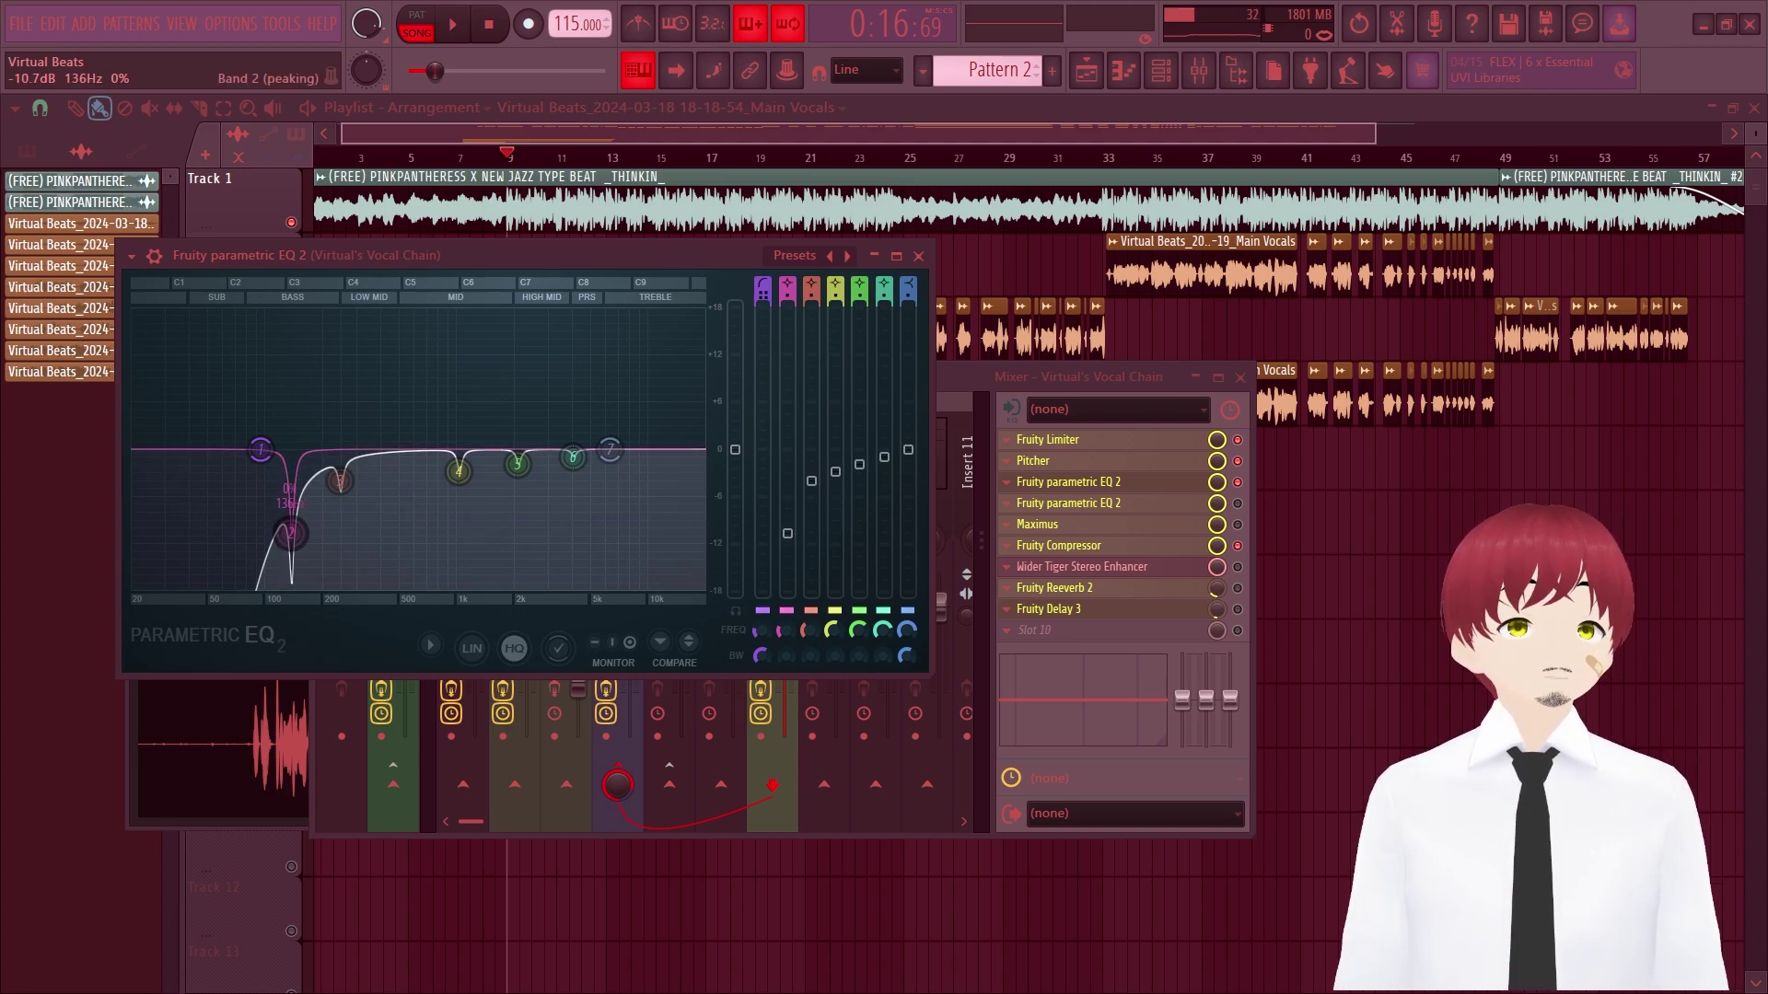
drag(787, 533, 787, 507)
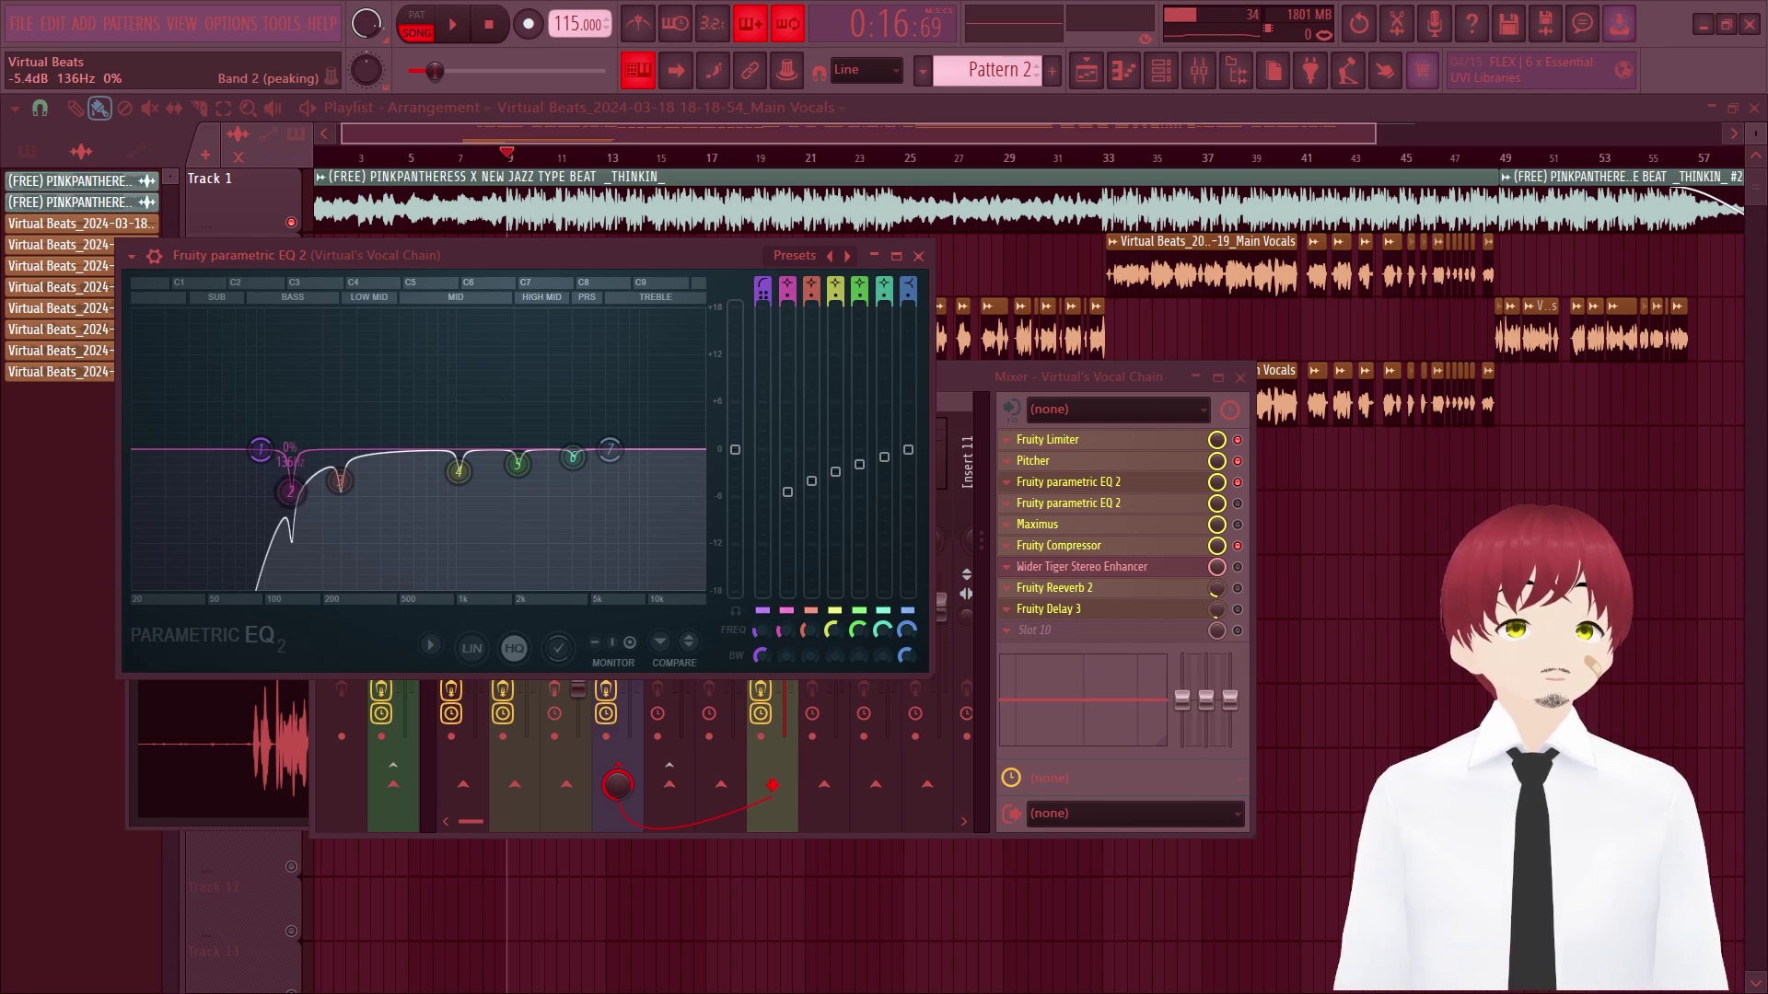
drag(290, 518, 290, 532)
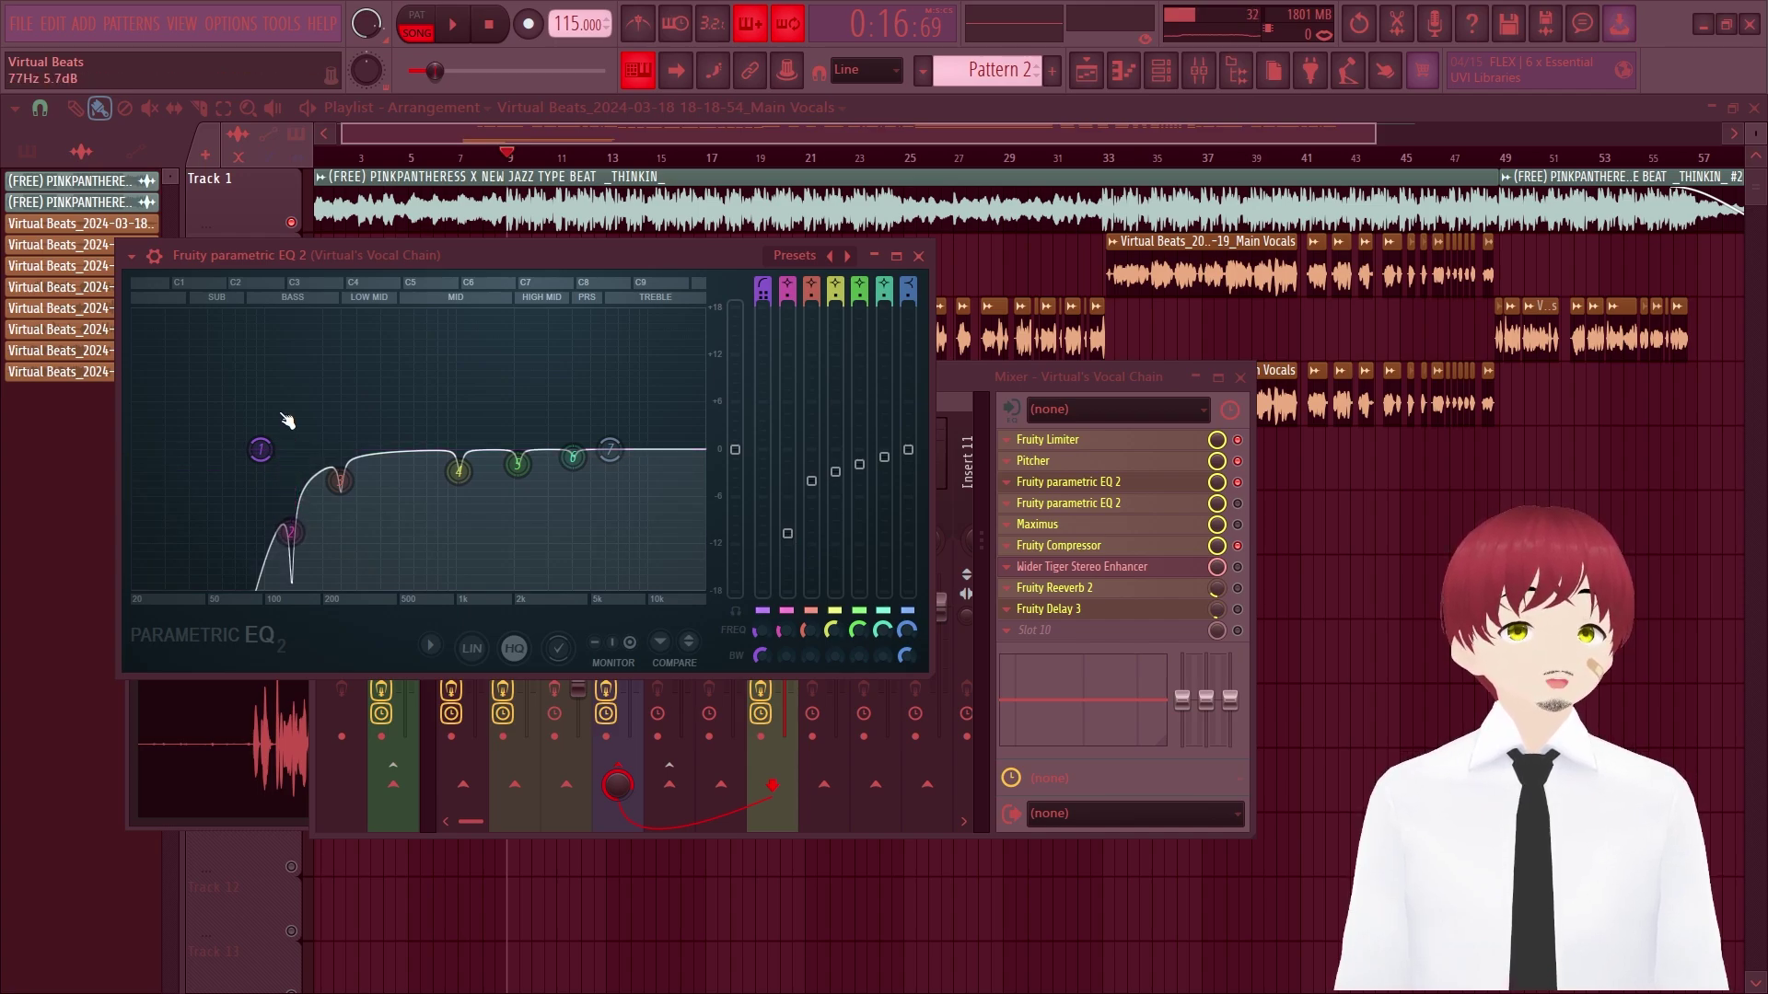
scroll(261, 449, down, 3)
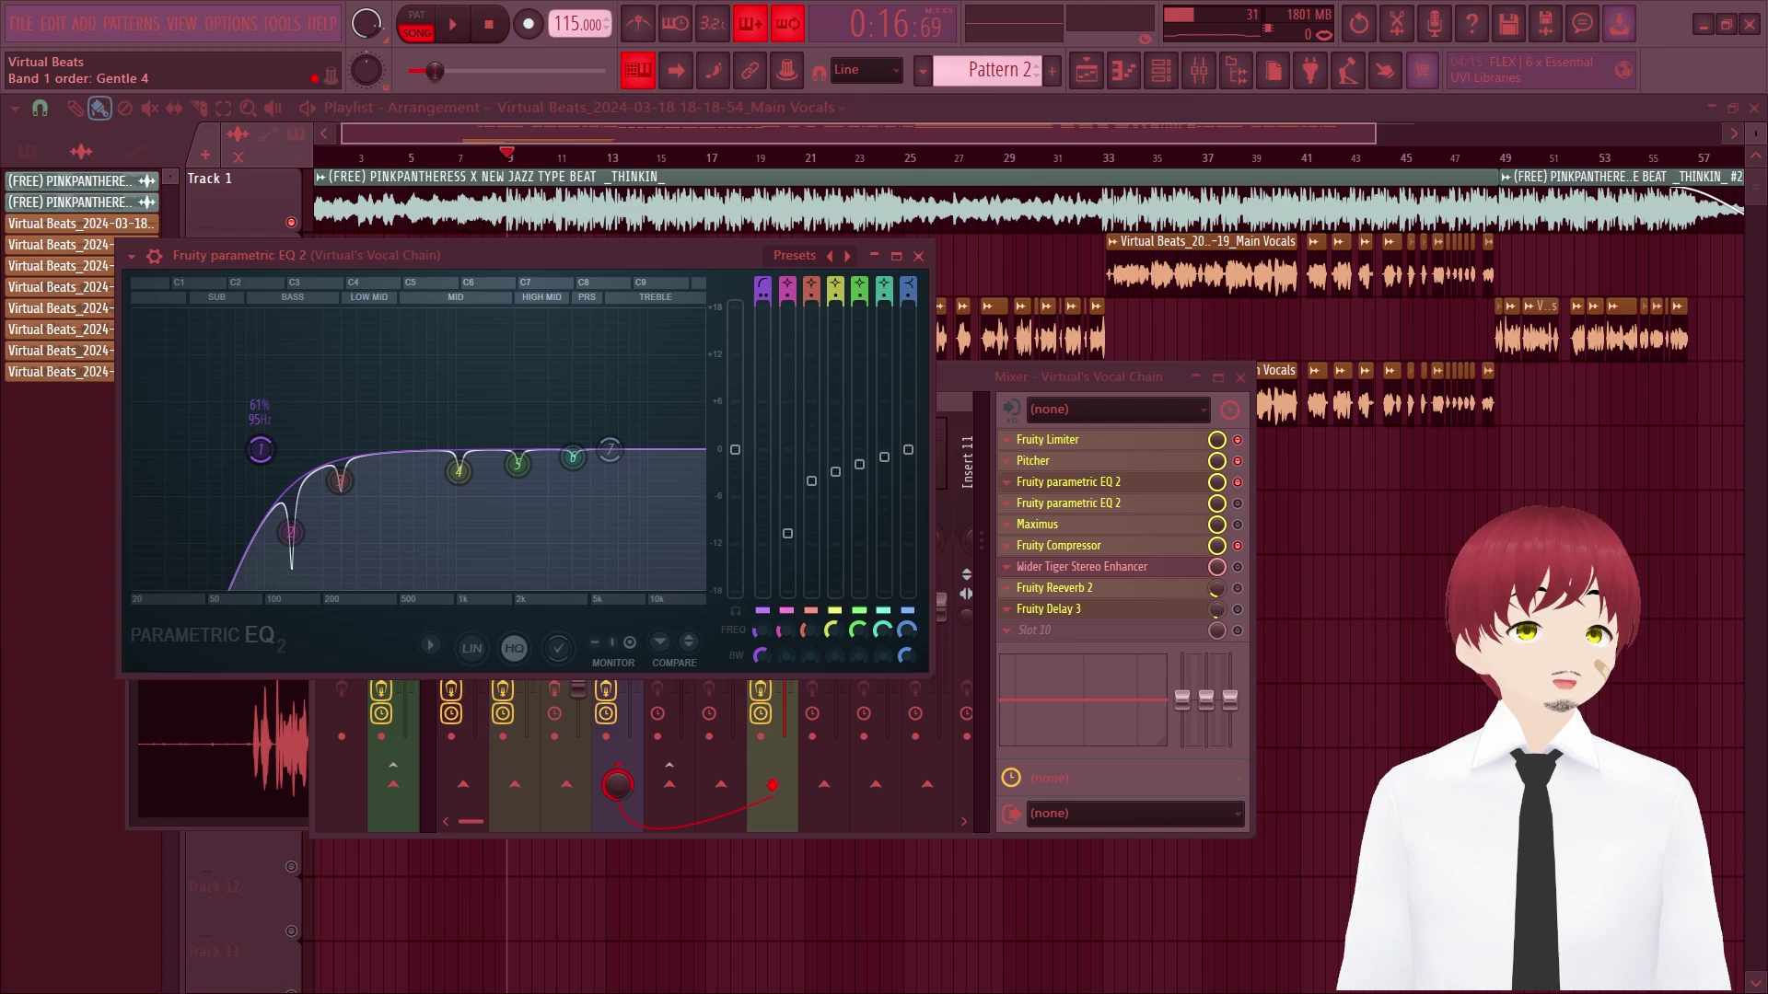
scroll(261, 449, up, 2)
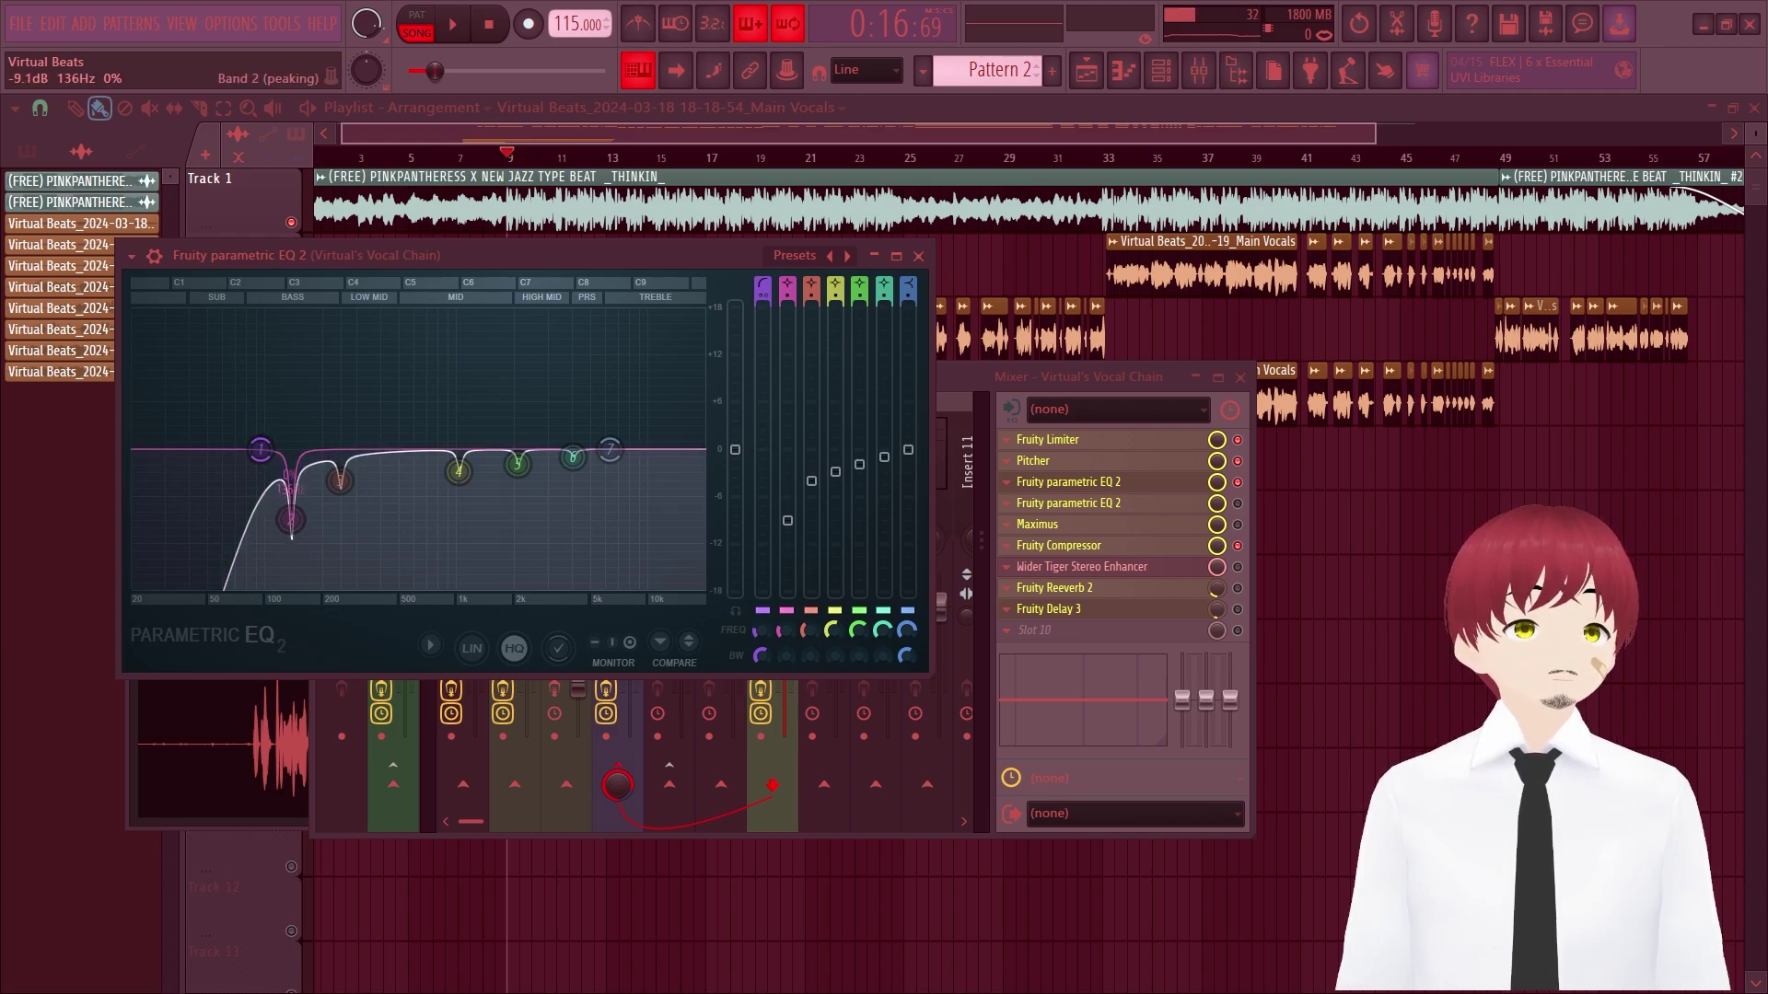
drag(291, 533, 291, 498)
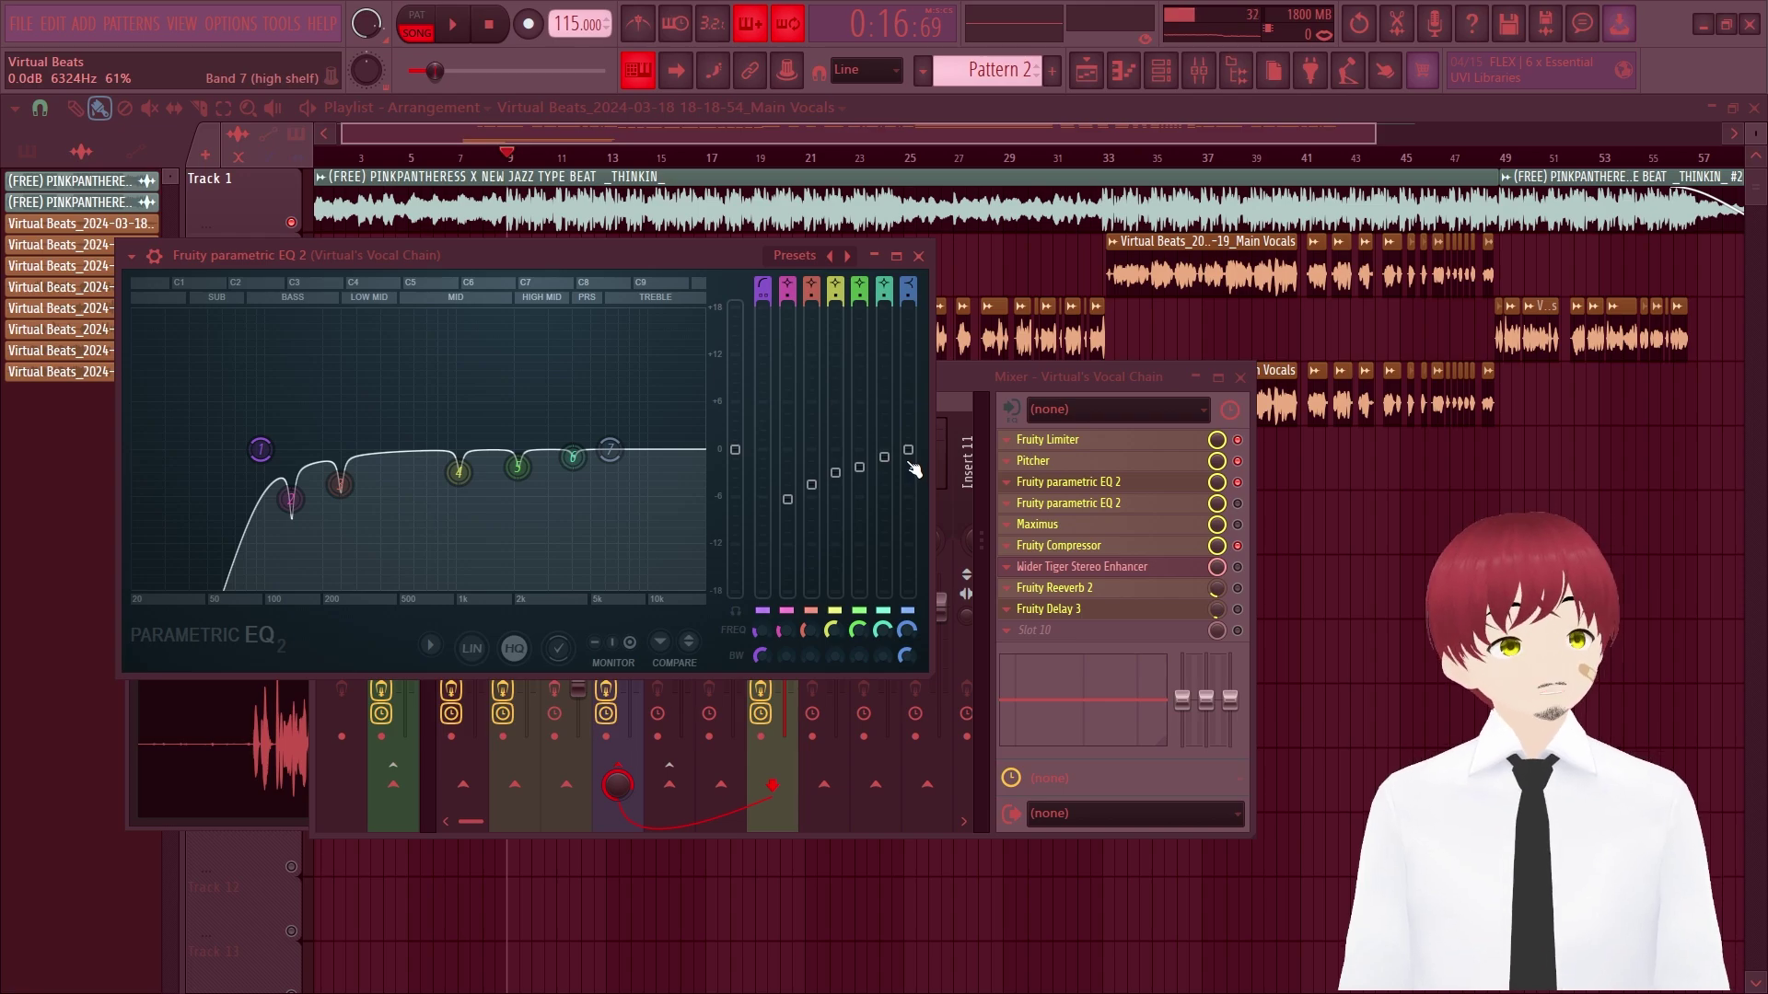
- Open the second Fruity parametric EQ 2 in the vocal chain to examine its curve, and close the first one
click(1168, 512)
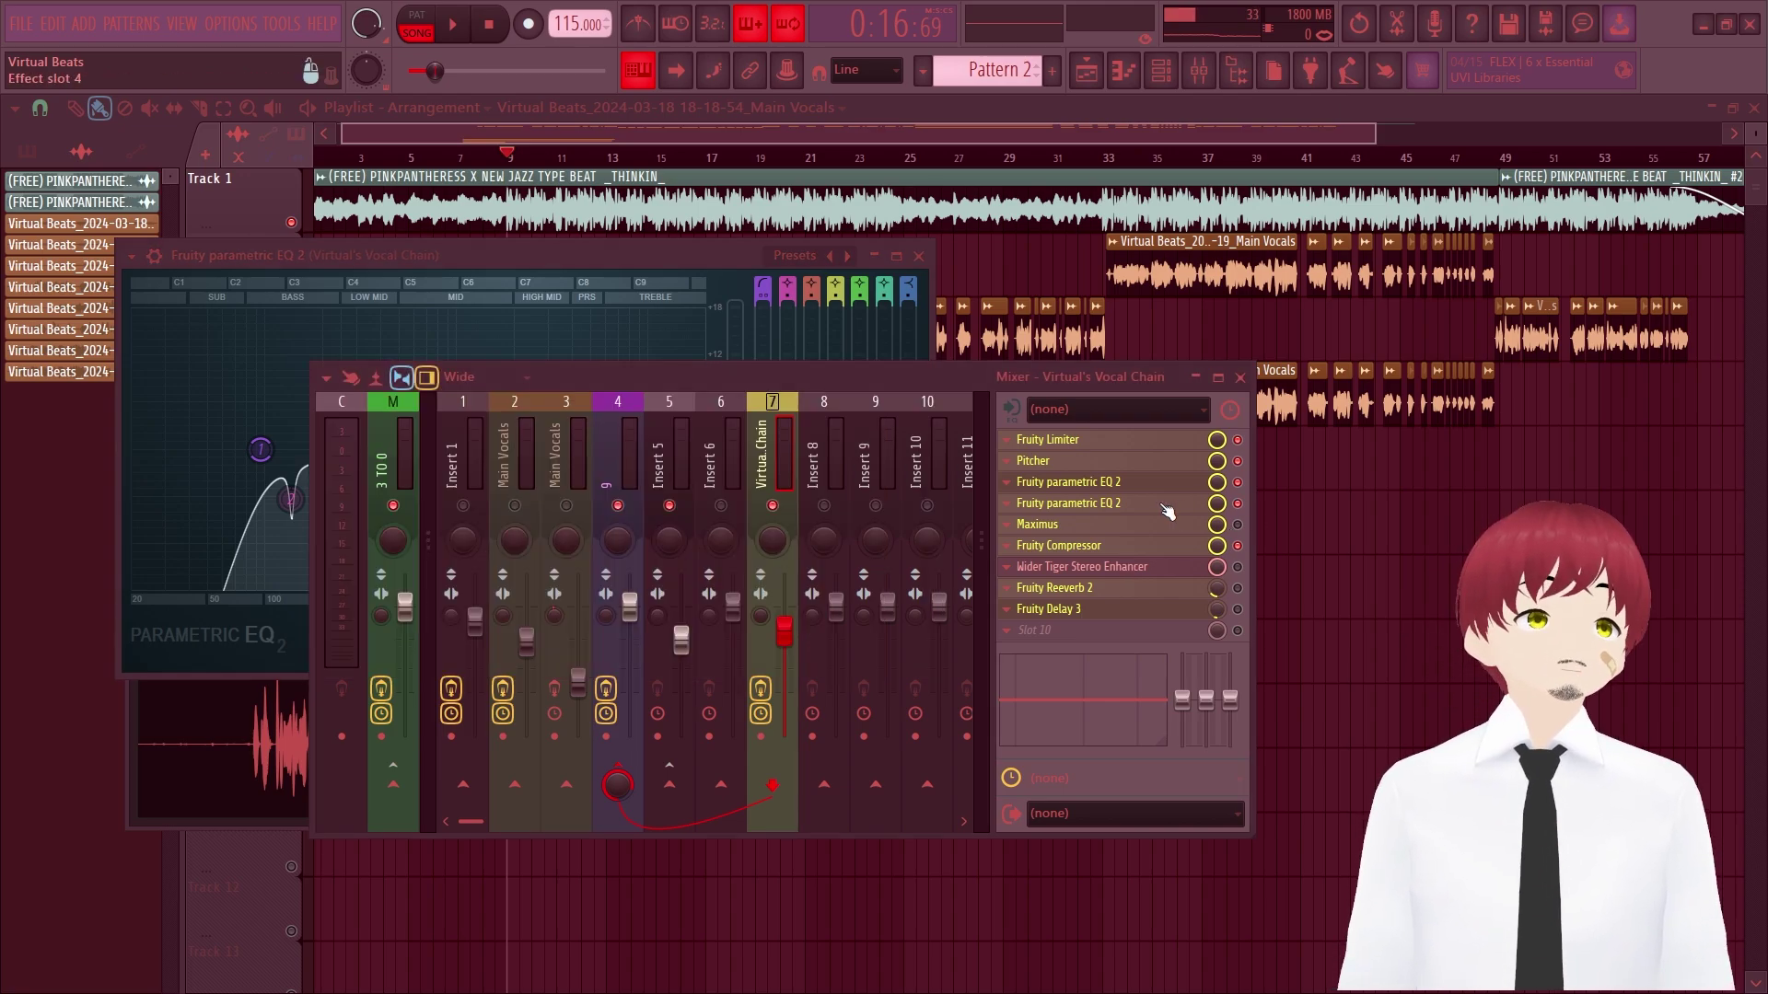
click(1168, 512)
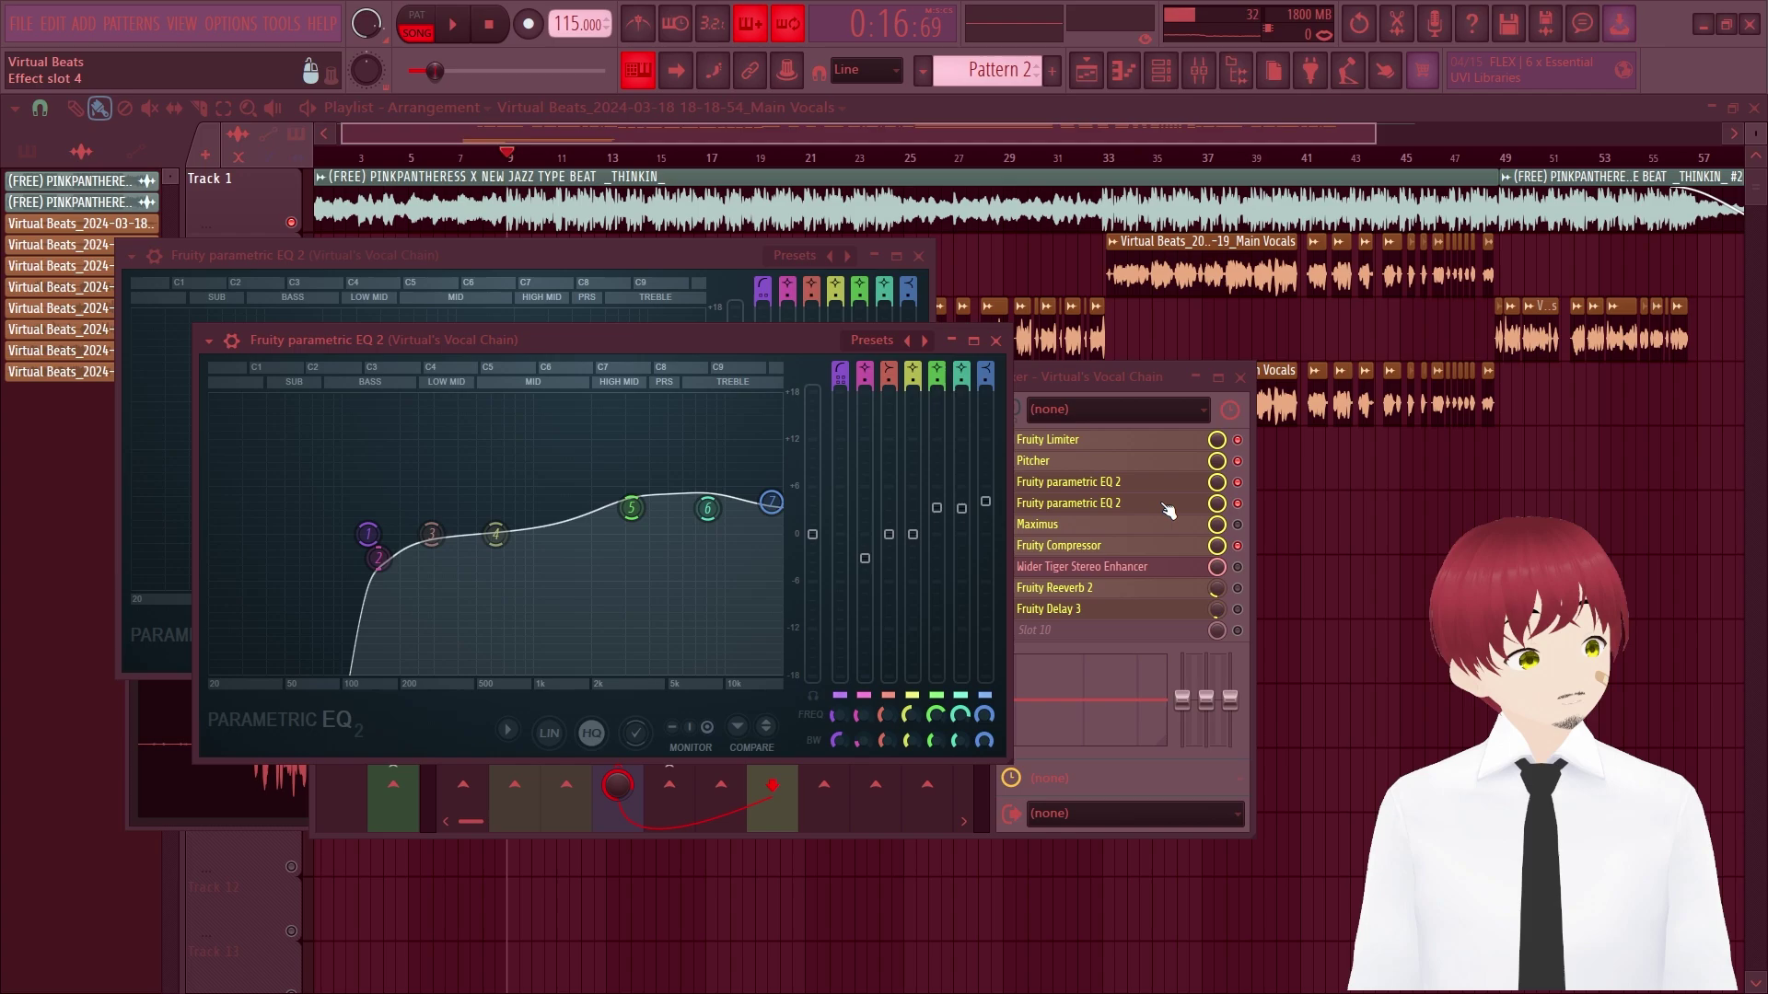
click(1110, 488)
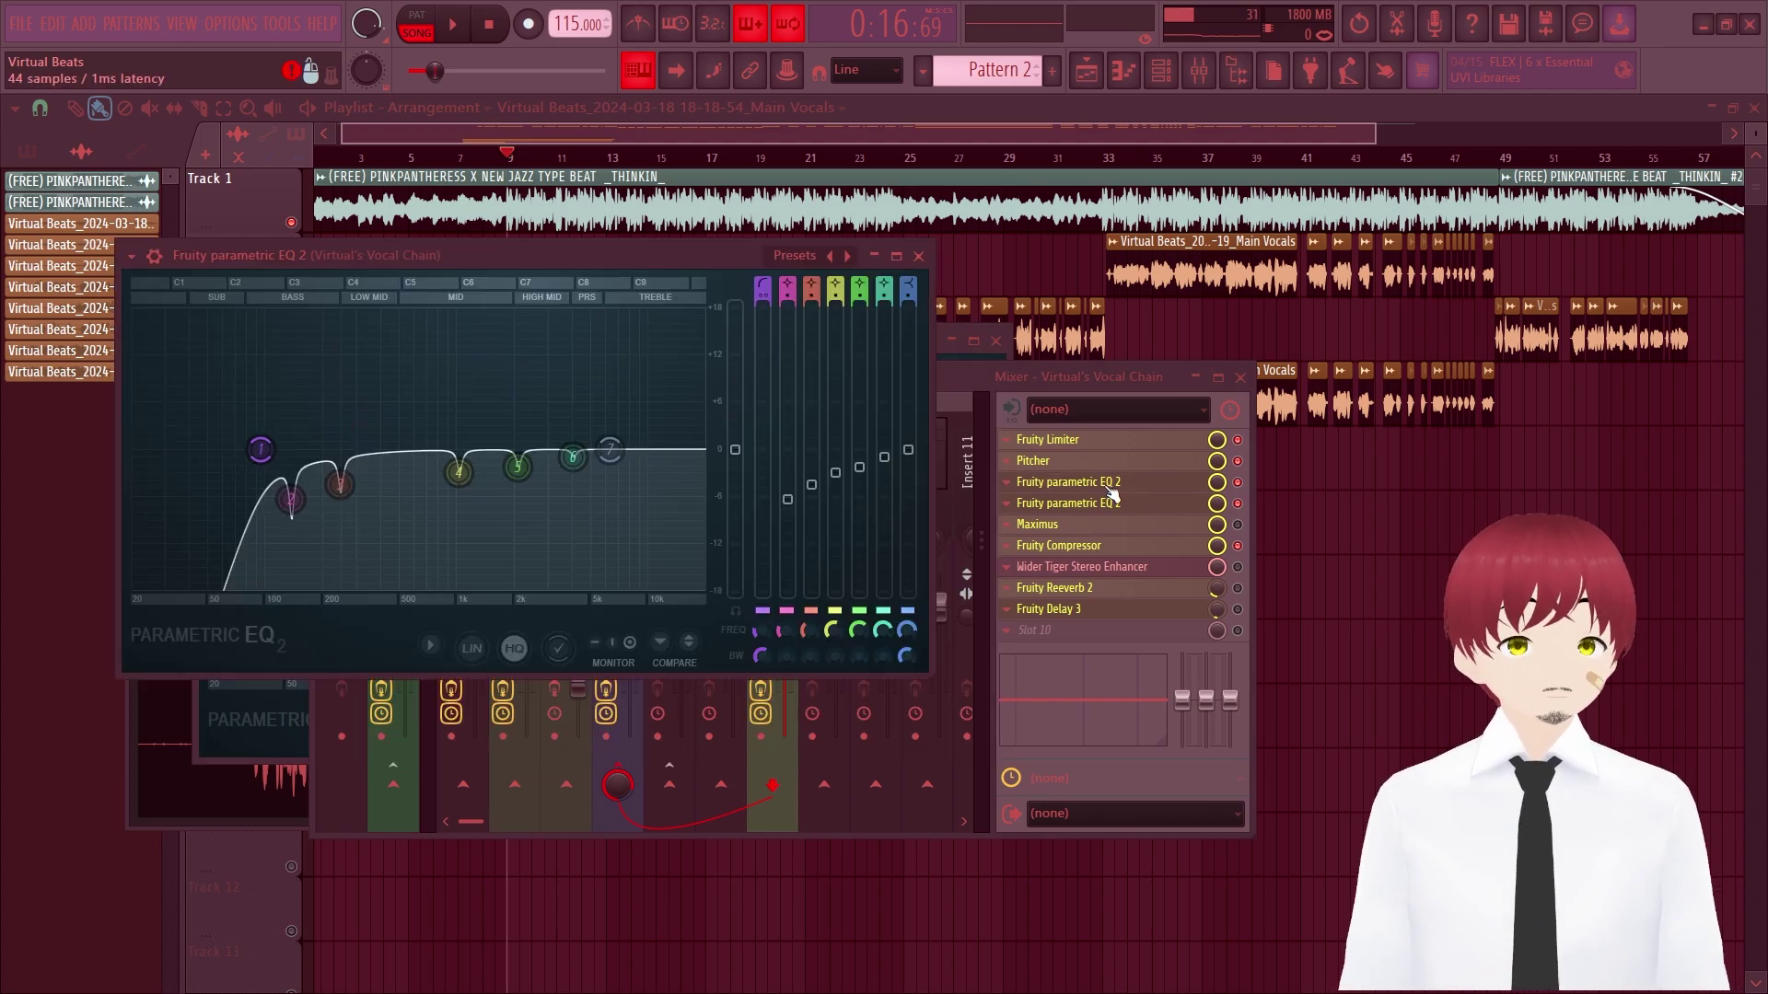
click(1110, 491)
click(1116, 503)
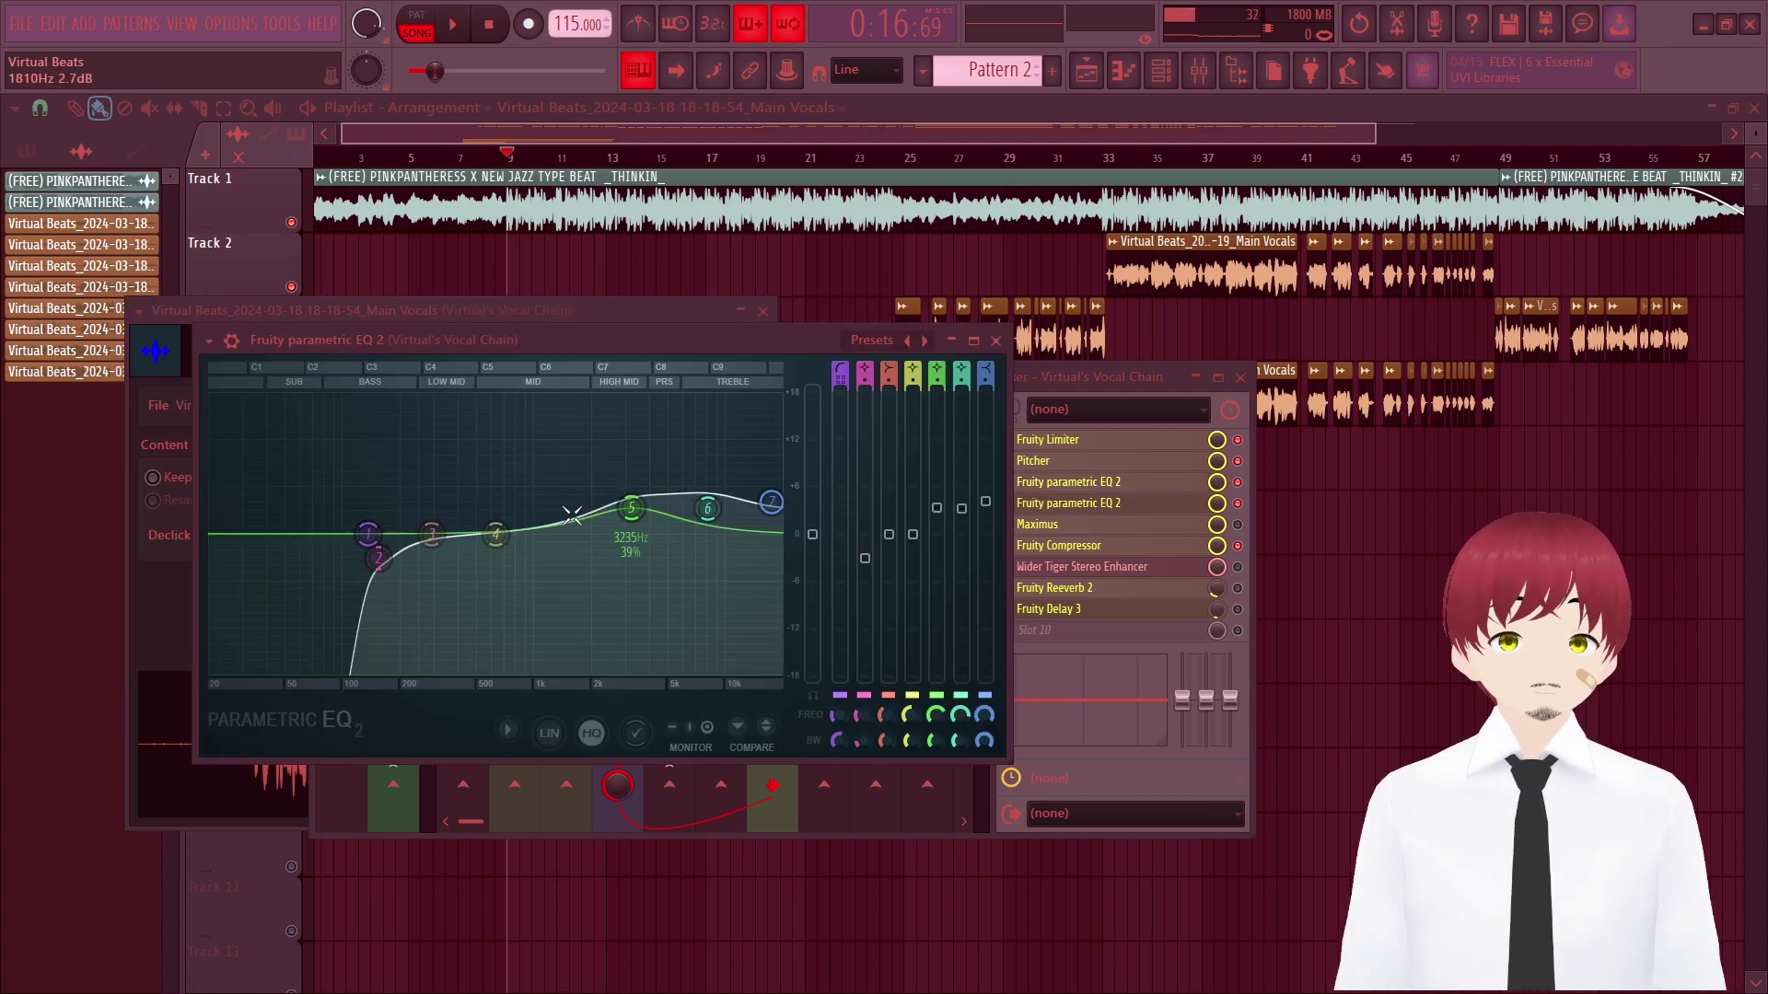
- Review both Fruity parametric EQ 2 curves, toggle the second EQ's slot, and audition the vocal with that EQ's analyzer open
click(1139, 489)
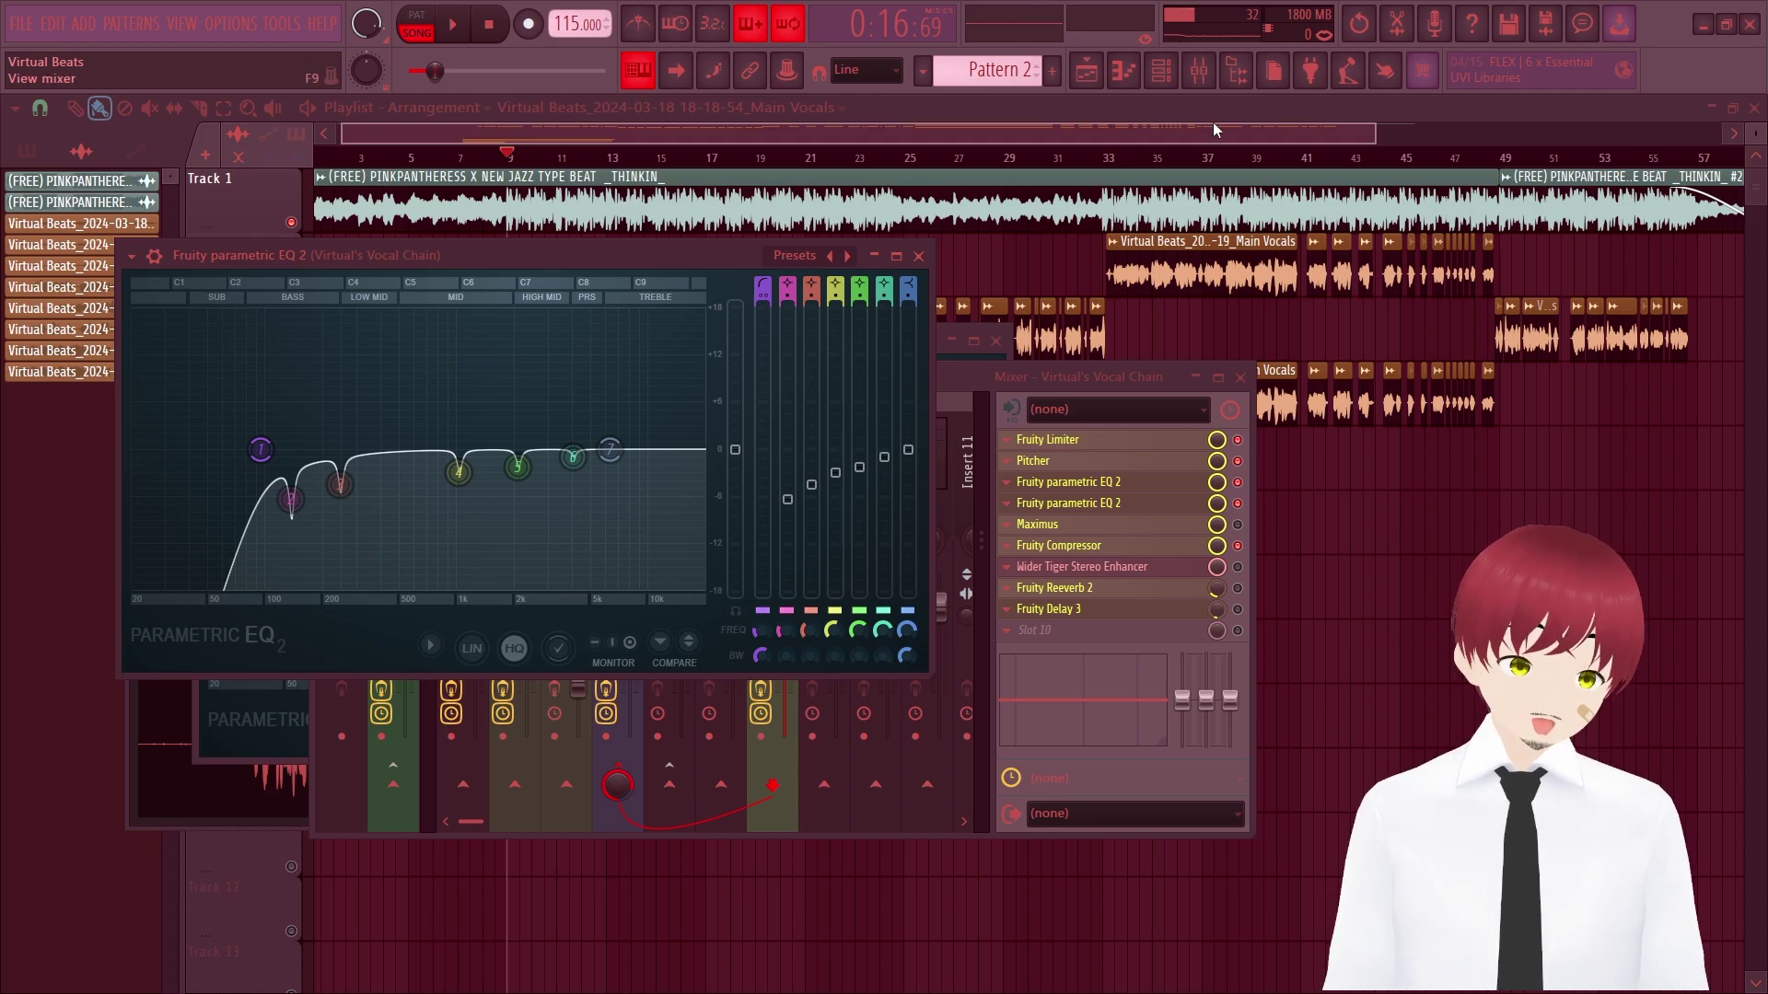
click(1129, 505)
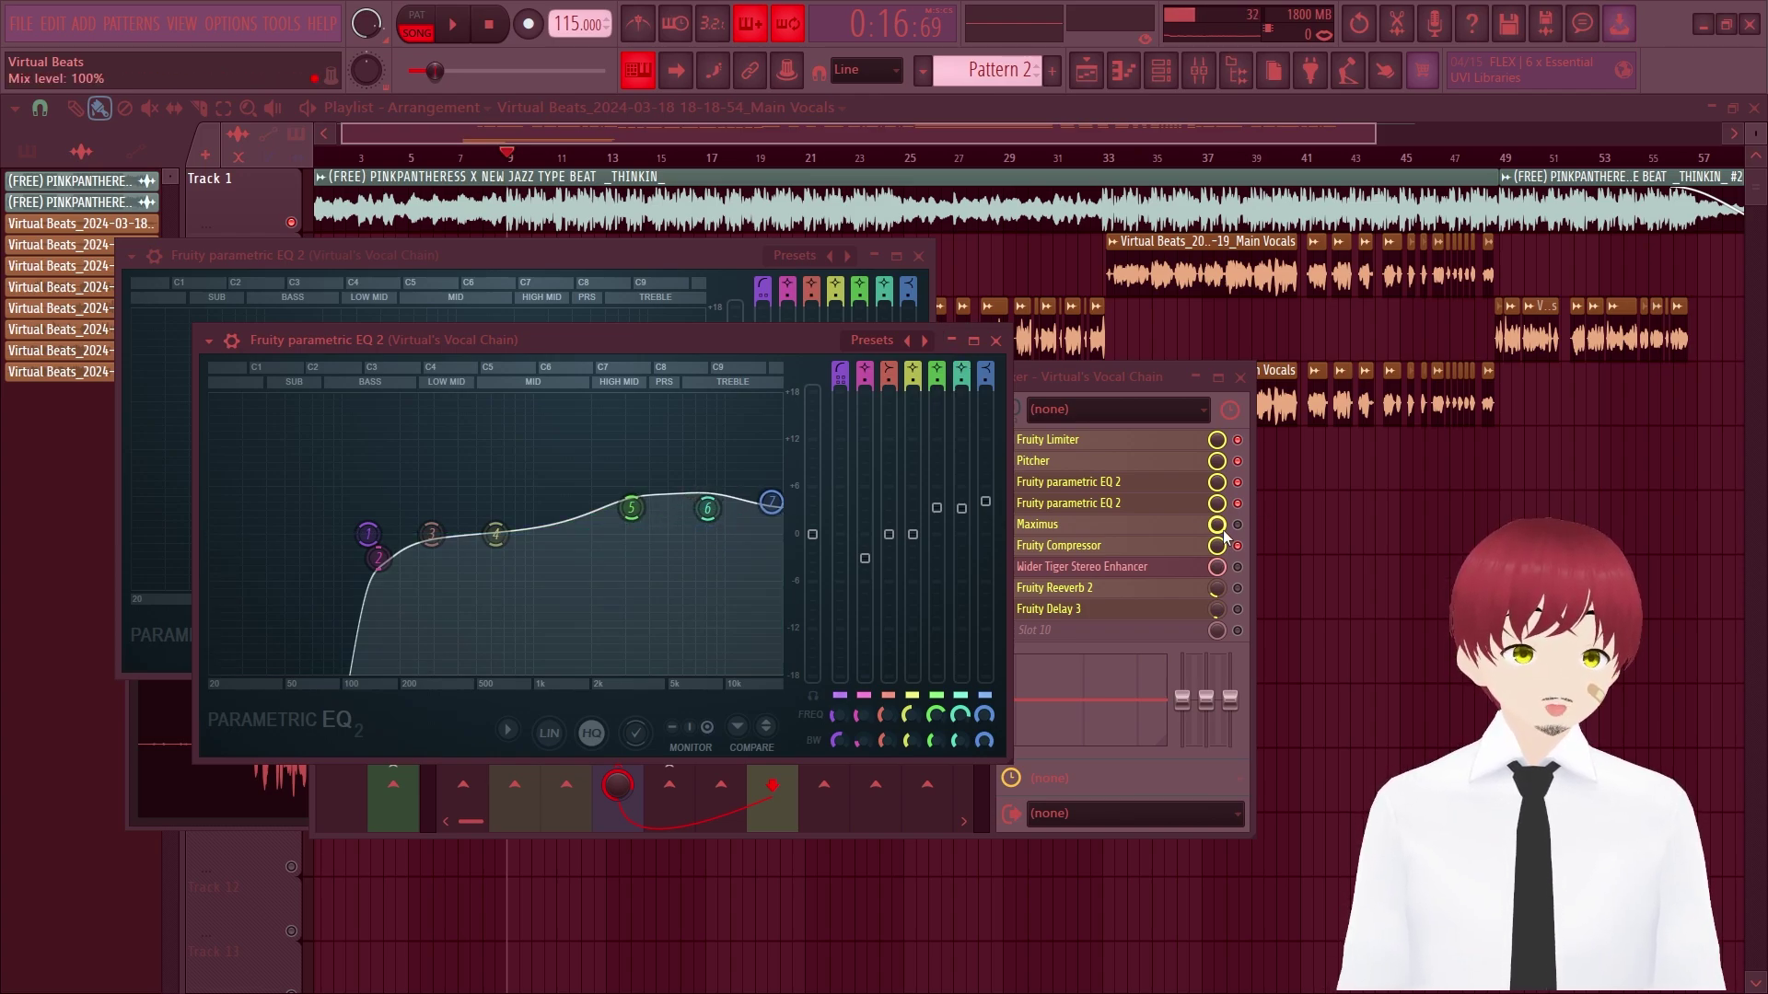
click(1237, 504)
key(space)
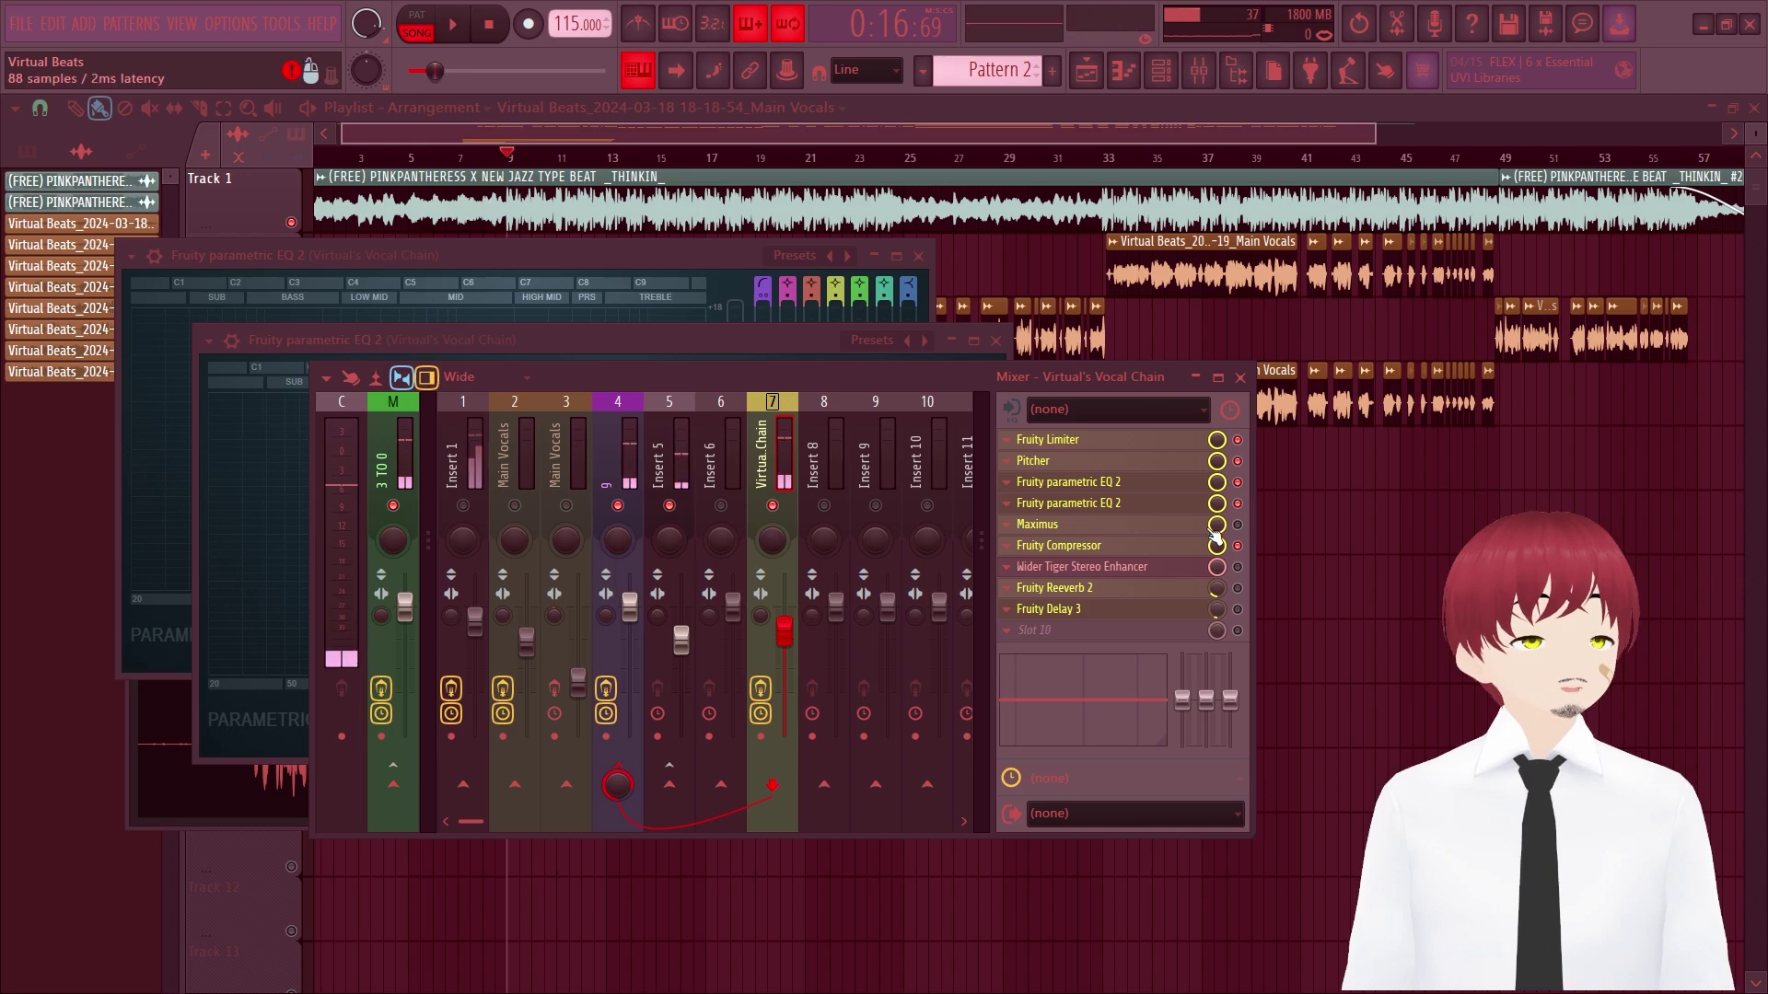
key(space)
click(1143, 505)
key(space)
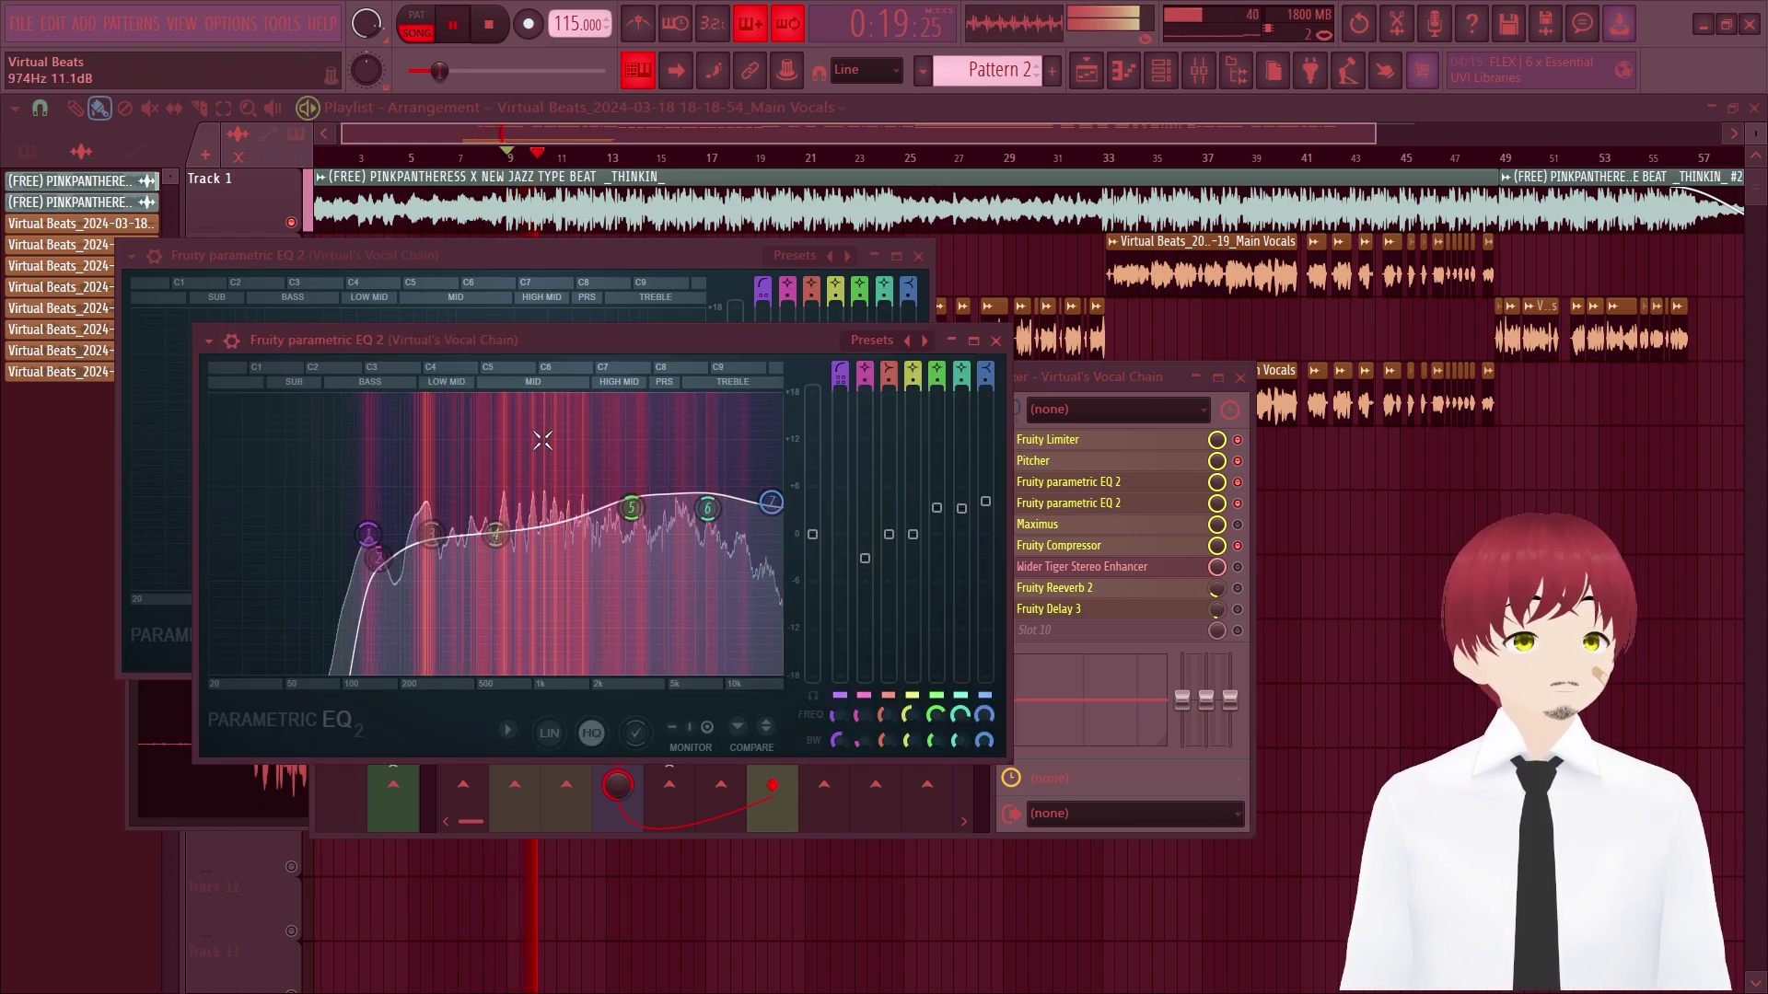
click(1011, 350)
key(space)
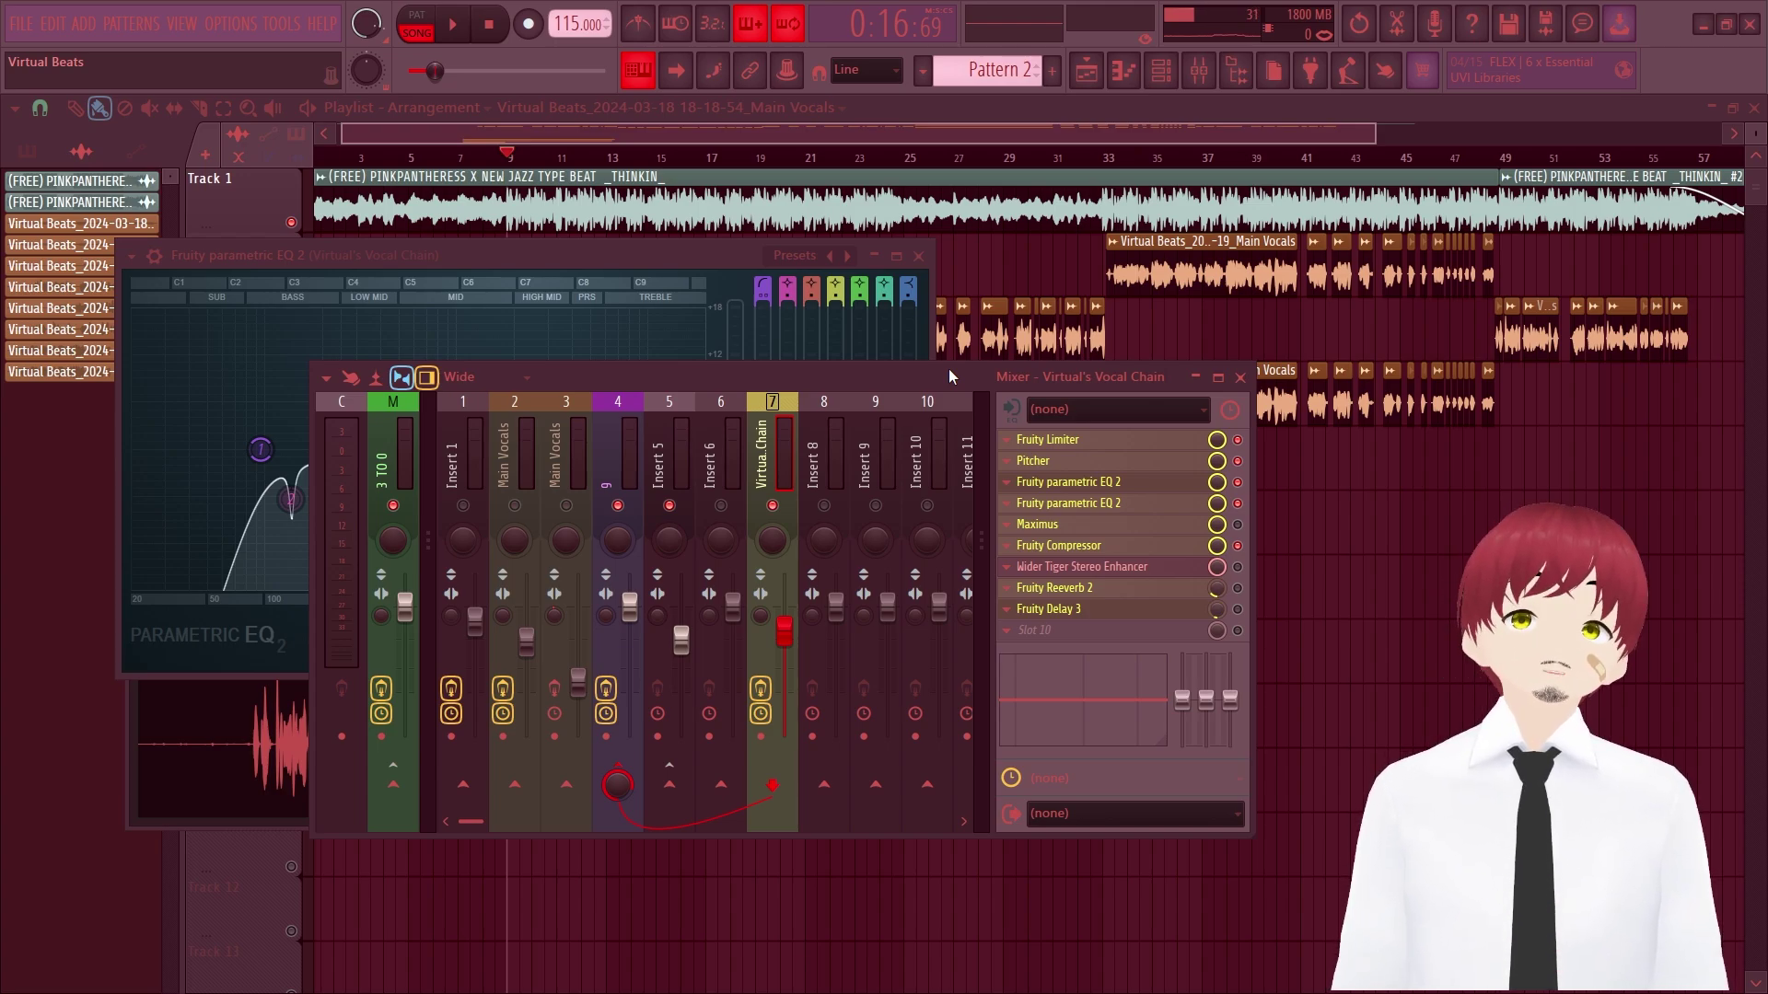
- Play the vocal while watching the Current track's meter, and try different Virtual's Vocal Chain fader levels, up to 100% (0.0 dB)
click(339, 499)
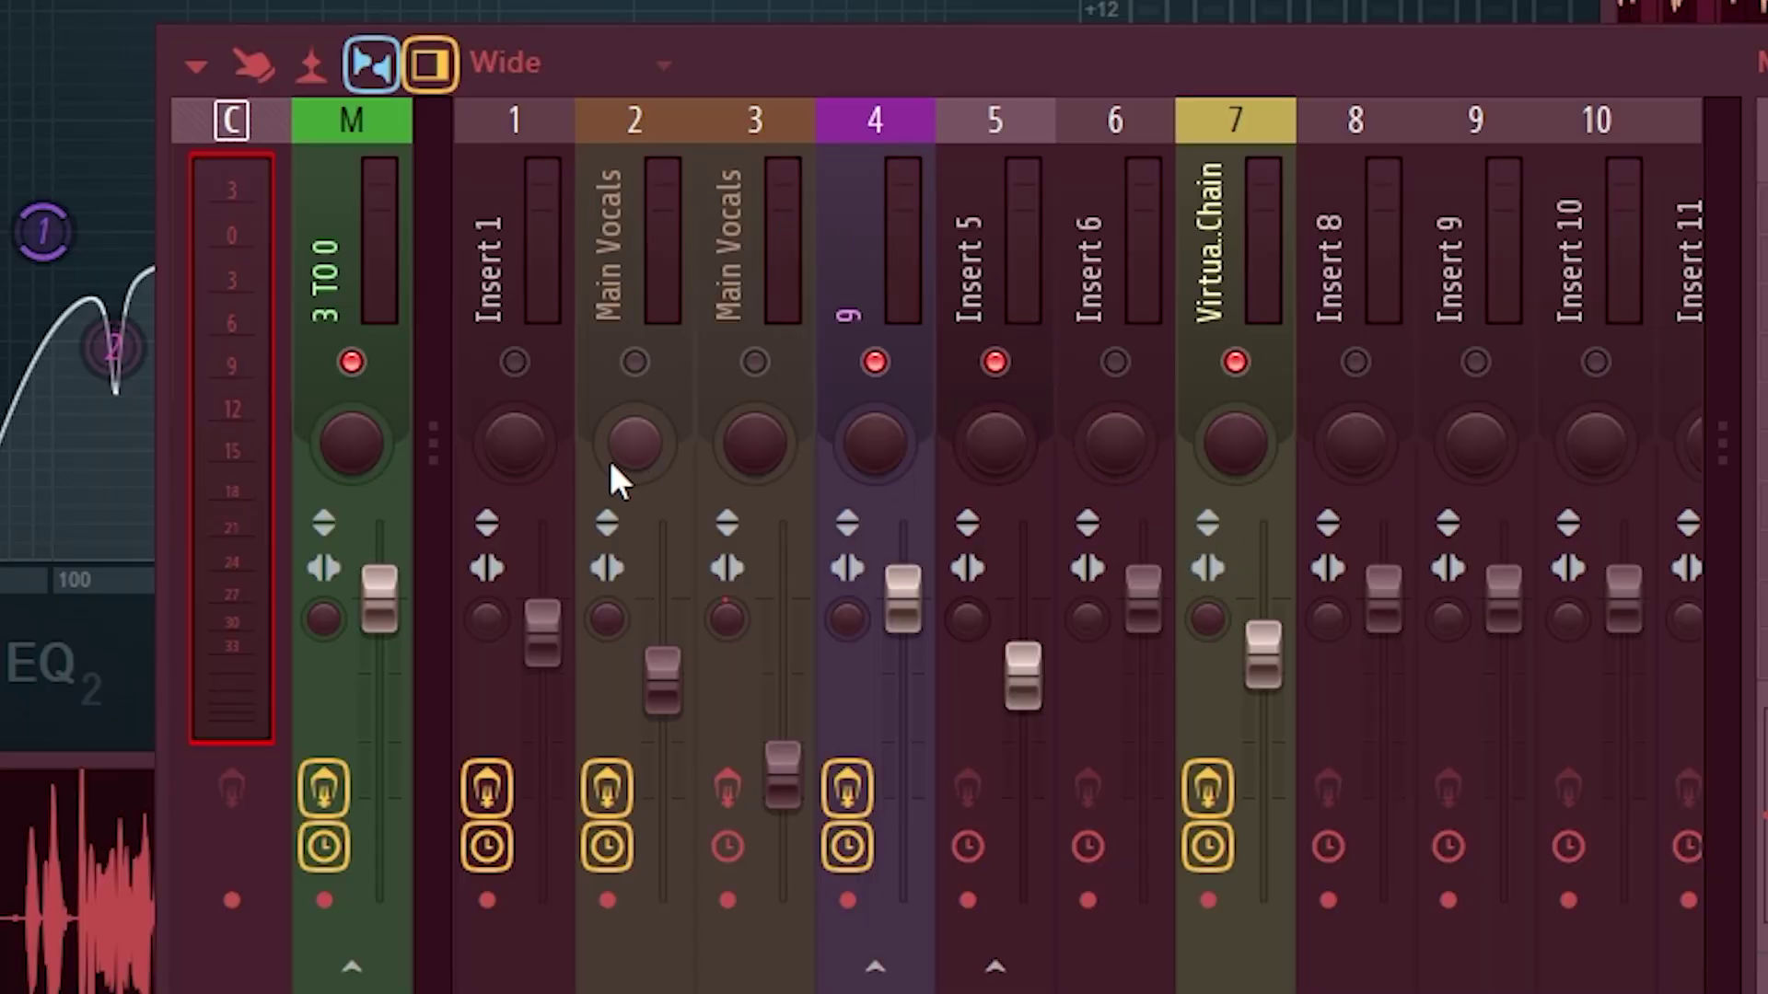
key(space)
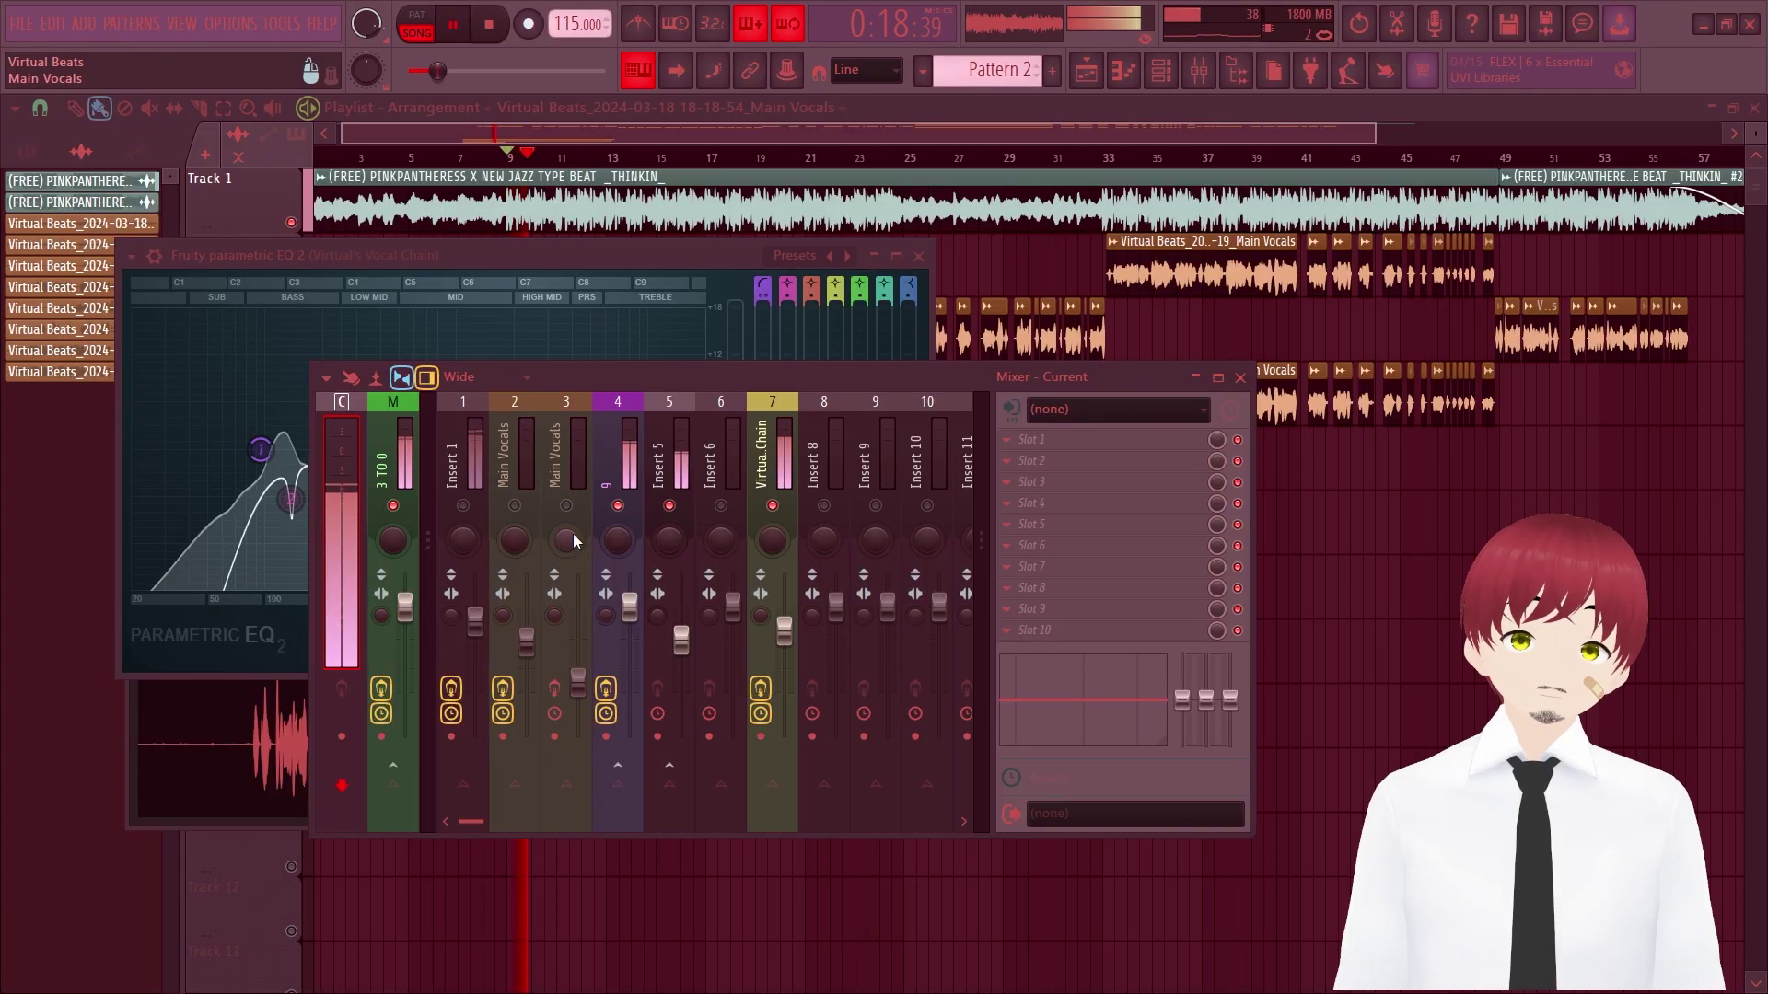
mouse_move(785, 642)
mouse_down()
mouse_move(787, 615)
mouse_move(786, 641)
mouse_up()
key(space)
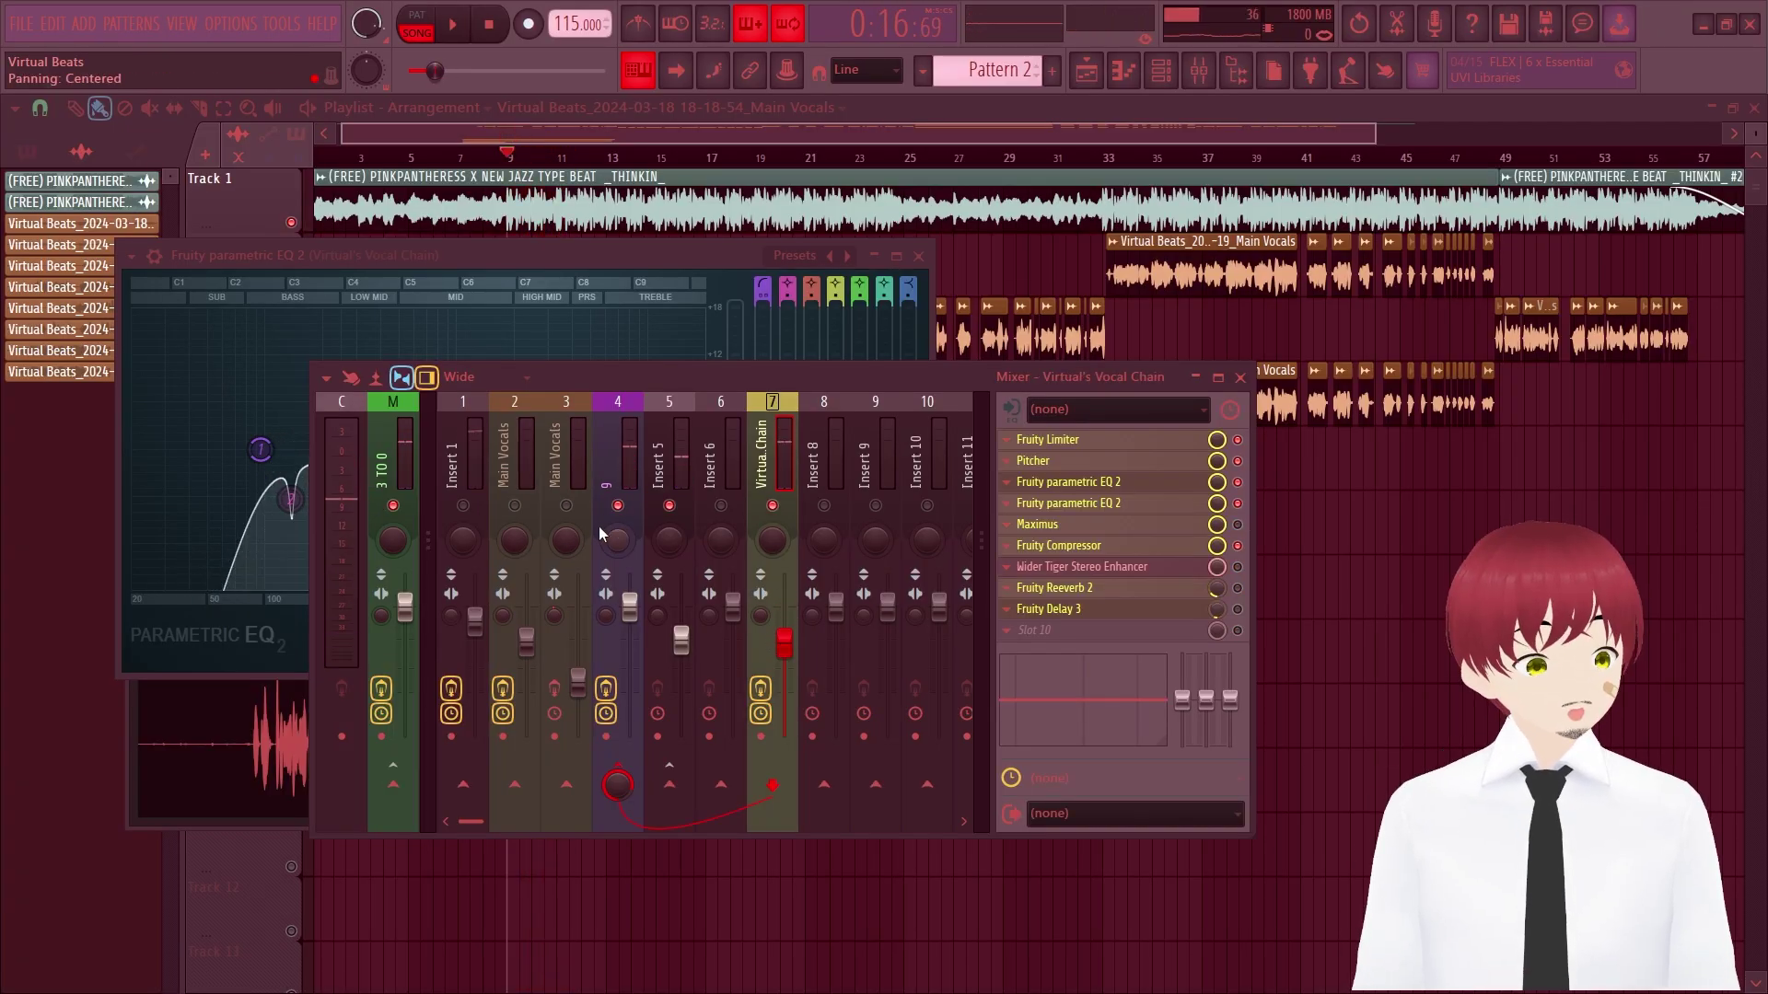
key(space)
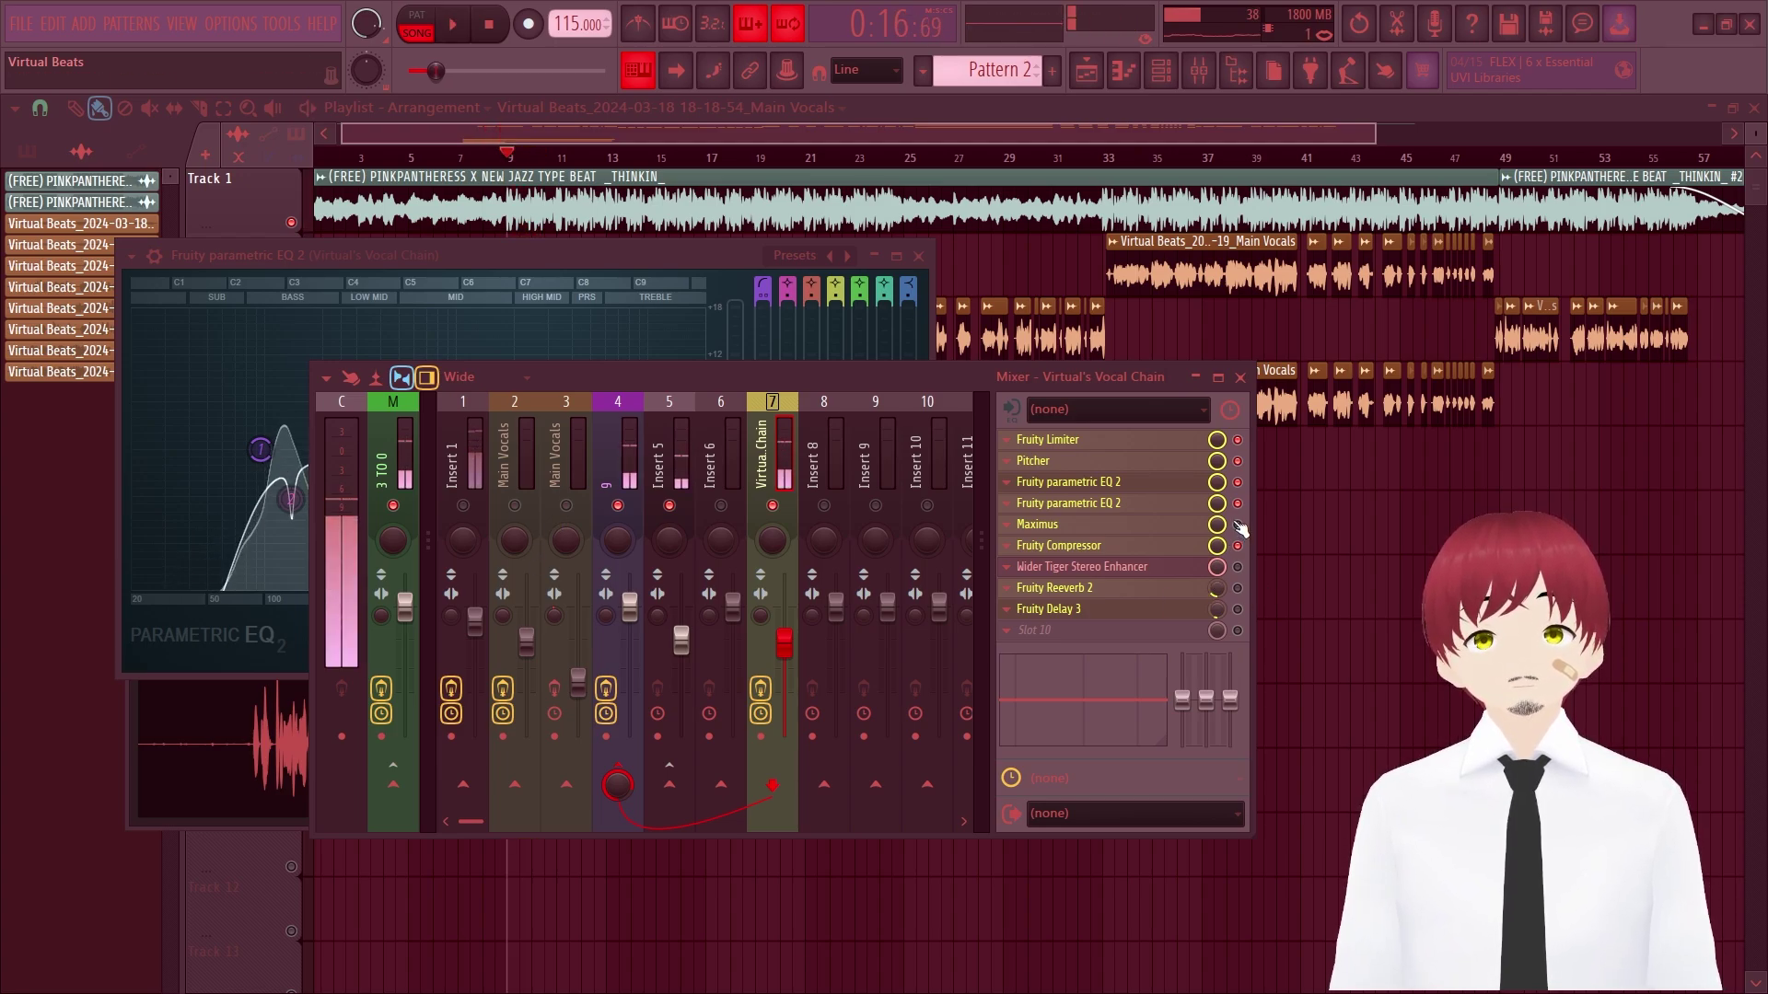
key(space)
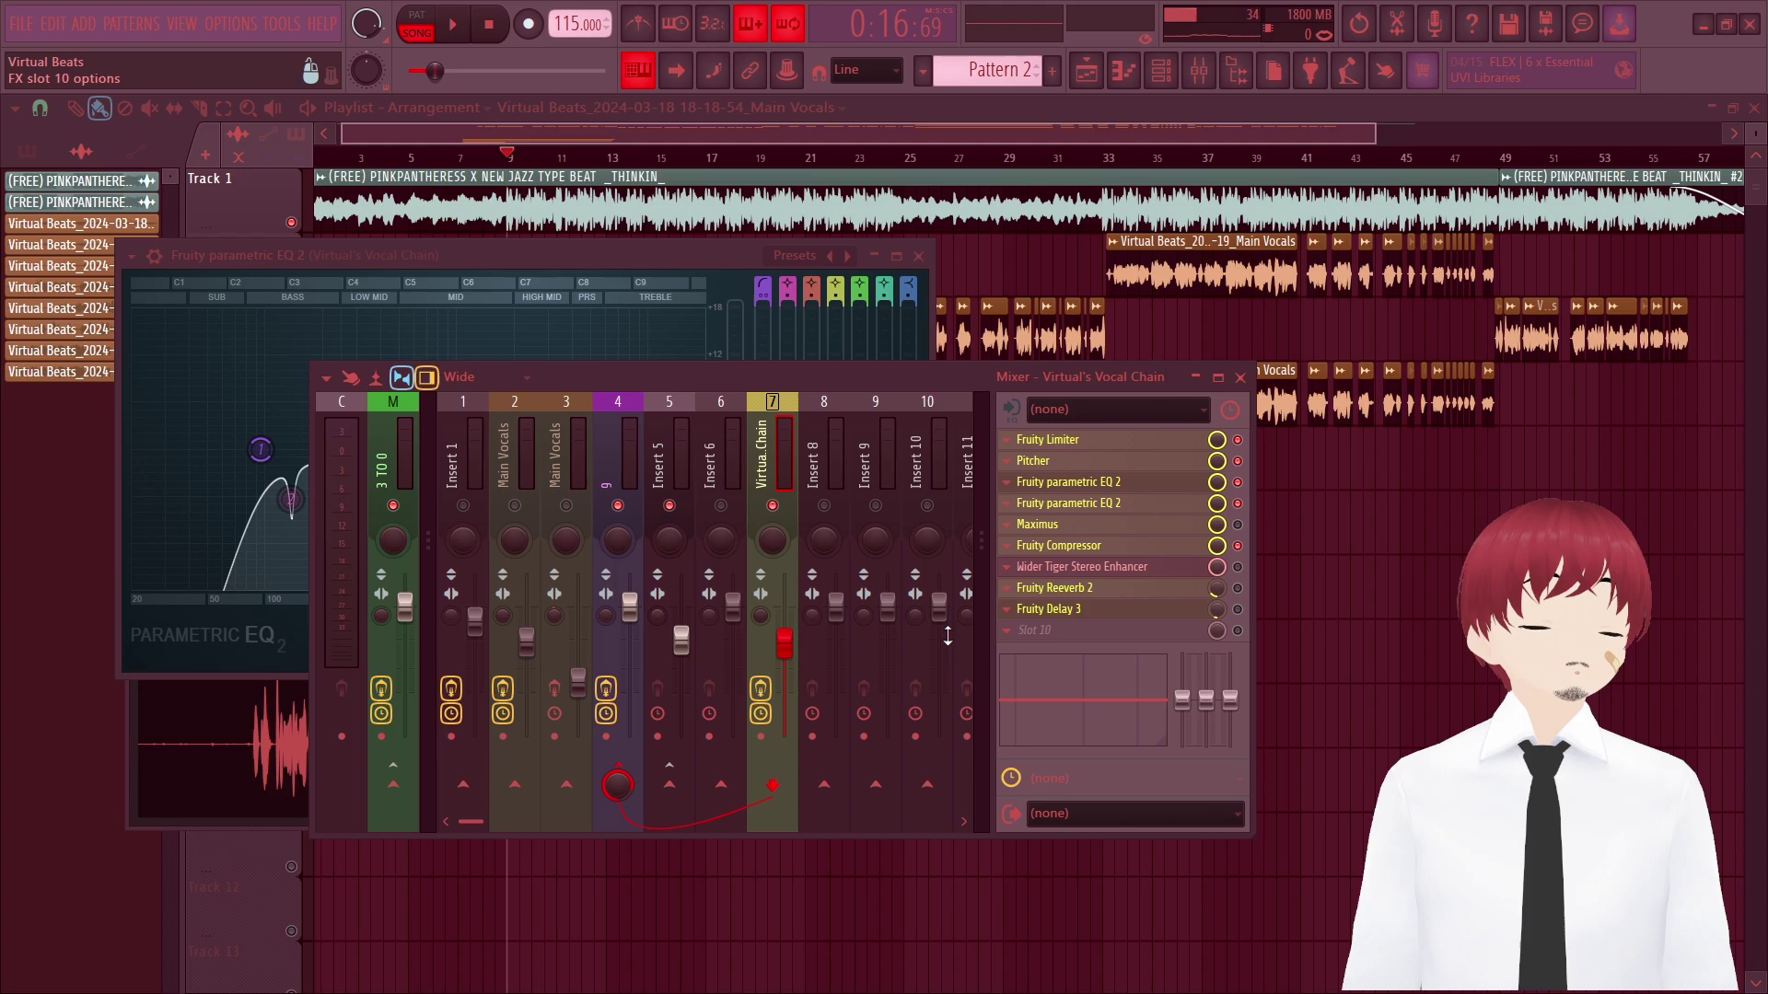
drag(784, 643, 784, 623)
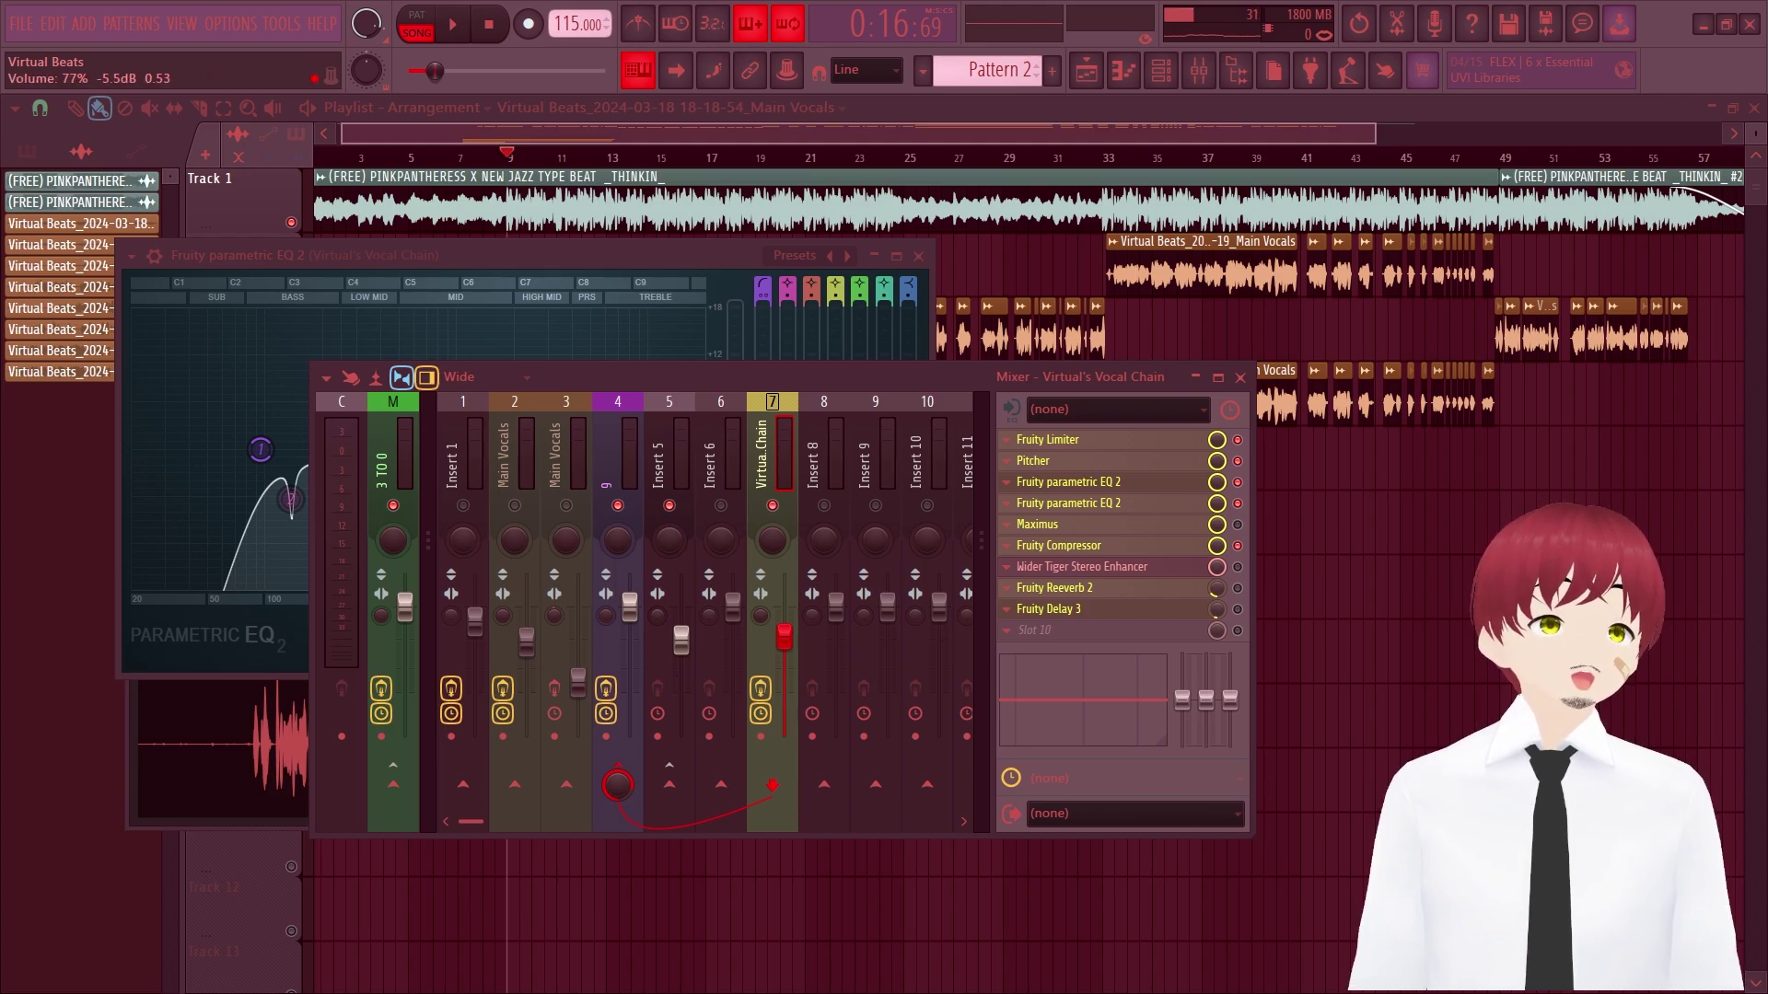
drag(784, 647, 784, 610)
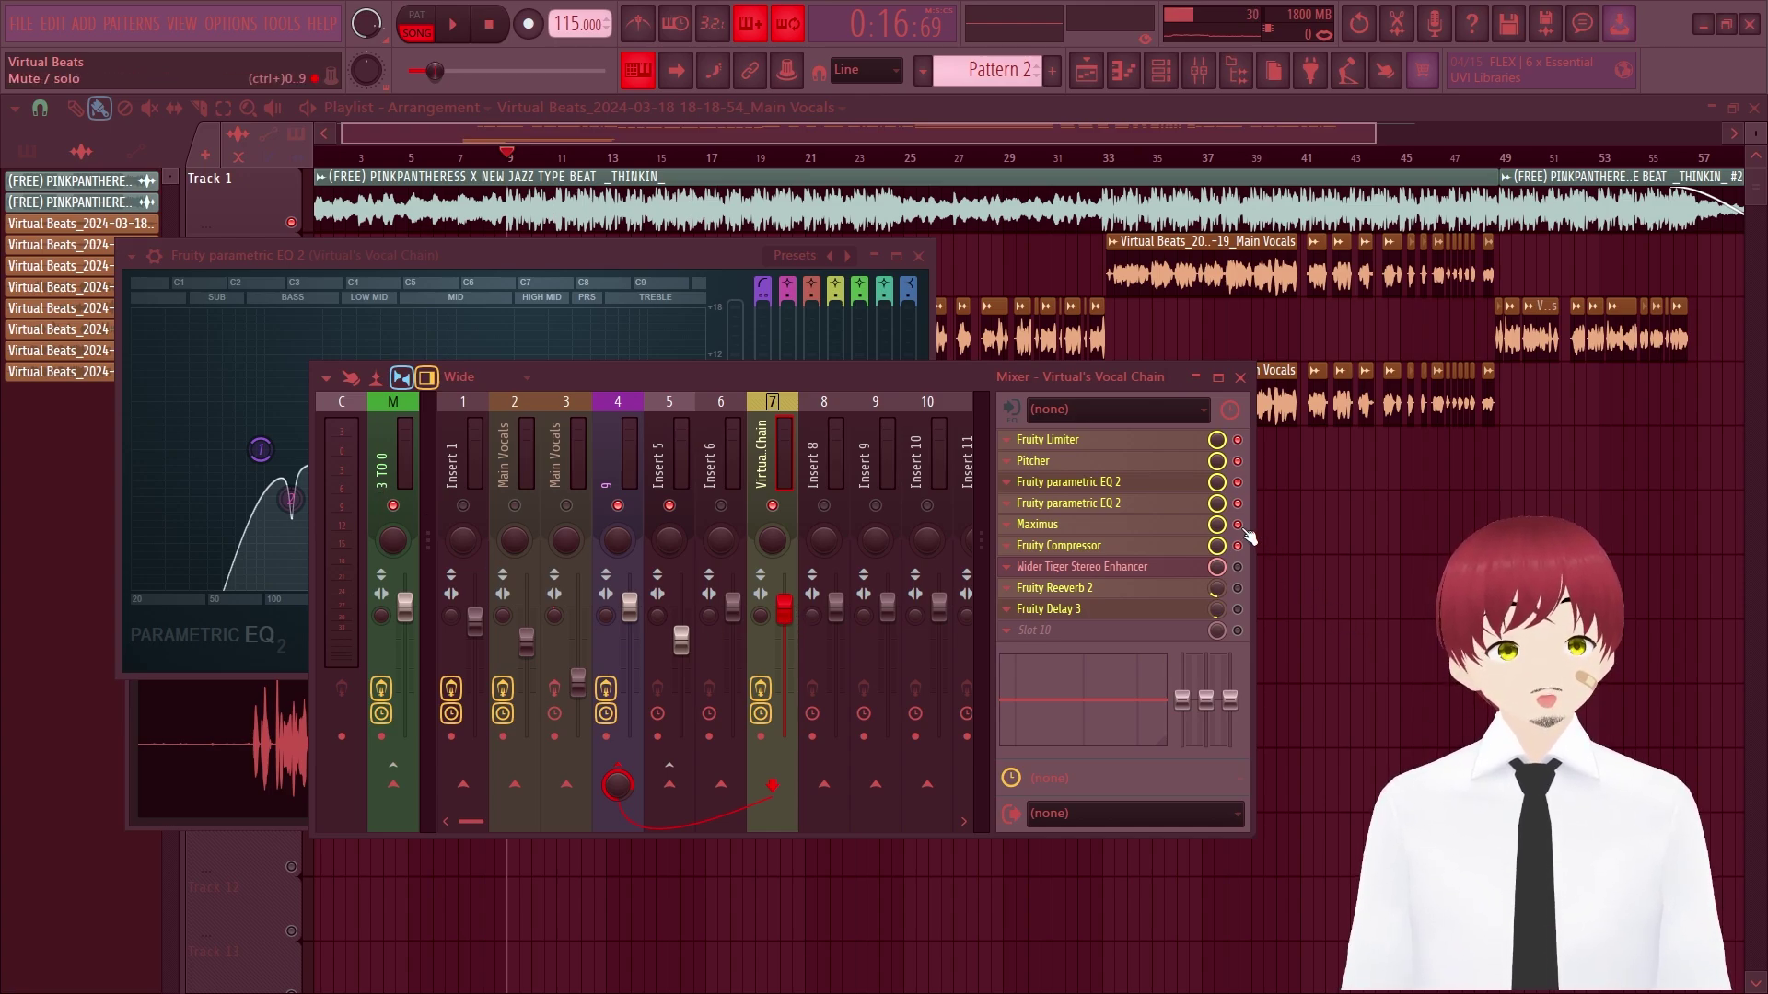
- Load the De-esser narrow-band preset in Maximus, close it, and bring up the Fruity Compressor
click(1169, 525)
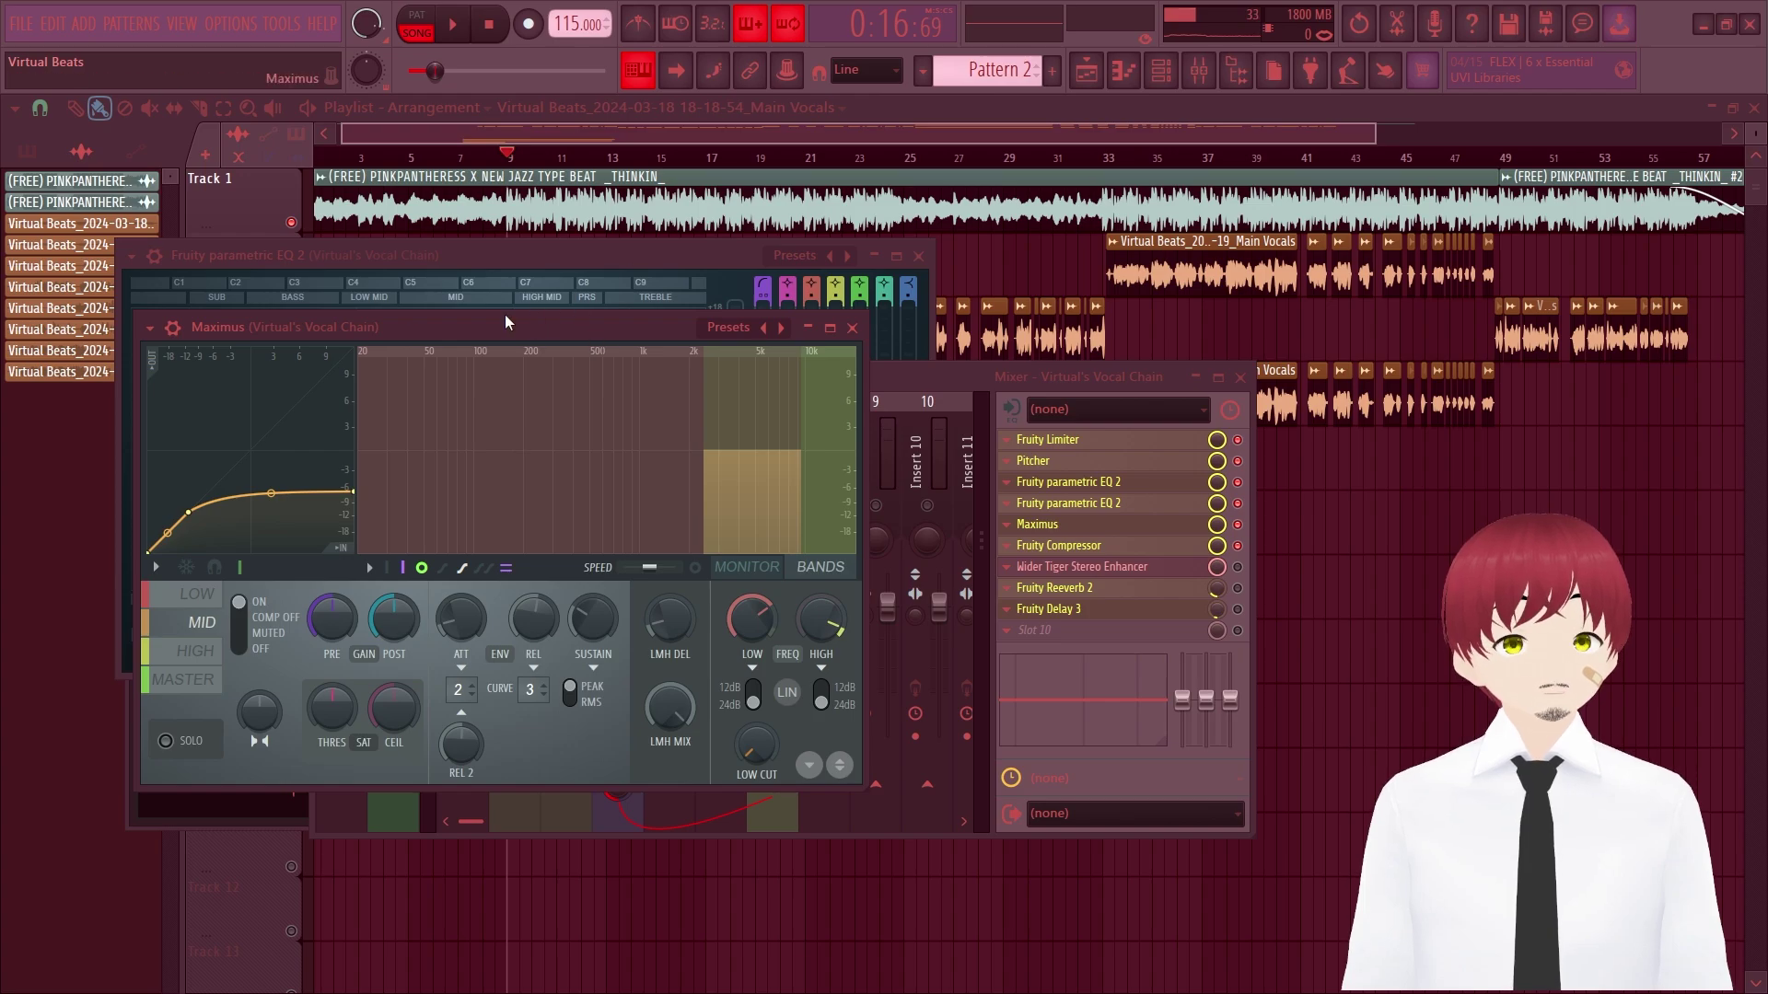
drag(504, 322, 523, 211)
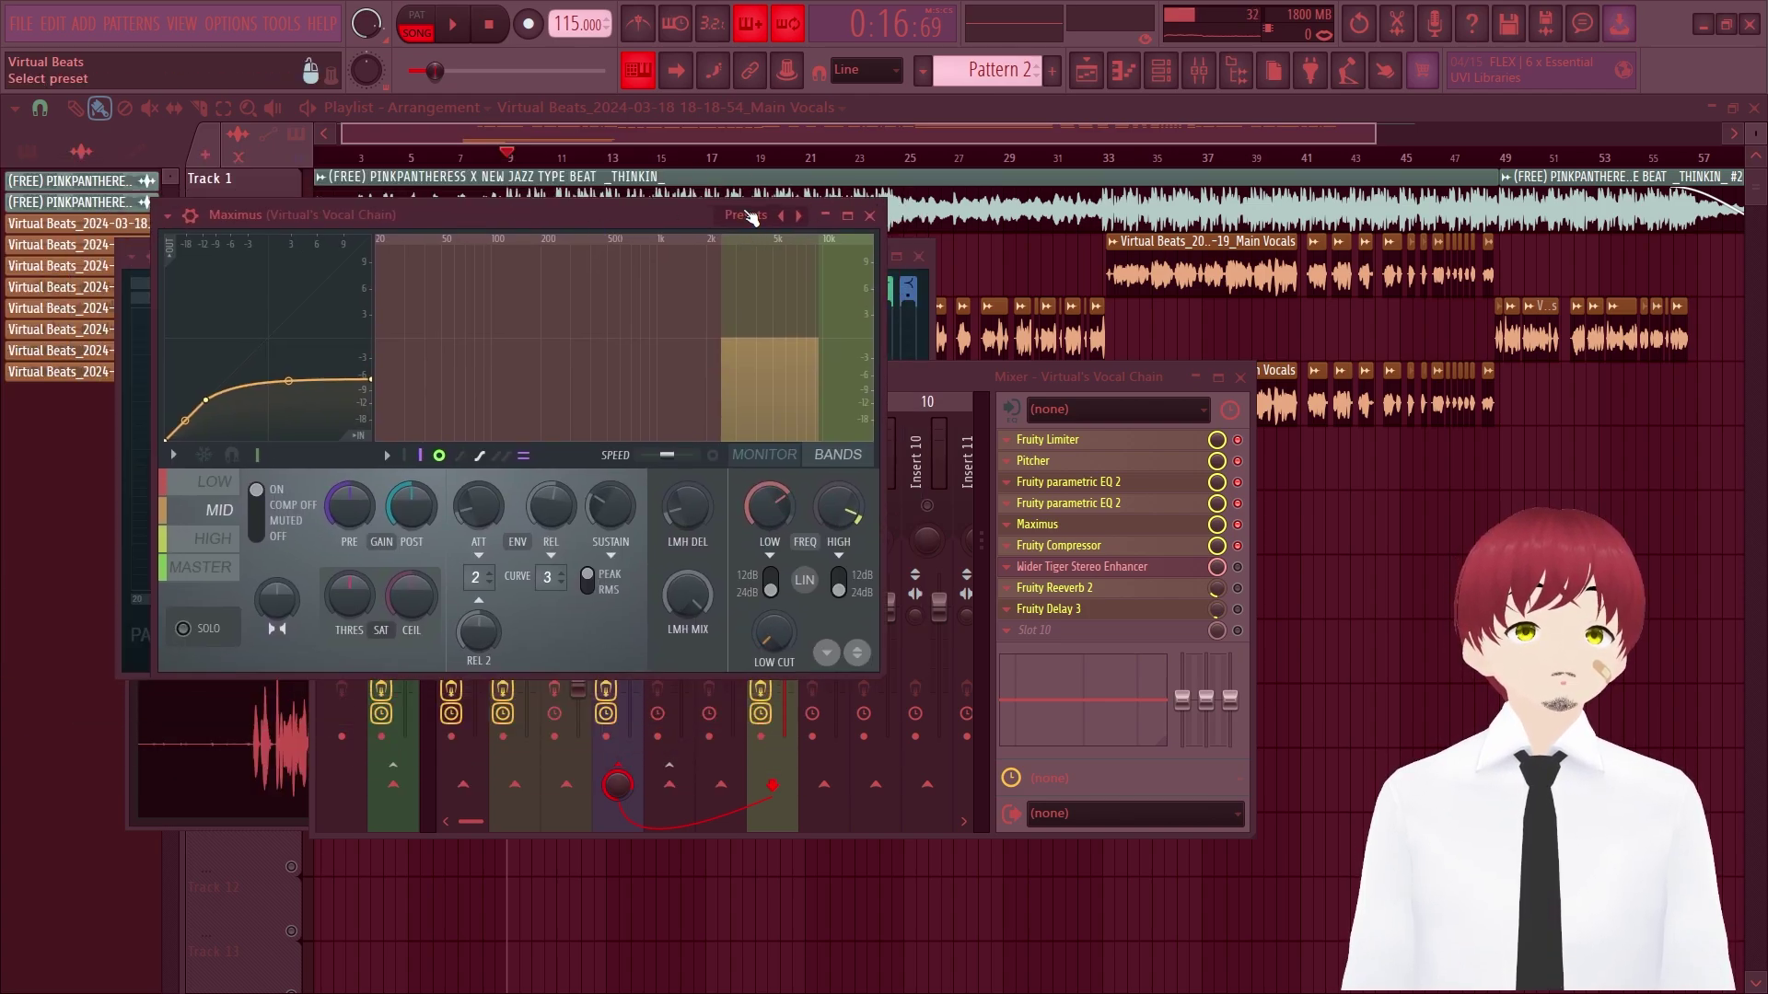
click(753, 217)
click(820, 83)
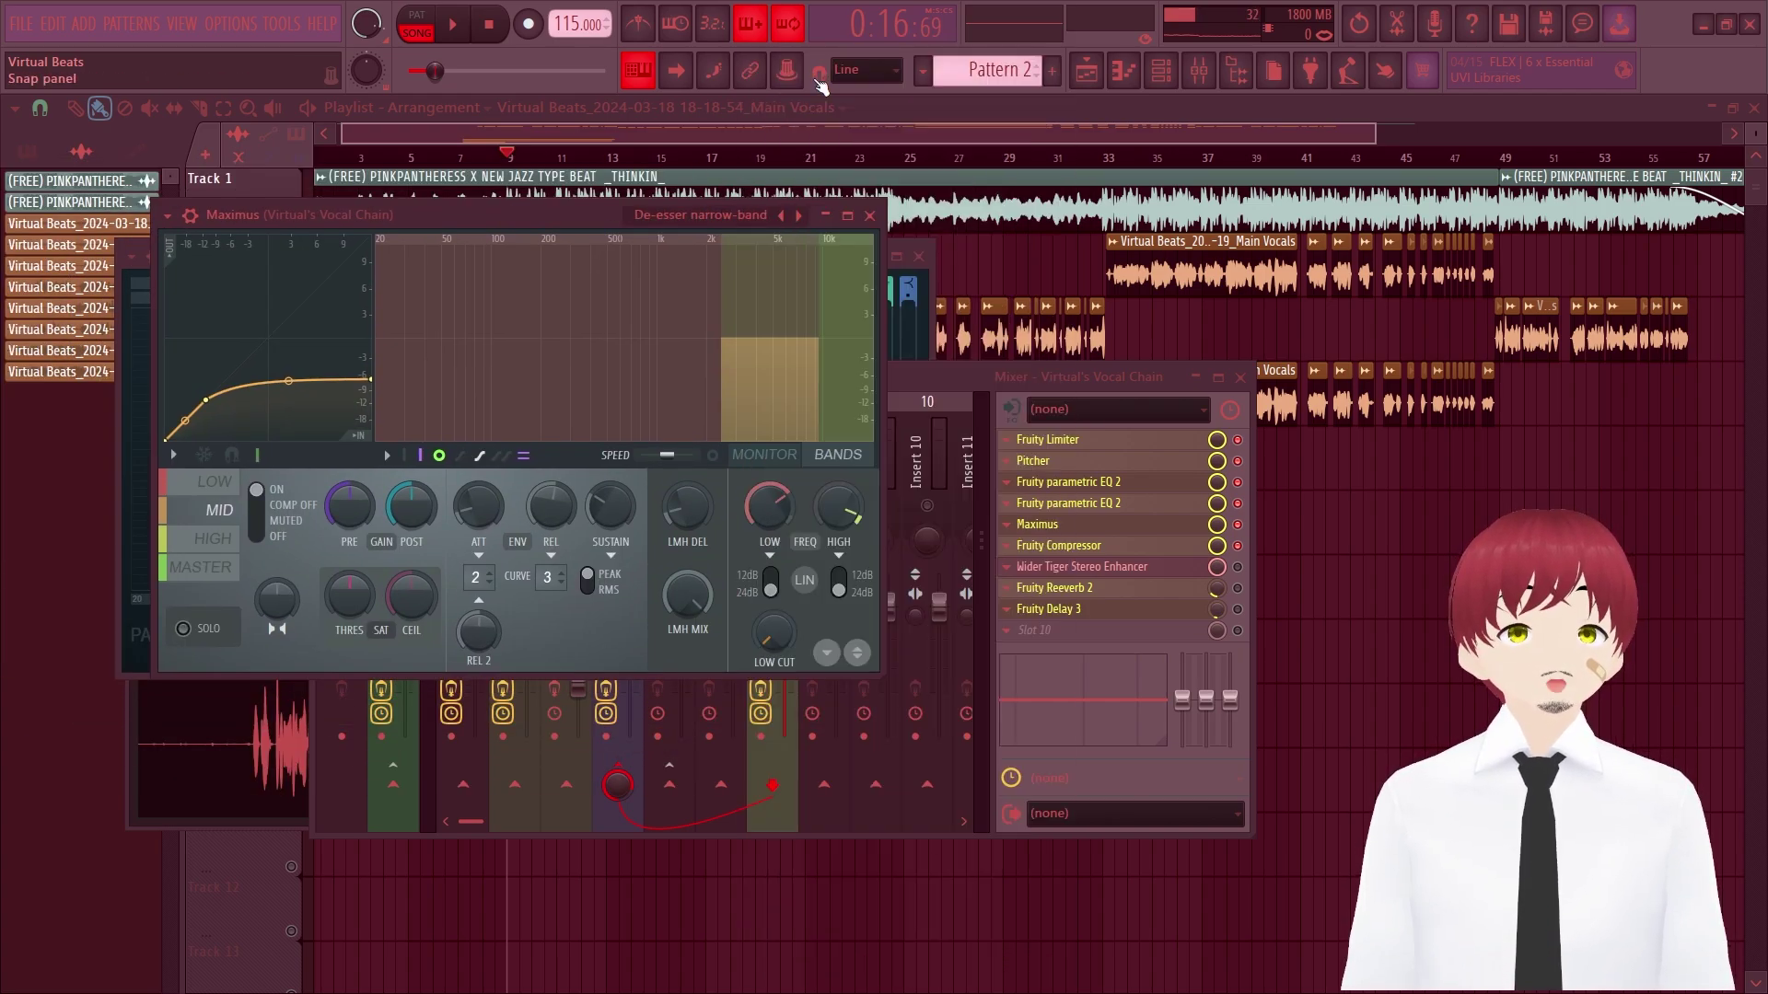
click(869, 215)
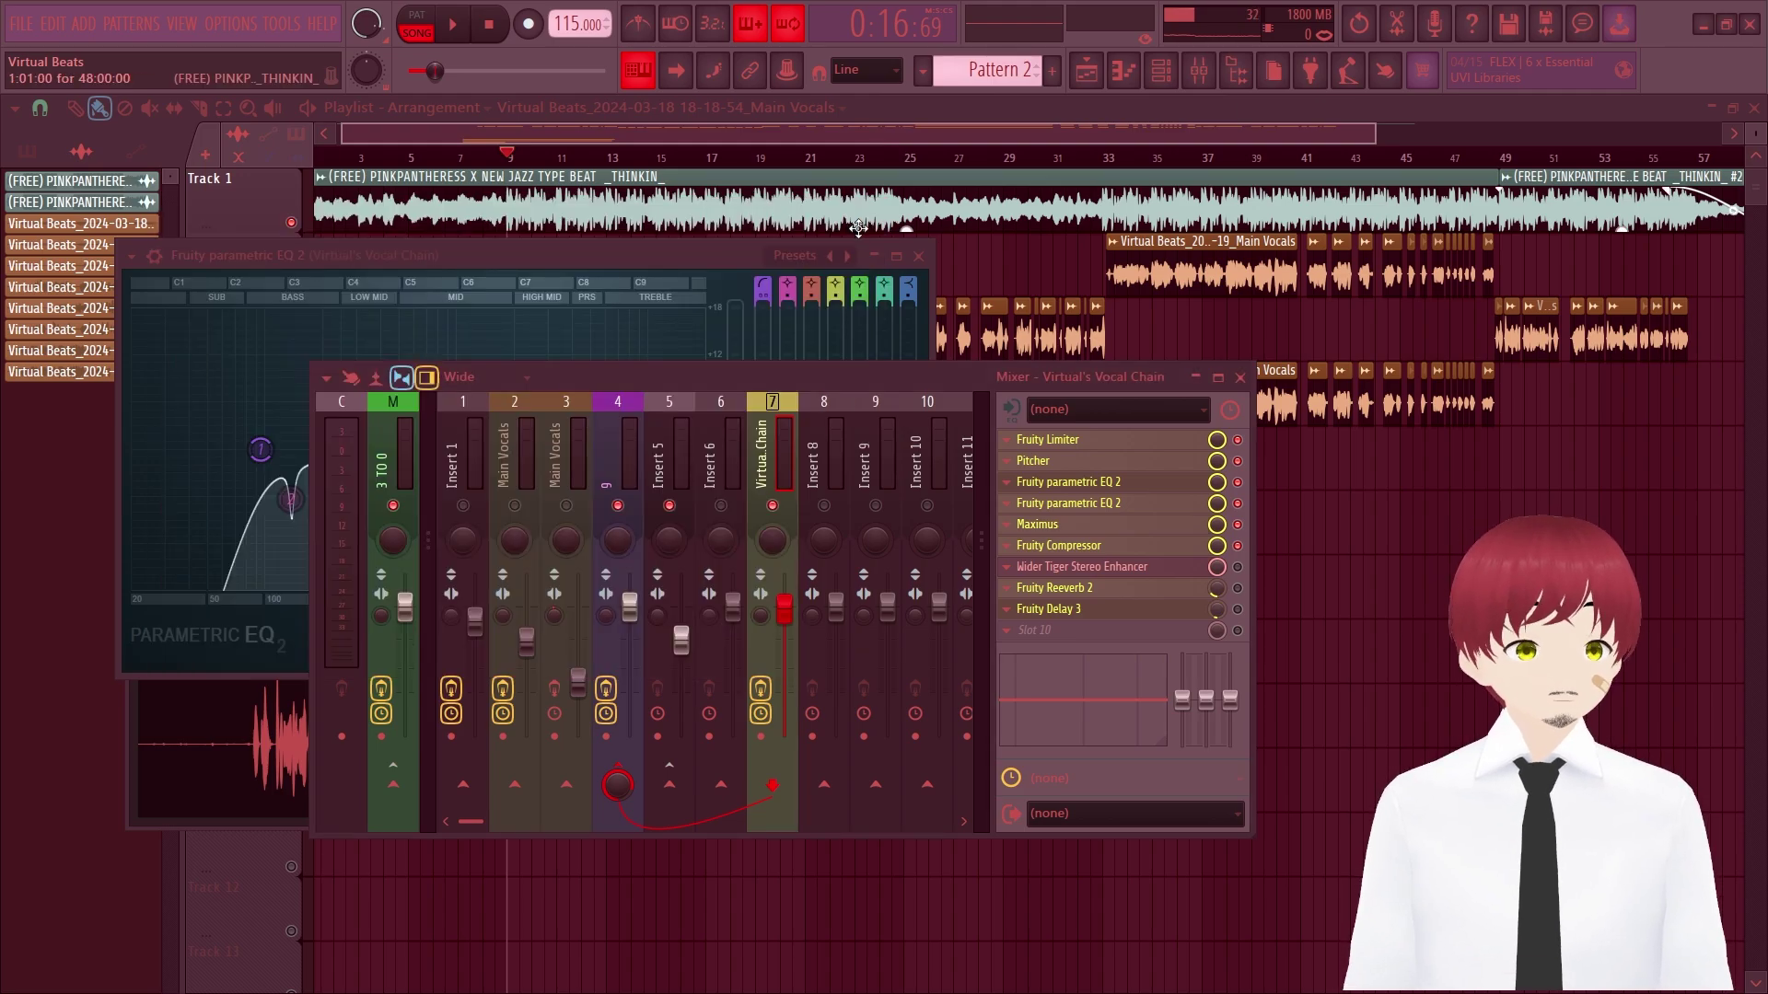
click(1085, 551)
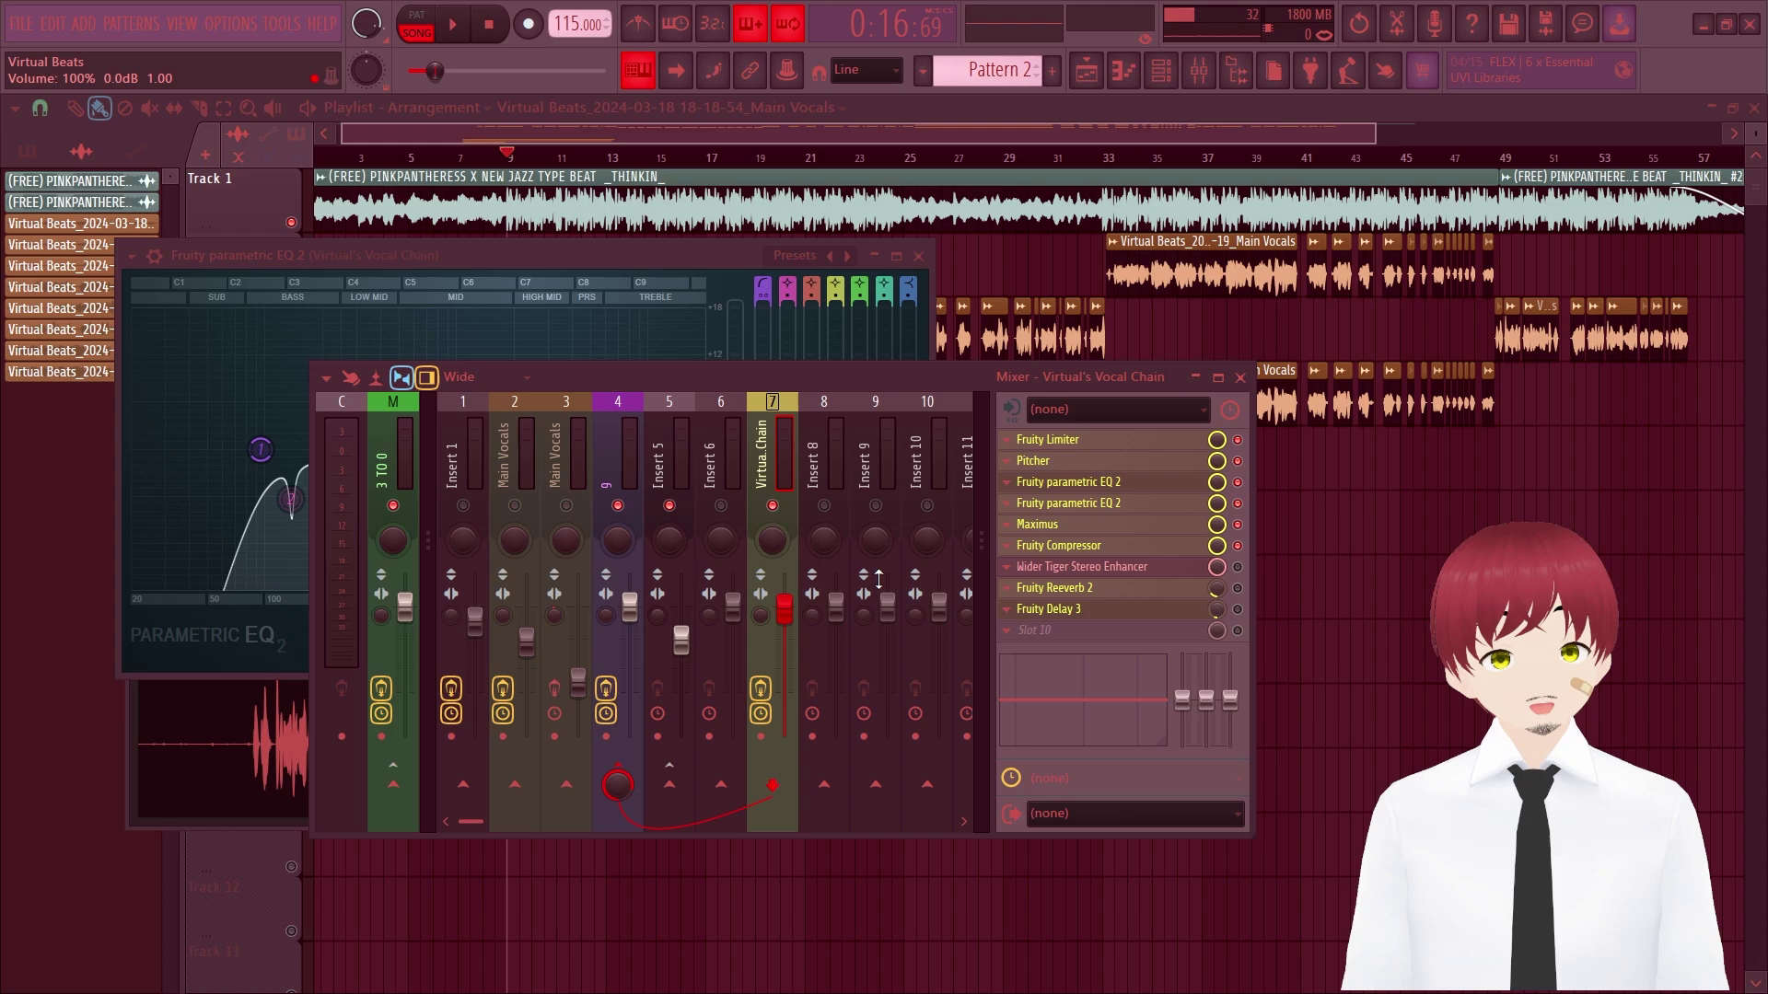
- Compare the vocal with its track effects bypassed and enabled during playback, setting the Virtual's Vocal Chain fader to 73% (-6.5 dB)
click(760, 696)
key(space)
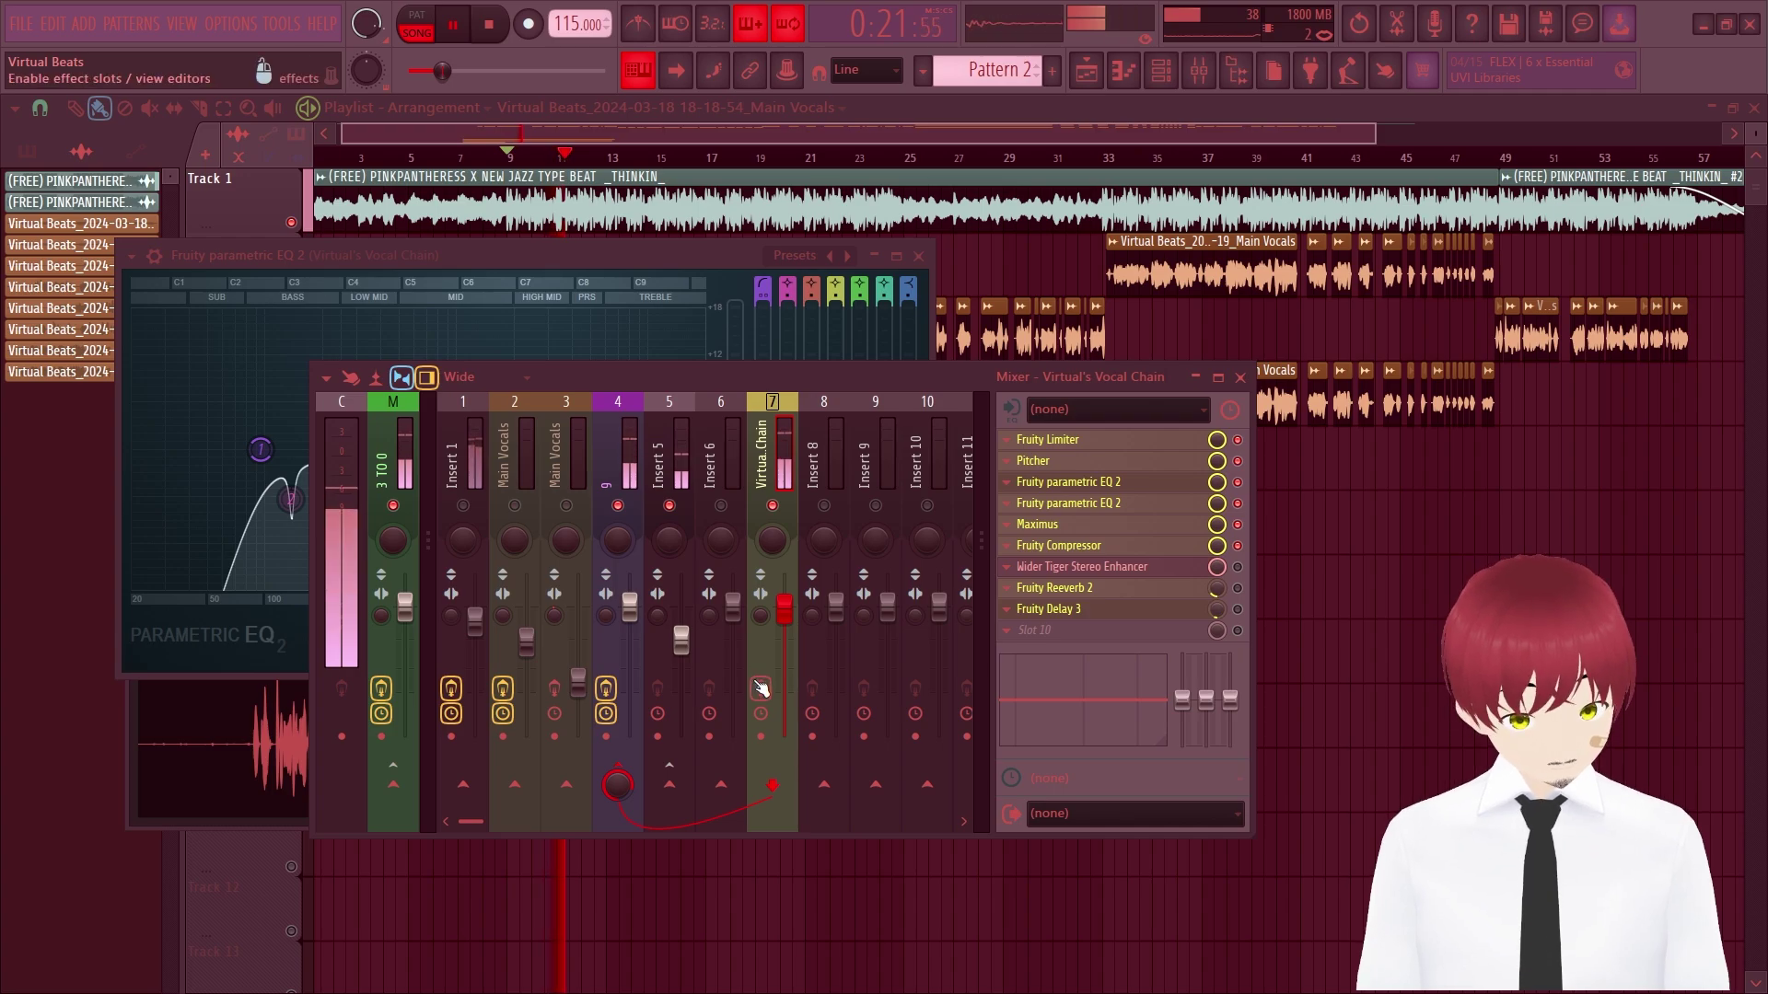
key(space)
click(761, 689)
drag(784, 613, 788, 649)
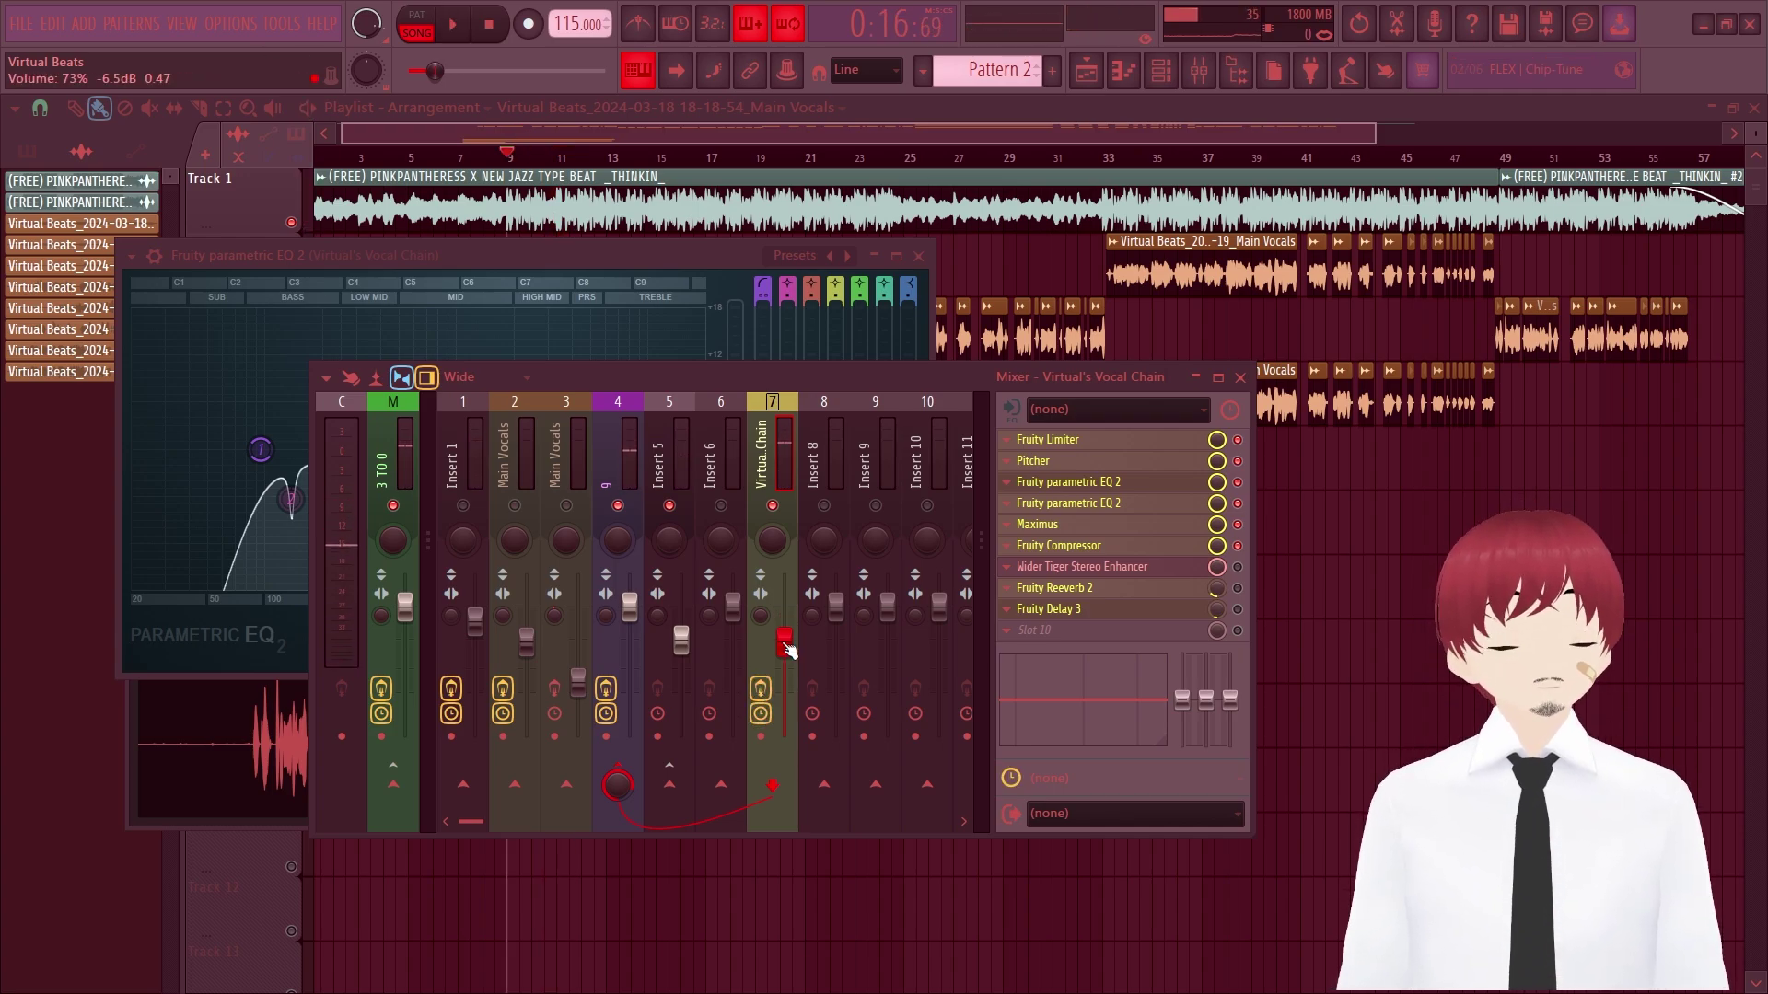
key(space)
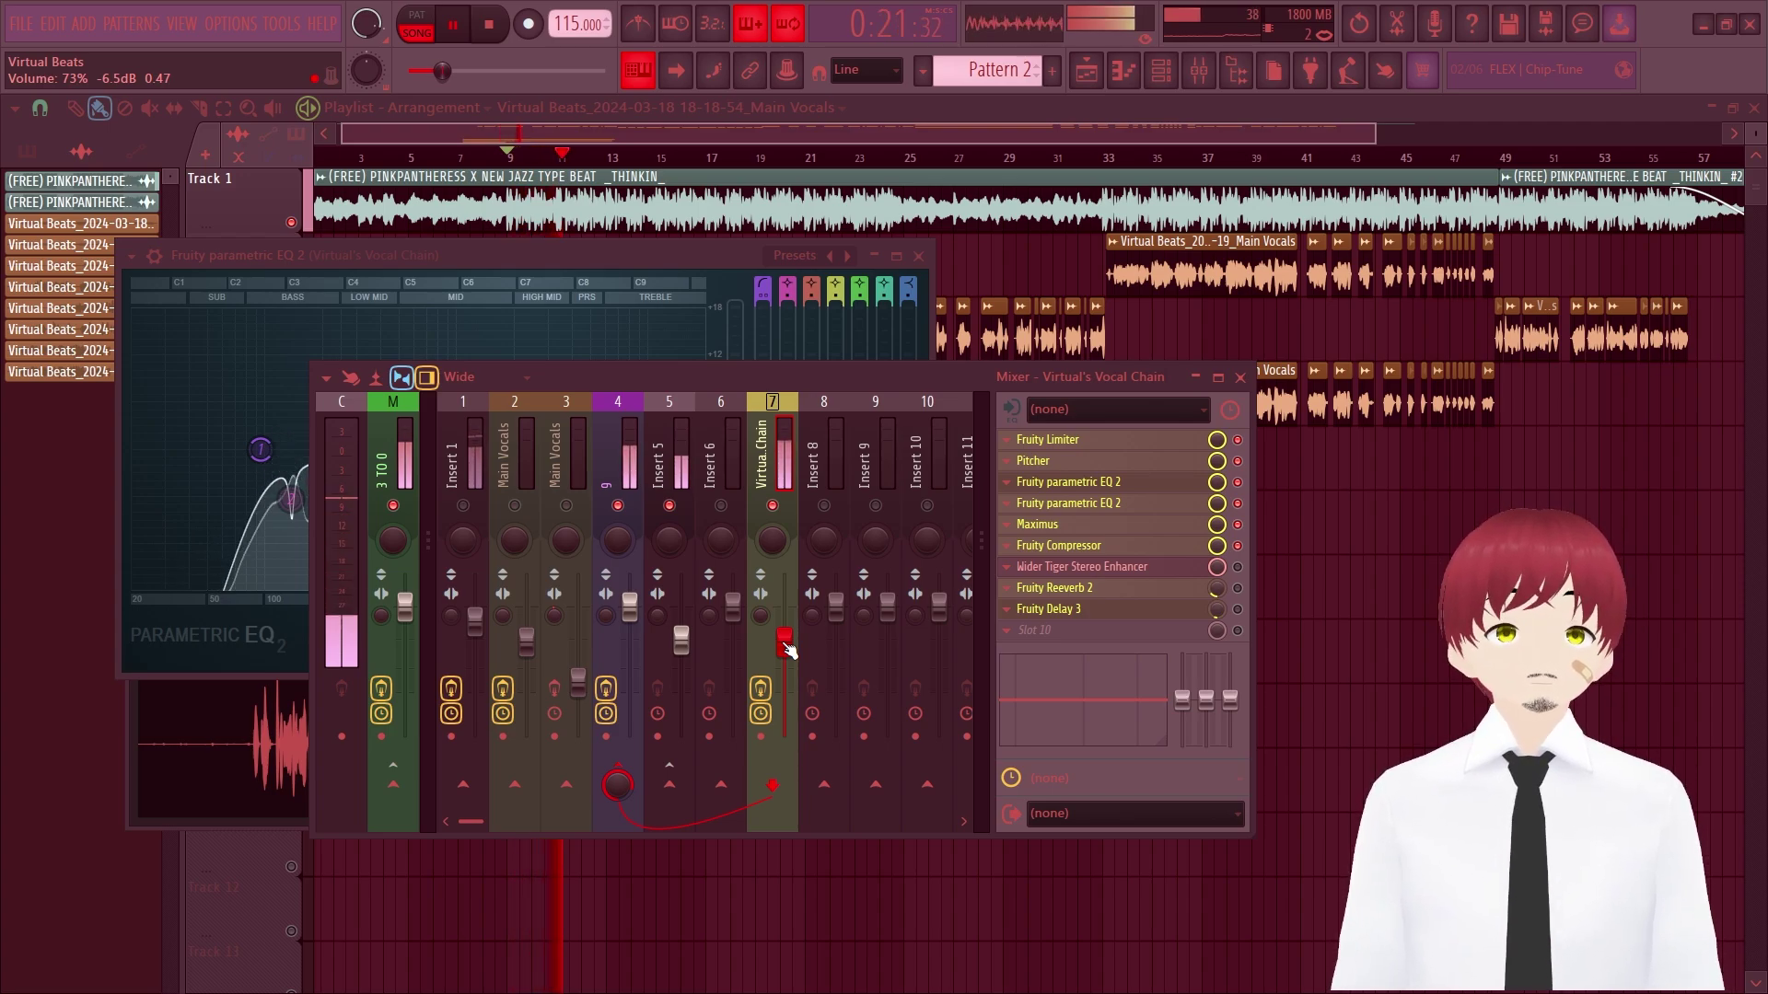
click(762, 692)
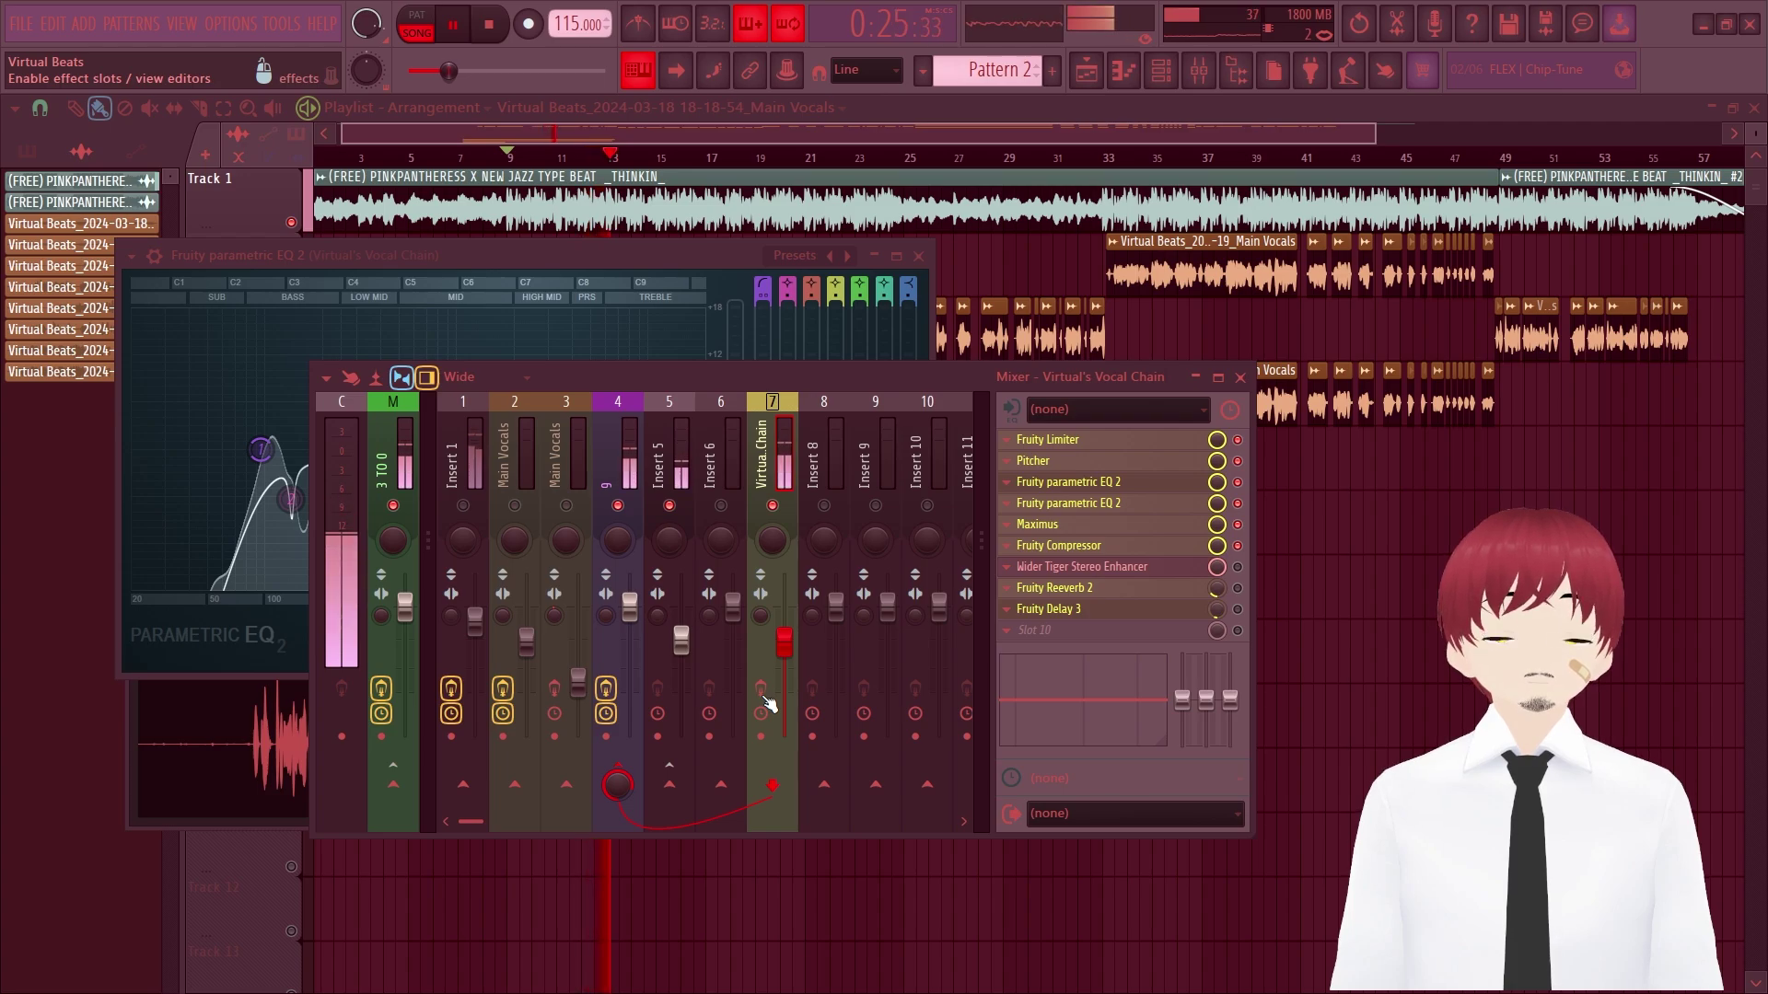
click(763, 693)
- Set band 5 of the second Fruity parametric EQ 2 to about 2.9 dB at 3157 Hz, close the EQ and stop playback
click(1077, 503)
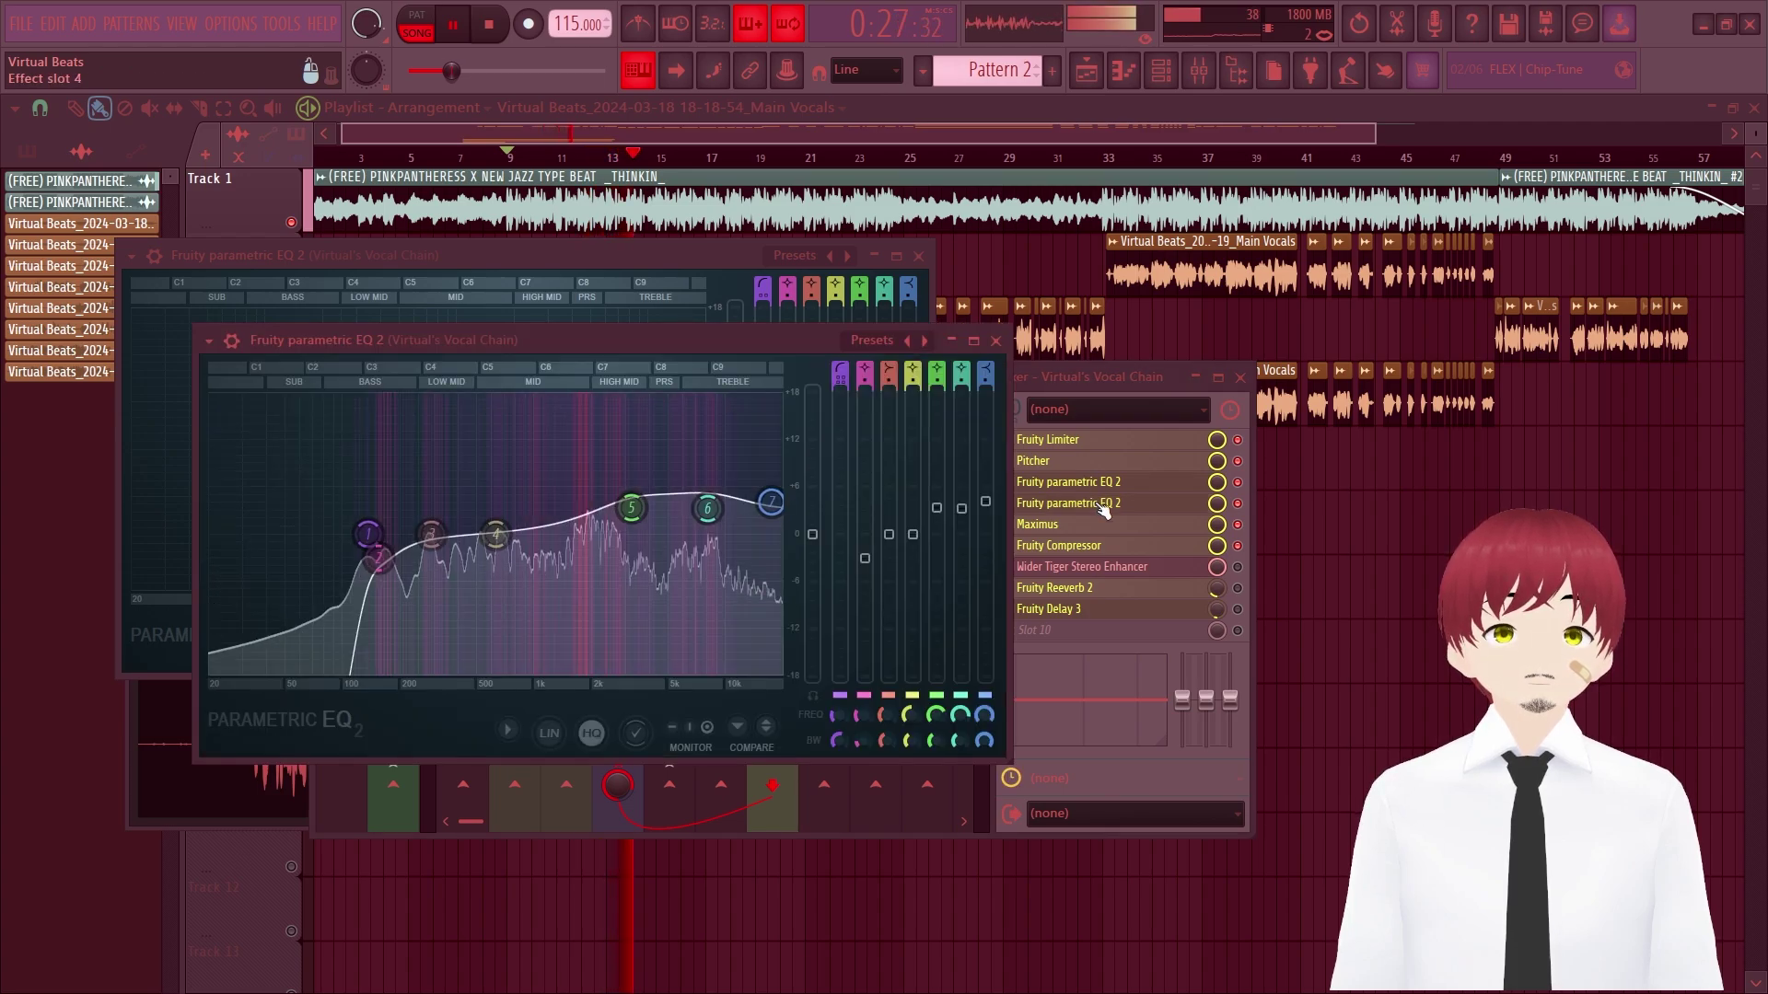
drag(631, 507, 628, 512)
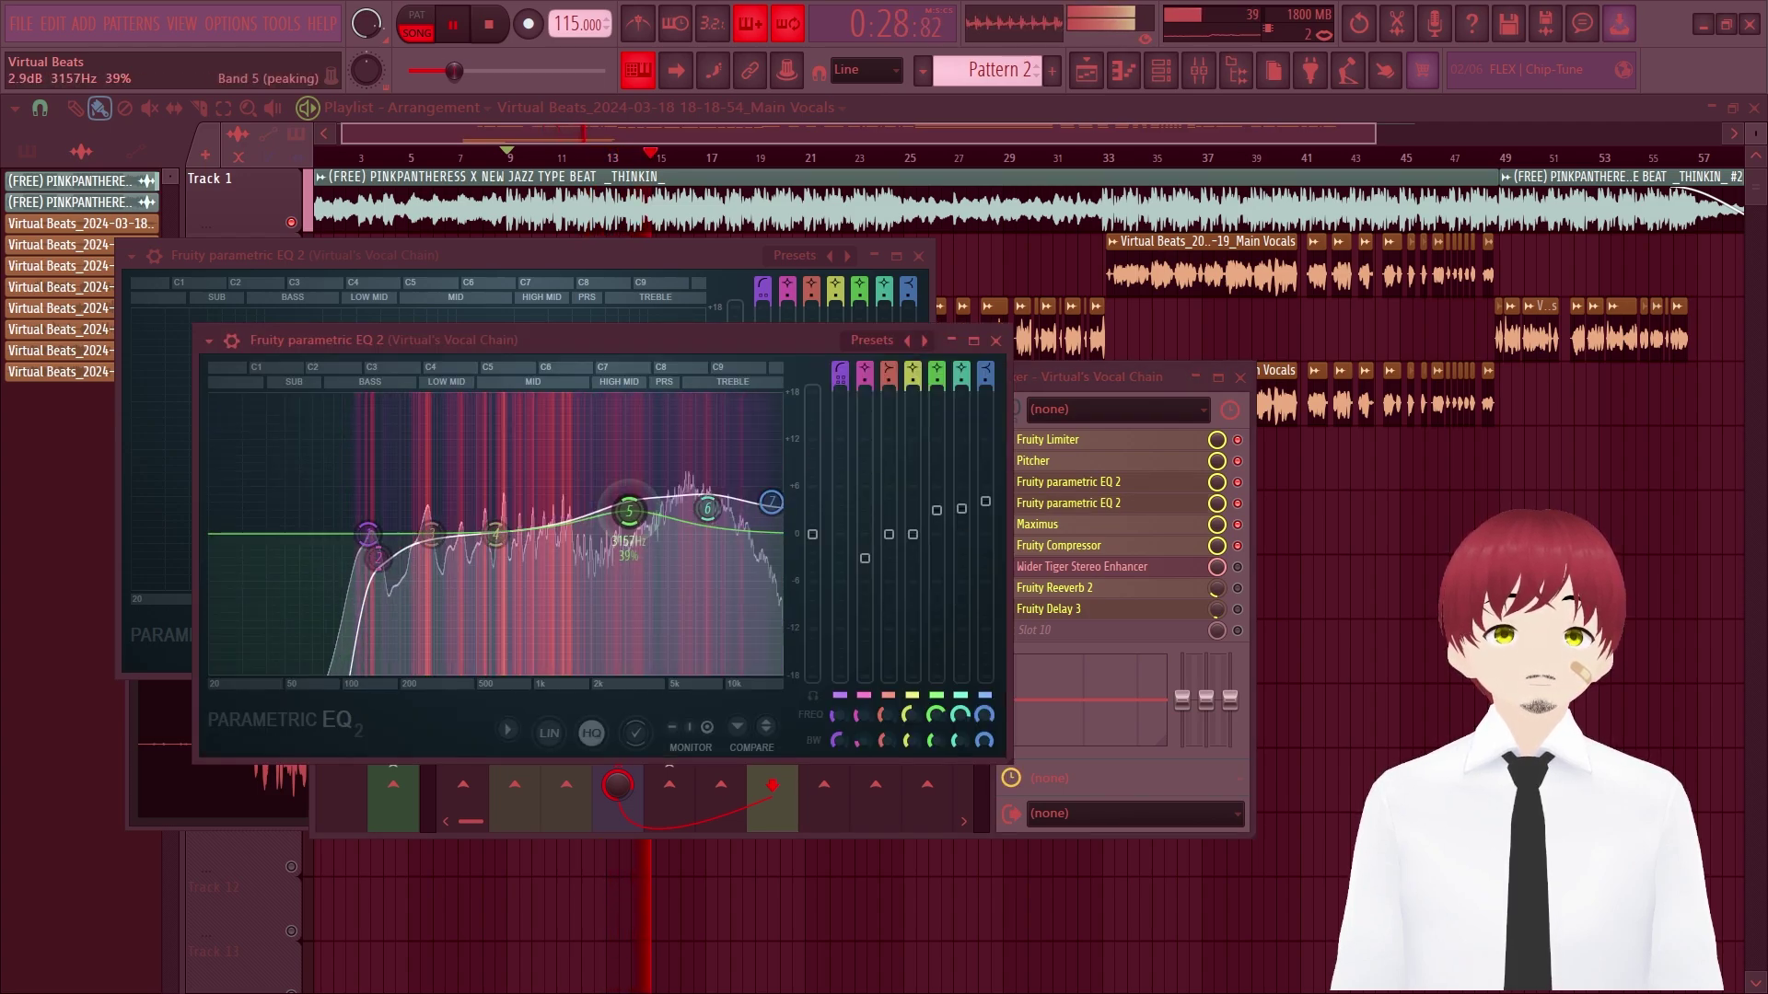
click(995, 341)
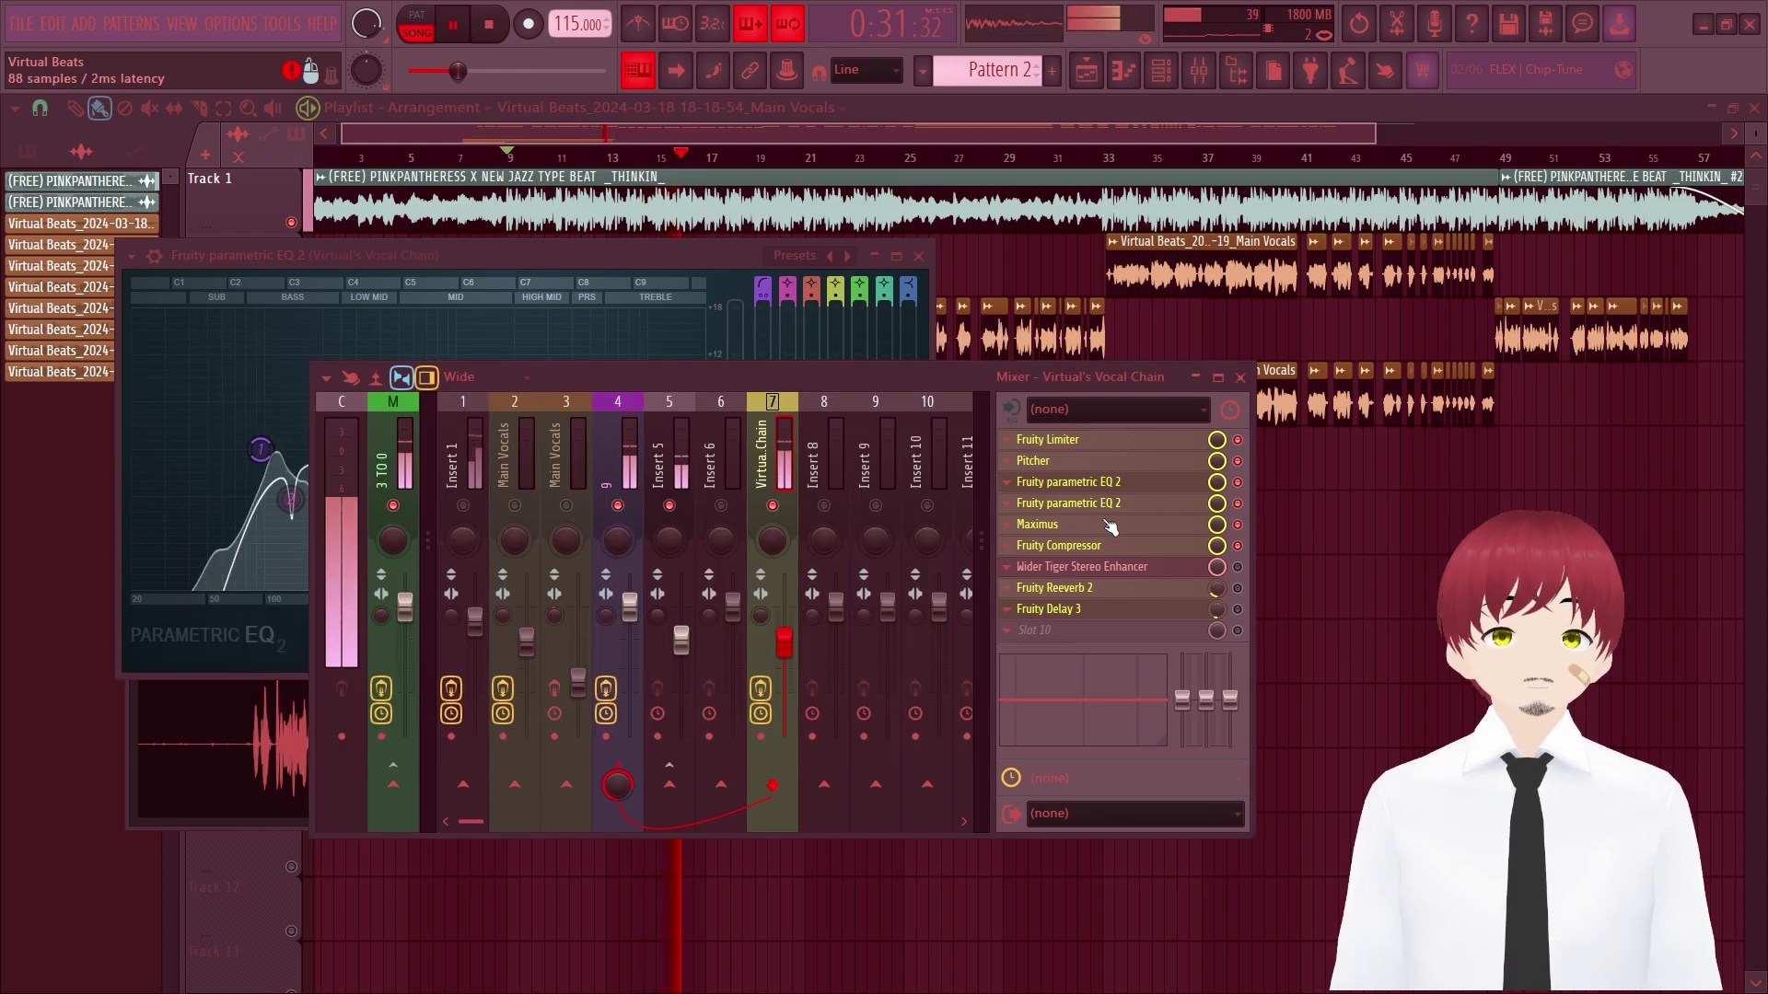
key(space)
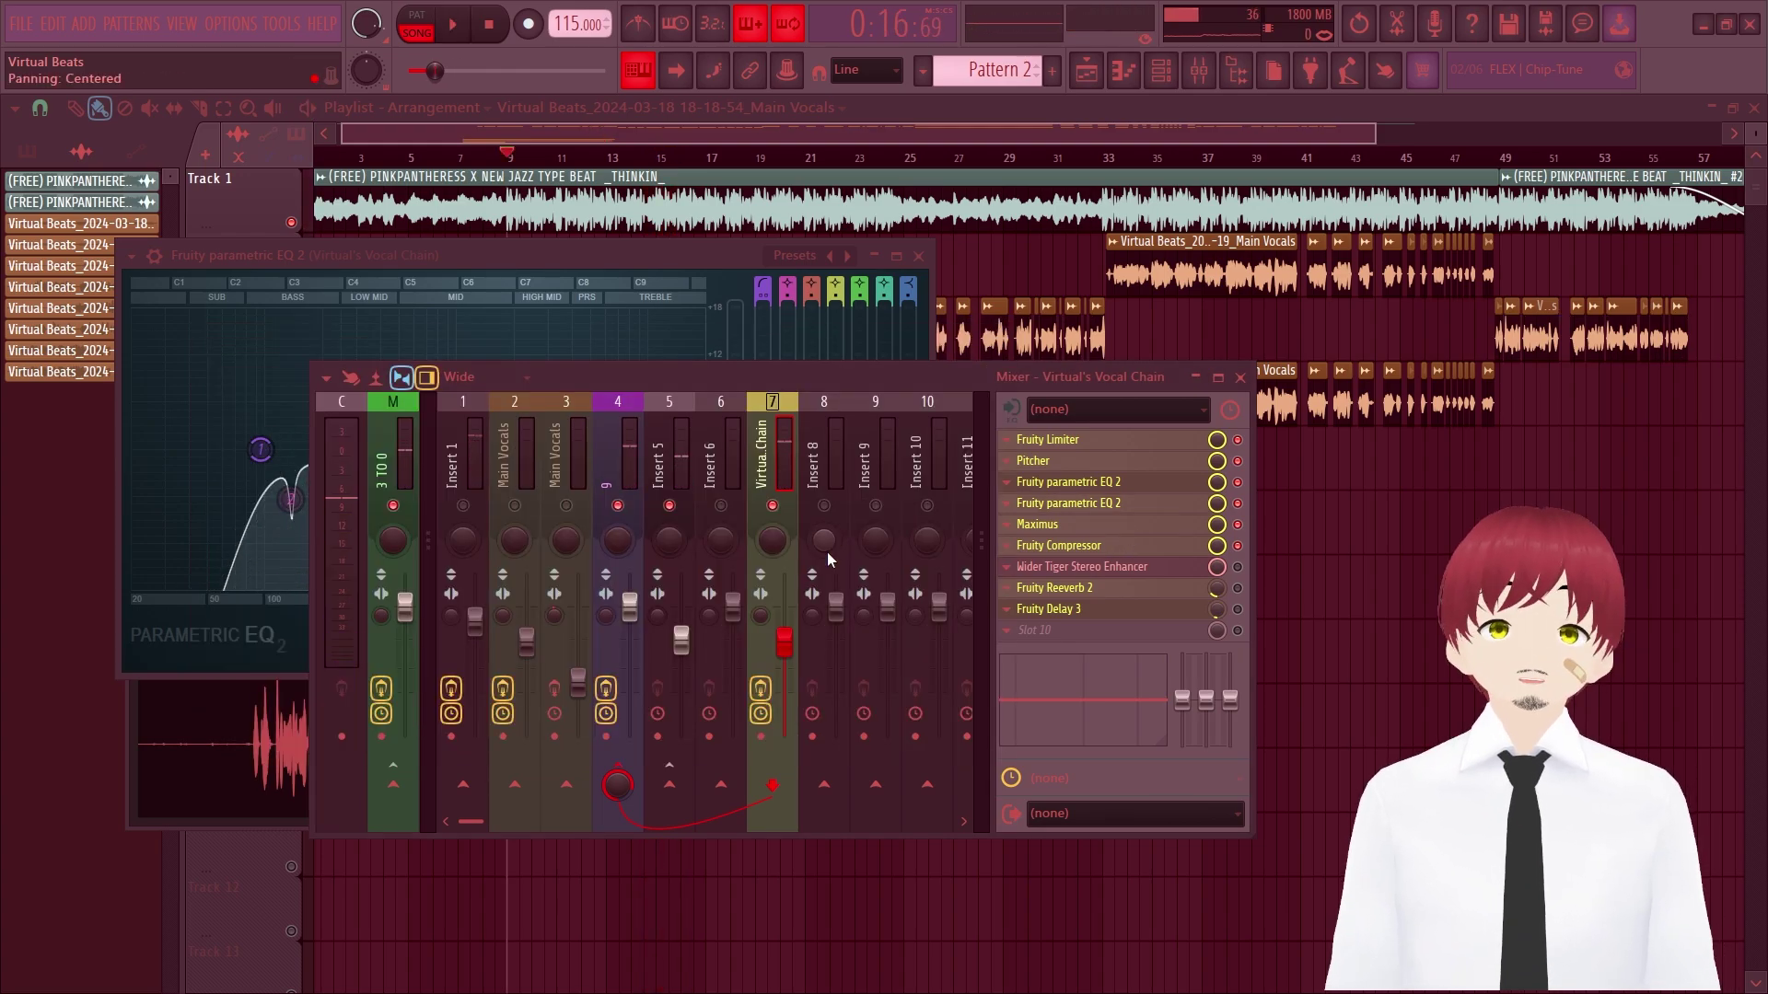
- Unmute Insert 1, play the song, and set the Wider Tiger Stereo Enhancer's width to 124%
click(463, 505)
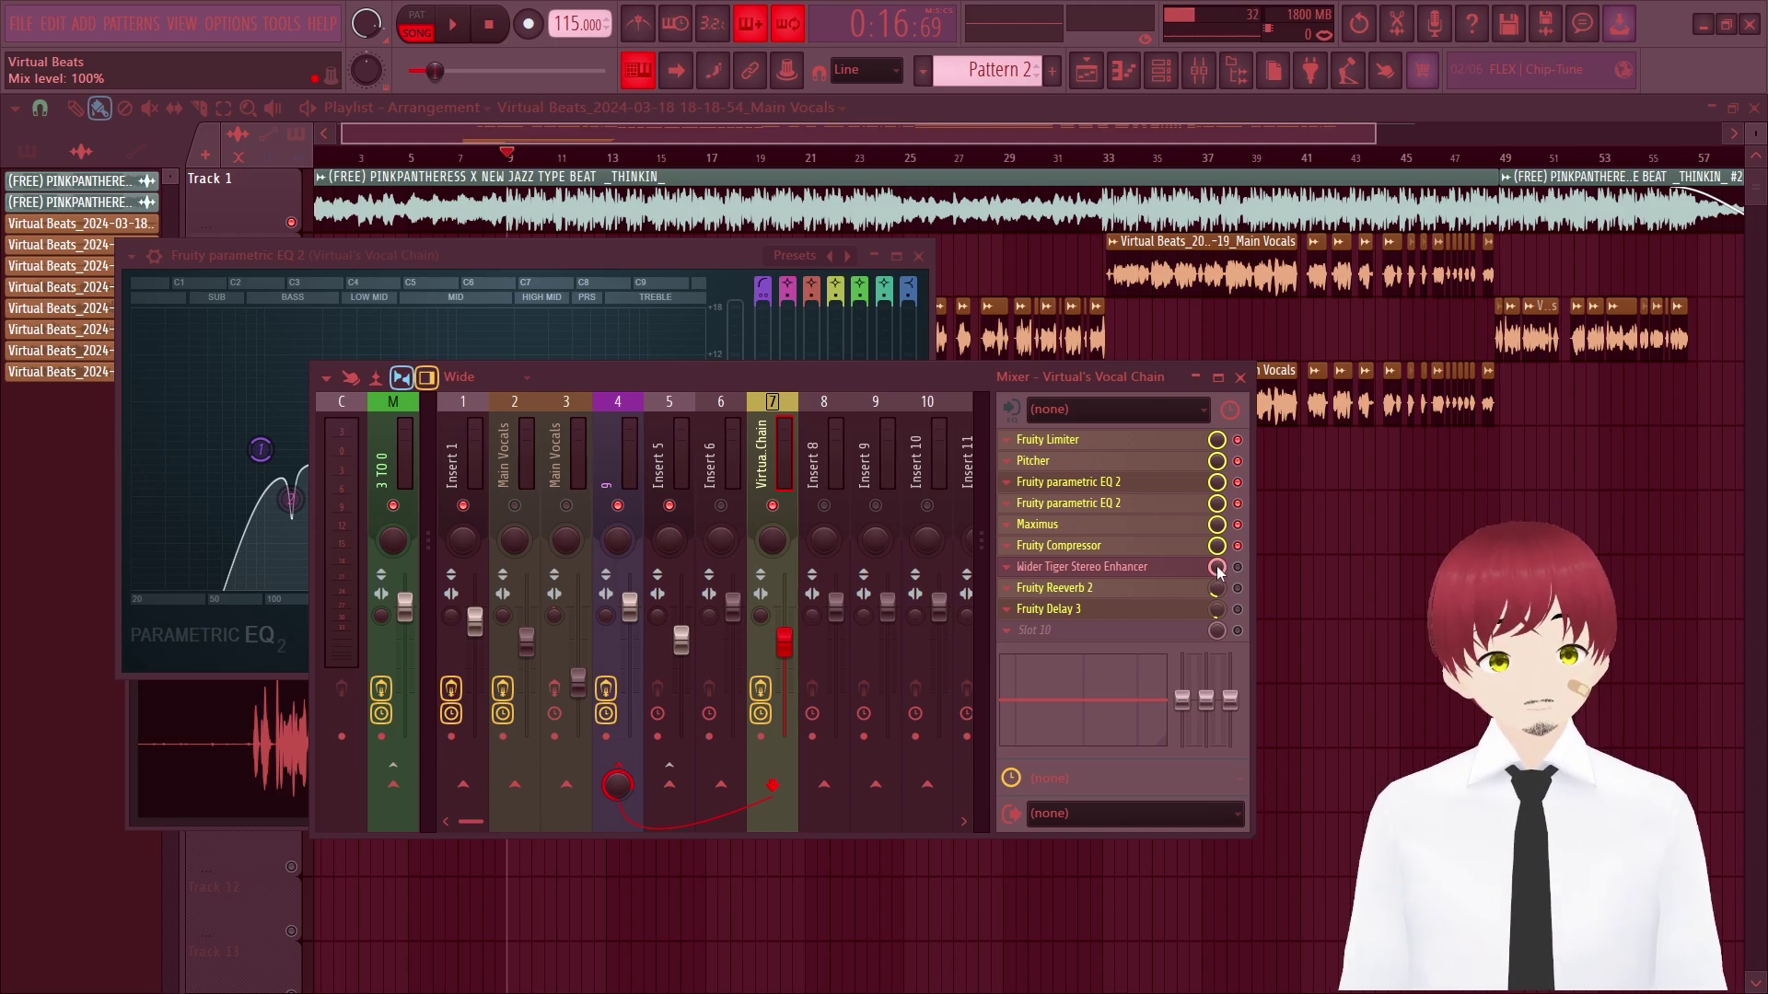
key(space)
click(1175, 567)
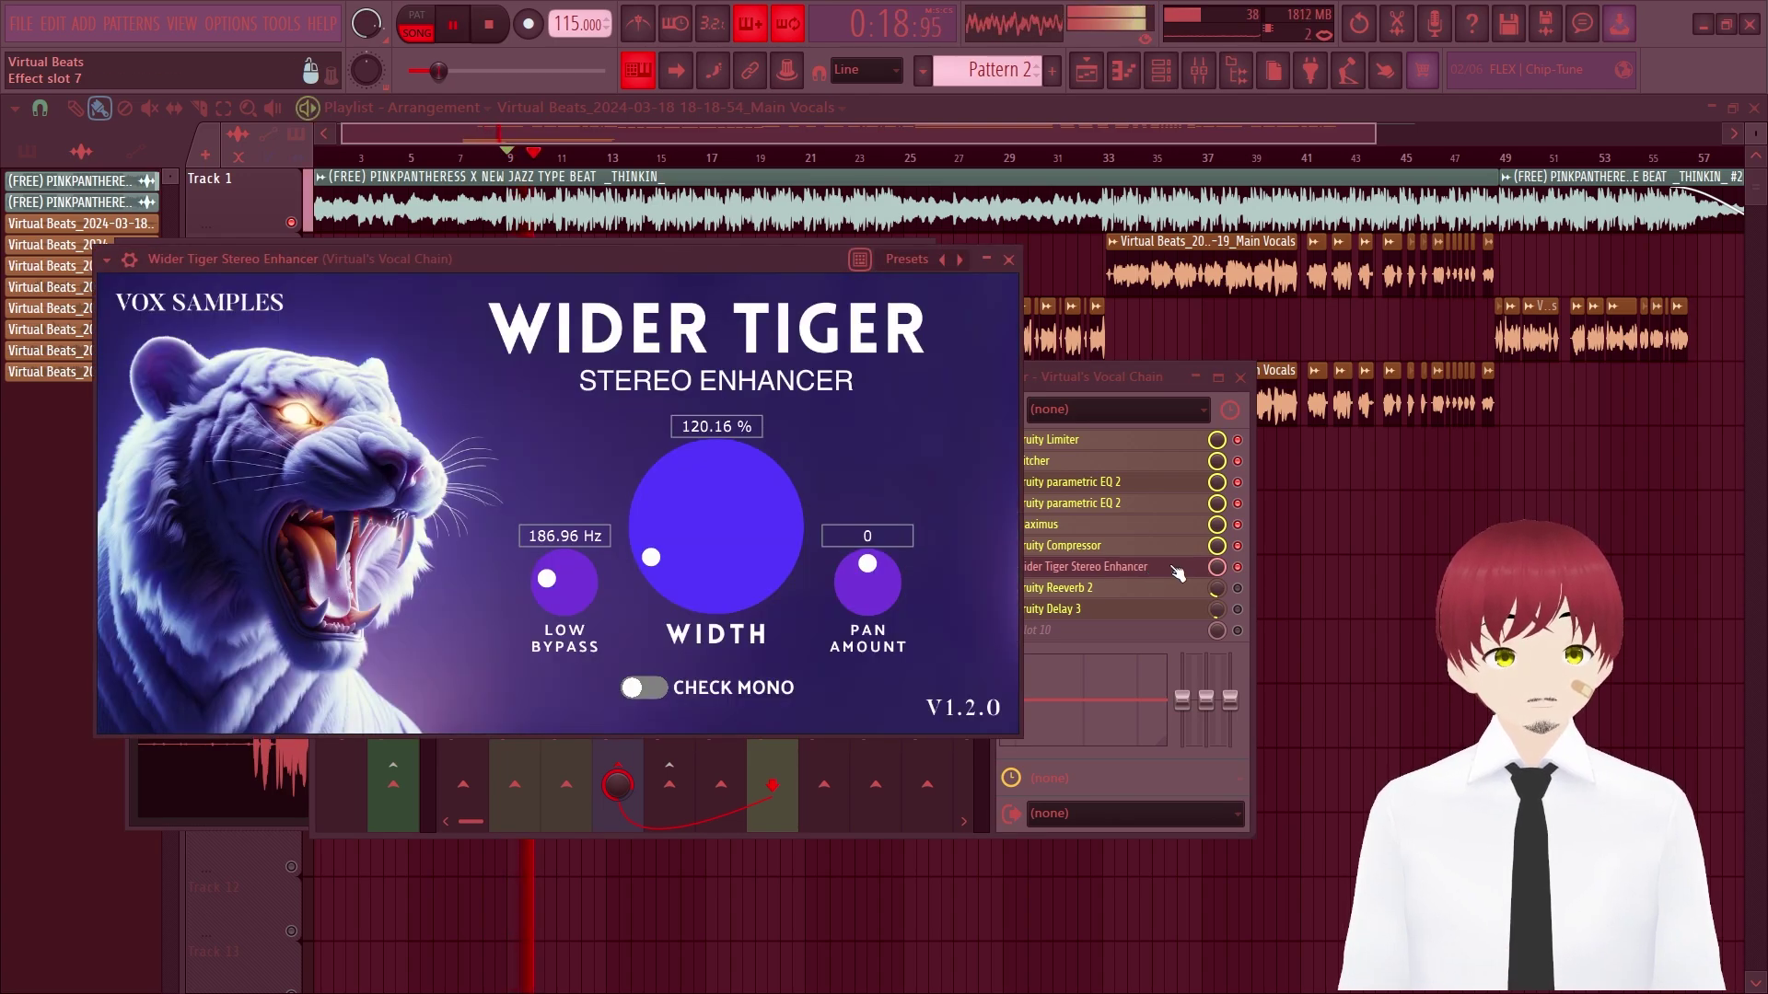
mouse_move(733, 525)
mouse_down()
mouse_move(718, 456)
mouse_move(704, 532)
mouse_up()
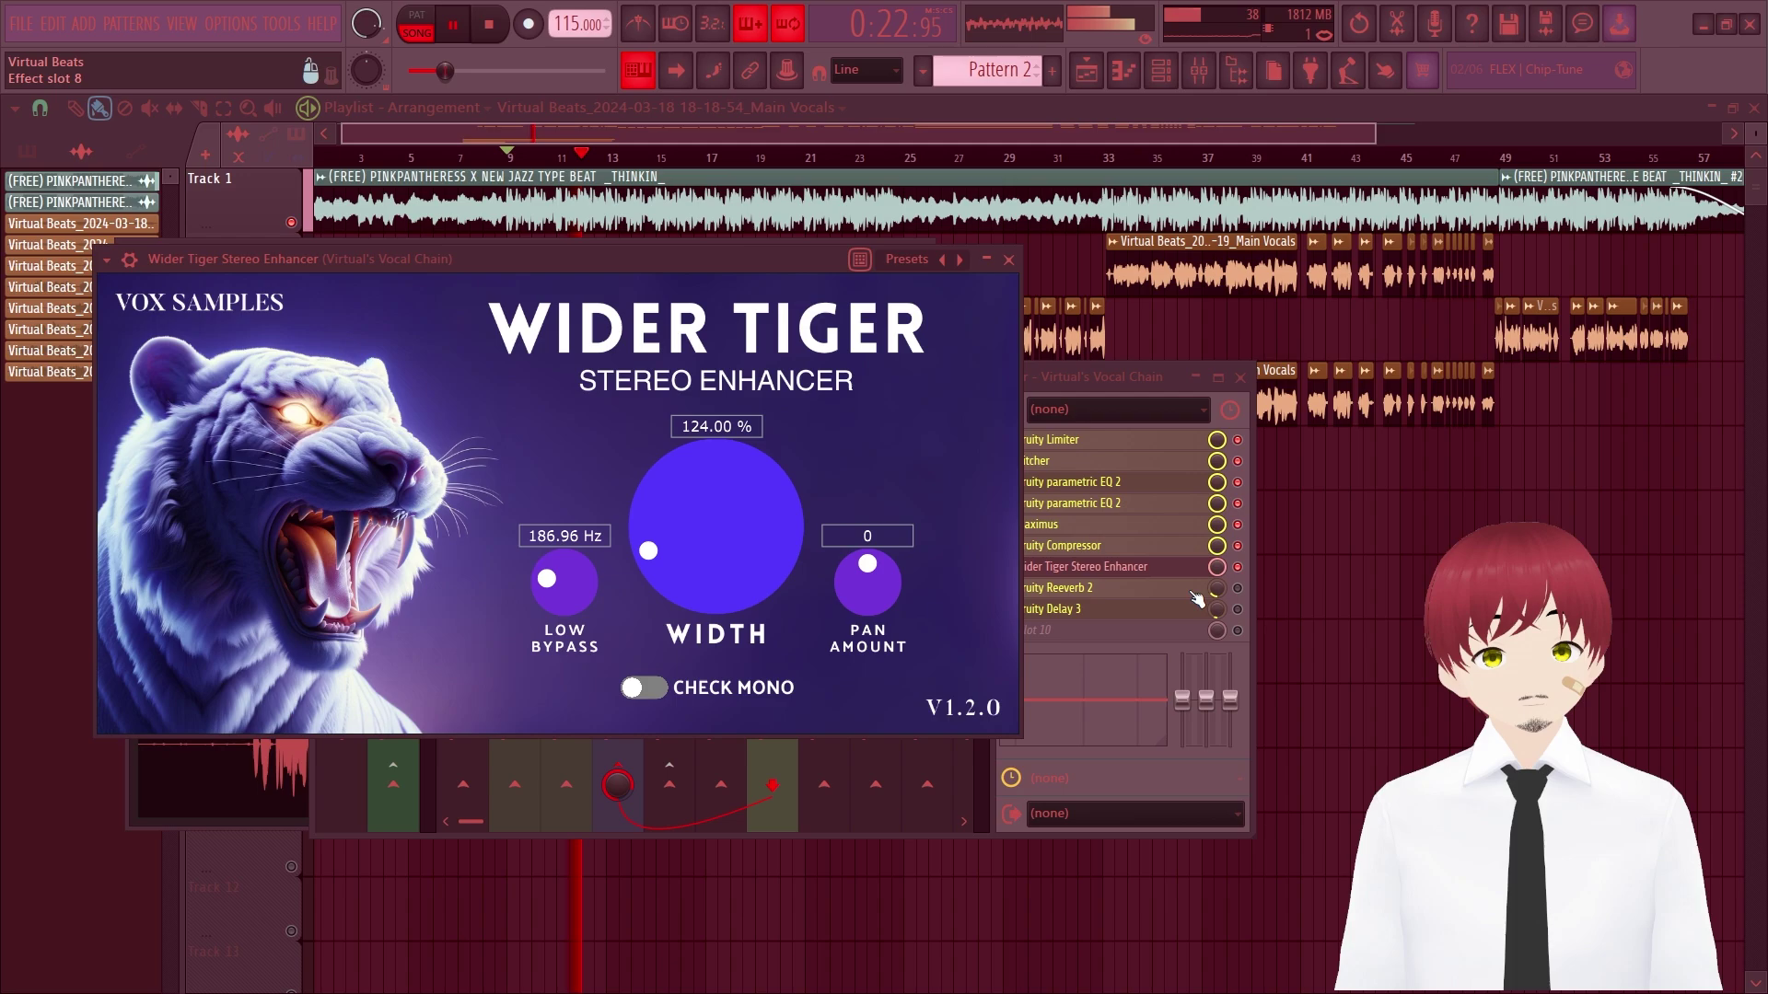
- Enable Fruity Reeverb 2 with a mix level of about 10%, and check its settings before closing it
click(1242, 598)
mouse_move(1217, 588)
mouse_down()
mouse_move(1217, 553)
mouse_move(1217, 583)
mouse_up()
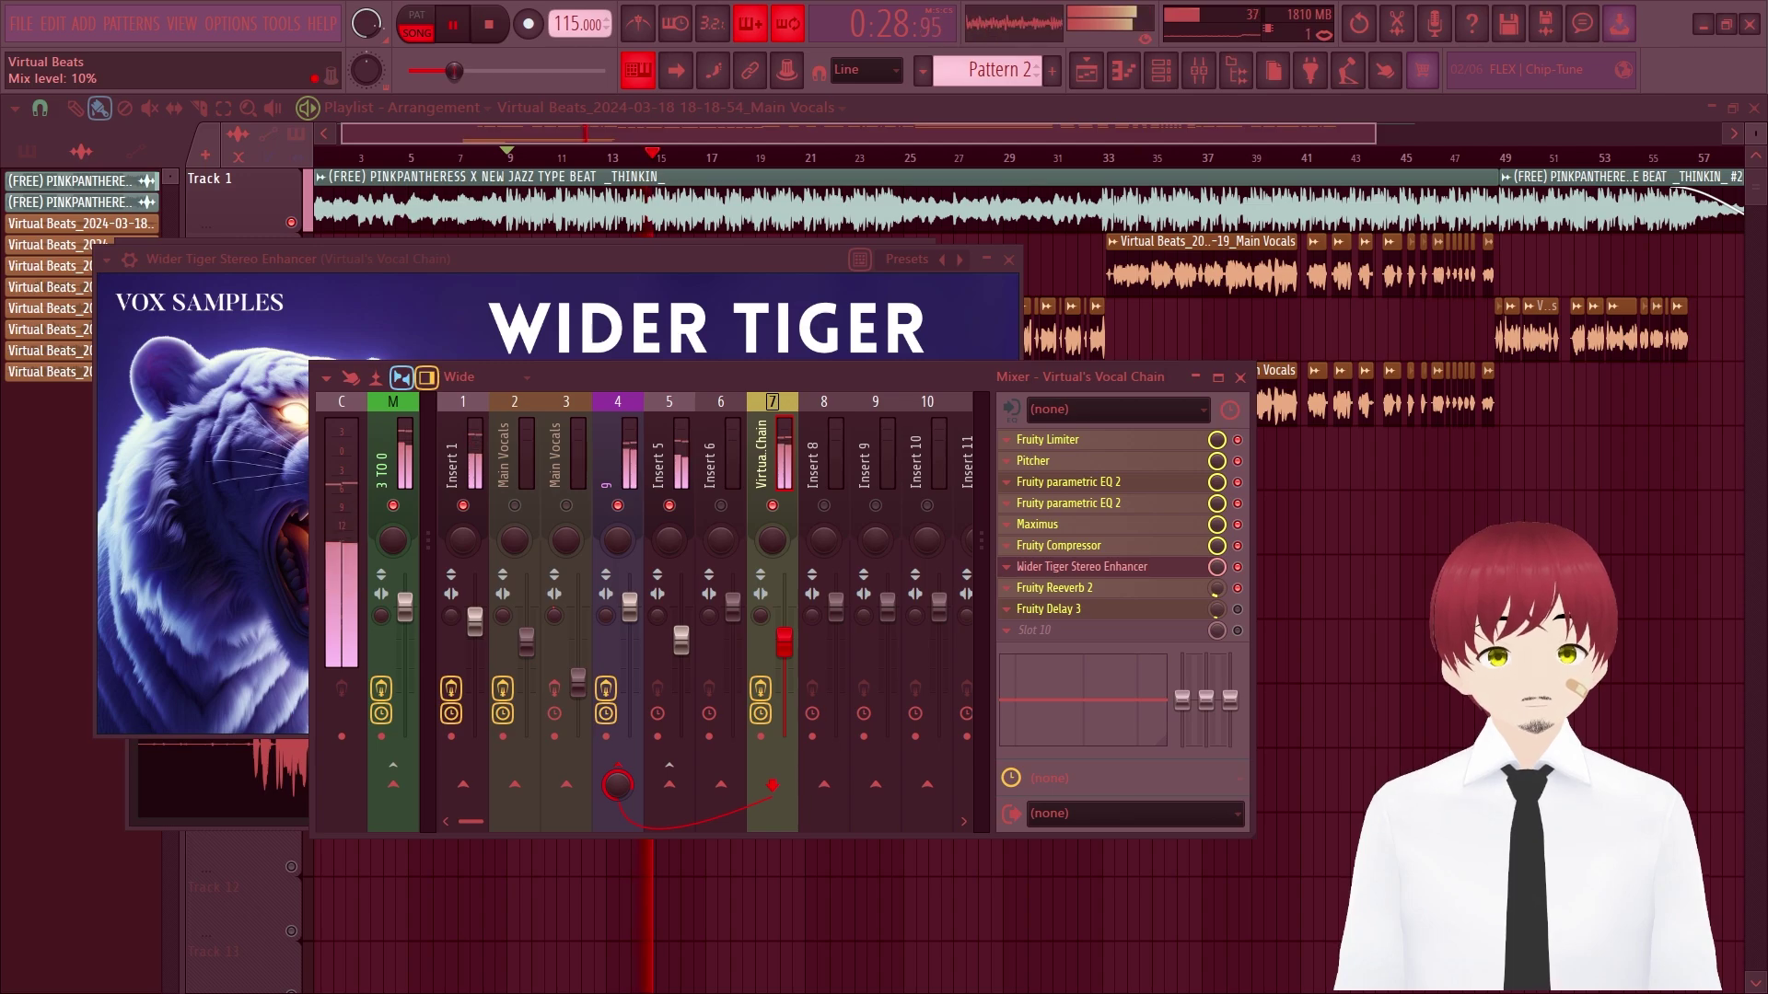
click(1171, 589)
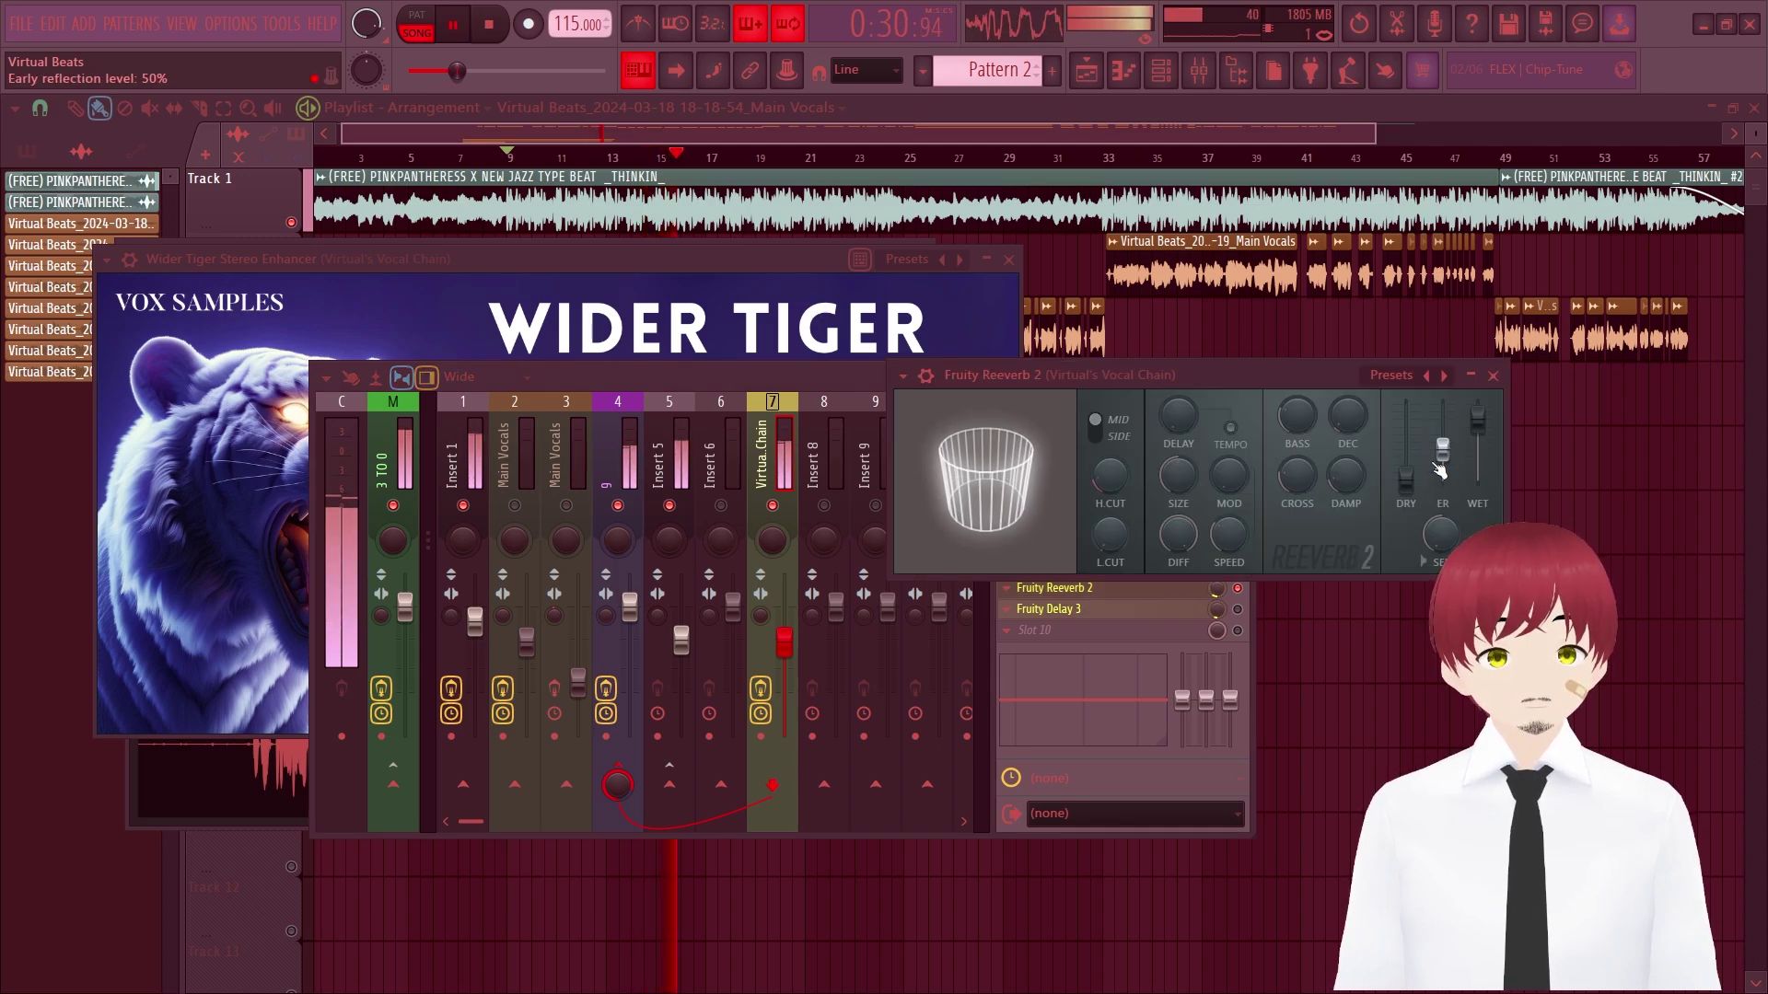
click(1493, 376)
- Try Fruity Delay 3 at a 44% mix level, replay the song, and adjust its feedback and mix levels by ear
drag(1217, 608, 1216, 571)
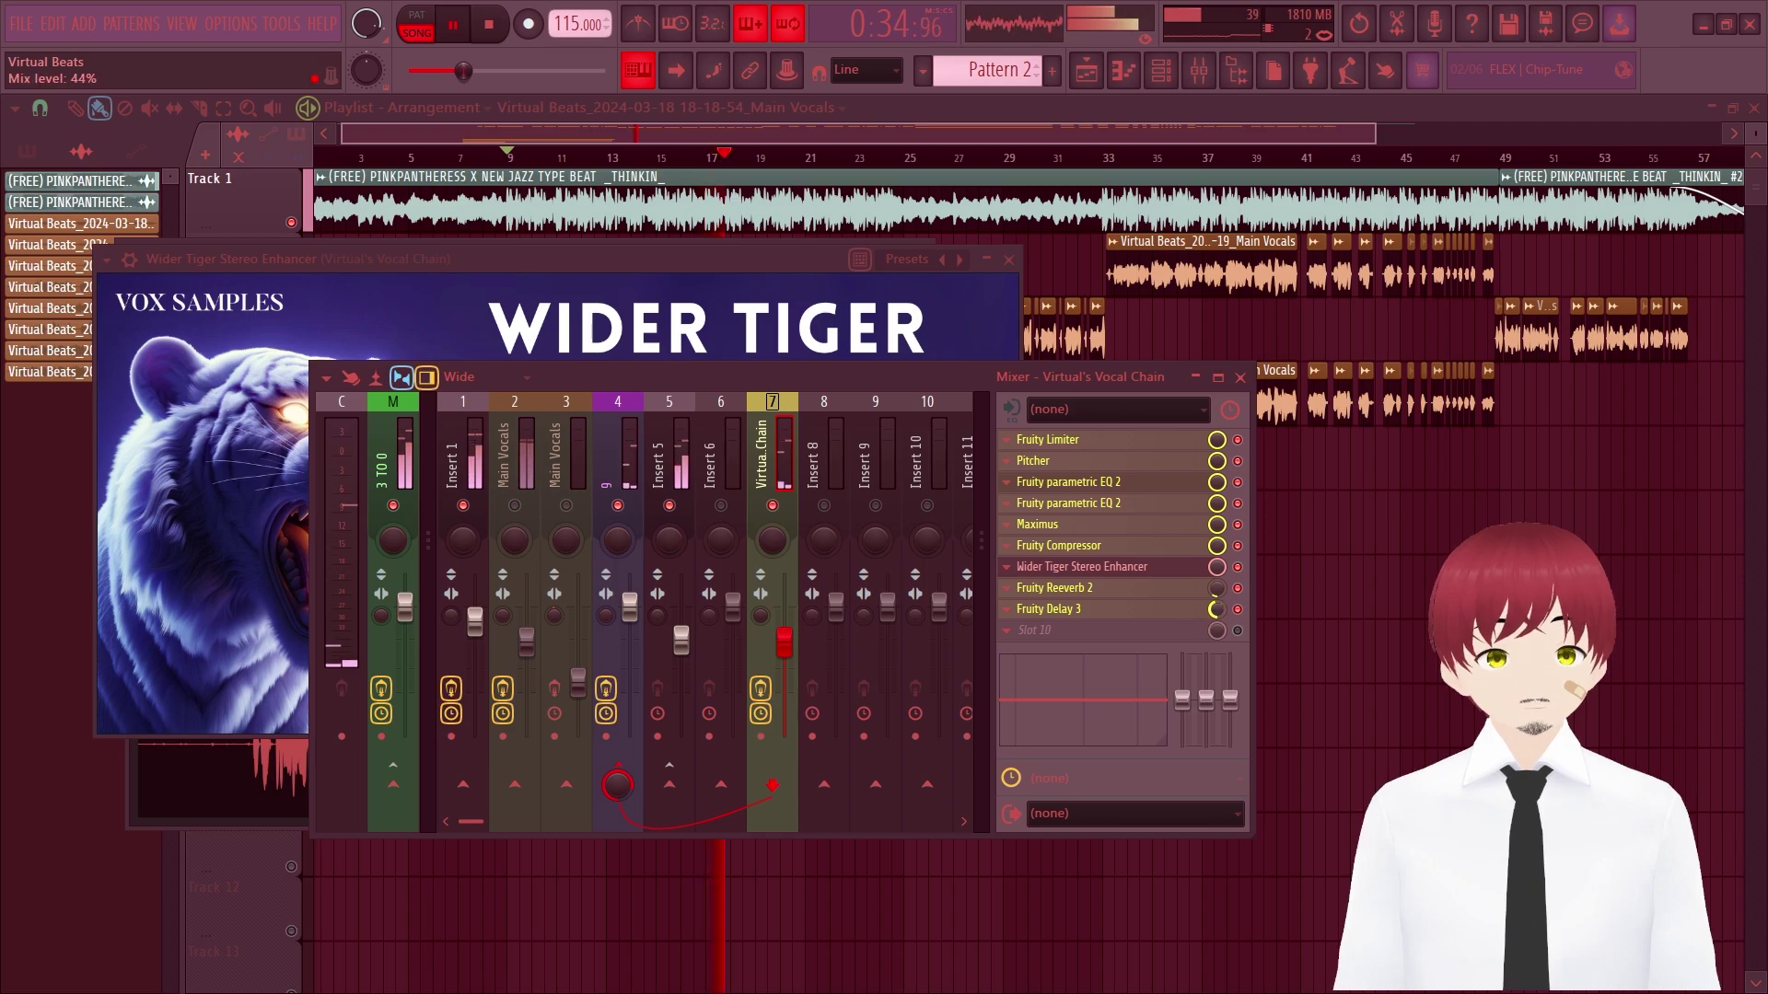
key(space)
key(space)
click(1048, 608)
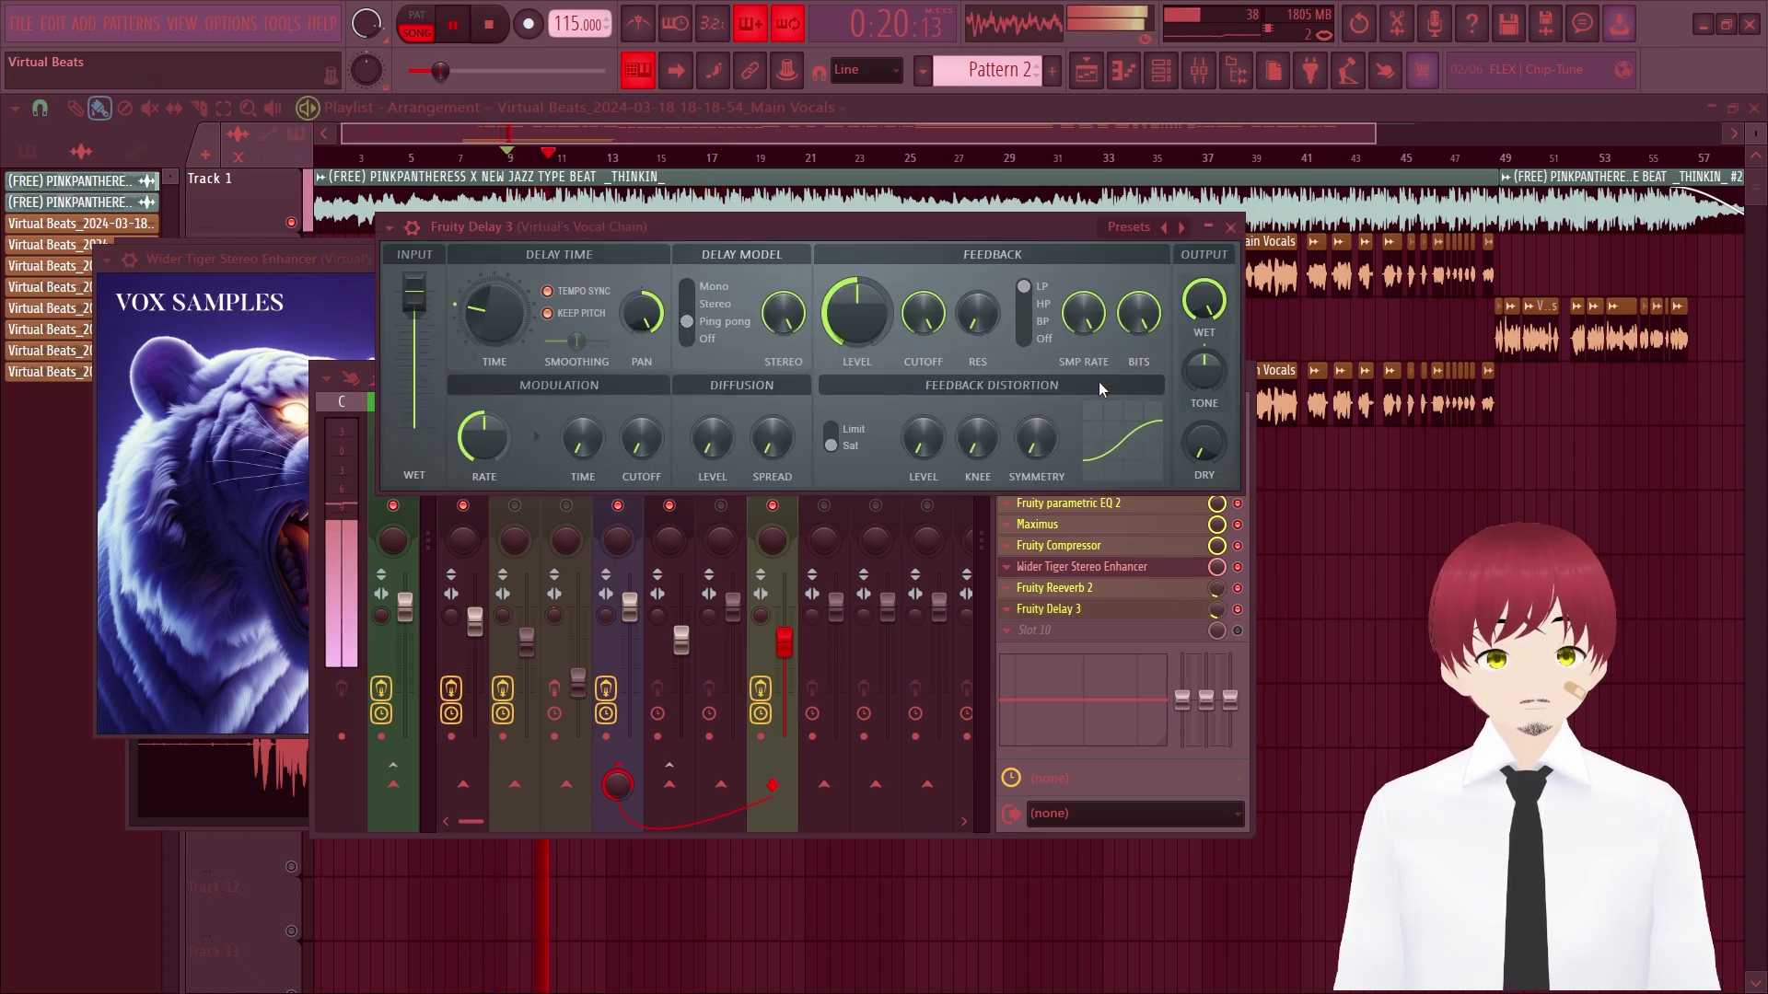
drag(819, 304, 820, 355)
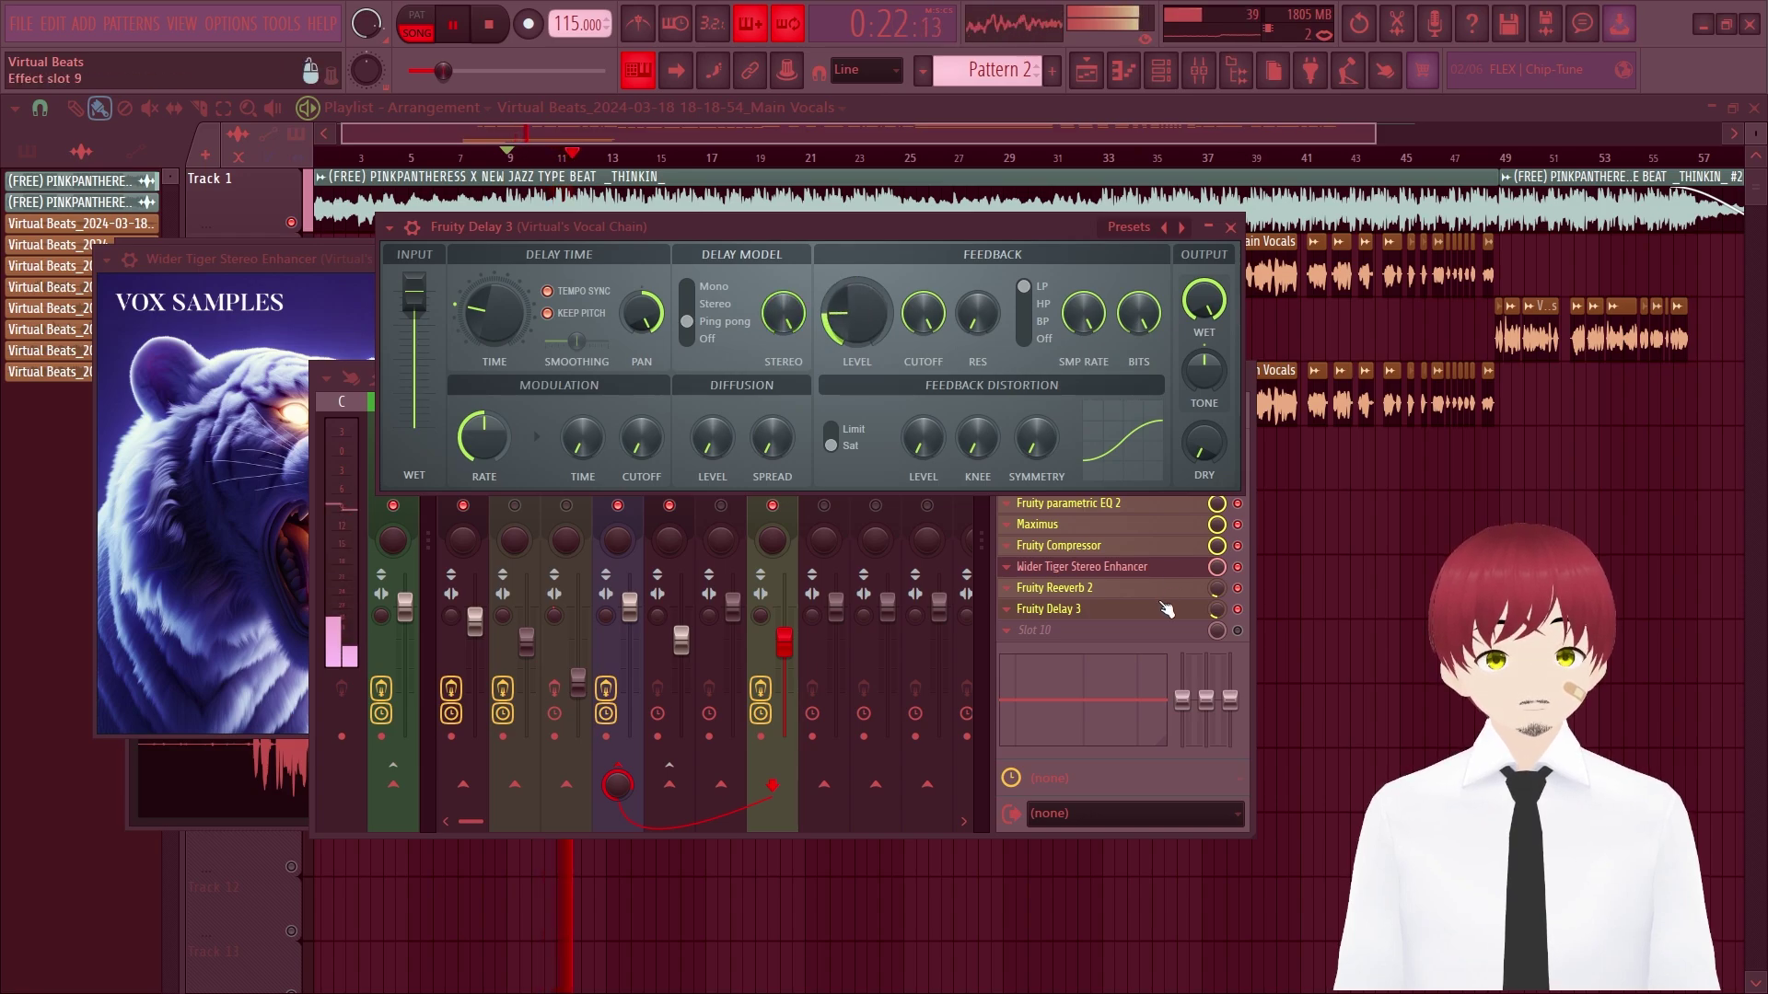
click(1220, 617)
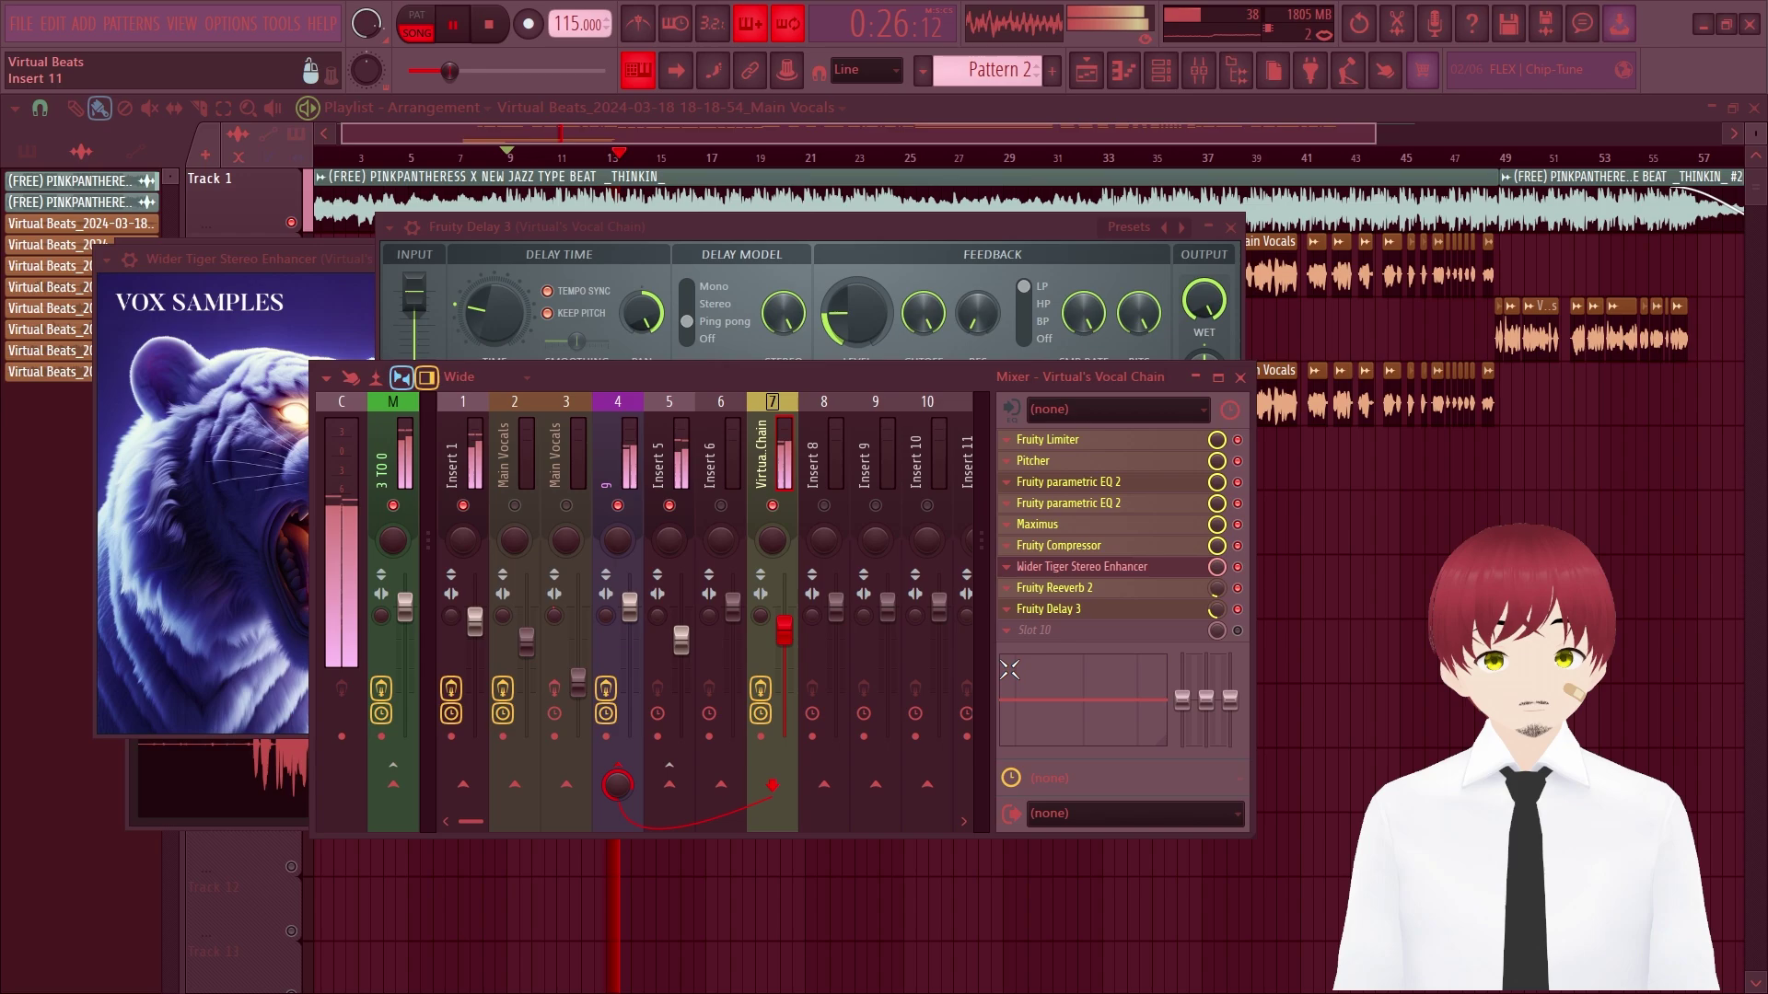
click(677, 269)
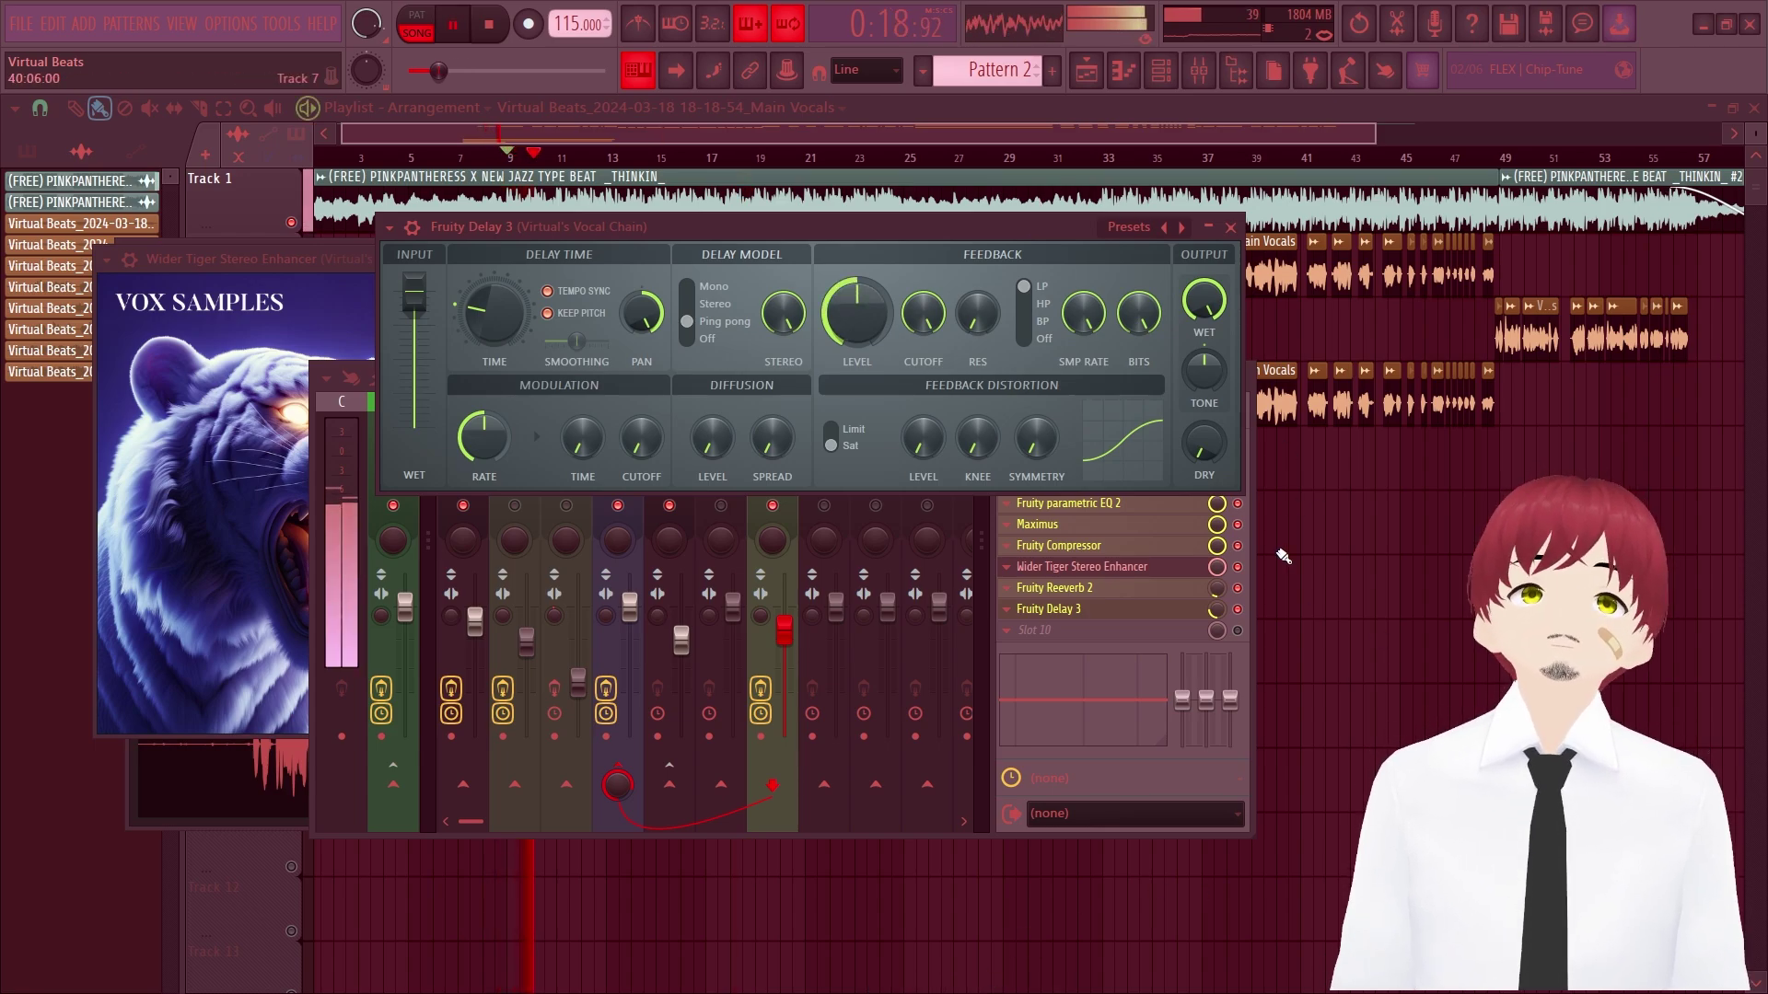
- Set the Fruity Reeverb 2 mix level to 10%, and set Fruity Compressor's gain to 19.0 dB and its ratio to 2.5 : 1
click(1216, 587)
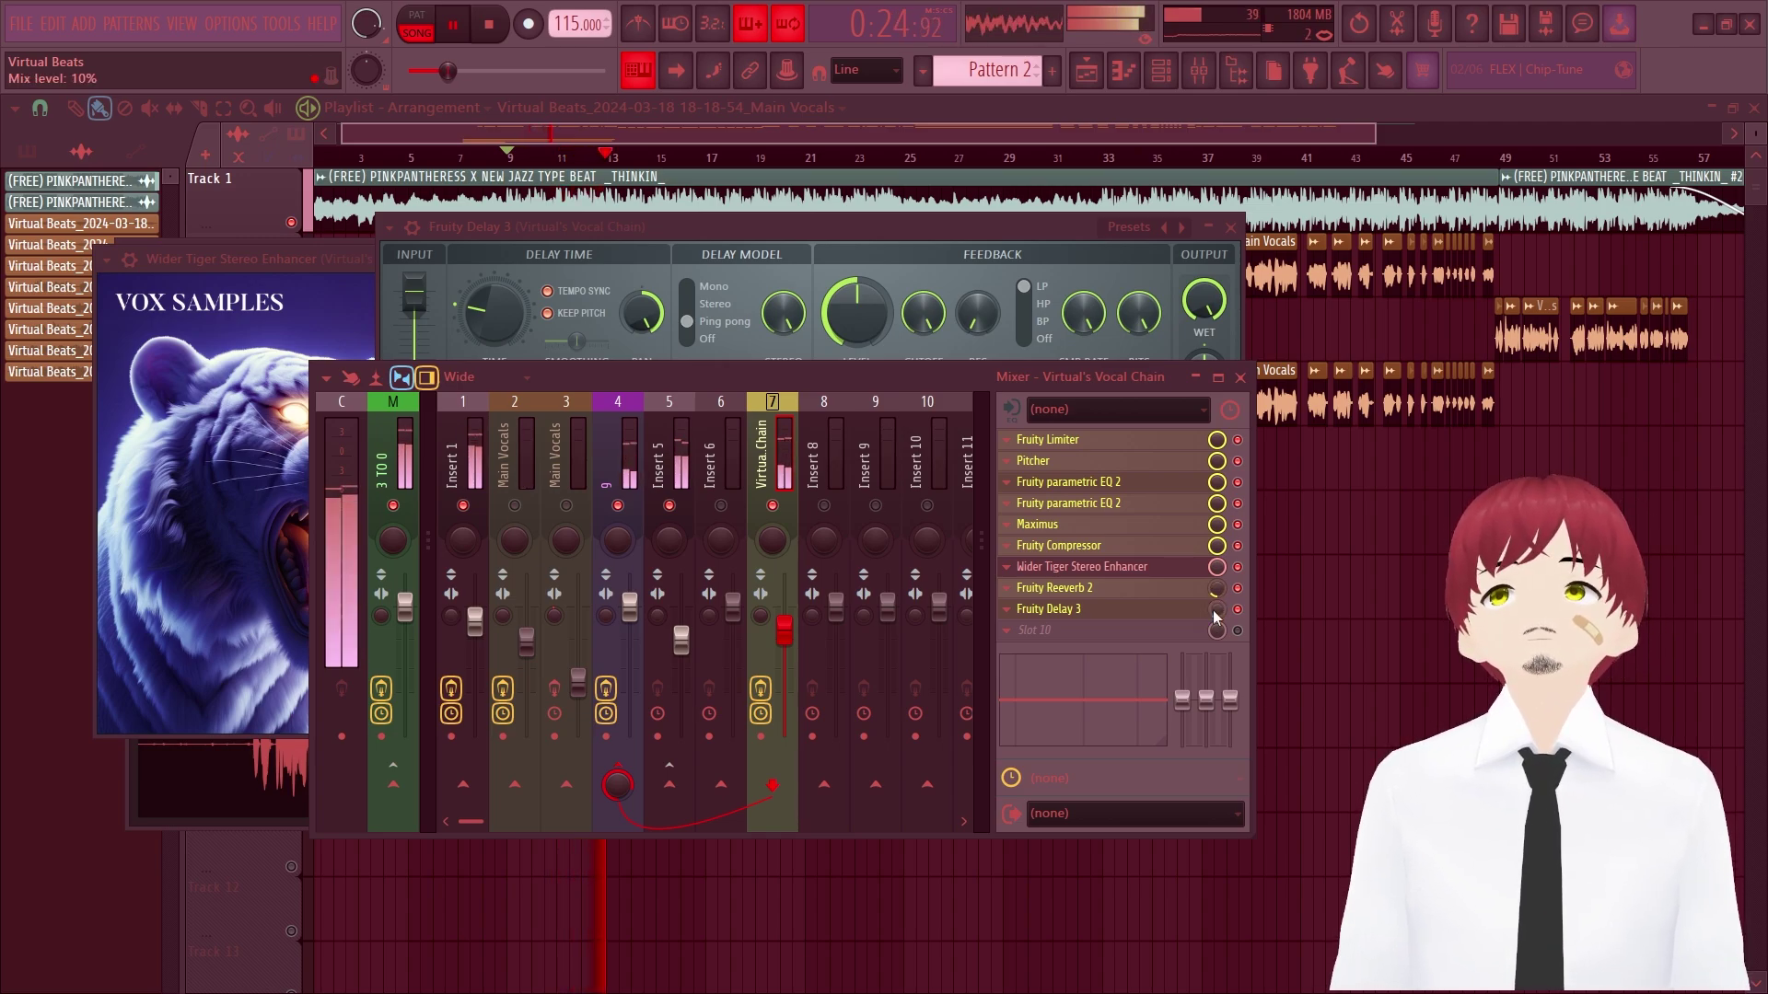
click(1059, 545)
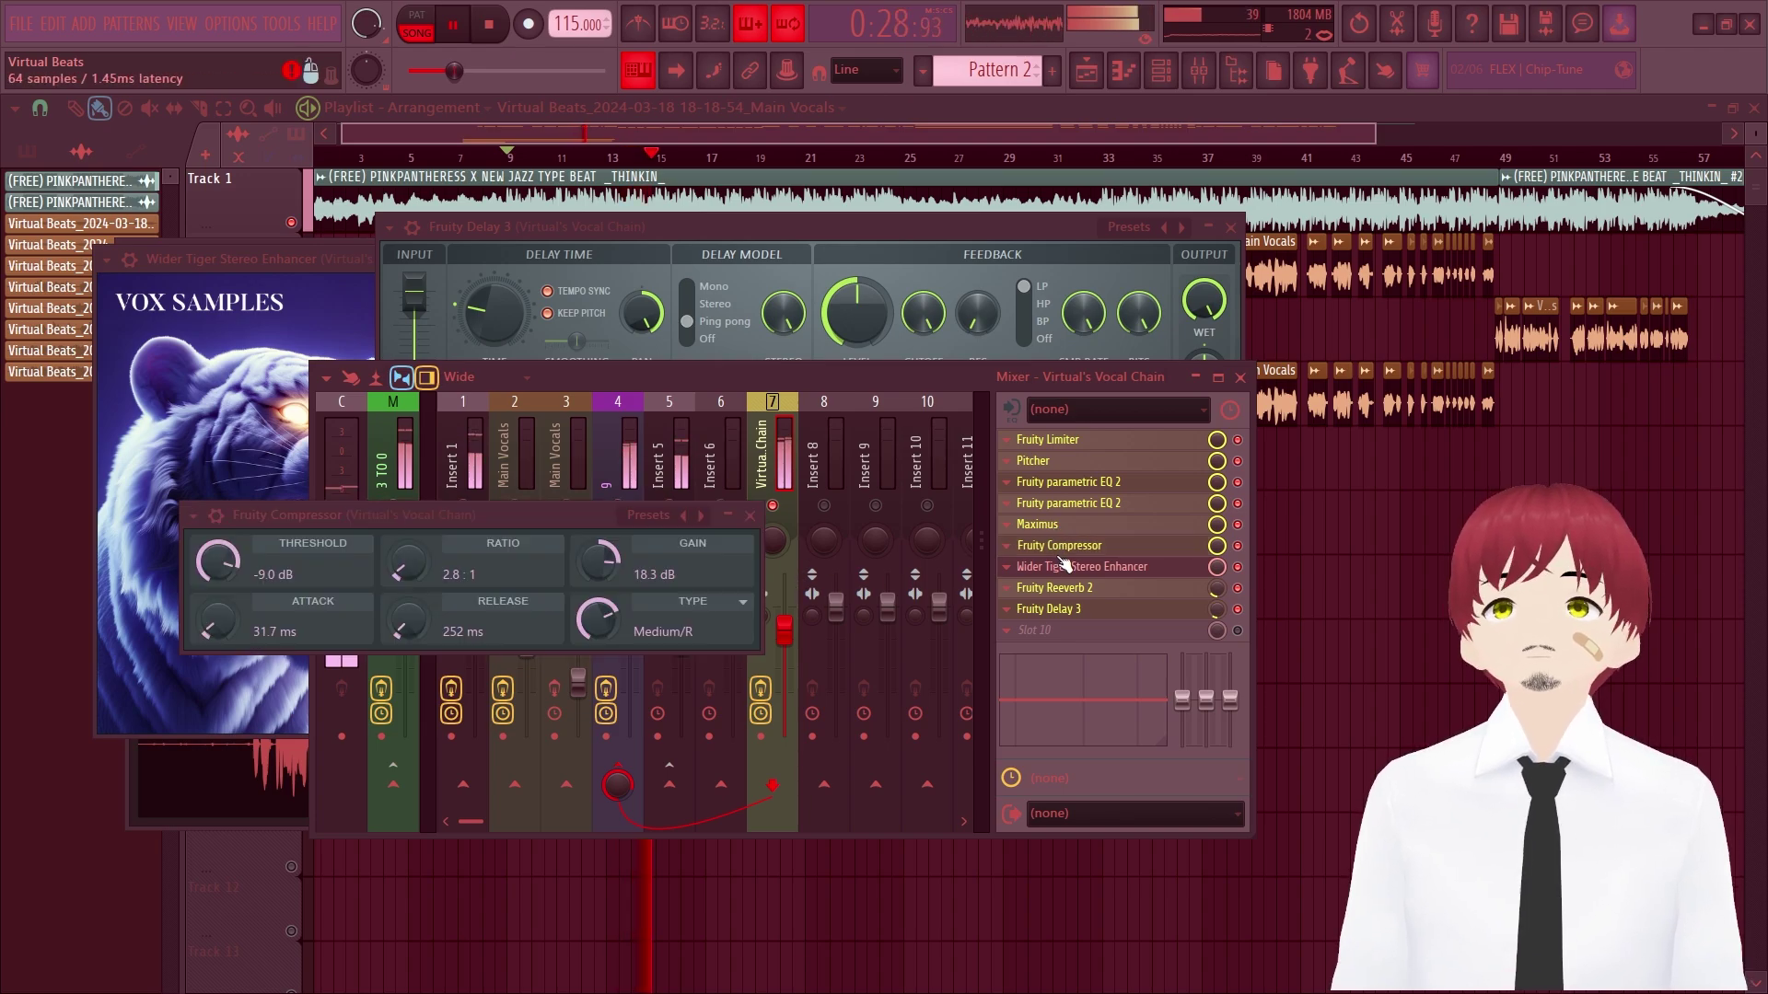
drag(650, 551, 650, 543)
drag(408, 561, 408, 564)
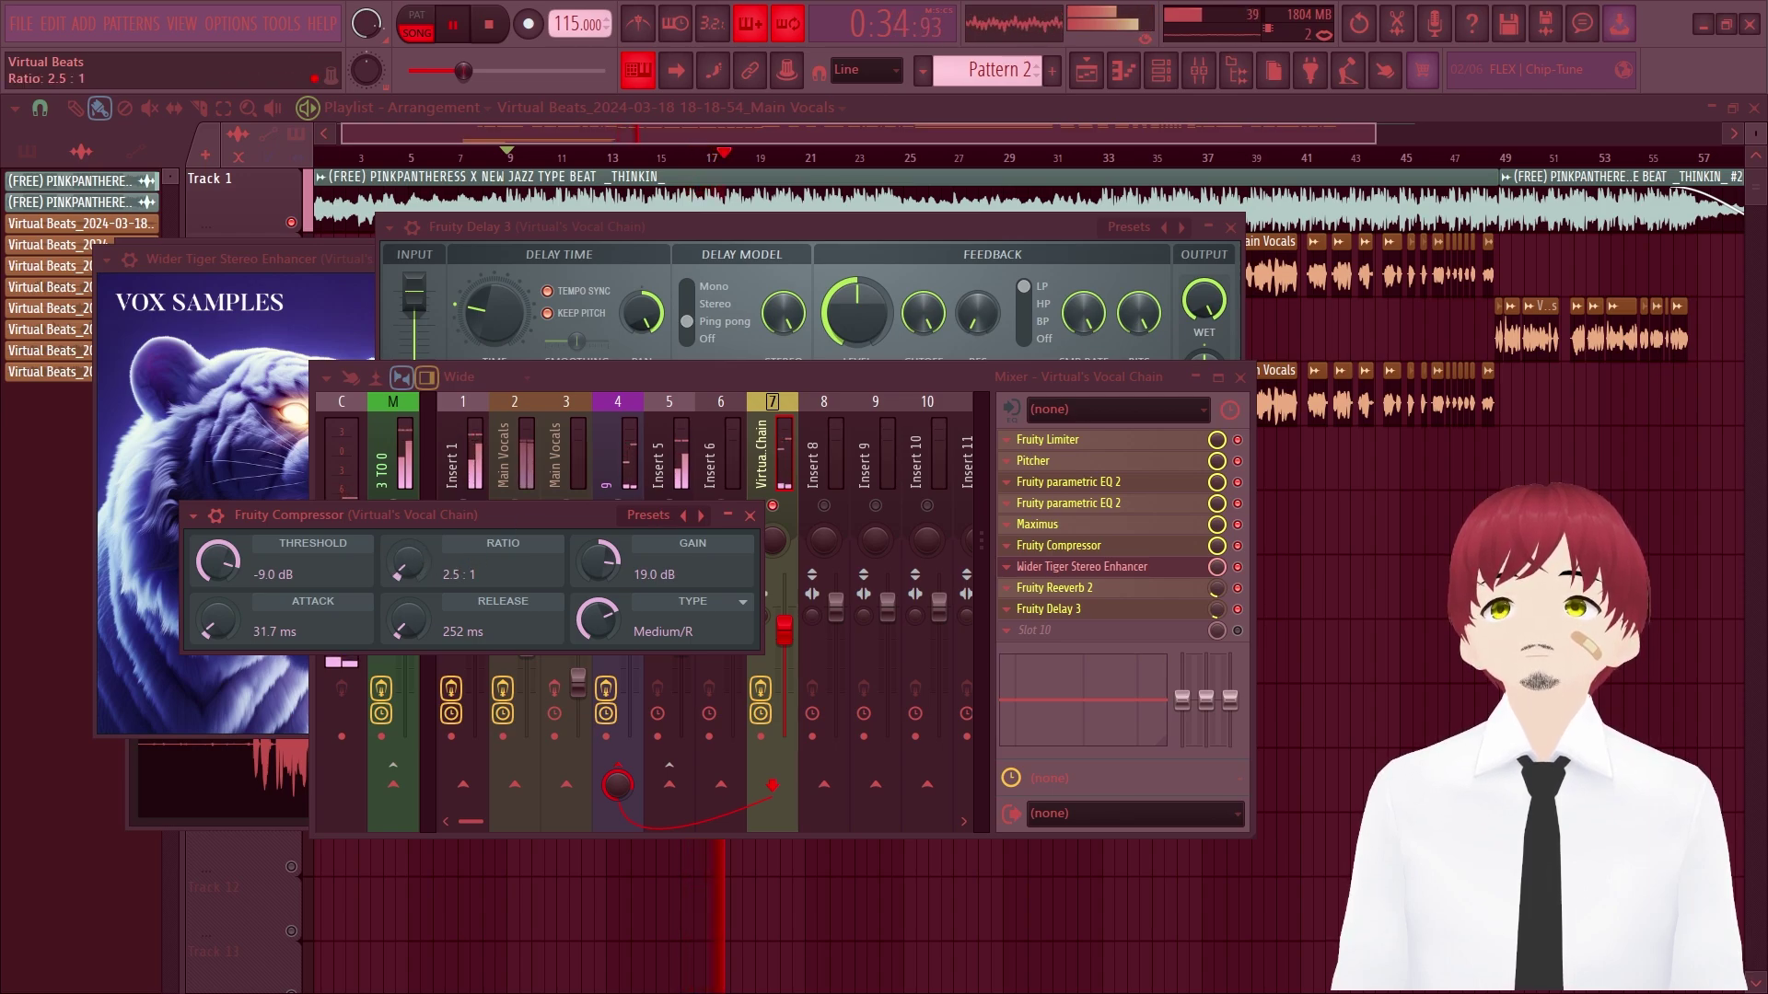
- Replay the song while reviewing mixer track 4 and the vocal chain track's effects, stop playback and close Fruity Delay 3
click(841, 388)
click(672, 452)
click(625, 479)
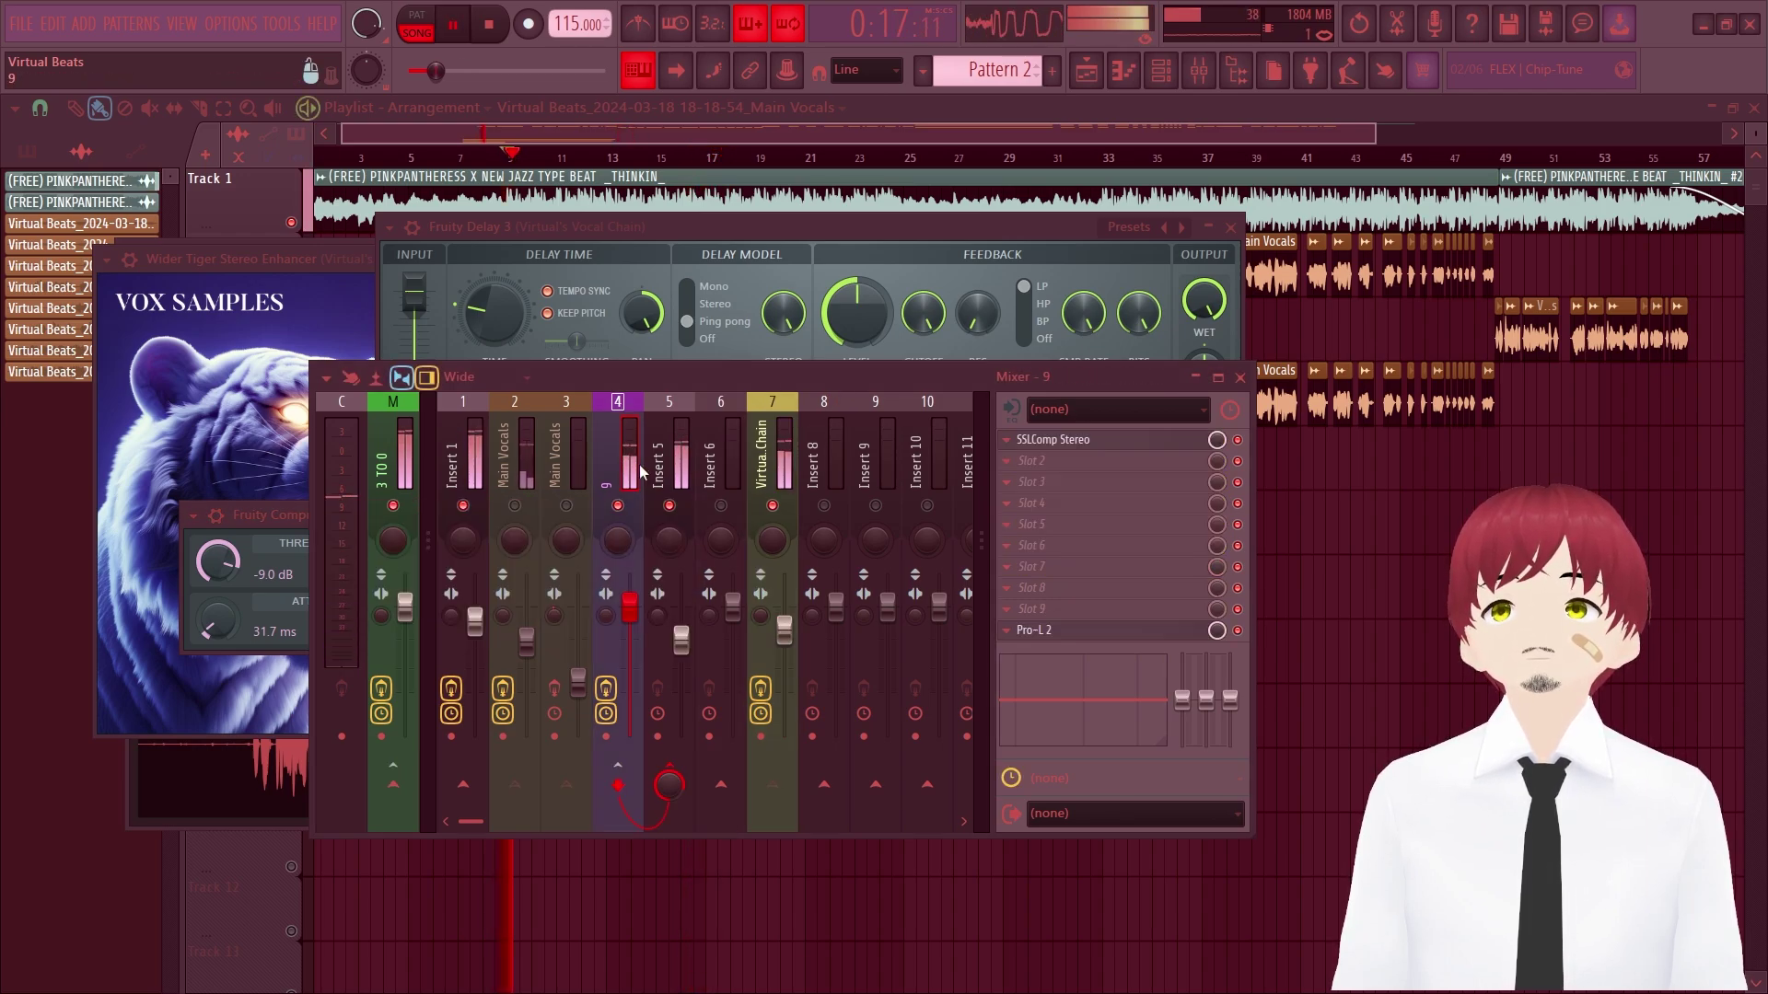
click(784, 631)
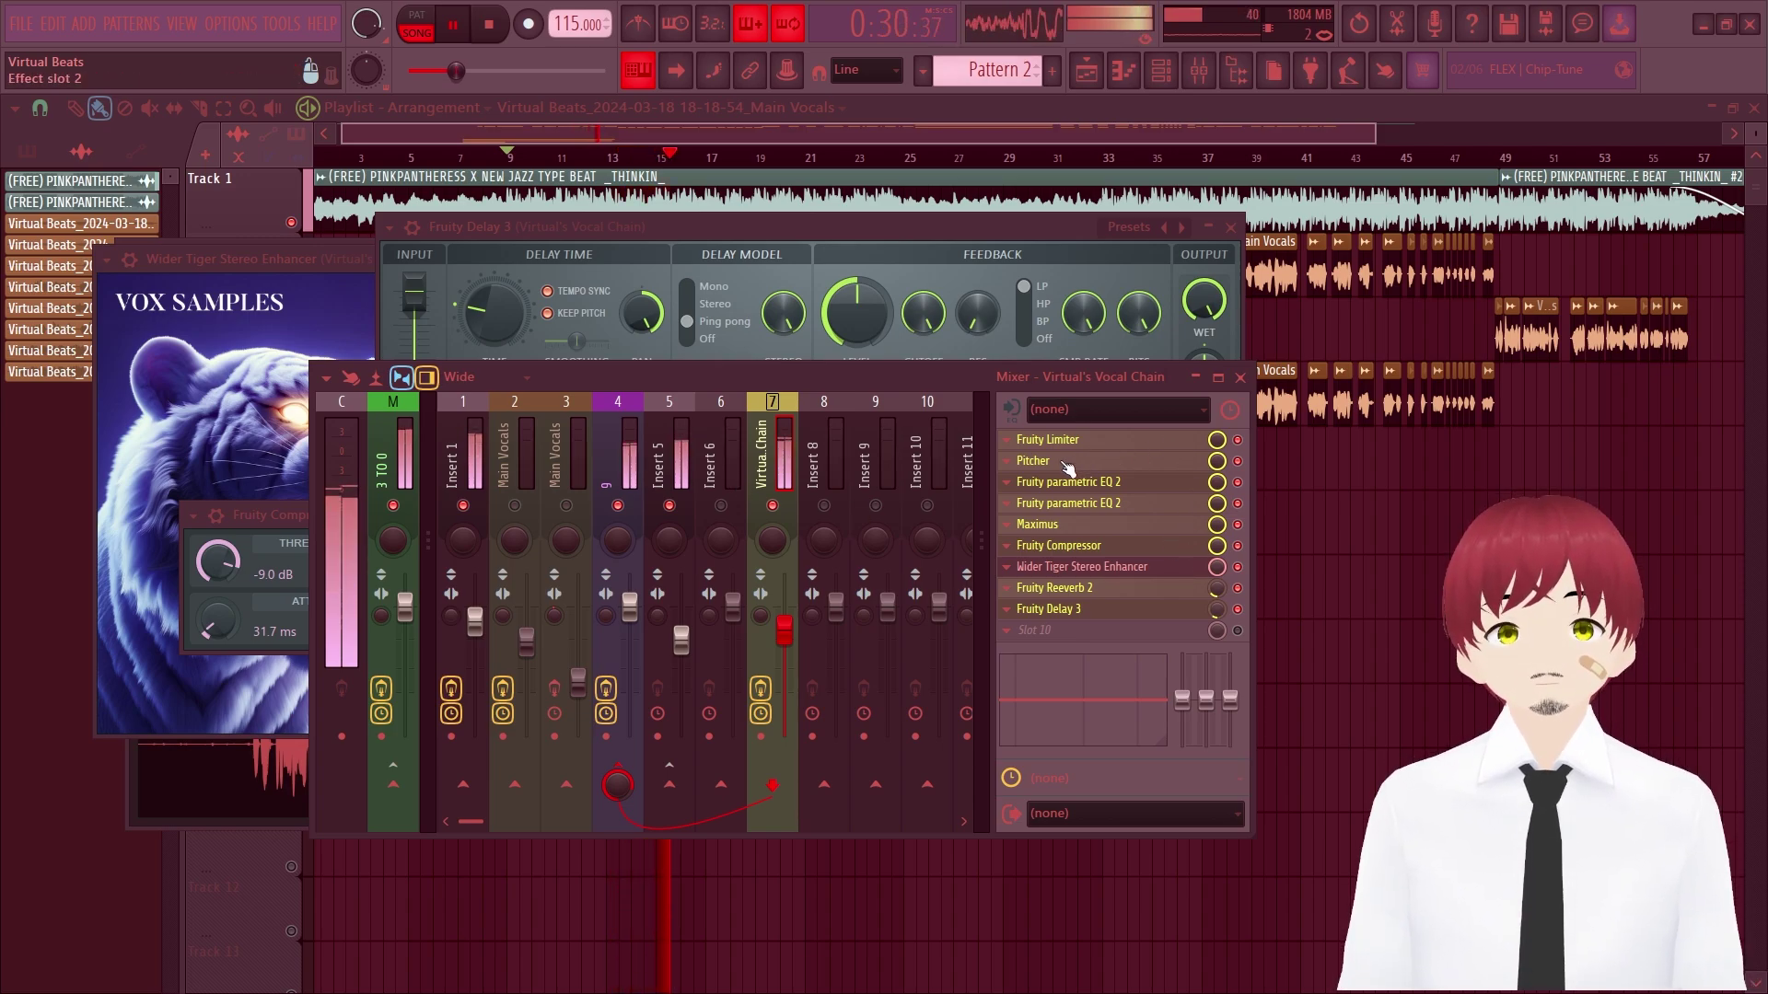
click(1105, 567)
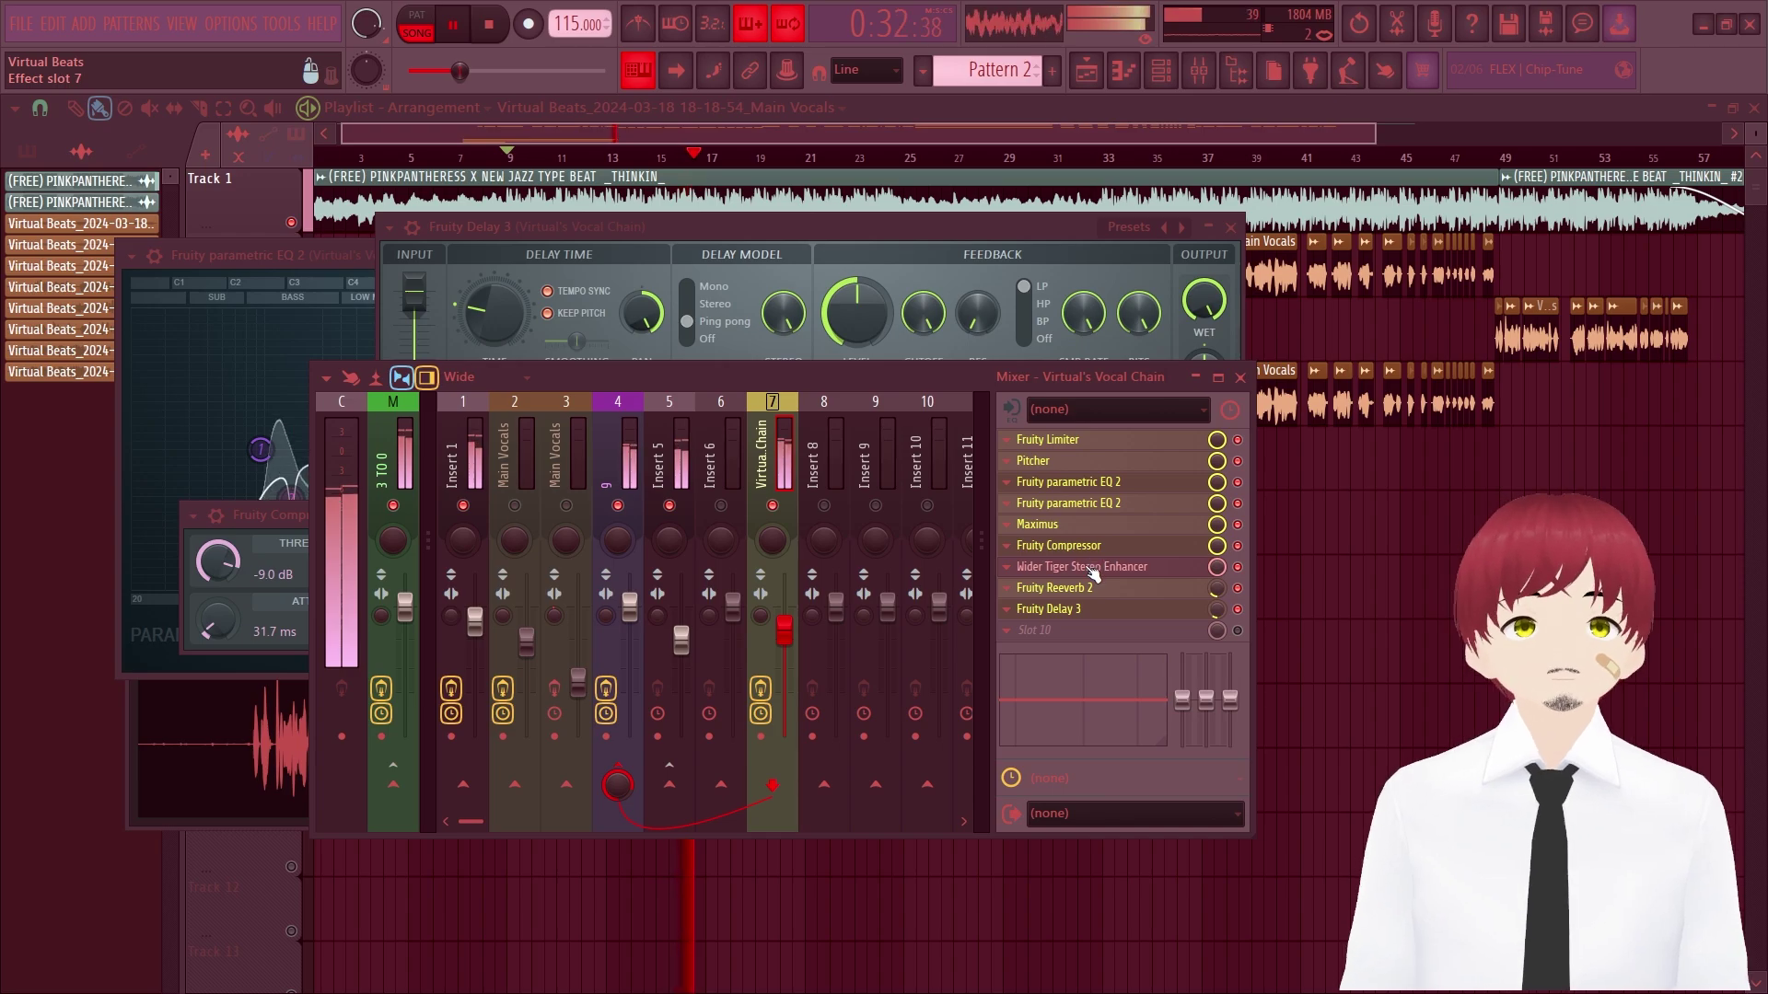
key(space)
click(1059, 608)
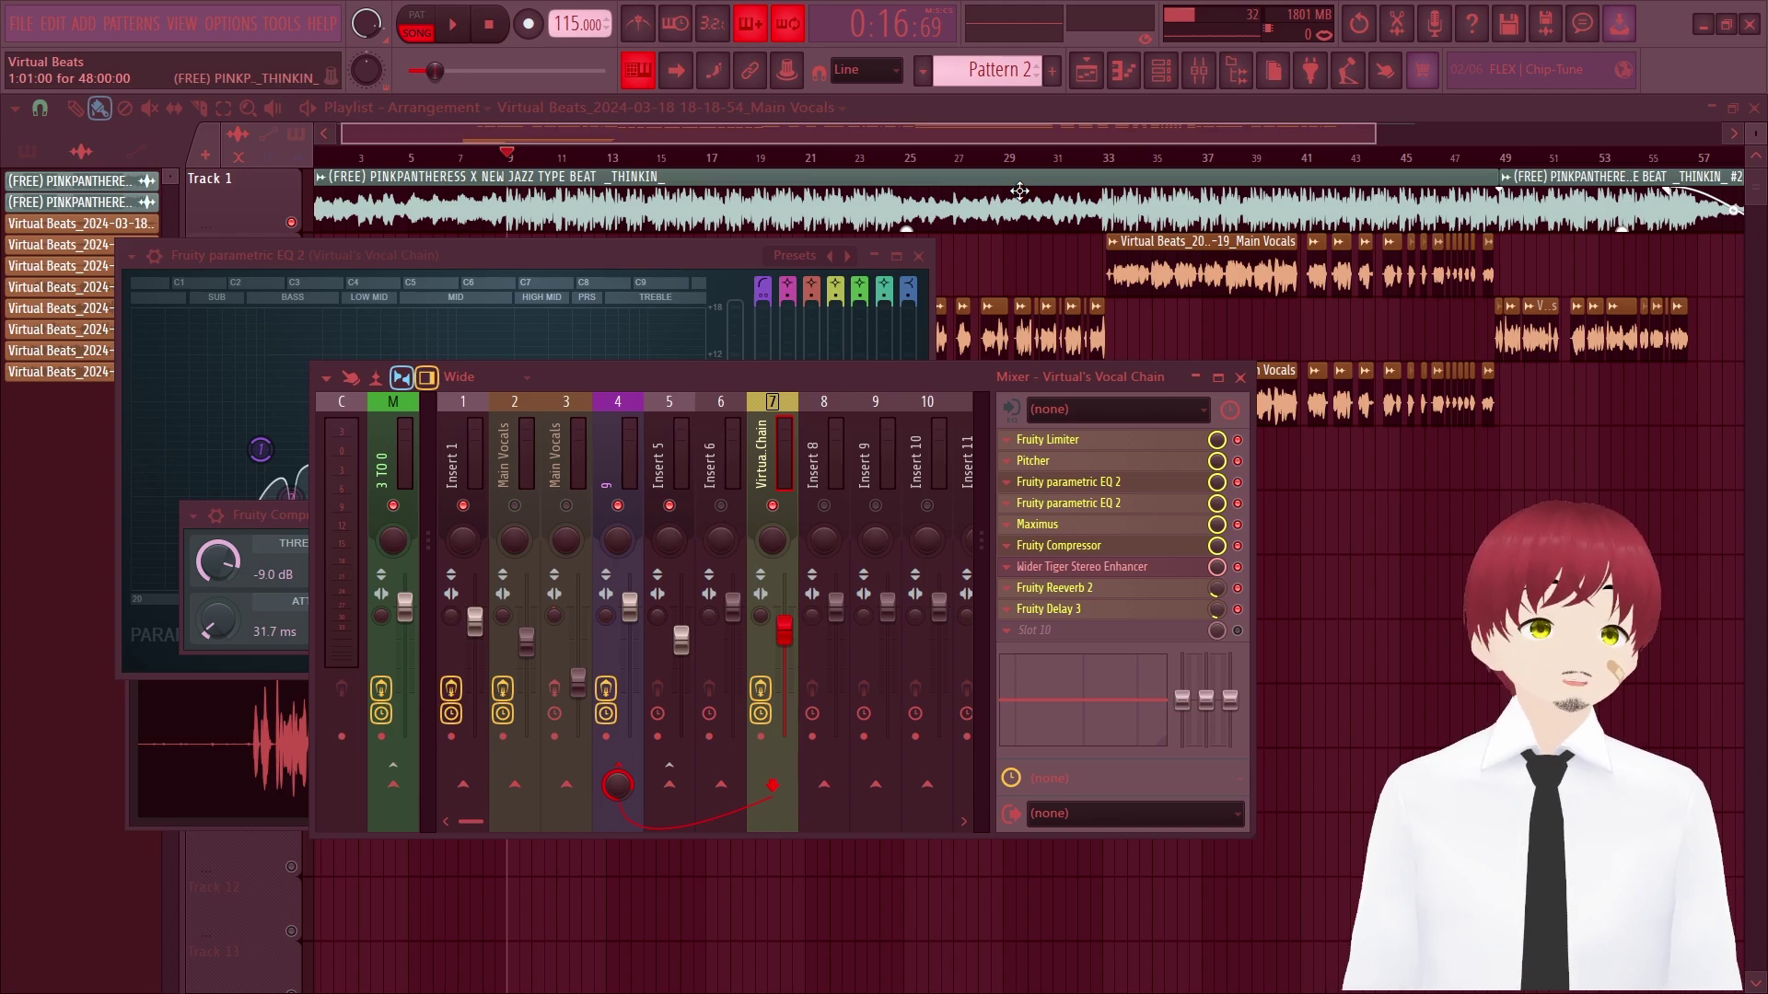
- Save the vocal chain's mixer track state as "Clear Vocals" in the preset folder on the Desktop
right_click(774, 434)
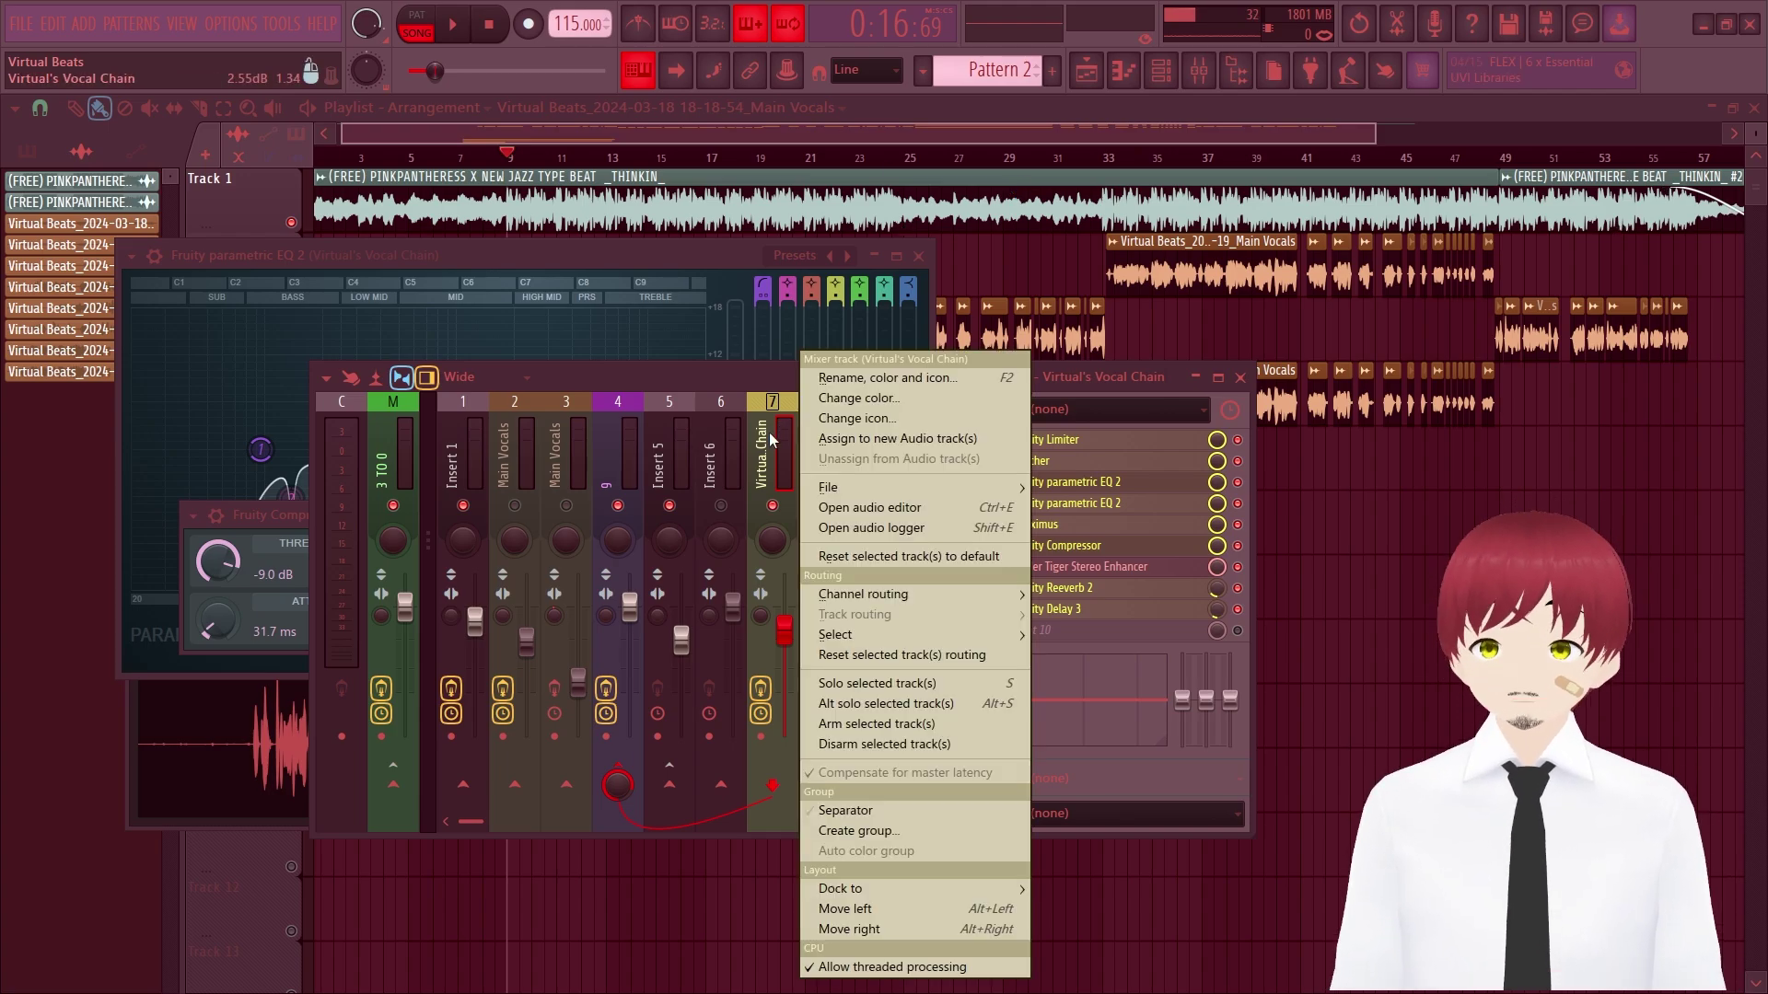
mouse_move(844, 490)
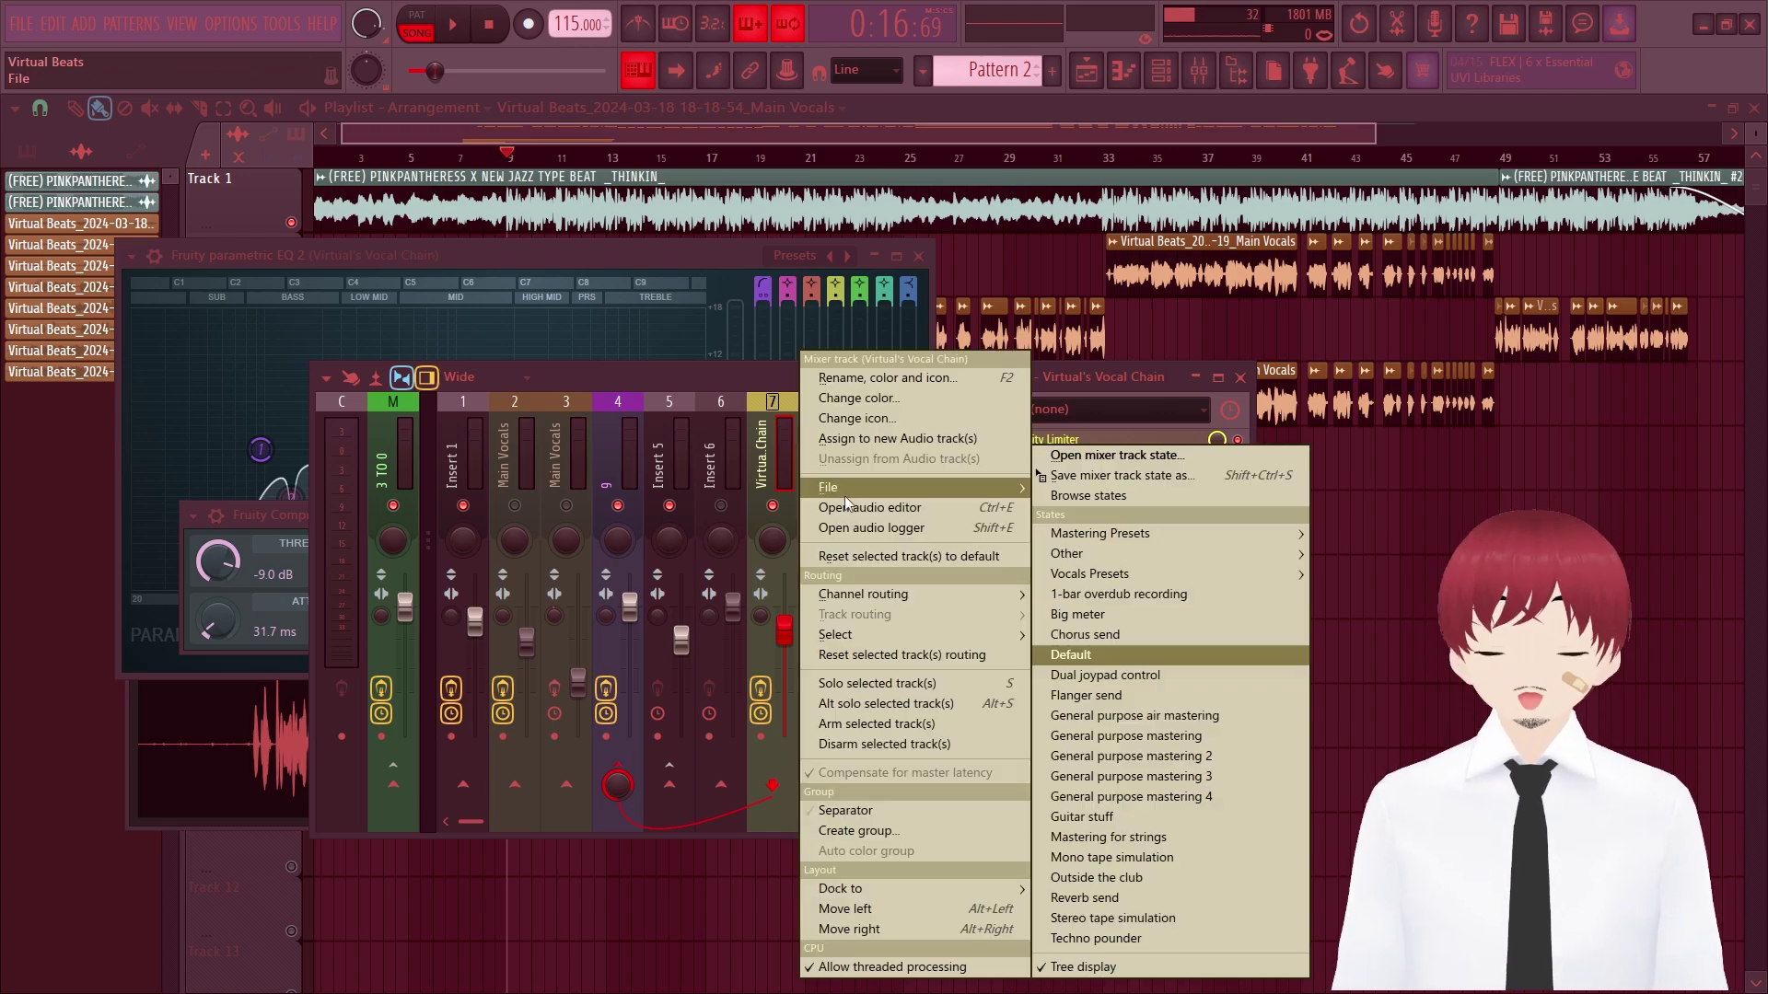
click(1087, 477)
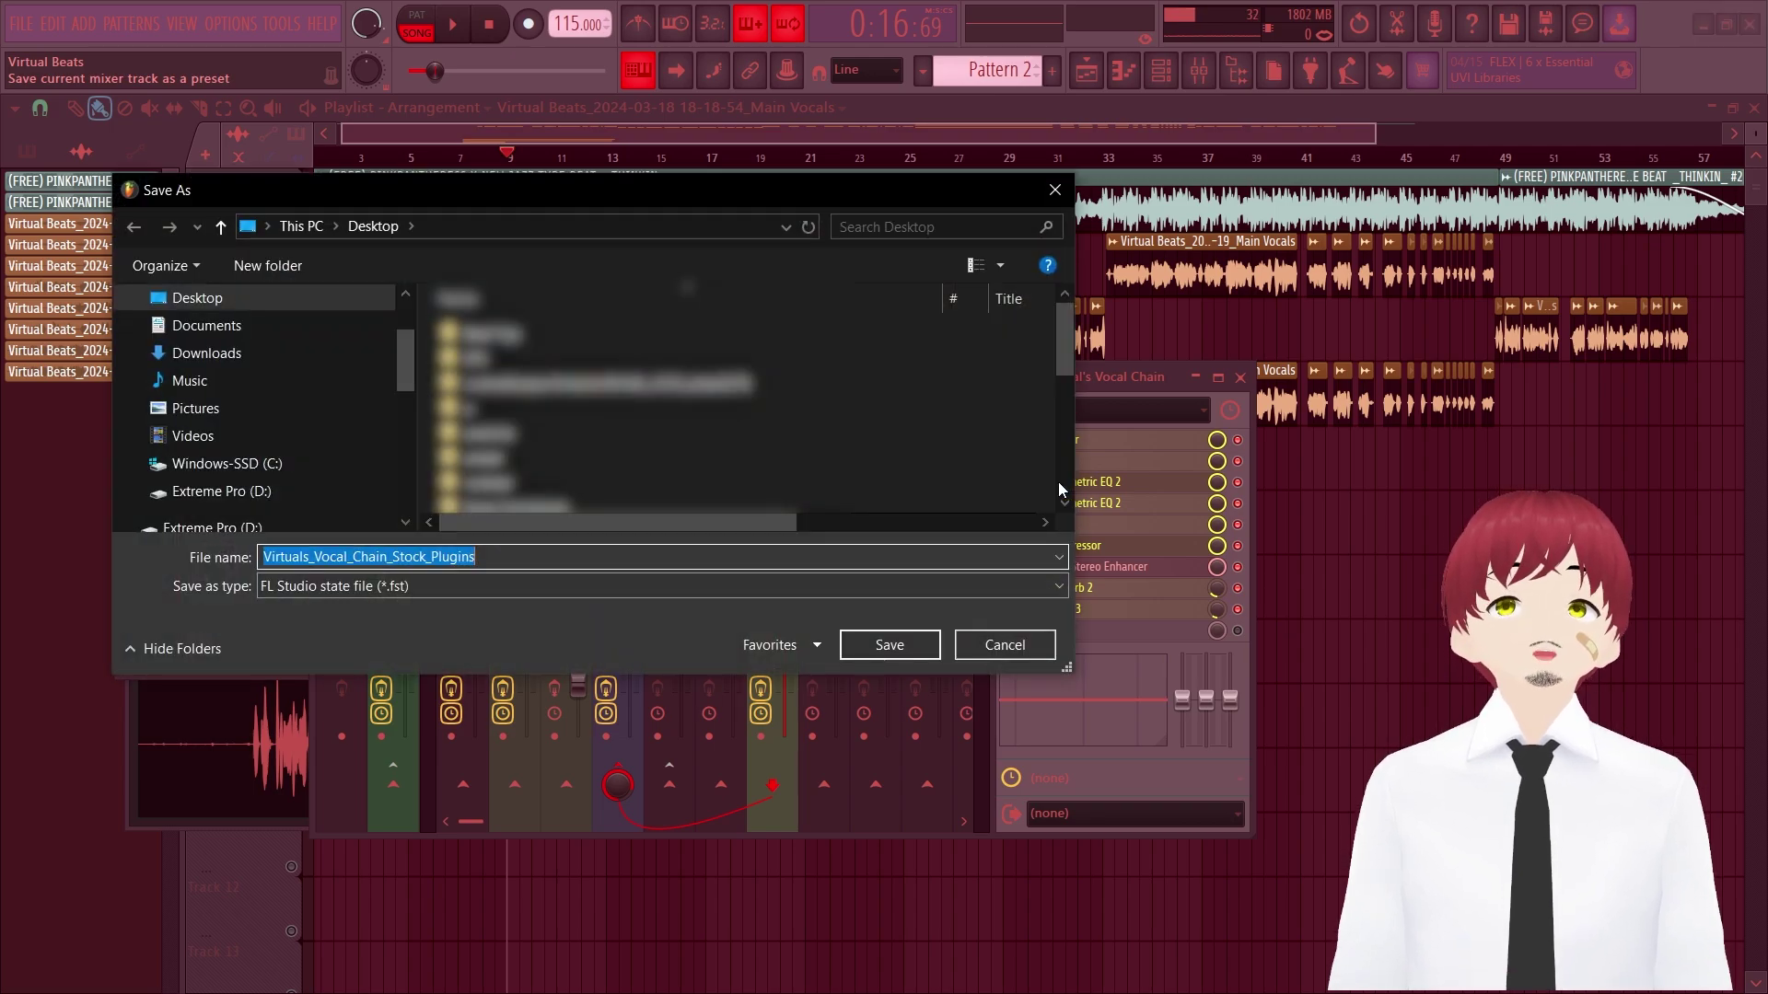
scroll(502, 479, down, 5)
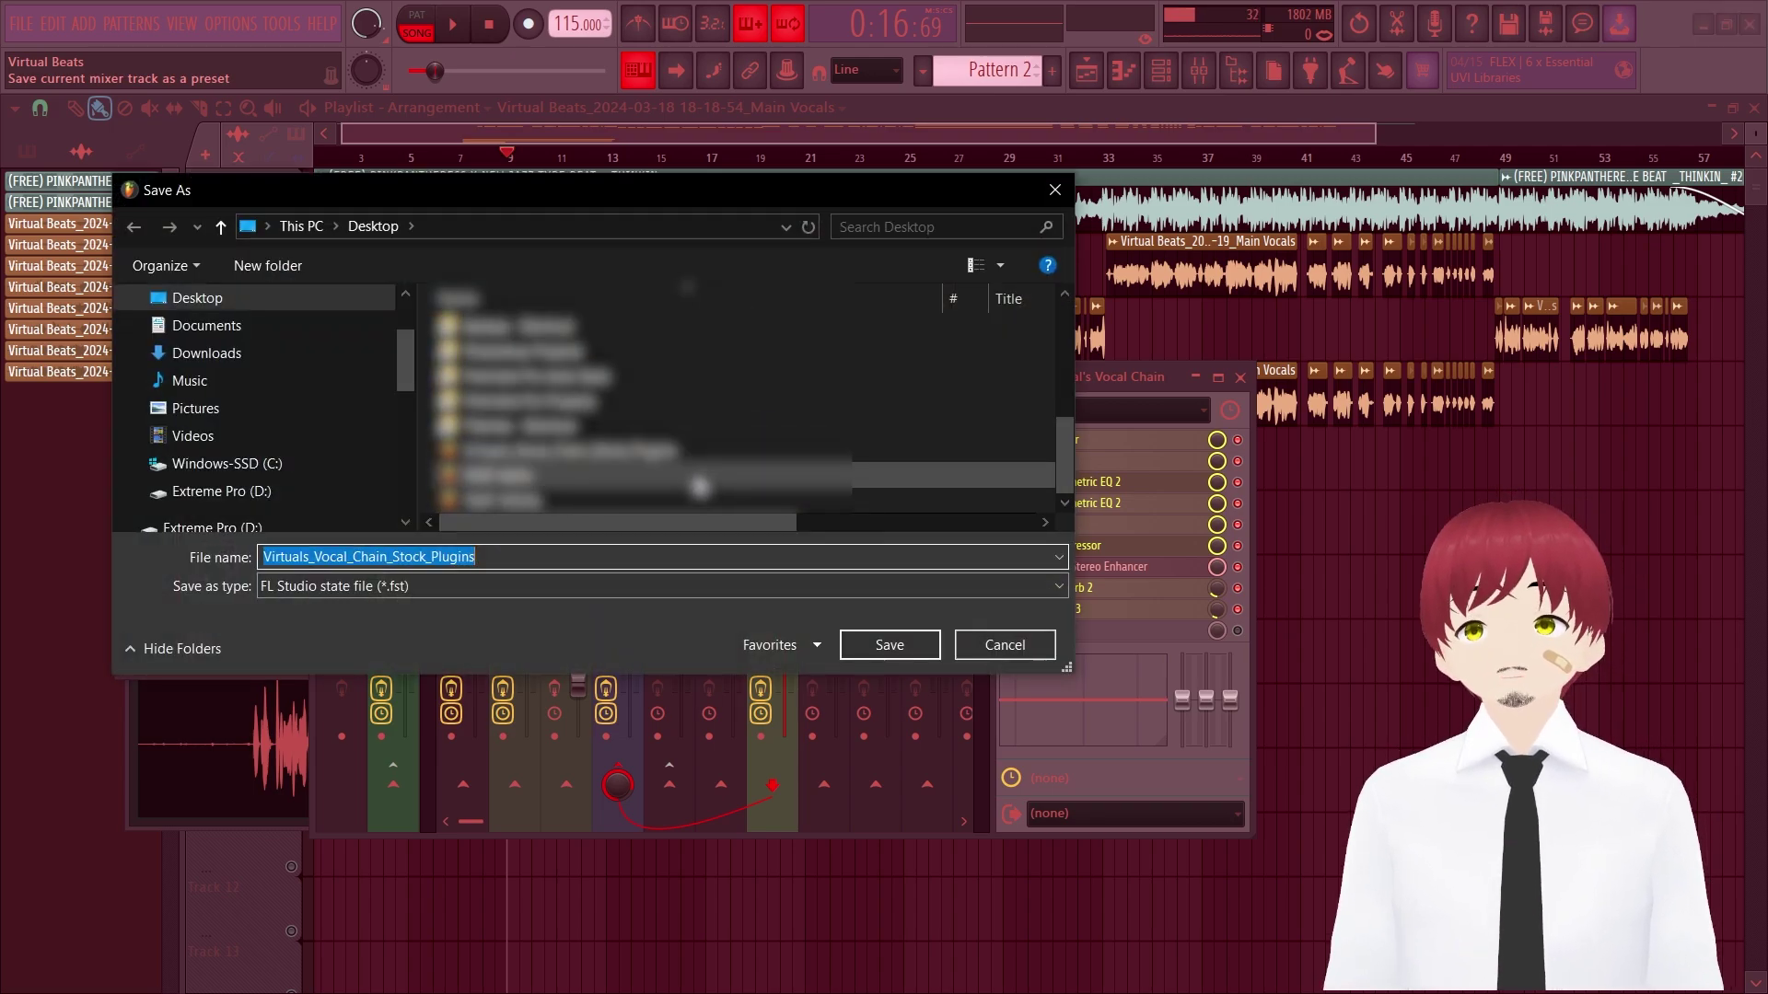
scroll(498, 485, up, 2)
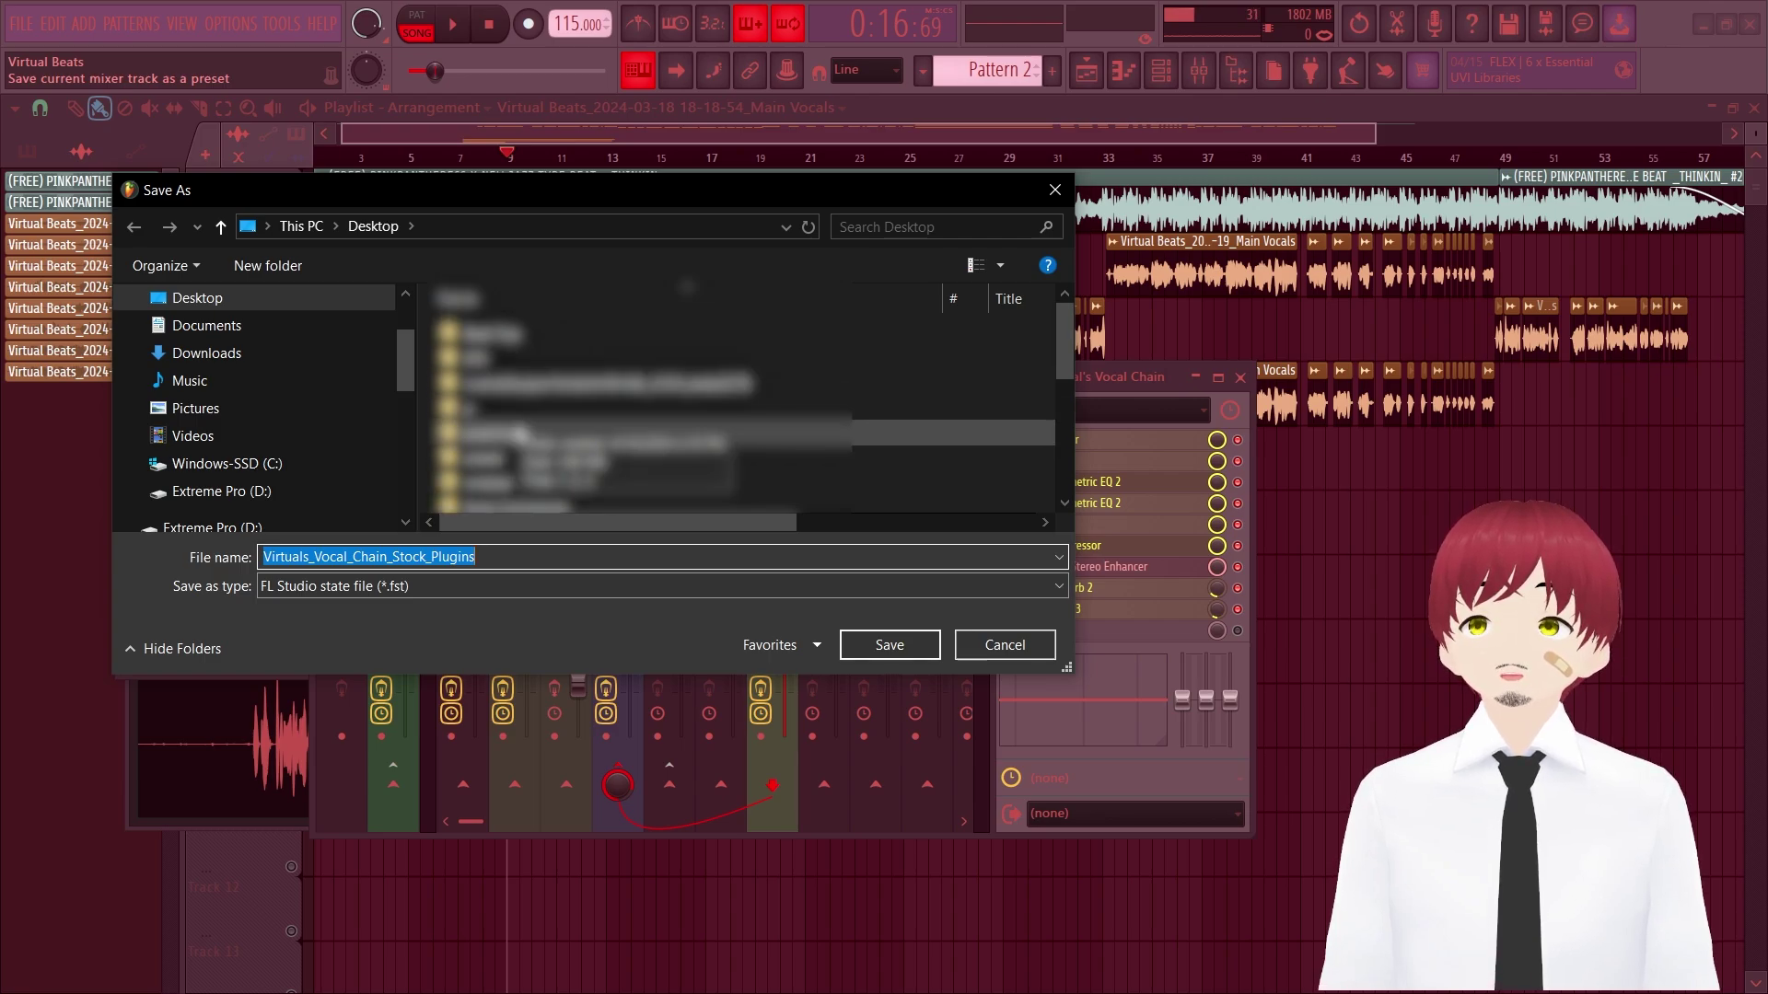
double_click(475, 451)
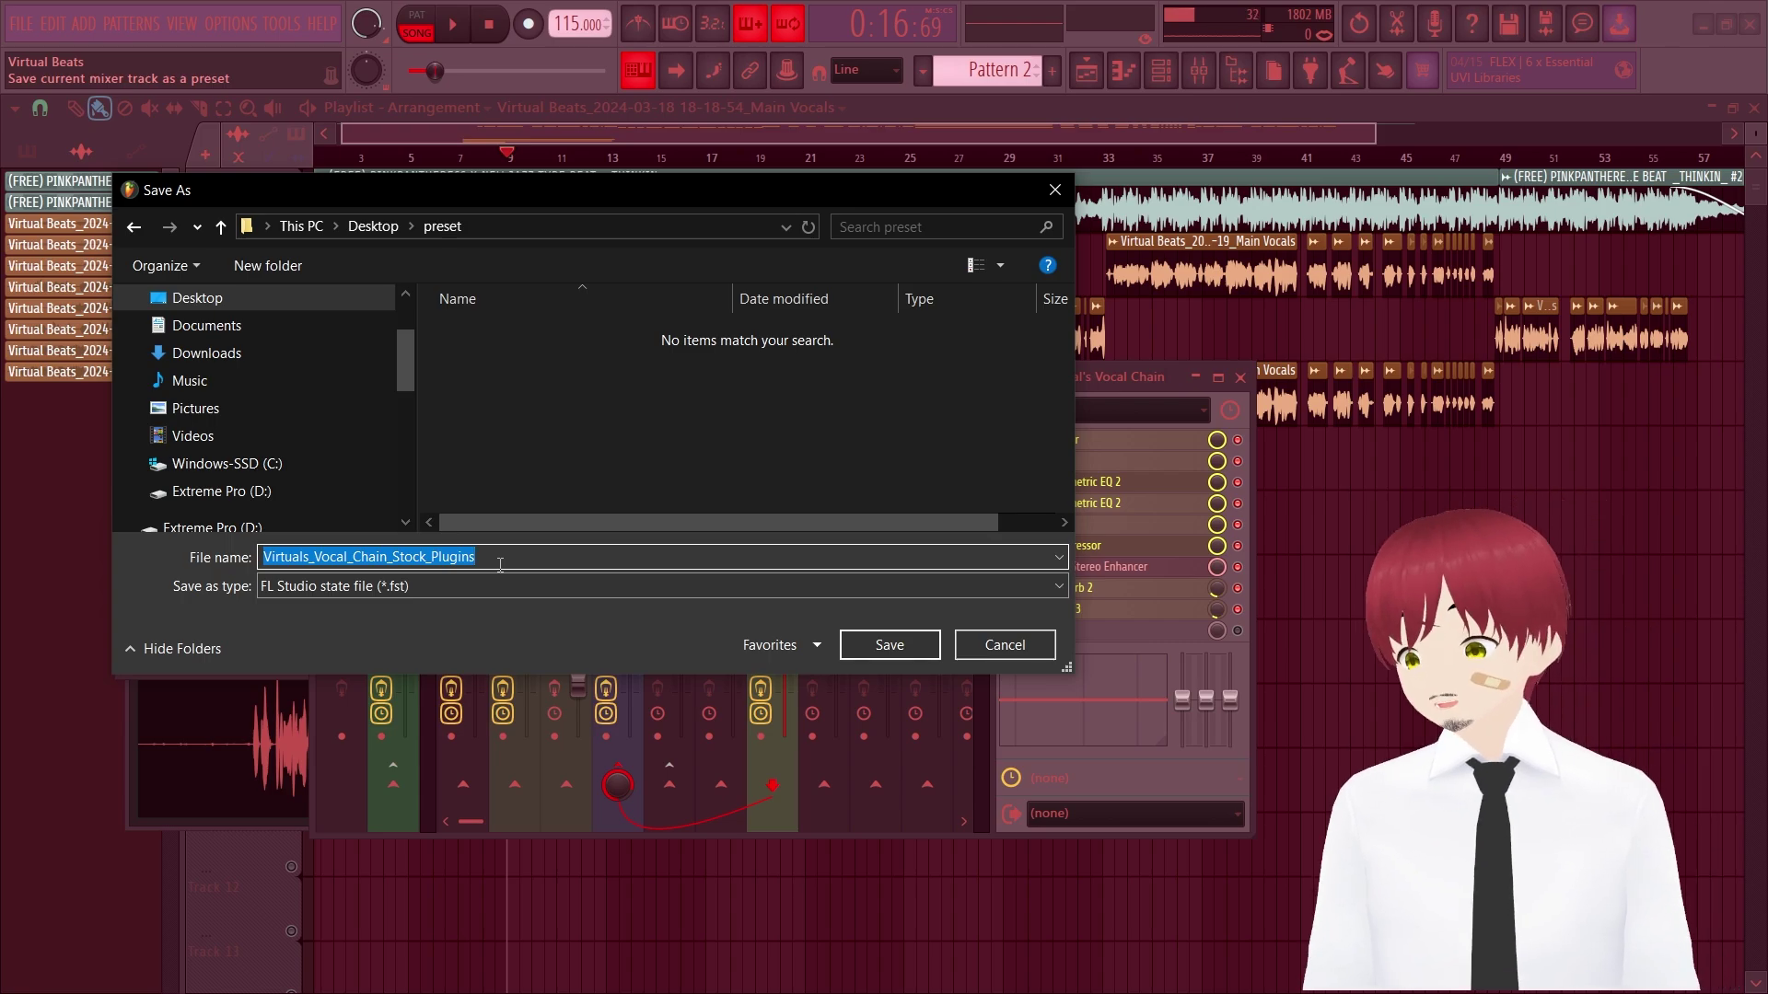
text(Well Spoken)
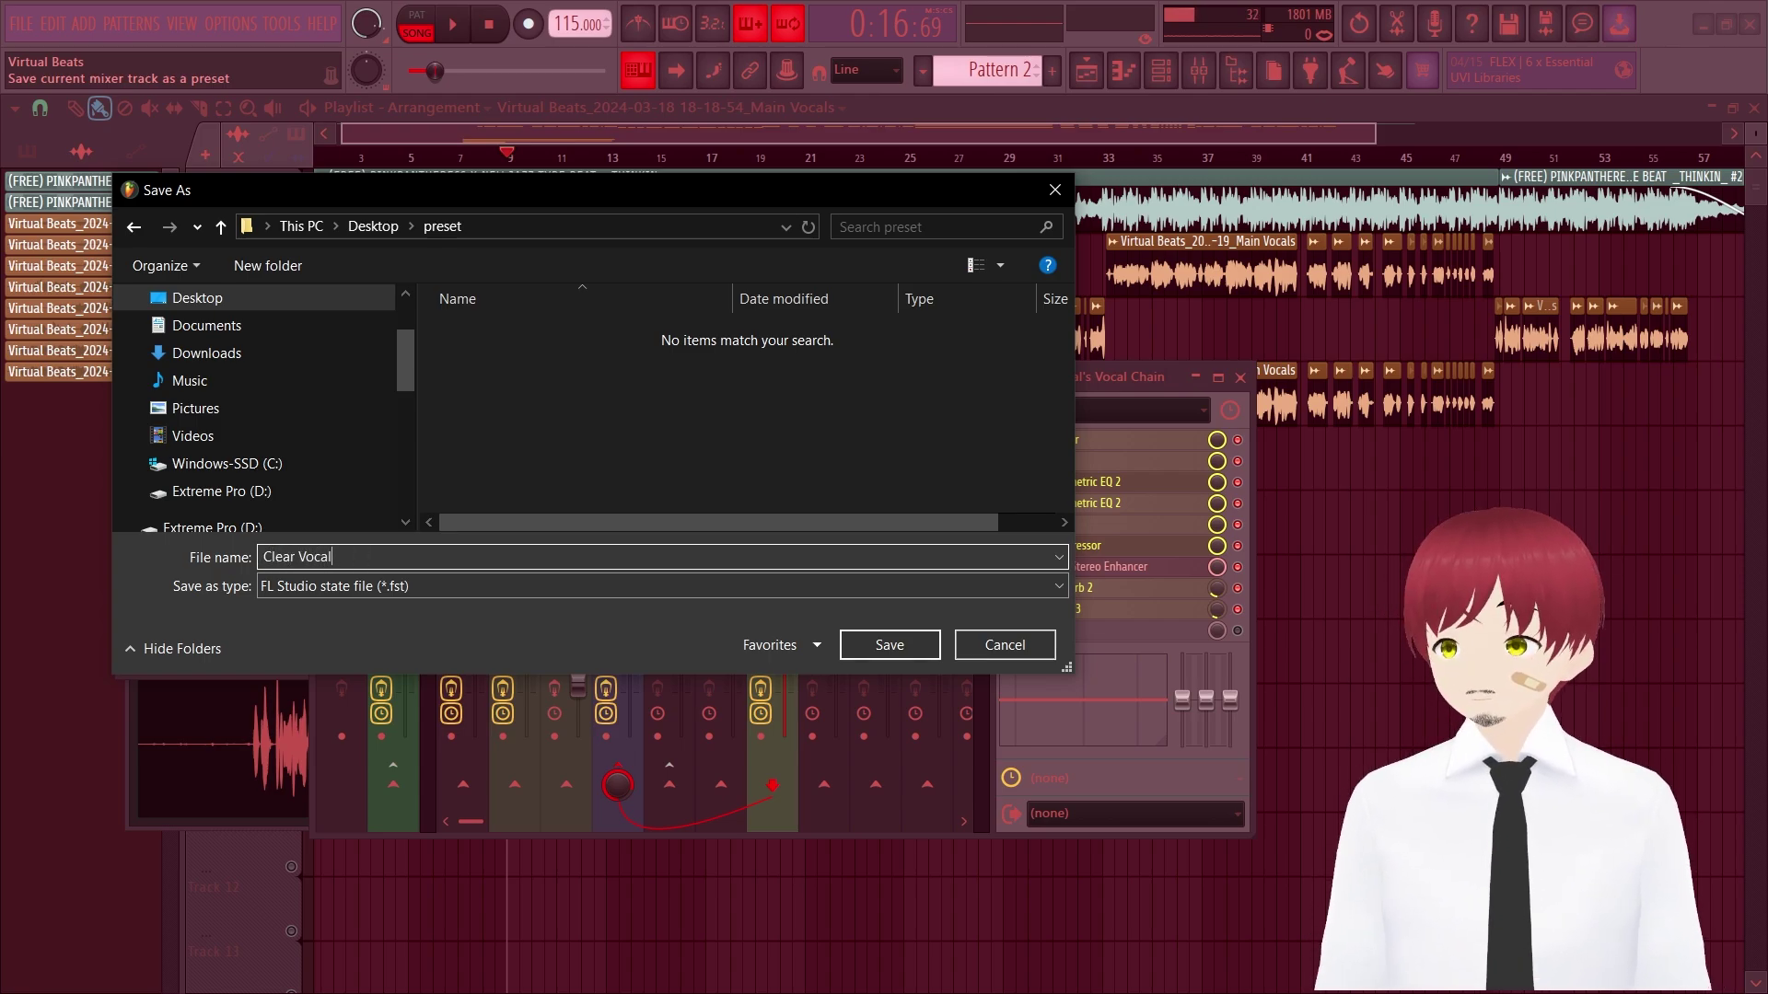
key(Return)
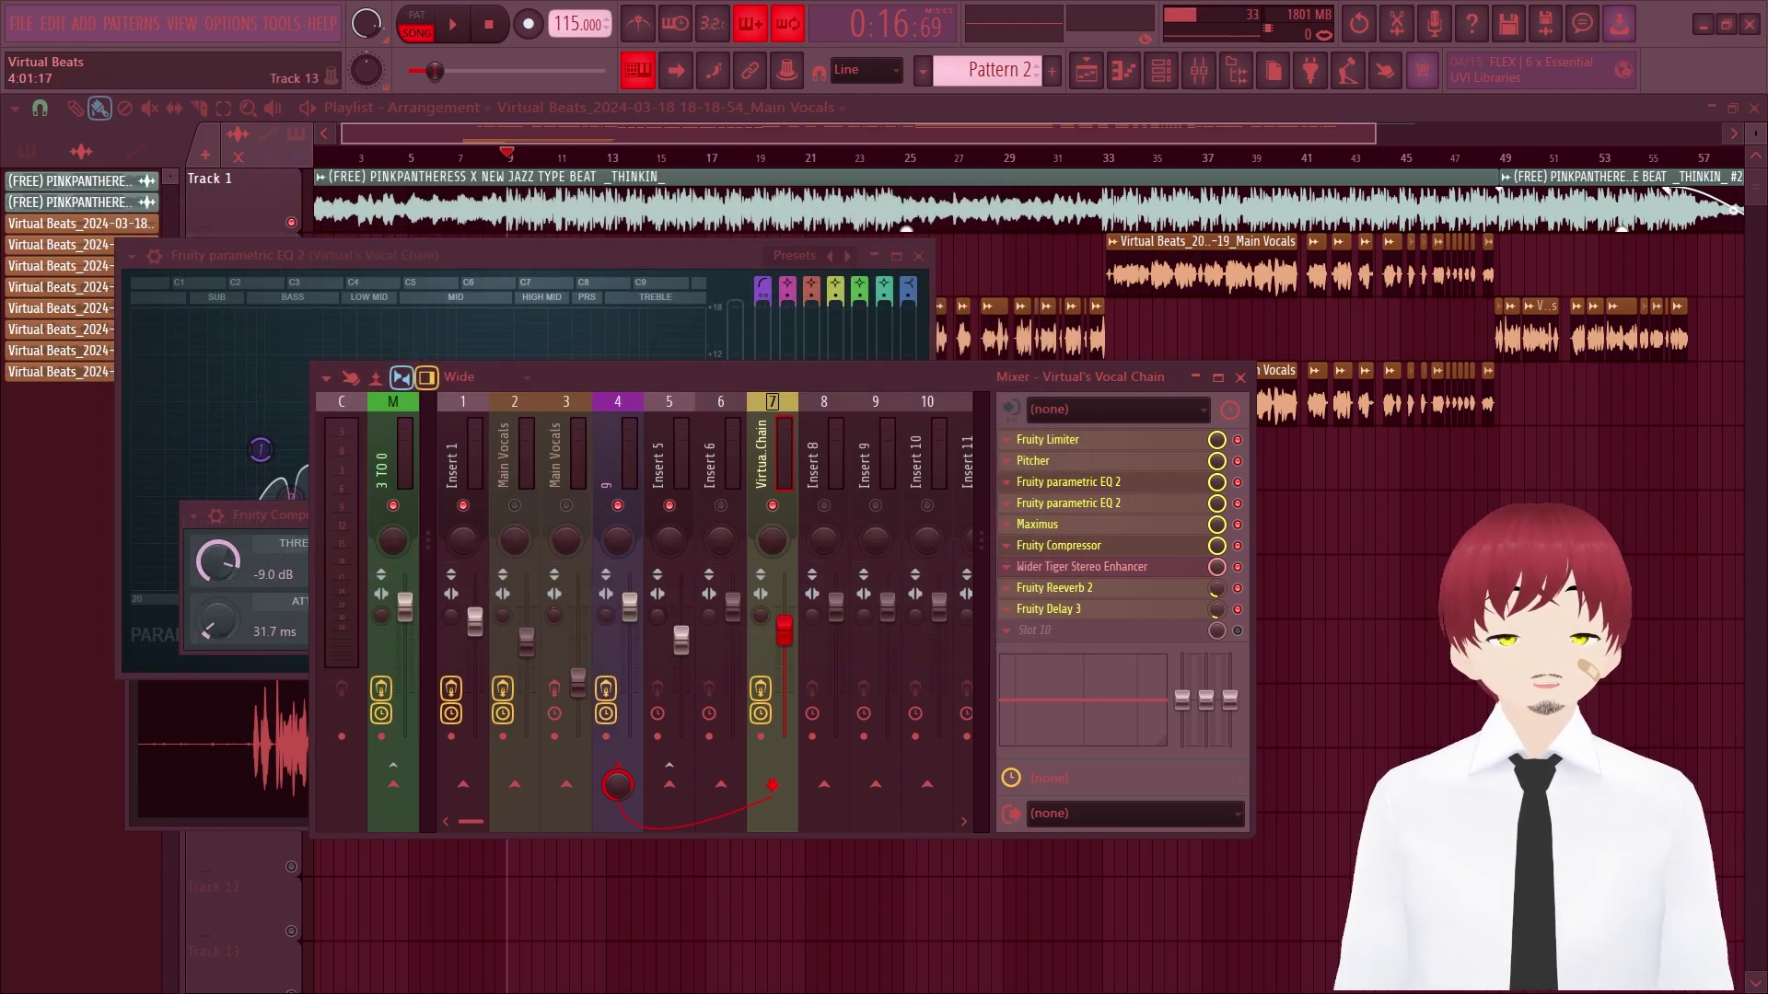
- Switch to the File Explorer preset folder and load the Clear Vocals file onto mixer track 9
key(alt+Tab)
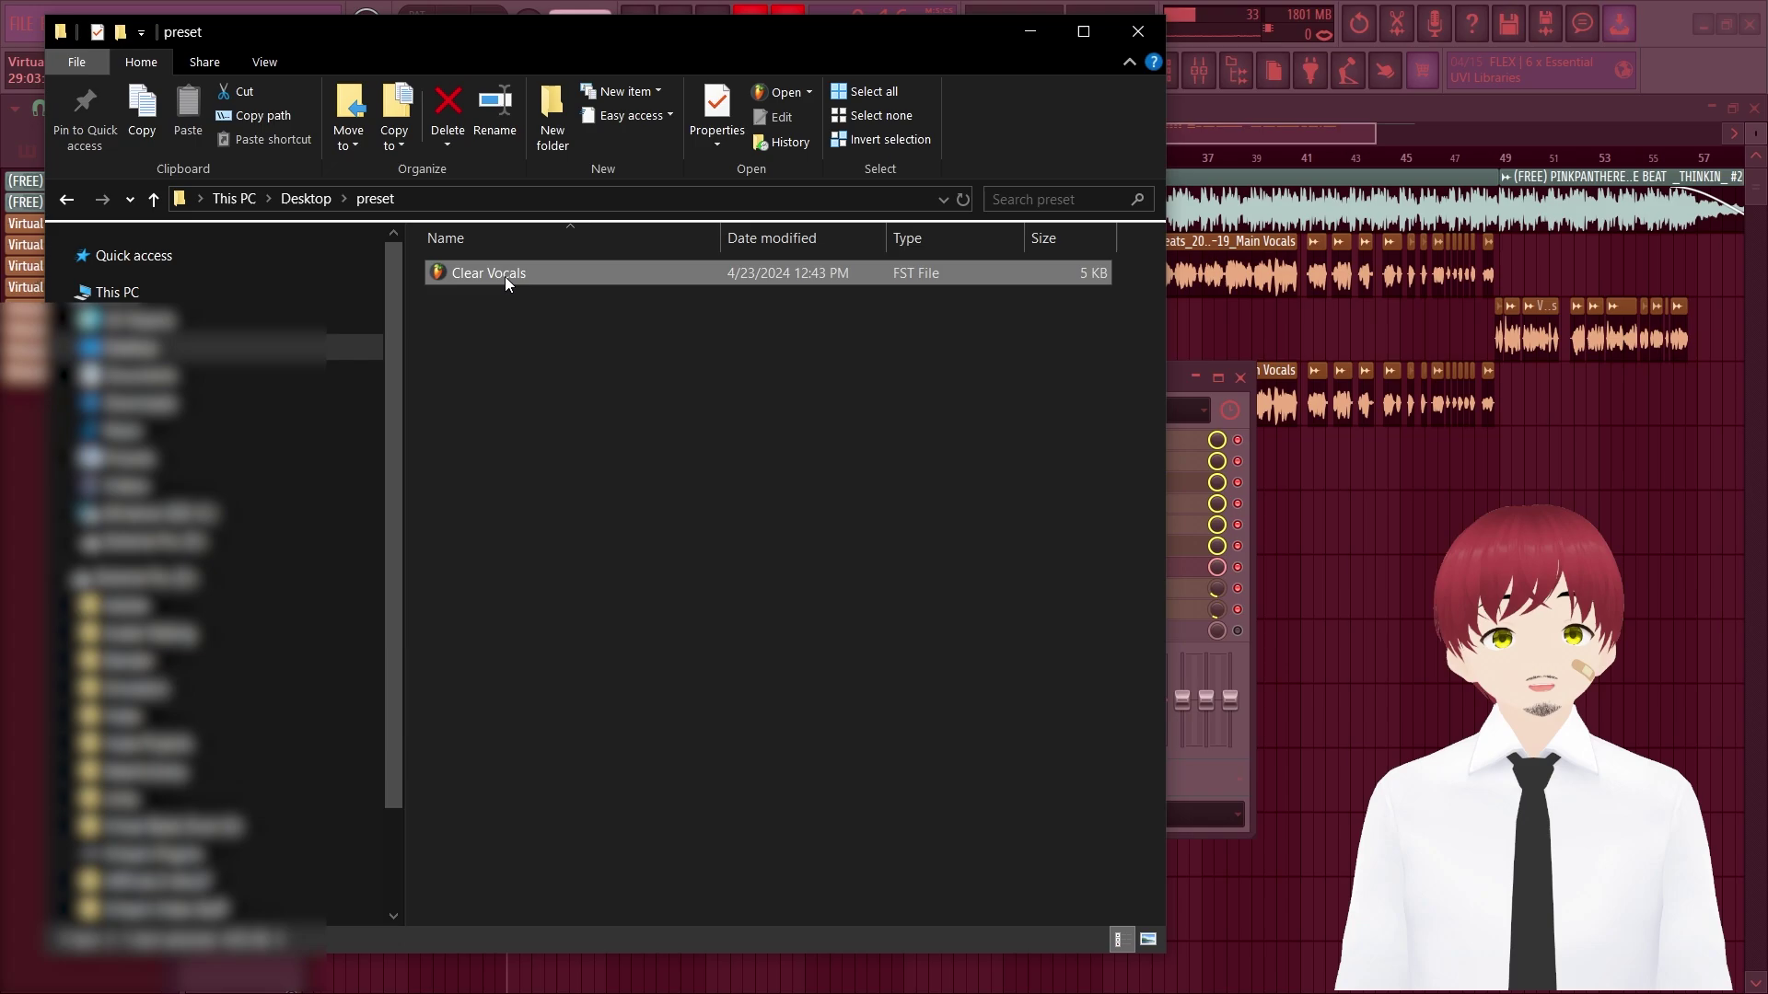
drag(843, 46, 458, 162)
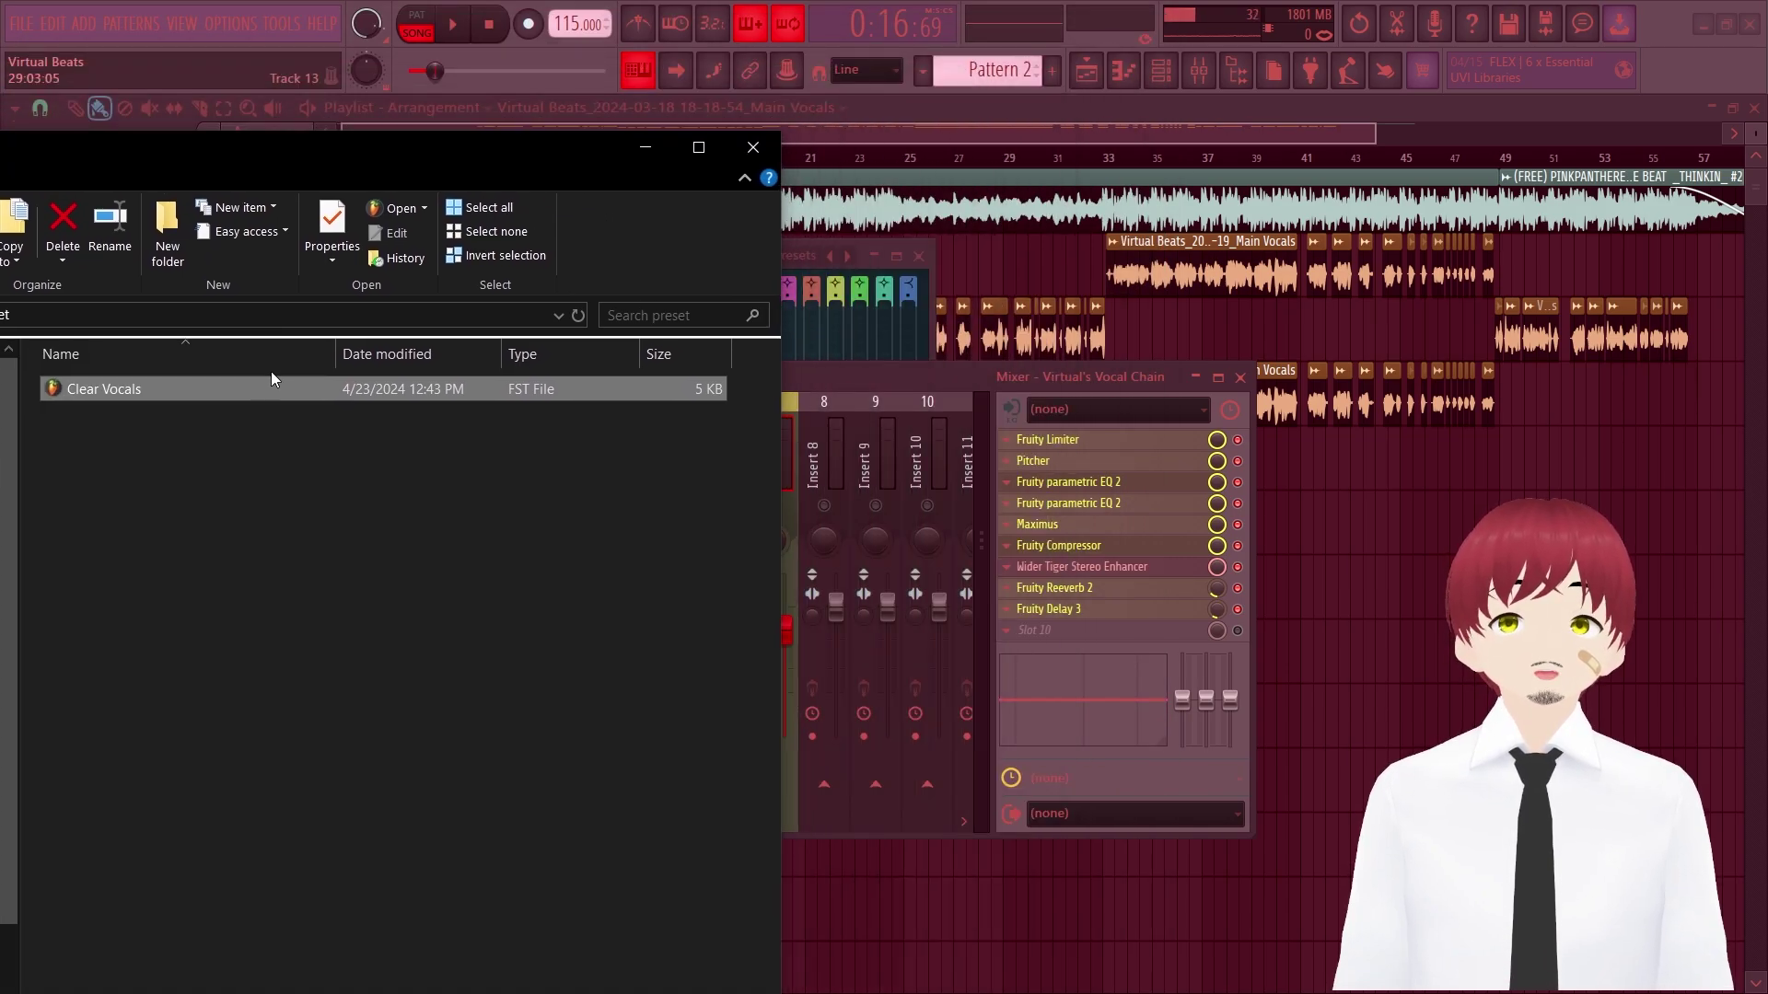
drag(102, 398, 884, 477)
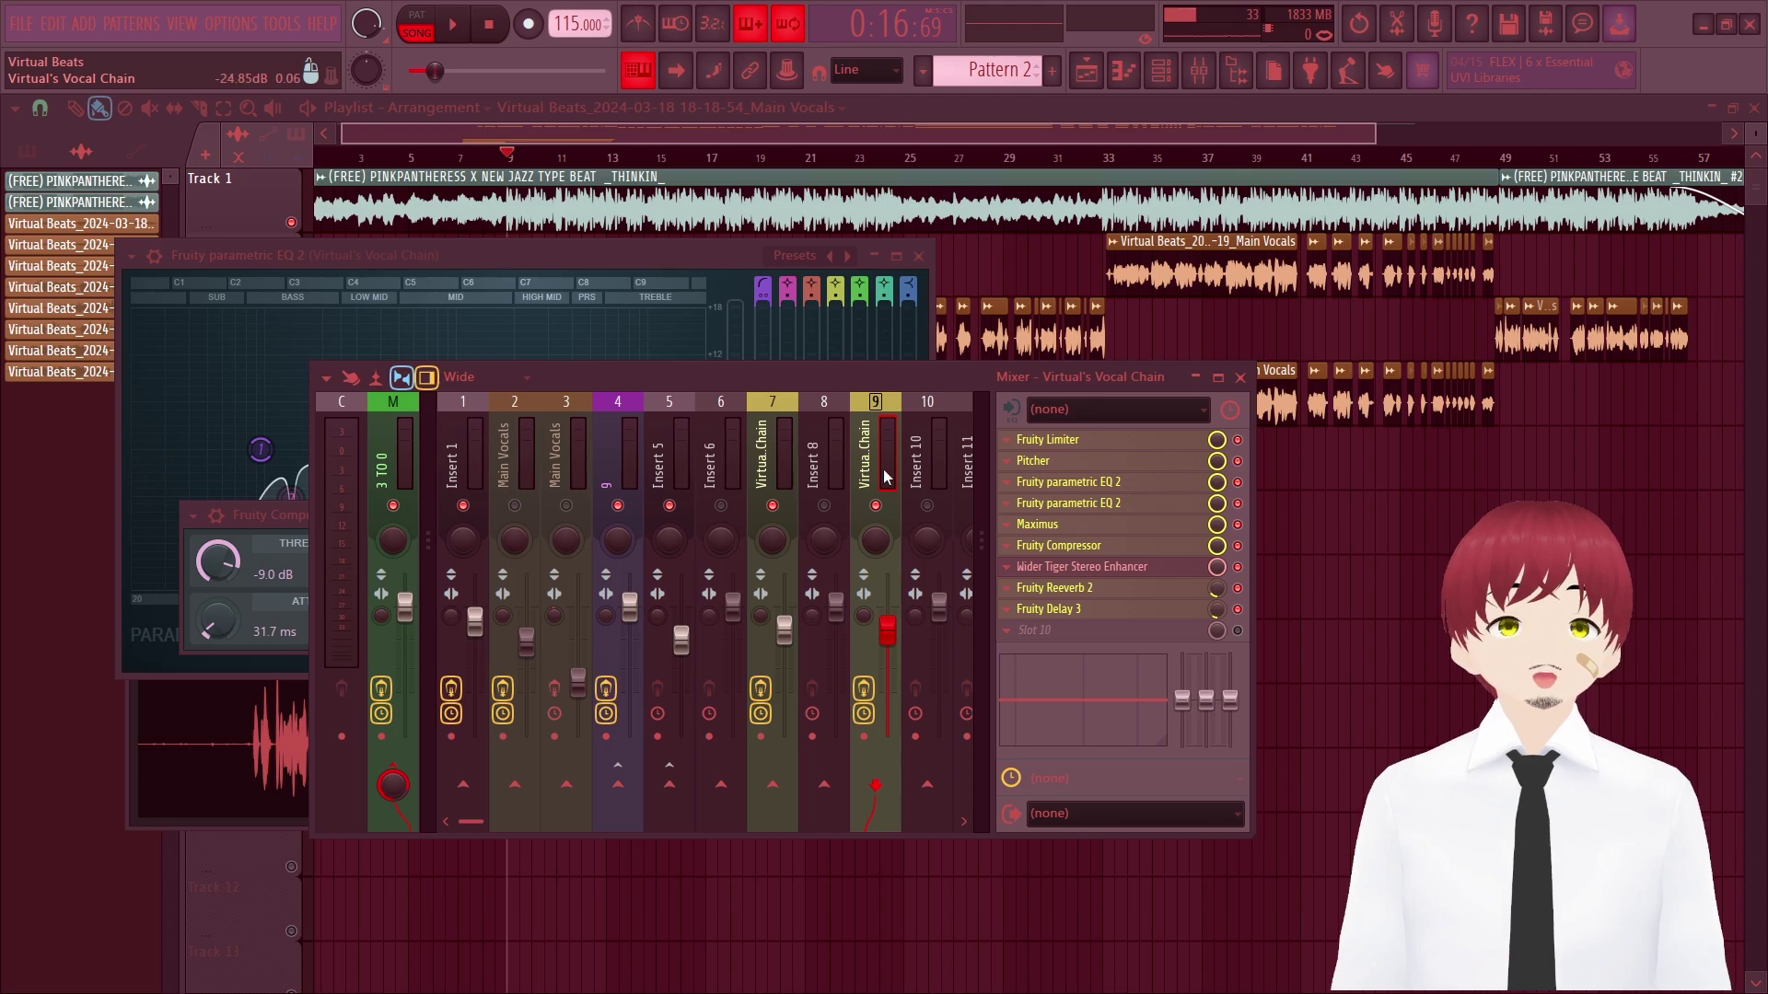
- Close all plugin and mixer windows, try a playlist time selection from bar 17 to about bar 24, and place the playhead at bar 7
key(F12)
click(223, 108)
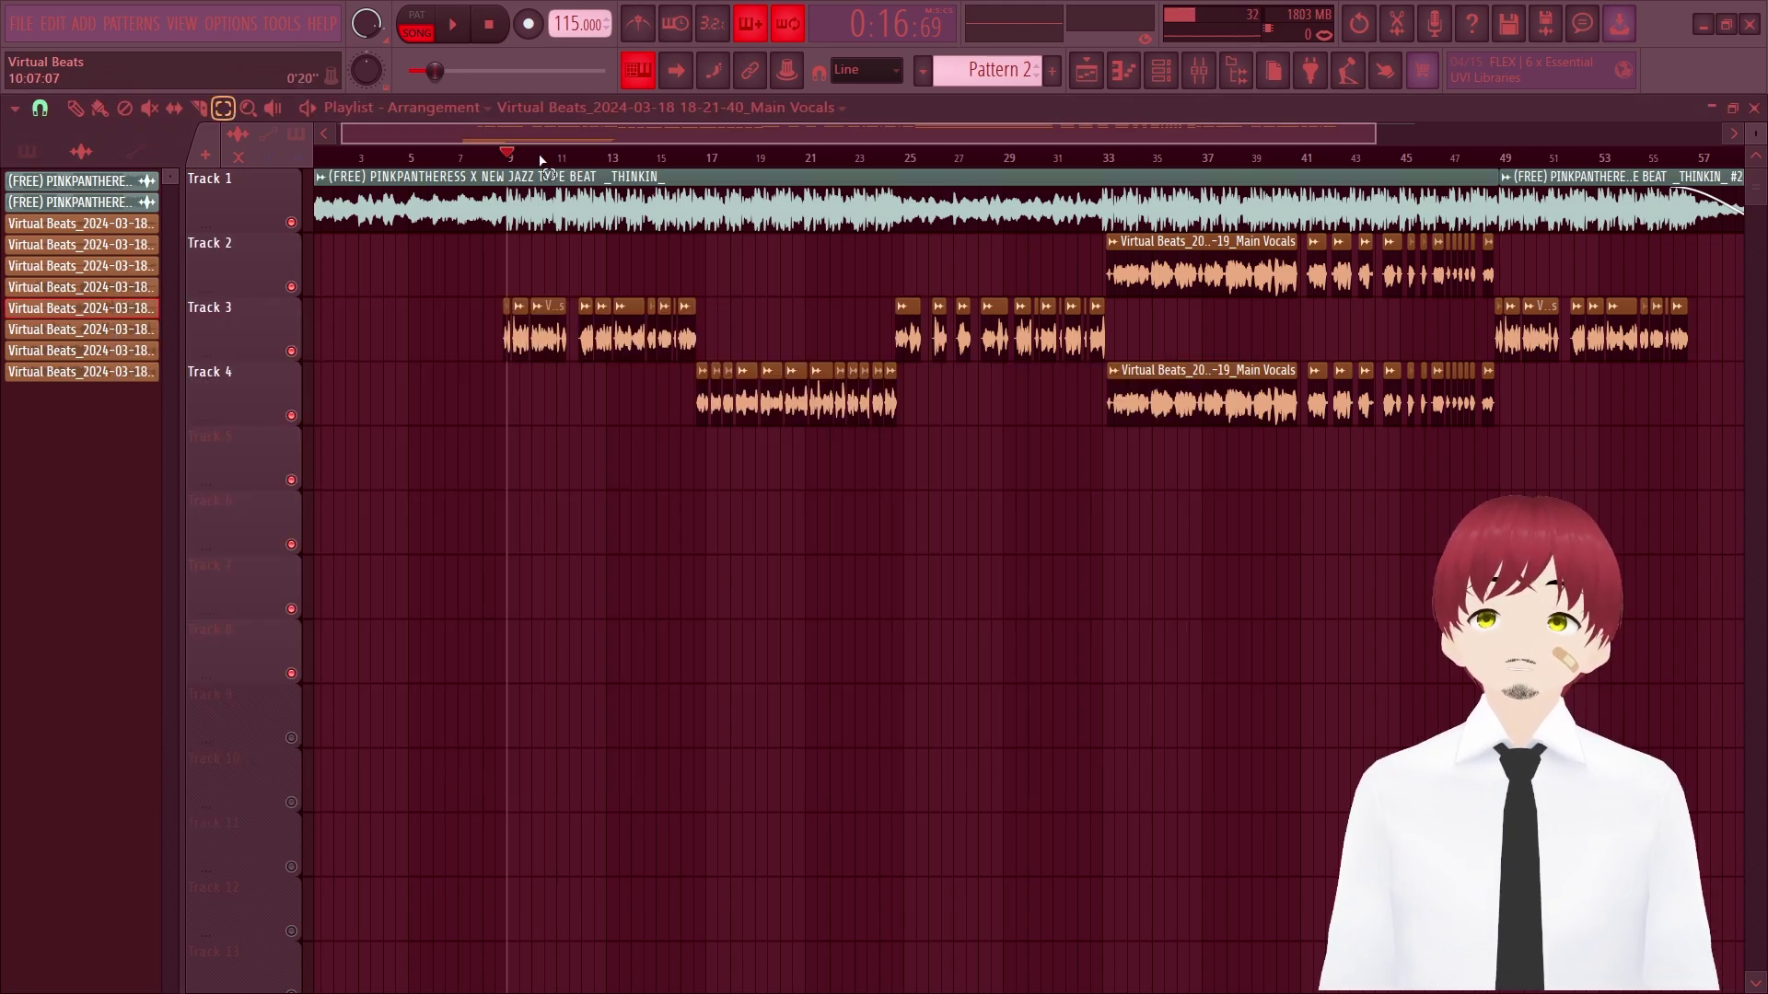
drag(509, 158, 892, 206)
click(893, 208)
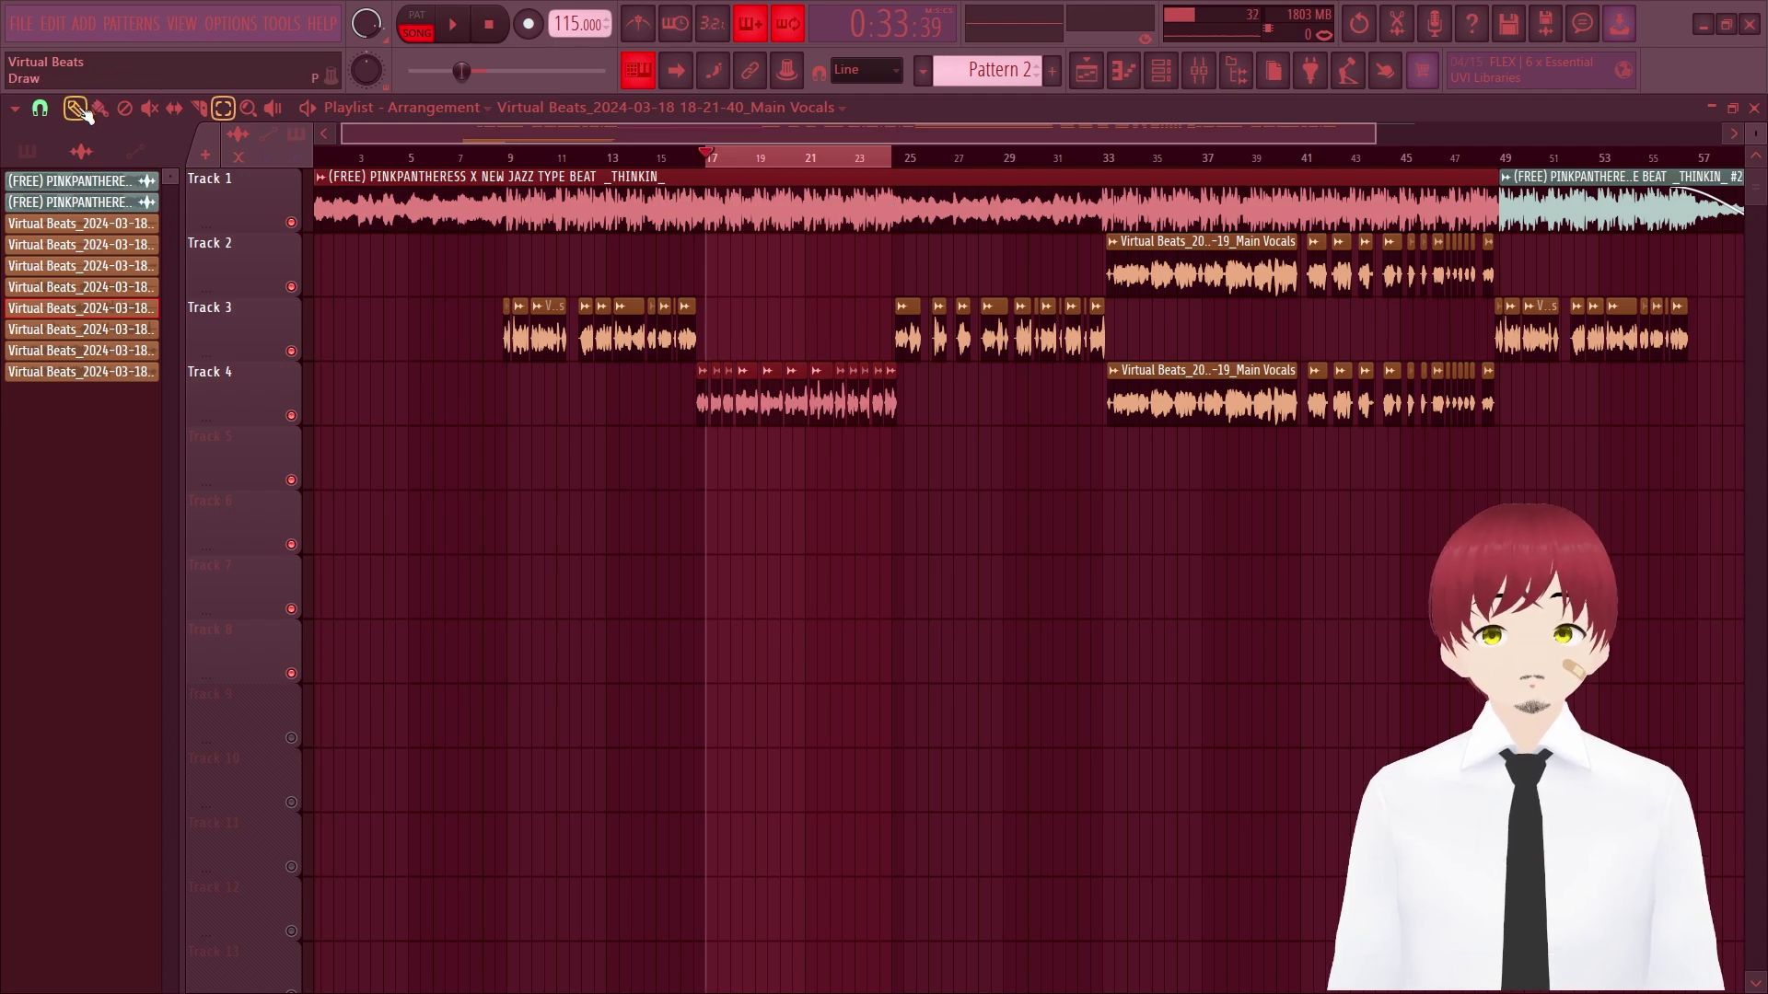
click(459, 163)
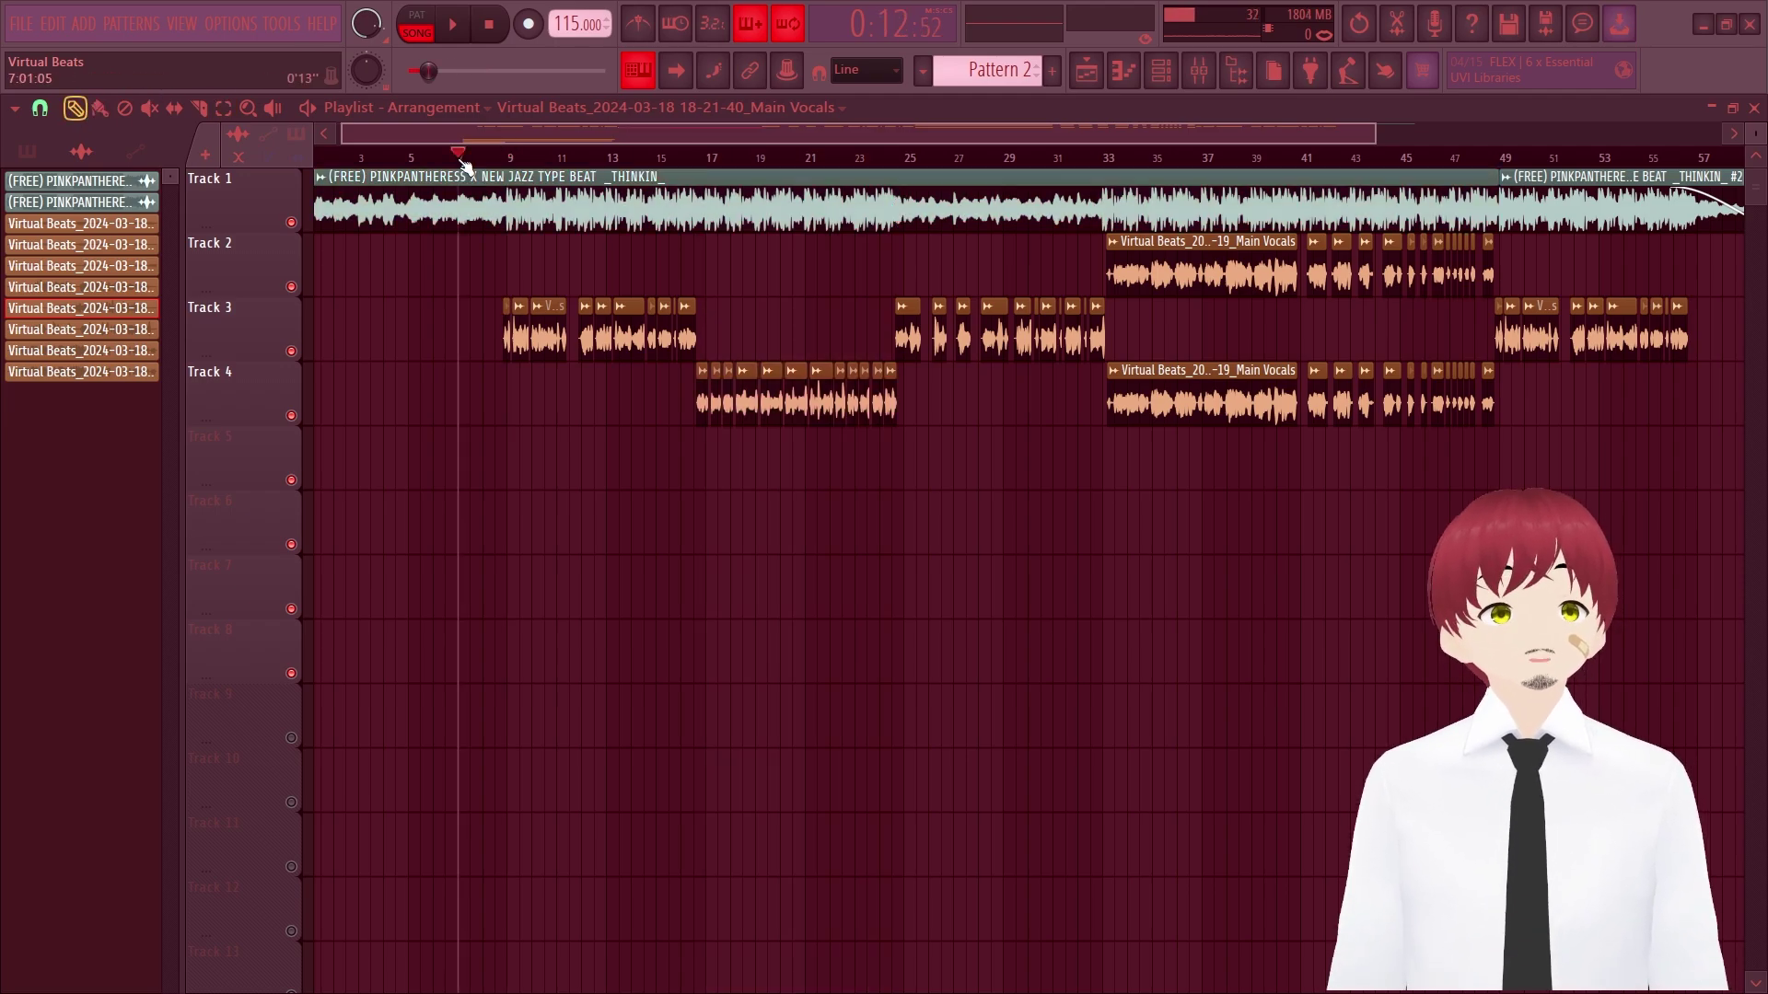